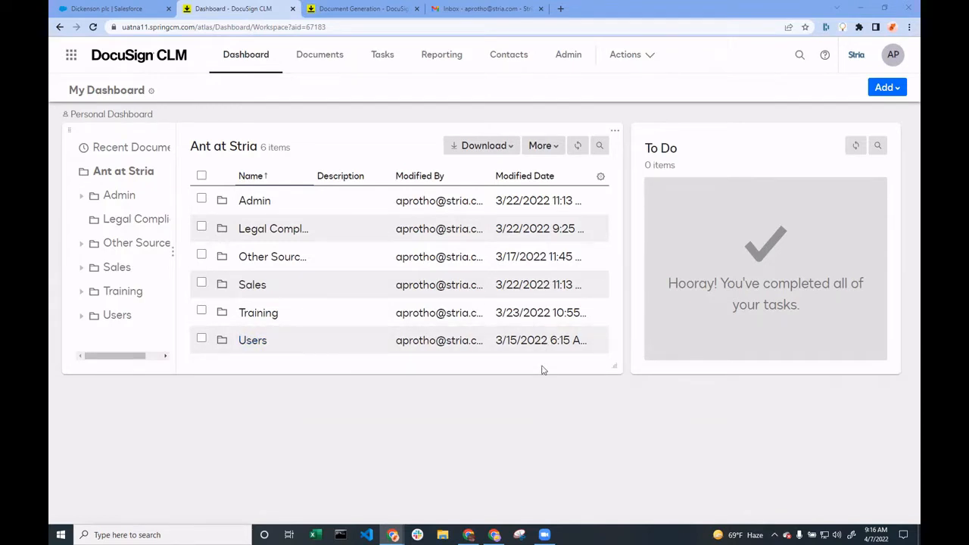
Review the Document Generation settings for merge tag editing and URL content restriction in the account administration
{"action": "left_click", "coordinate": [584, 62]}
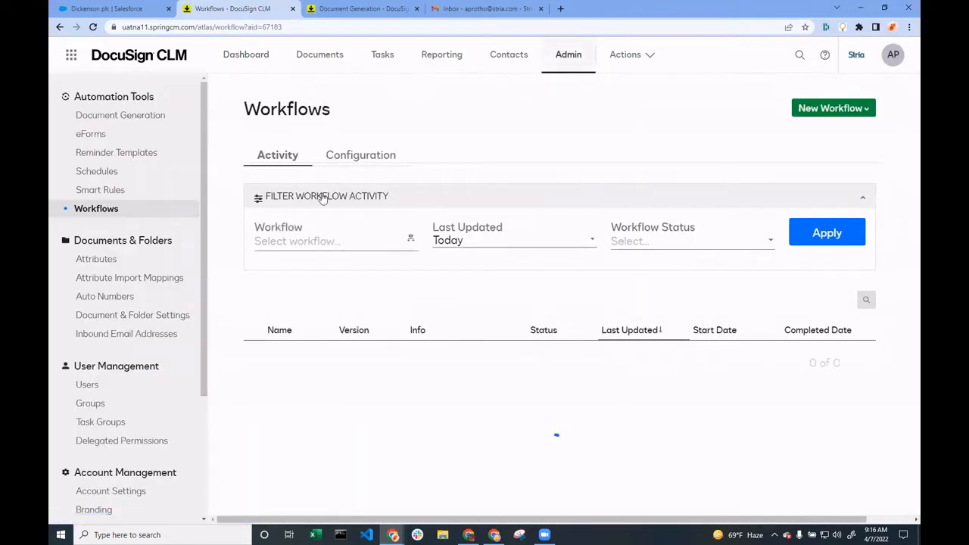
{"action": "left_click", "coordinate": [132, 115]}
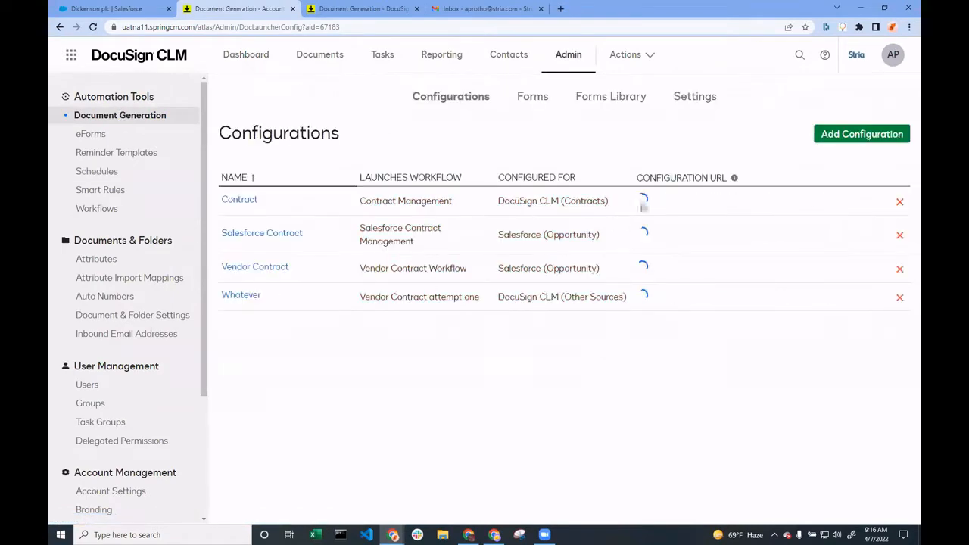
{"action": "left_click", "coordinate": [695, 97]}
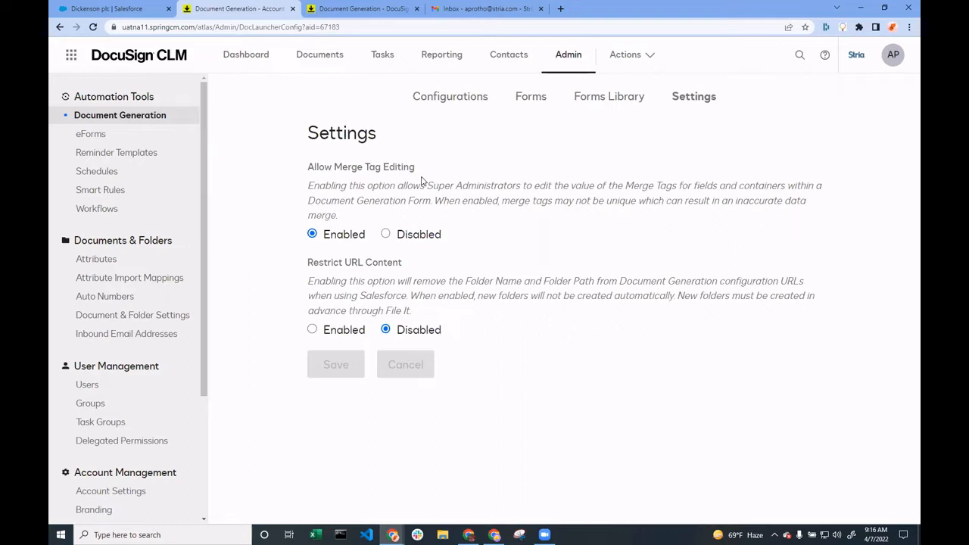
View the Hidden Salesforce Fields library in the Document Generation forms library, then close it
{"action": "left_click", "coordinate": [614, 104]}
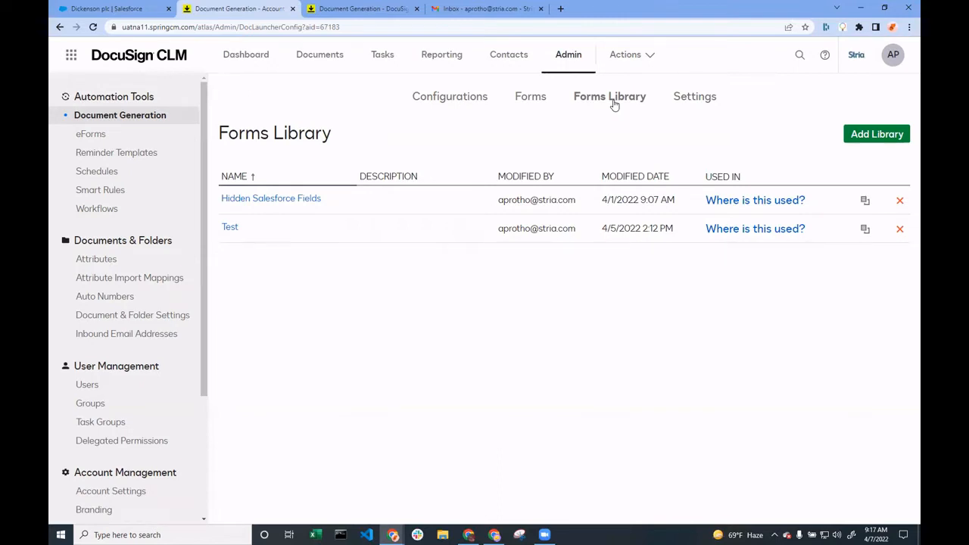
{"action": "left_click", "coordinate": [275, 200]}
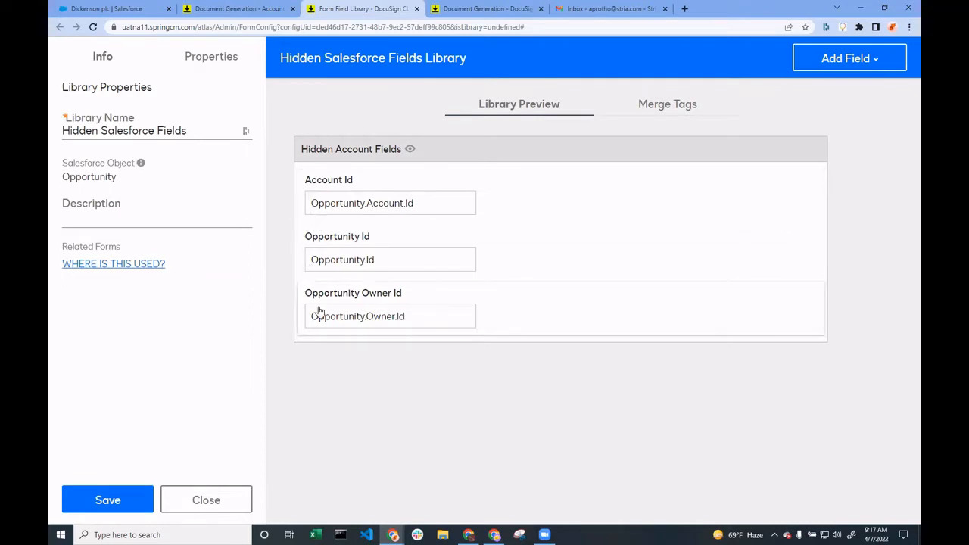
{"action": "left_click", "coordinate": [198, 495]}
{"action": "left_click", "coordinate": [582, 255]}
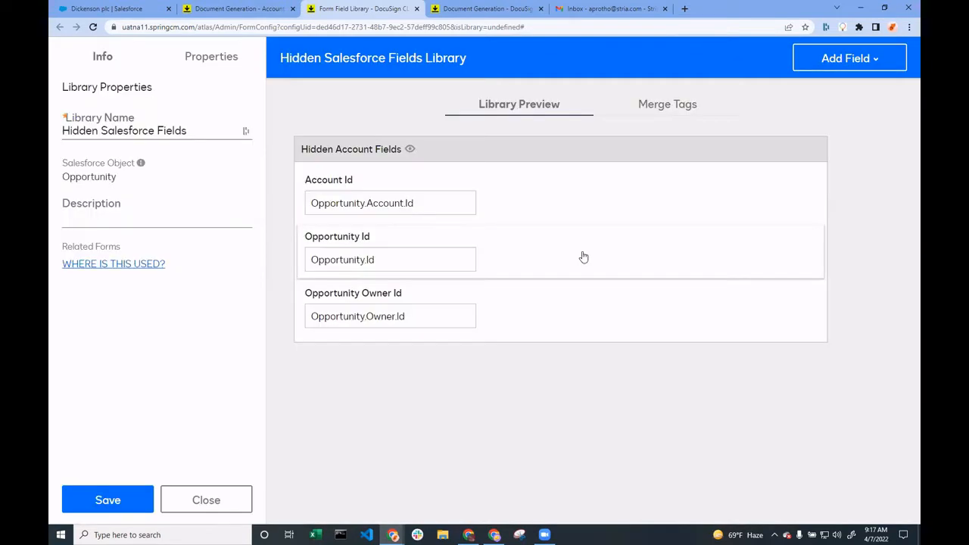
Examine all fields of the Vendor Contract Generate (Opportunity Object) form, from Effective Date through Was Document Uploaded
{"action": "left_click", "coordinate": [533, 97]}
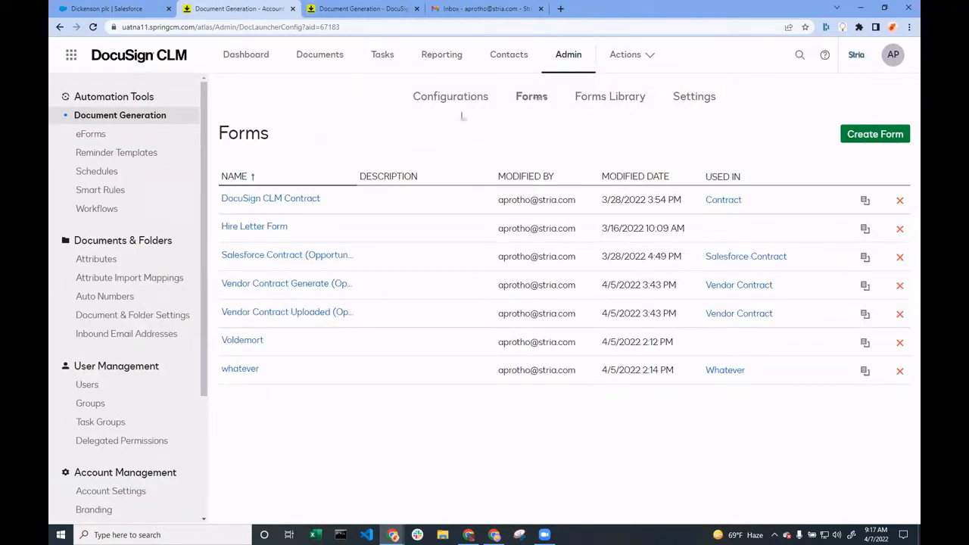
{"action": "left_click", "coordinate": [288, 285]}
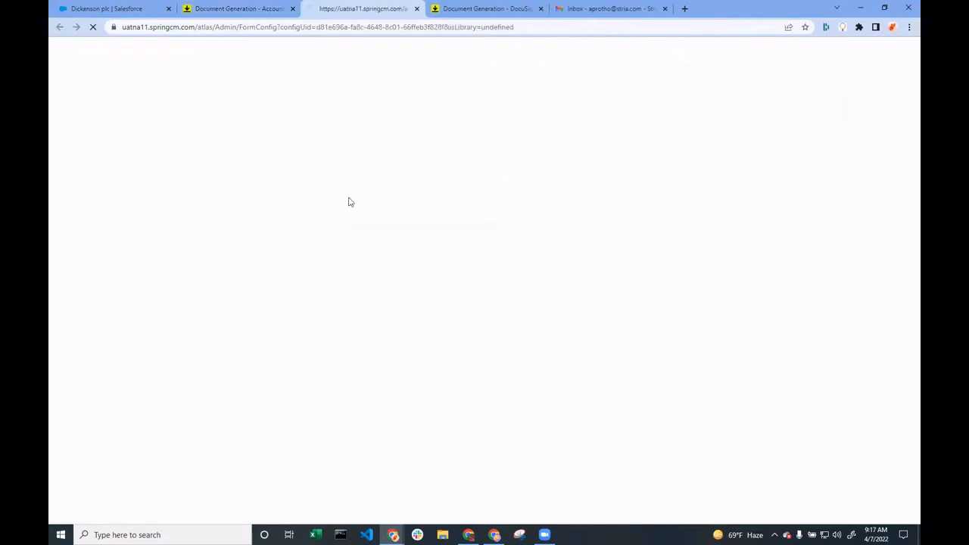
{"action": "scroll", "coordinate": [562, 355], "scroll_direction": "down", "scroll_amount": 5}
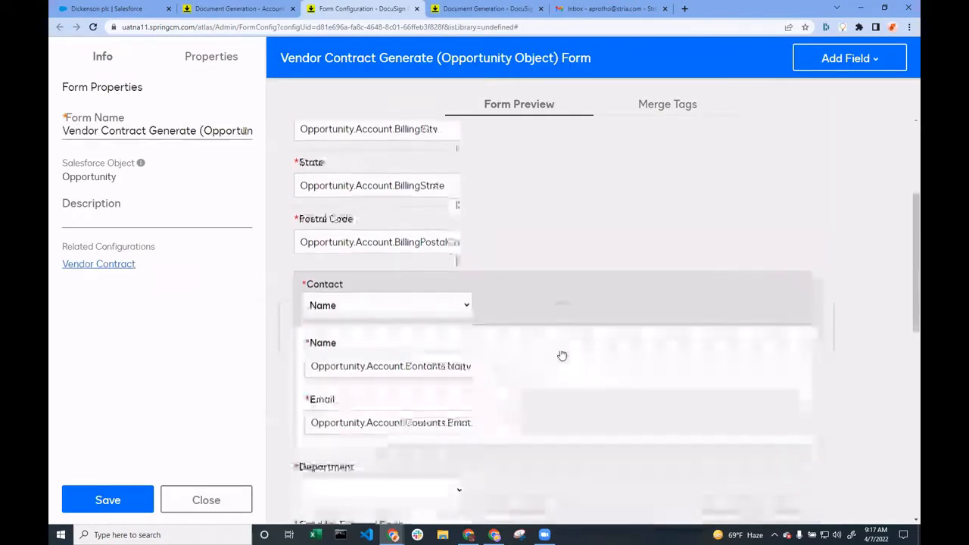
{"action": "scroll", "coordinate": [492, 341], "scroll_direction": "up", "scroll_amount": 2}
{"action": "scroll", "coordinate": [485, 303], "scroll_direction": "down", "scroll_amount": 6}
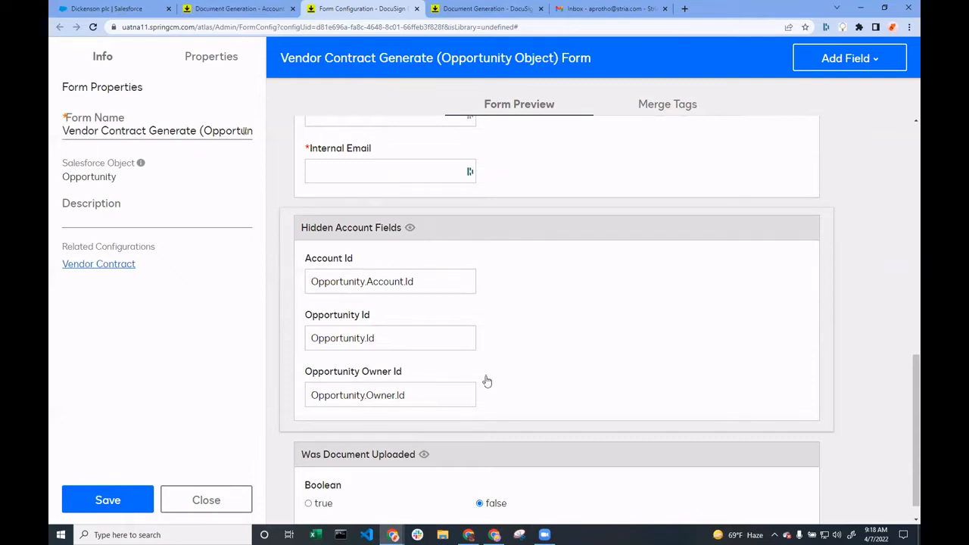
{"action": "scroll", "coordinate": [487, 381], "scroll_direction": "up", "scroll_amount": 10}
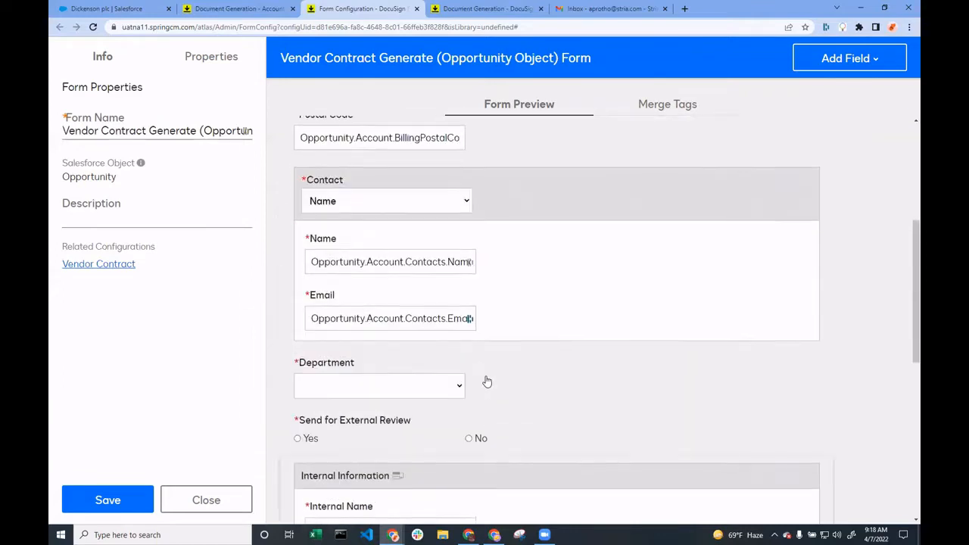
{"action": "scroll", "coordinate": [487, 381], "scroll_direction": "up", "scroll_amount": 1}
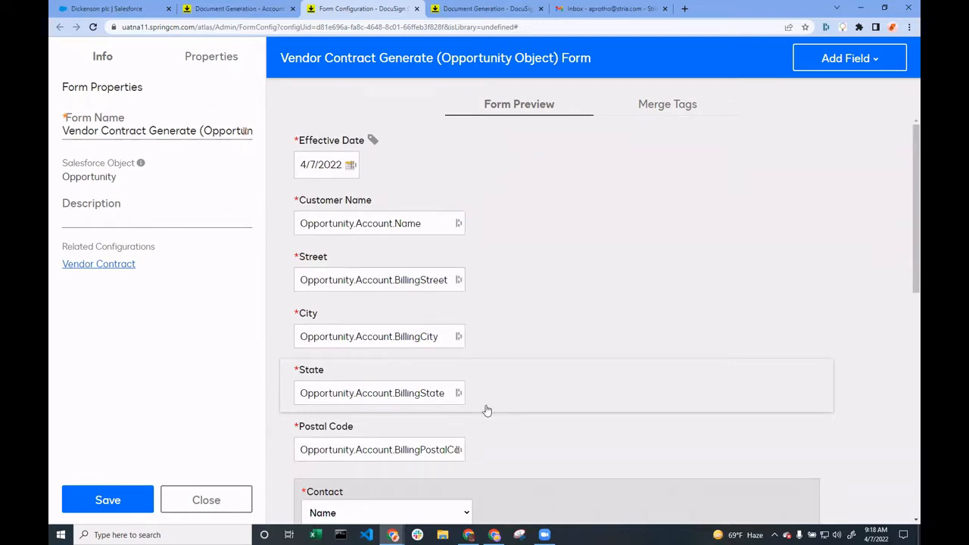
{"action": "scroll", "coordinate": [487, 410], "scroll_direction": "down", "scroll_amount": 1}
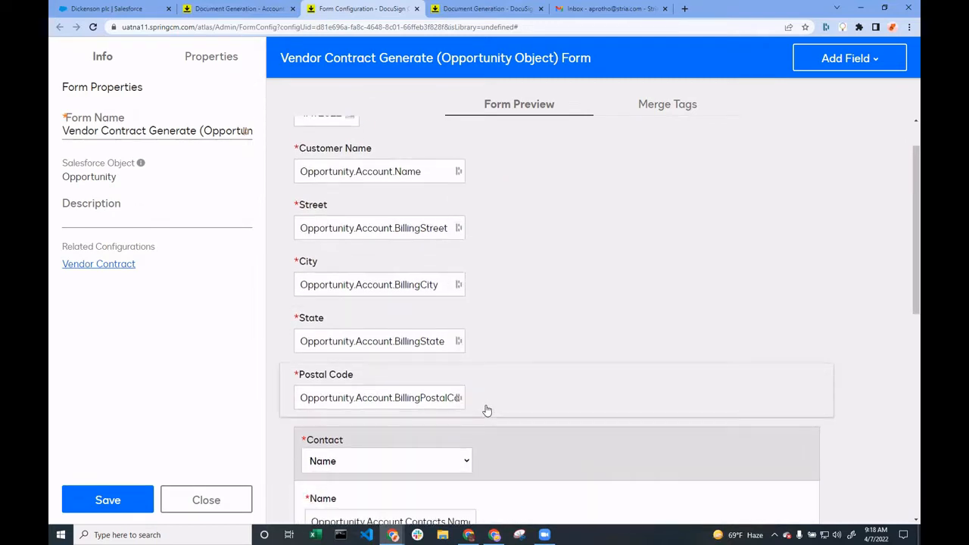
{"action": "scroll", "coordinate": [487, 411], "scroll_direction": "down", "scroll_amount": 2}
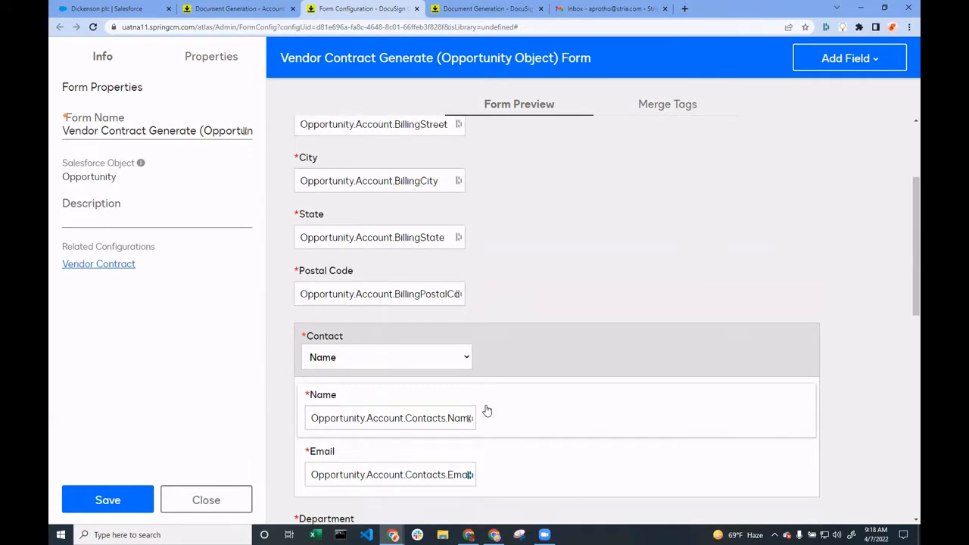
{"action": "scroll", "coordinate": [514, 383], "scroll_direction": "down", "scroll_amount": 6}
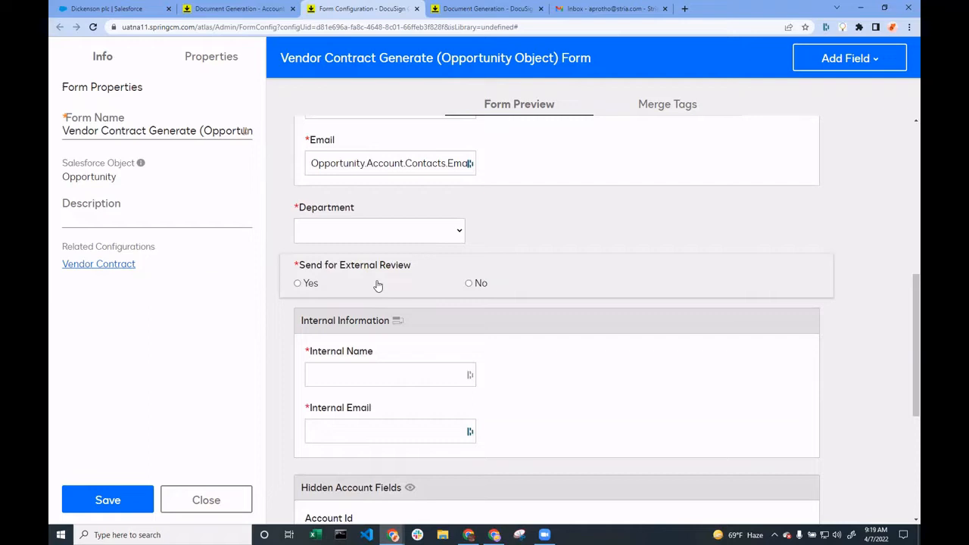
{"action": "scroll", "coordinate": [387, 295], "scroll_direction": "down", "scroll_amount": 4}
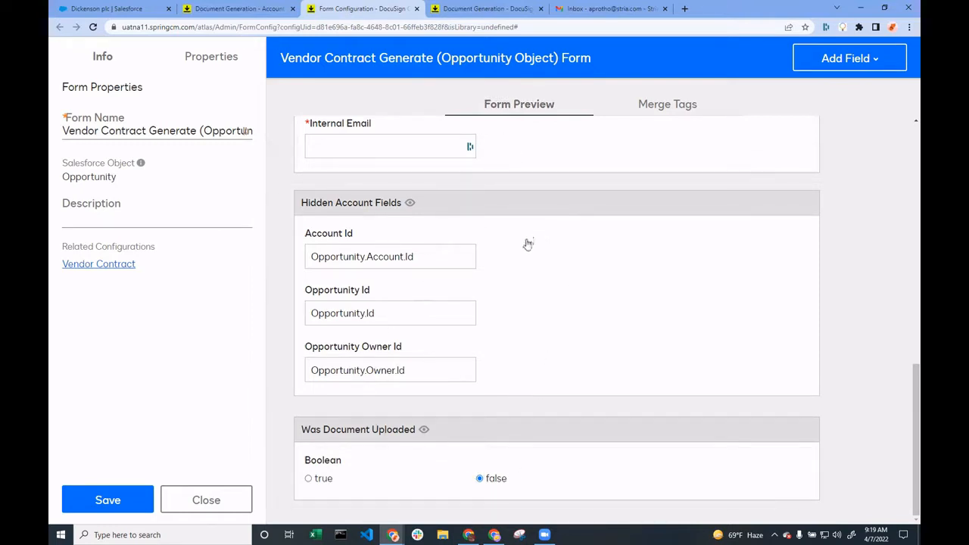
Inspect the properties of the Hidden Account Fields group and its Account Id mapping
{"action": "scroll", "coordinate": [528, 244], "scroll_direction": "up", "scroll_amount": 1}
{"action": "left_click", "coordinate": [484, 264]}
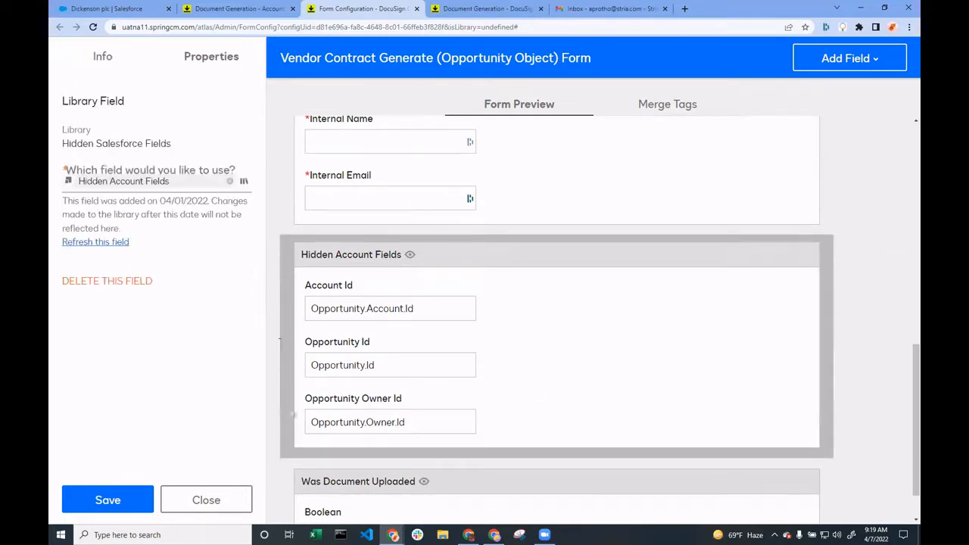
{"action": "double_click", "coordinate": [411, 311]}
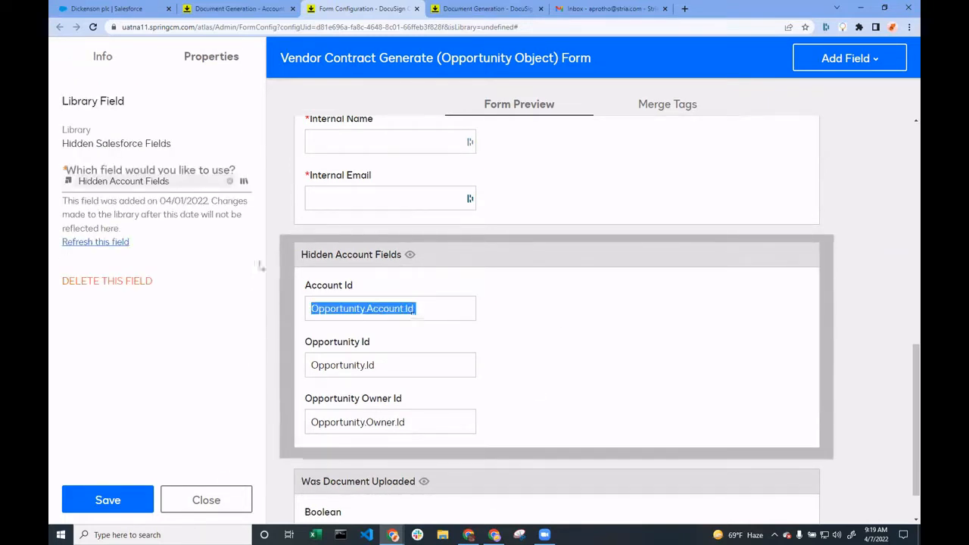
{"action": "triple_click", "coordinate": [327, 289]}
{"action": "left_click", "coordinate": [470, 351]}
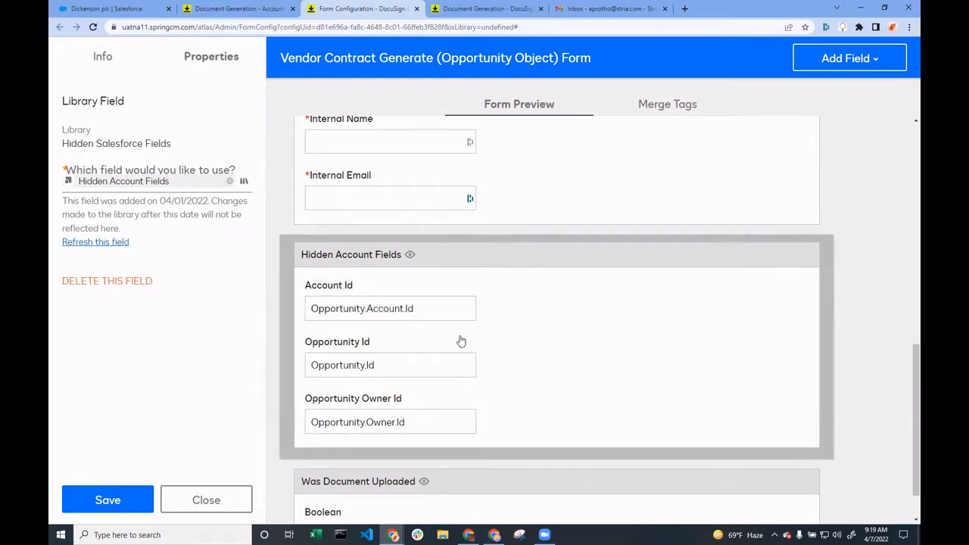
Inspect the properties of the Internal Name text field, leaving its field name as Internal Name
{"action": "scroll", "coordinate": [461, 341], "scroll_direction": "up", "scroll_amount": 3}
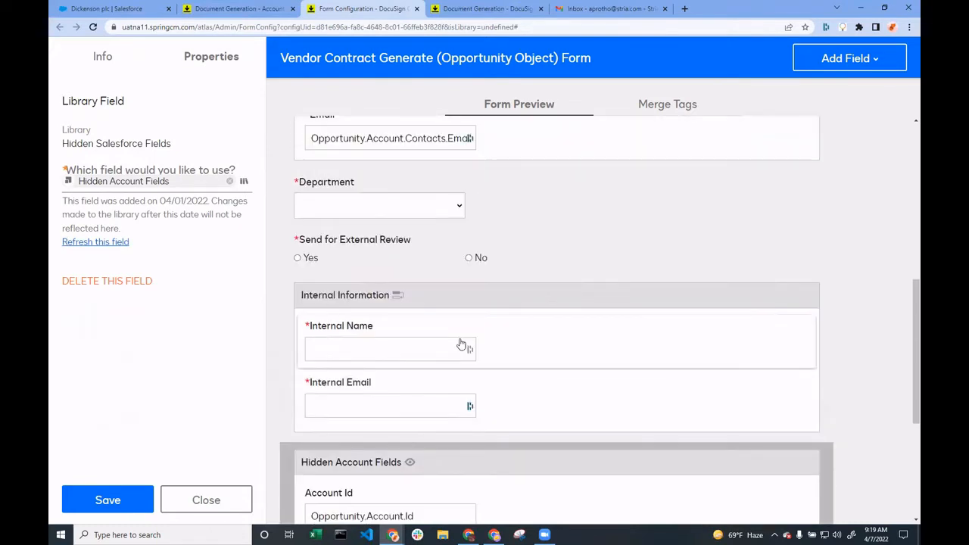
{"action": "left_click", "coordinate": [402, 339]}
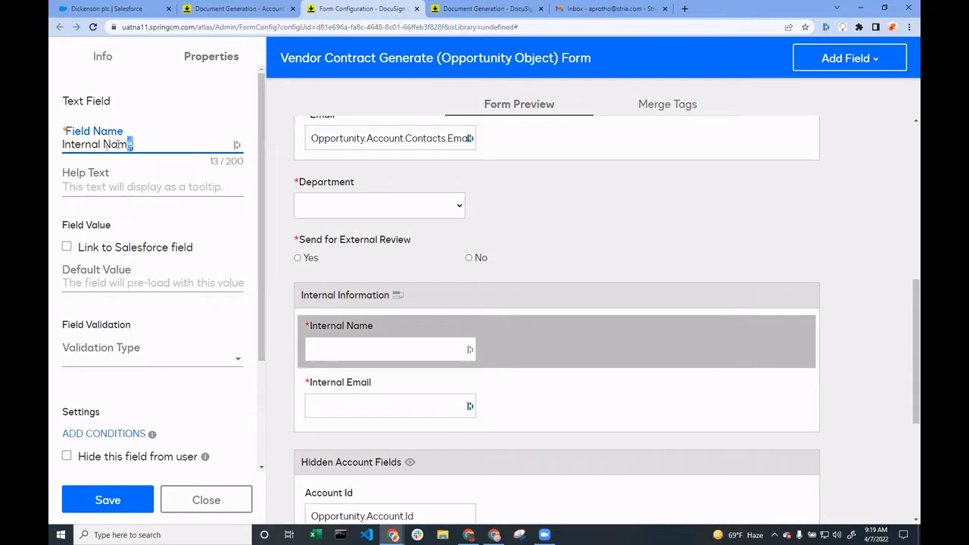
{"action": "double_click", "coordinate": [125, 145]}
{"action": "left_click", "coordinate": [141, 149]}
{"action": "type", "text": "s"}
{"action": "key", "text": "BackSpace"}
Show the Send for External Review field's properties and look over the form's hidden sections again
{"action": "left_click", "coordinate": [674, 252]}
{"action": "scroll", "coordinate": [500, 331], "scroll_direction": "down", "scroll_amount": 3}
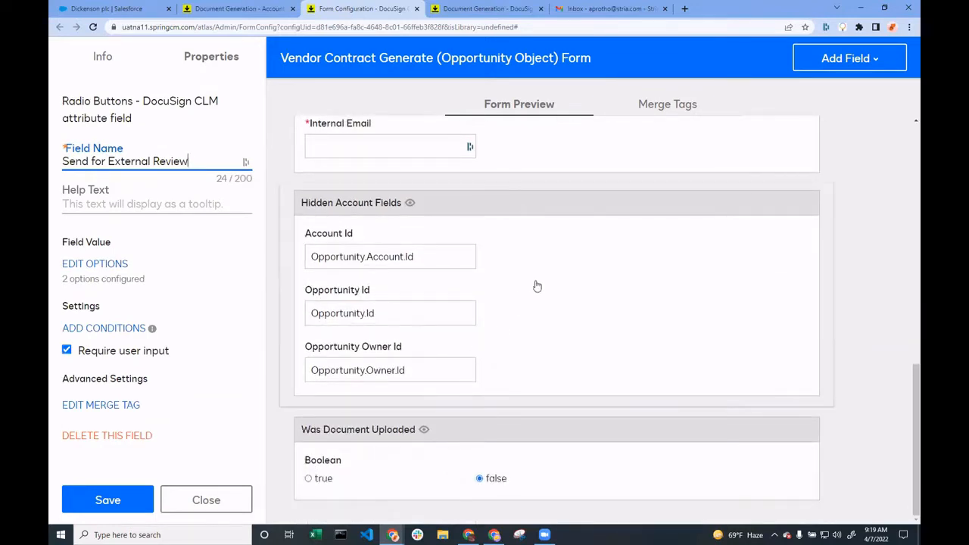
{"action": "scroll", "coordinate": [536, 284], "scroll_direction": "up", "scroll_amount": 2}
{"action": "scroll", "coordinate": [536, 285], "scroll_direction": "up", "scroll_amount": 9}
{"action": "scroll", "coordinate": [534, 284], "scroll_direction": "down", "scroll_amount": 10}
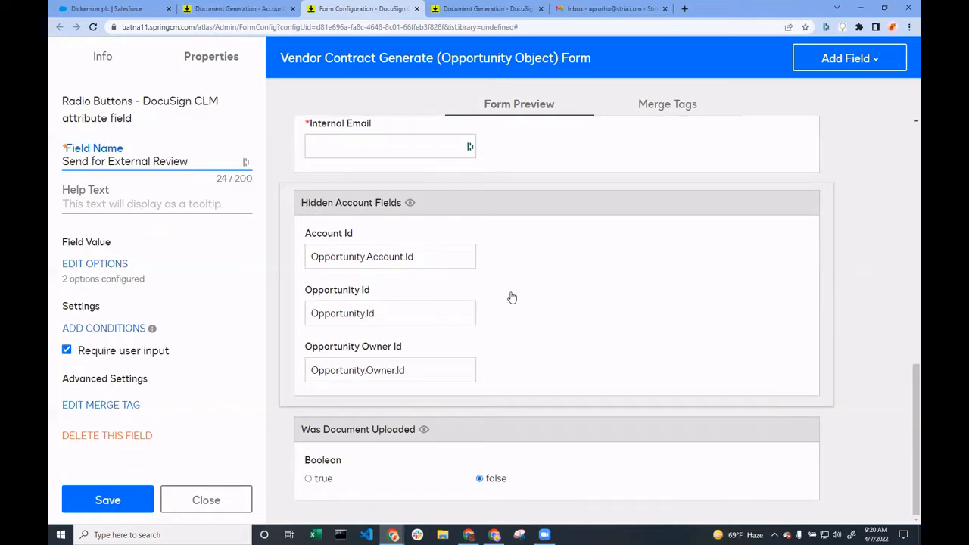
View the form's merge tags and compare them with the Customer_Name tag in the Services Agreement template preview
{"action": "left_click", "coordinate": [672, 106]}
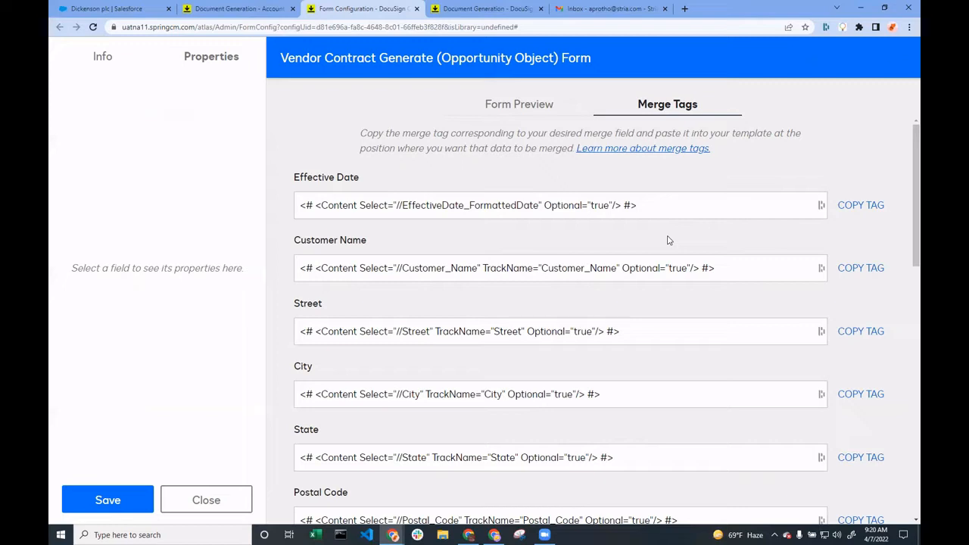
{"action": "left_click", "coordinate": [475, 9]}
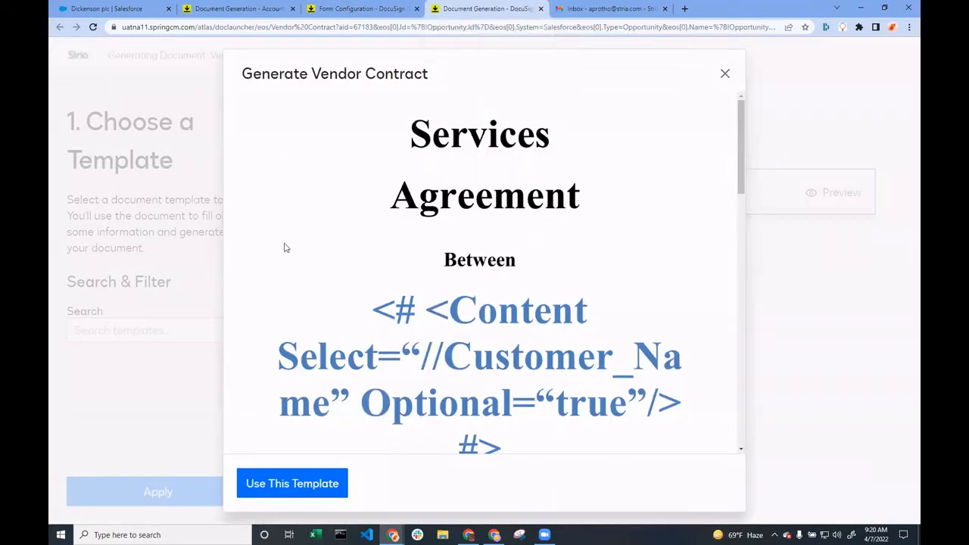
{"action": "scroll", "coordinate": [541, 210], "scroll_direction": "down", "scroll_amount": 1}
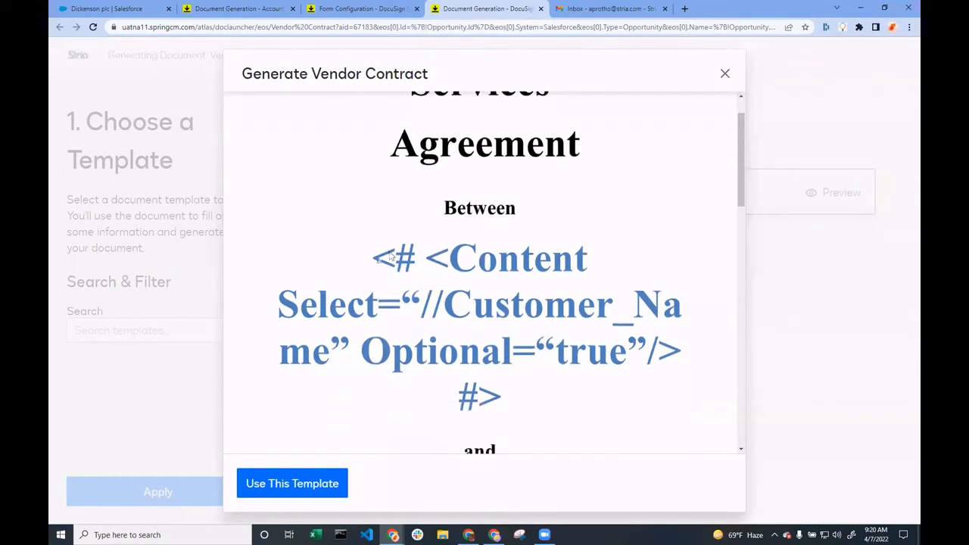
Return to the form's merge tags and highlight the complete Effective Date tag
{"action": "left_click", "coordinate": [382, 8]}
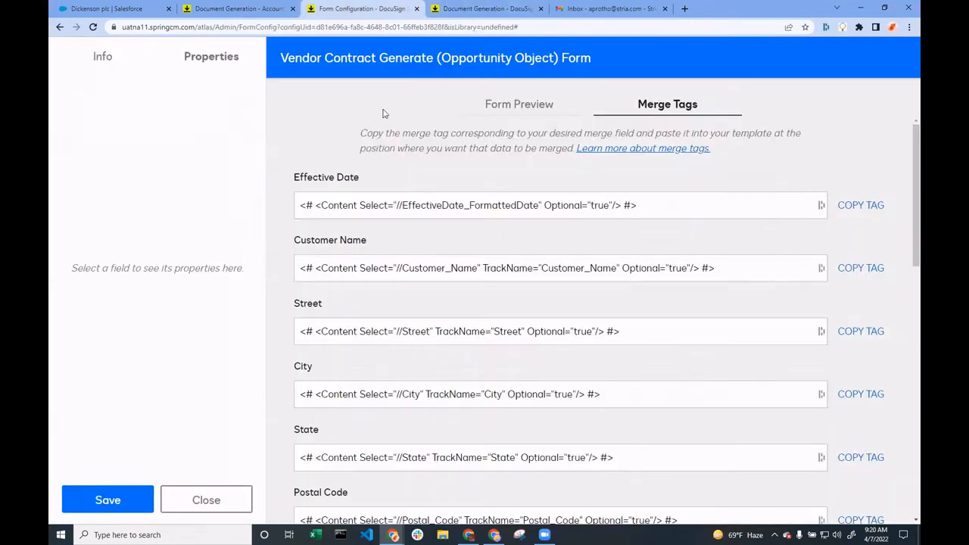
{"action": "left_click_drag", "start_coordinate": [298, 205], "coordinate": [674, 215]}
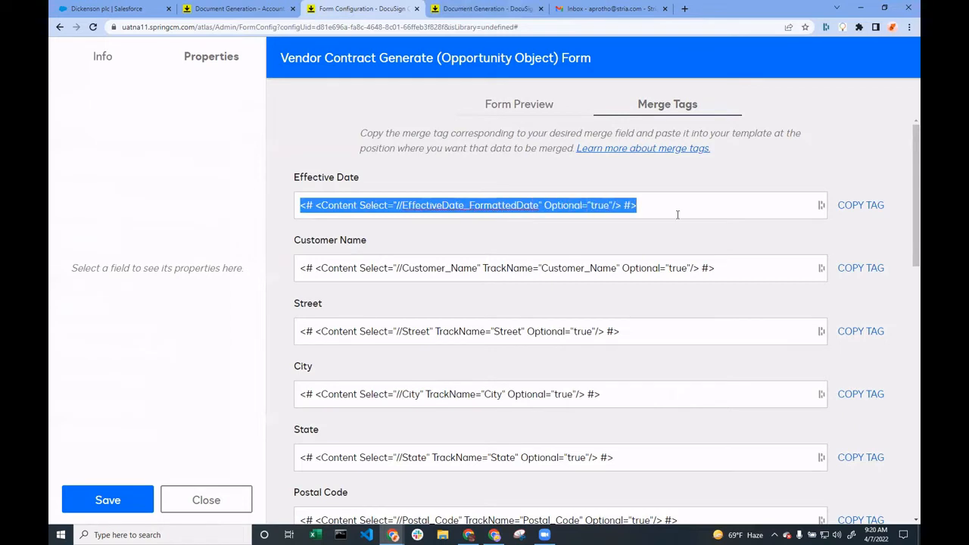
{"action": "left_click", "coordinate": [628, 248]}
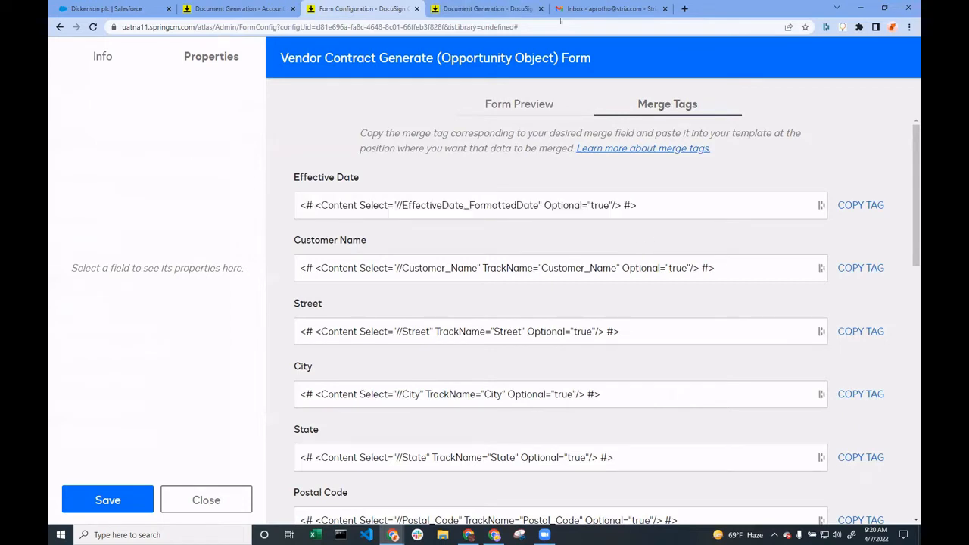
Close the vendor contract template preview and exit the form configuration, discarding its changes
{"action": "middle_click", "coordinate": [513, 9]}
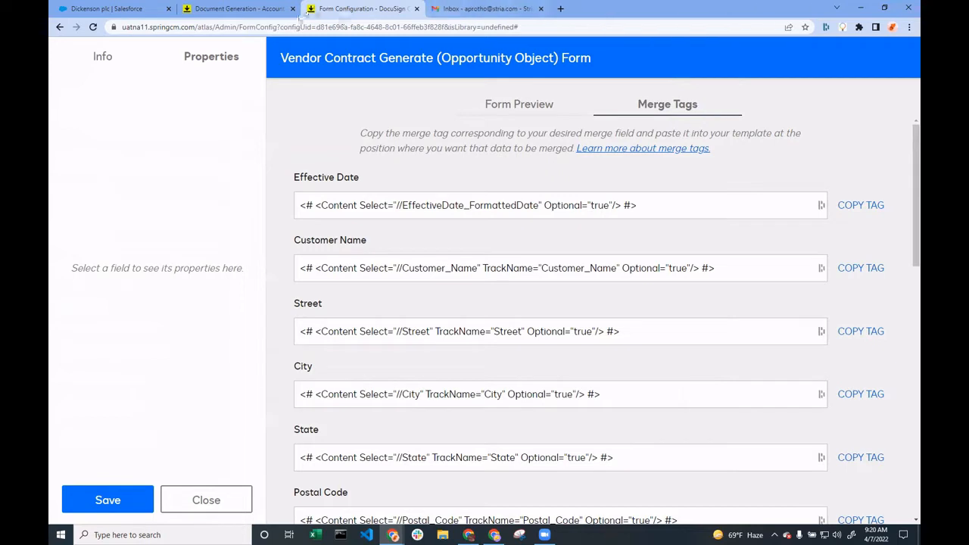
{"action": "left_click", "coordinate": [185, 500]}
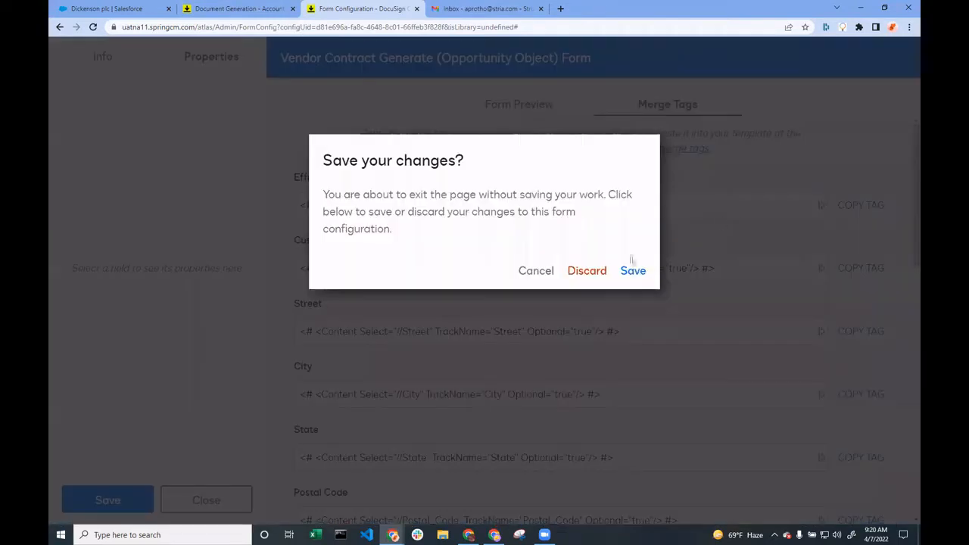
{"action": "left_click", "coordinate": [594, 279]}
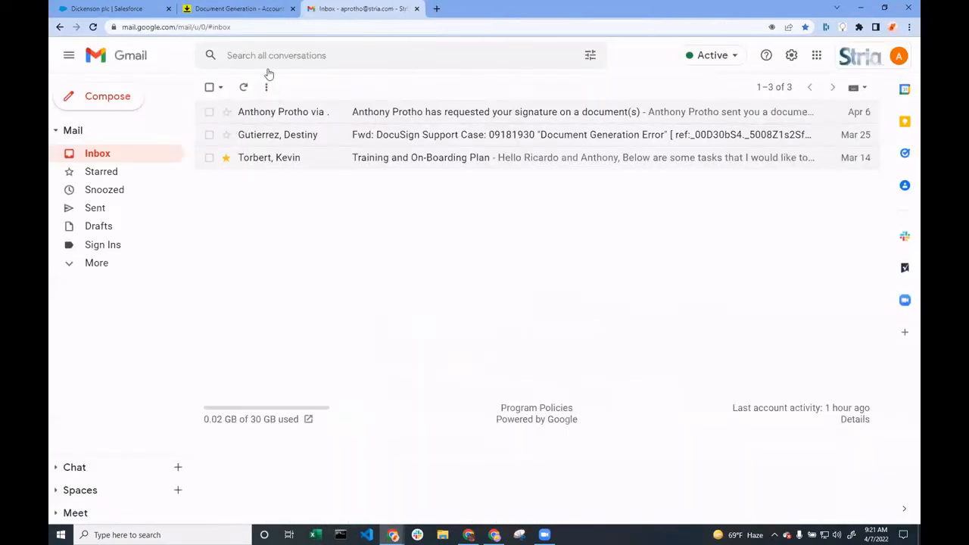
Return to the DocuSign CLM administration page and open the General Details attribute group
{"action": "left_click", "coordinate": [232, 7]}
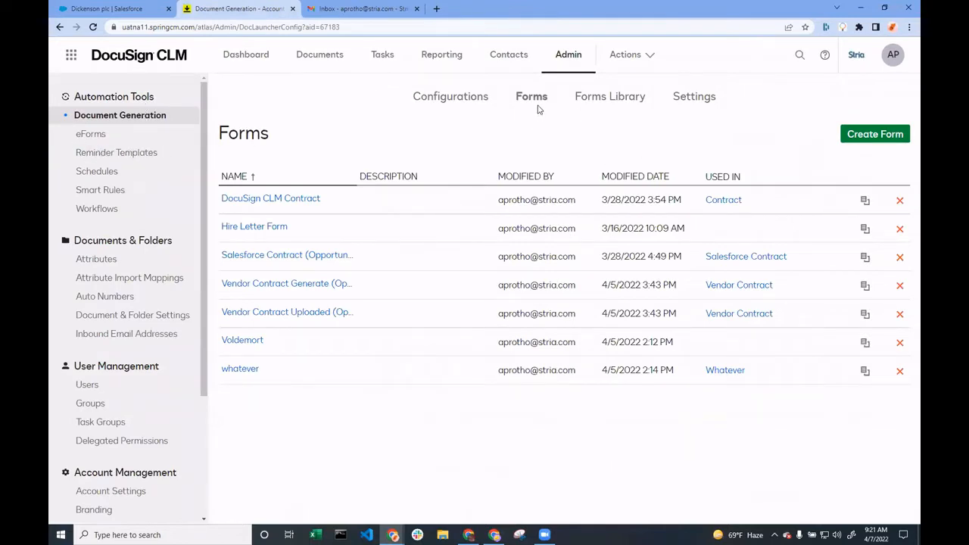
{"action": "left_click", "coordinate": [86, 260]}
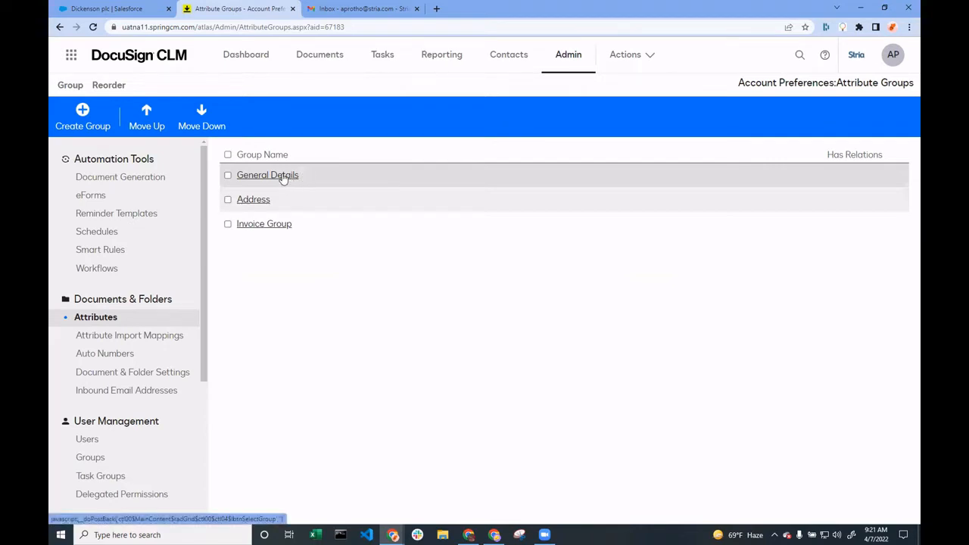
{"action": "left_click", "coordinate": [282, 176]}
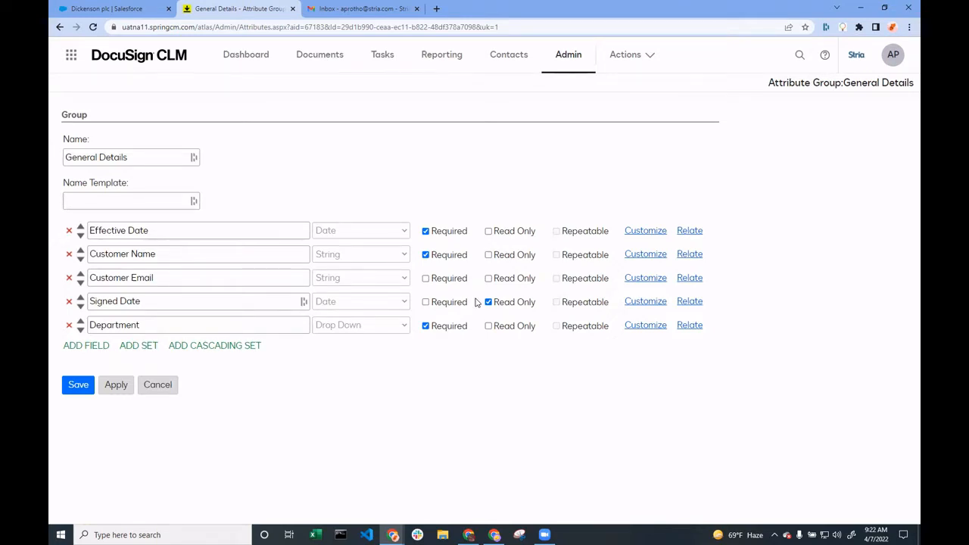
Open the document Generate a Contract_20220324_184416 from the customer's folder under Sales > Contracts
{"action": "left_click", "coordinate": [325, 61]}
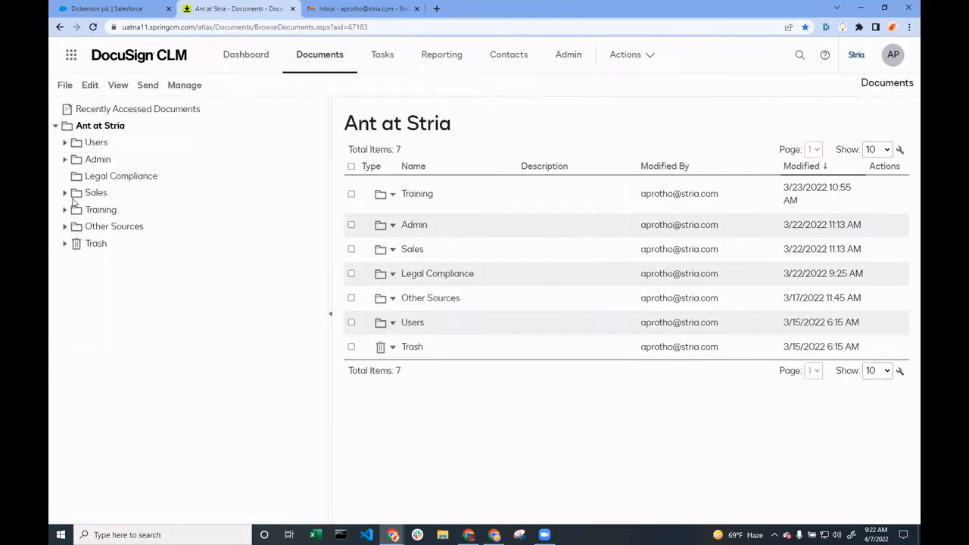
{"action": "left_click", "coordinate": [64, 193]}
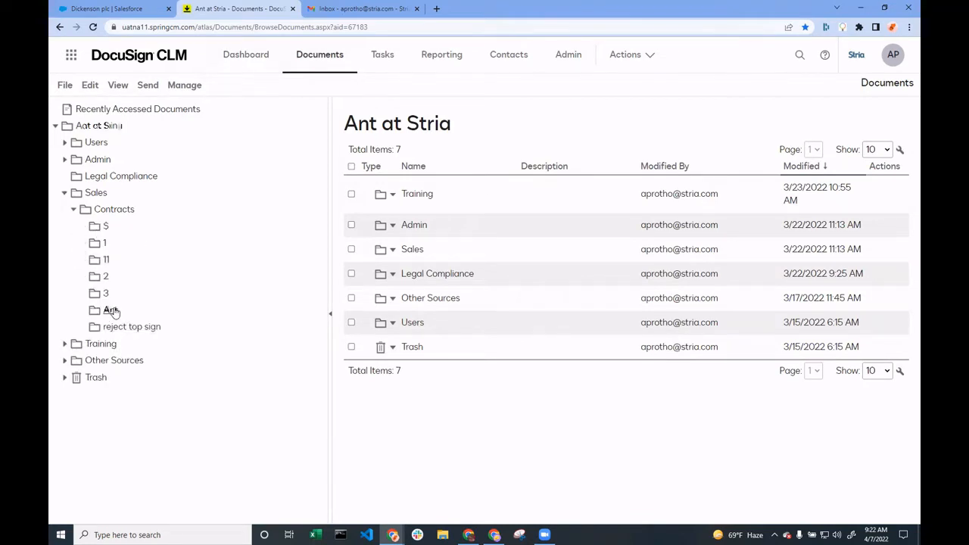
{"action": "left_click", "coordinate": [111, 311]}
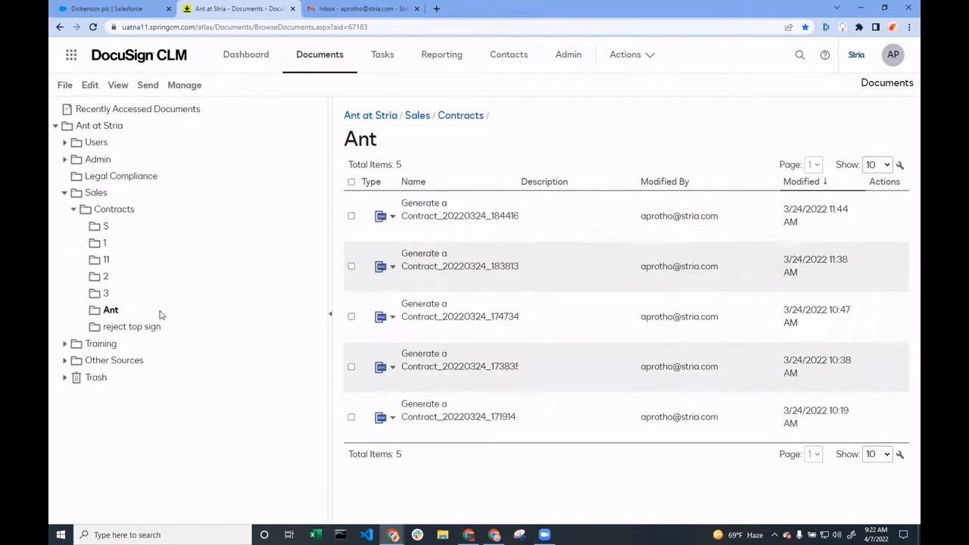
{"action": "left_click", "coordinate": [434, 220]}
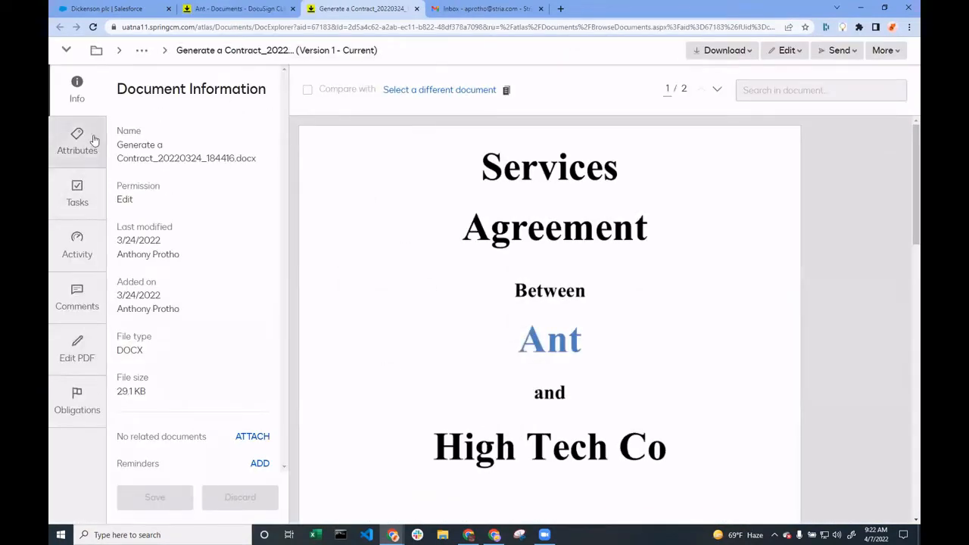
View the contract's attributes and examine the values in the General Details and Address groups
{"action": "left_click", "coordinate": [94, 142]}
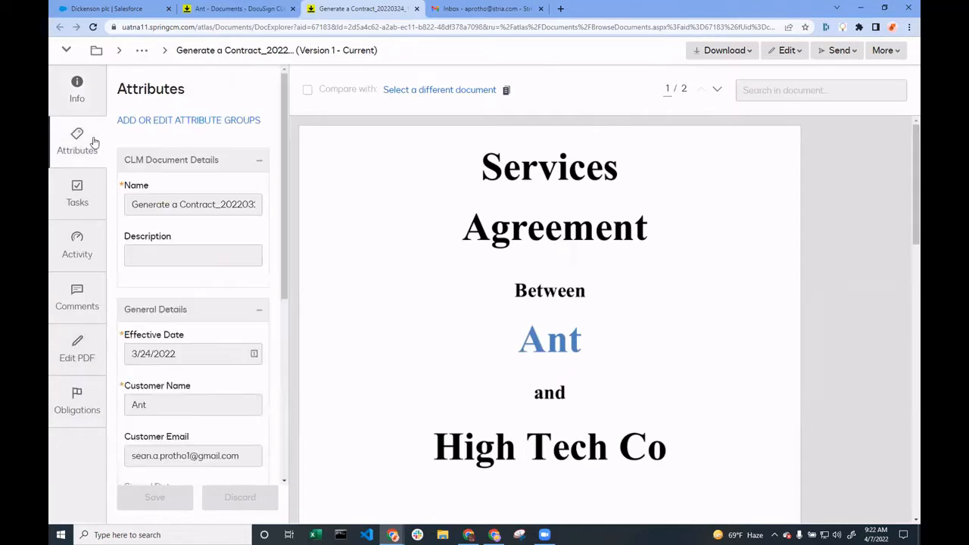
{"action": "scroll", "coordinate": [211, 168], "scroll_direction": "down", "scroll_amount": 1}
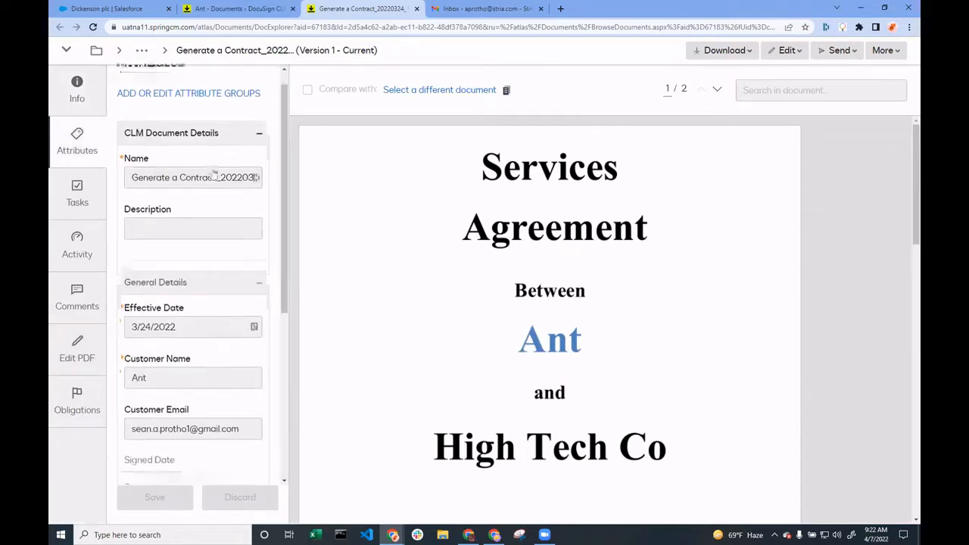
{"action": "scroll", "coordinate": [212, 173], "scroll_direction": "down", "scroll_amount": 1}
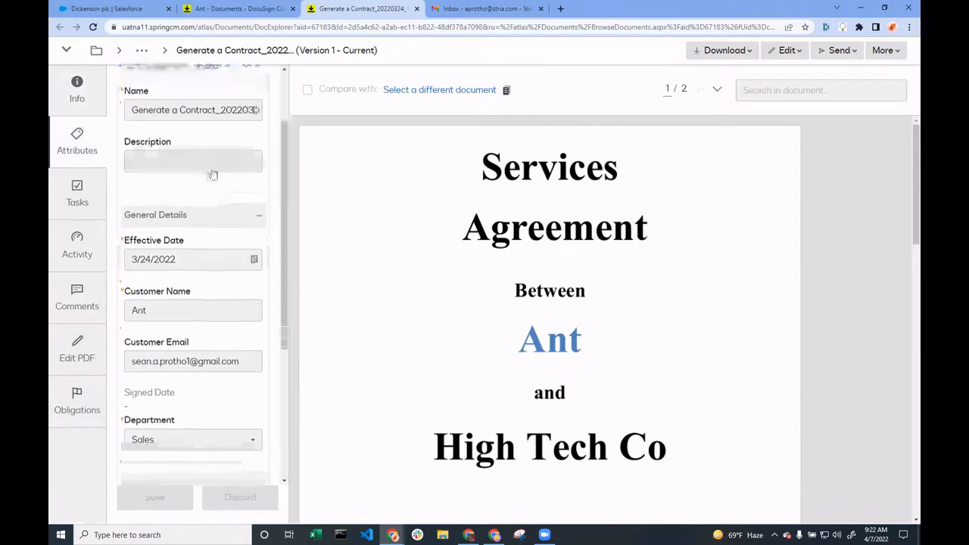
{"action": "scroll", "coordinate": [212, 172], "scroll_direction": "down", "scroll_amount": 3}
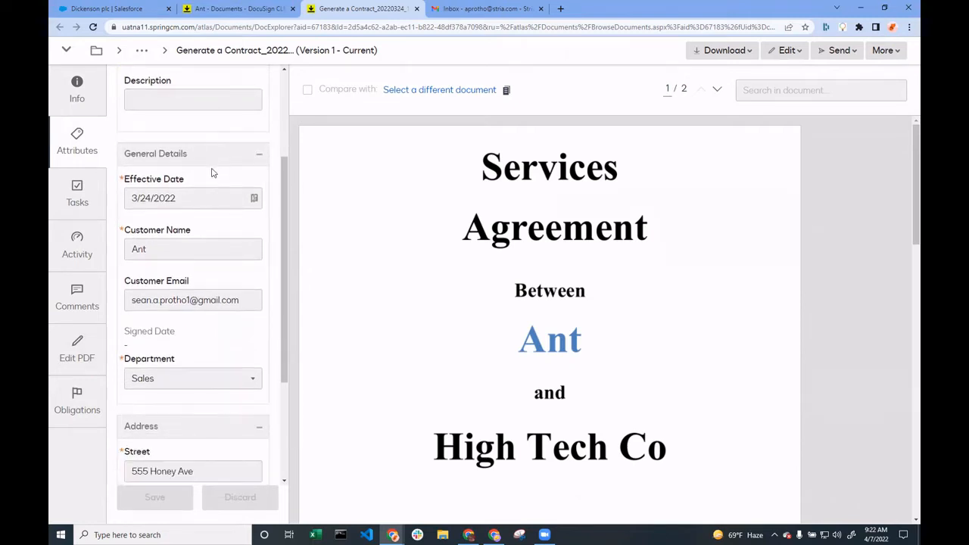
{"action": "scroll", "coordinate": [212, 171], "scroll_direction": "down", "scroll_amount": 1}
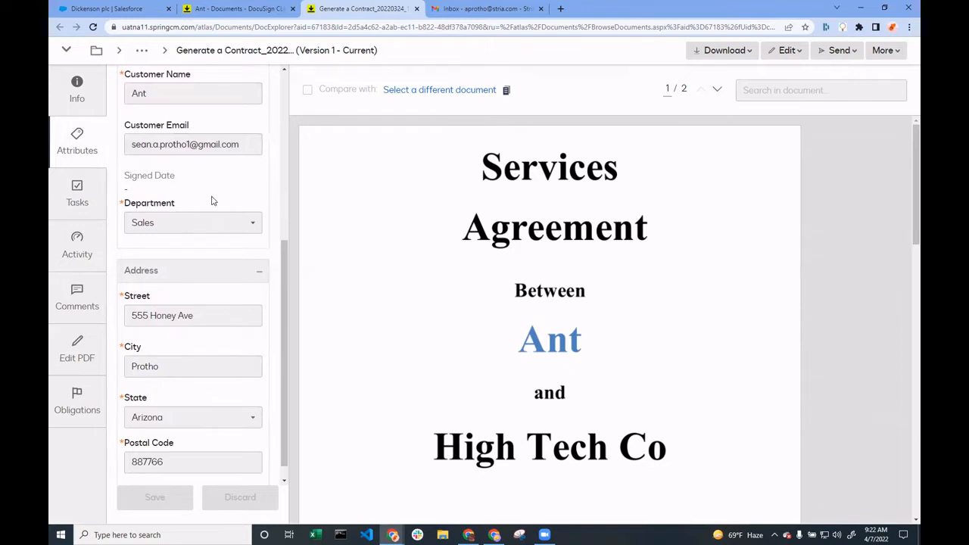
{"action": "scroll", "coordinate": [193, 108], "scroll_direction": "up", "scroll_amount": 6}
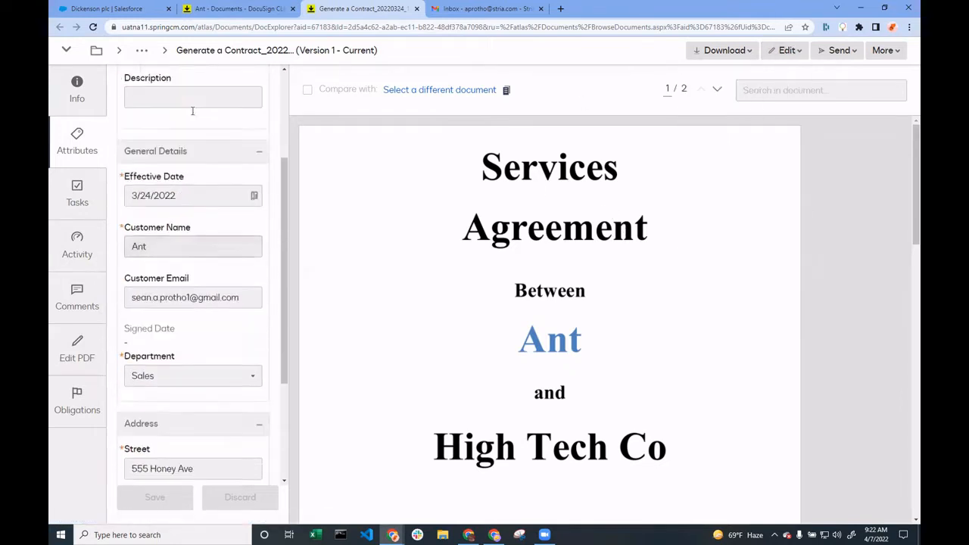
Run an advanced search for honey within all attributes from the Documents page, and close the opened contract
{"action": "left_click", "coordinate": [233, 13]}
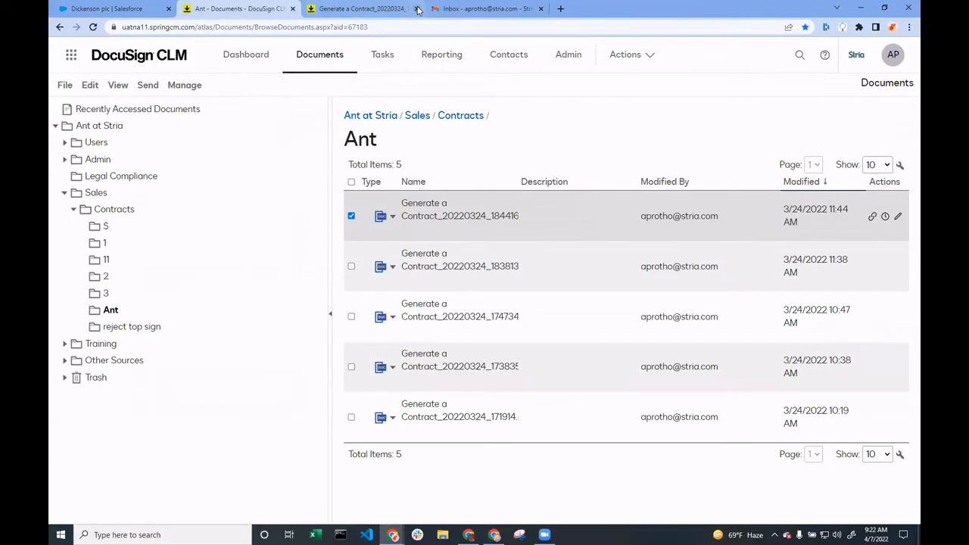
{"action": "left_click", "coordinate": [801, 55]}
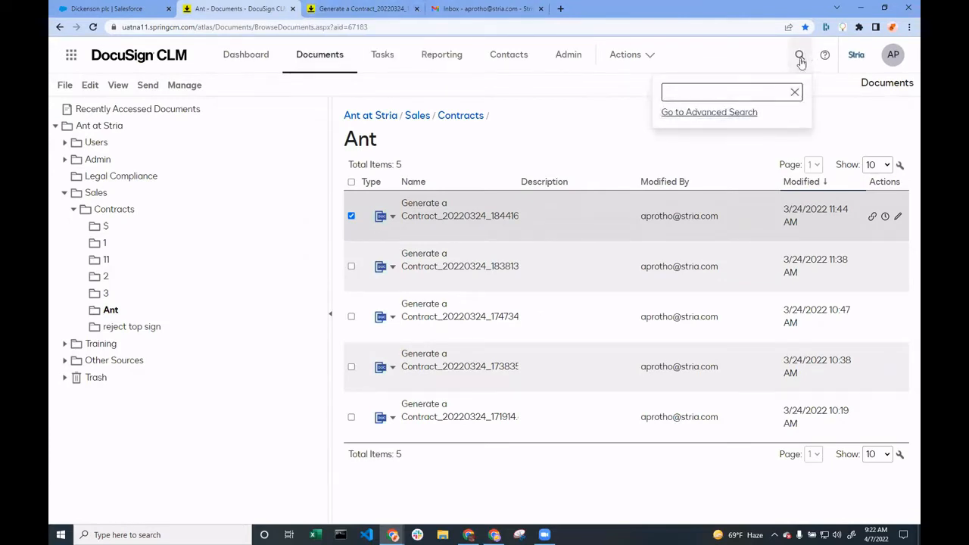
{"action": "left_click", "coordinate": [708, 112]}
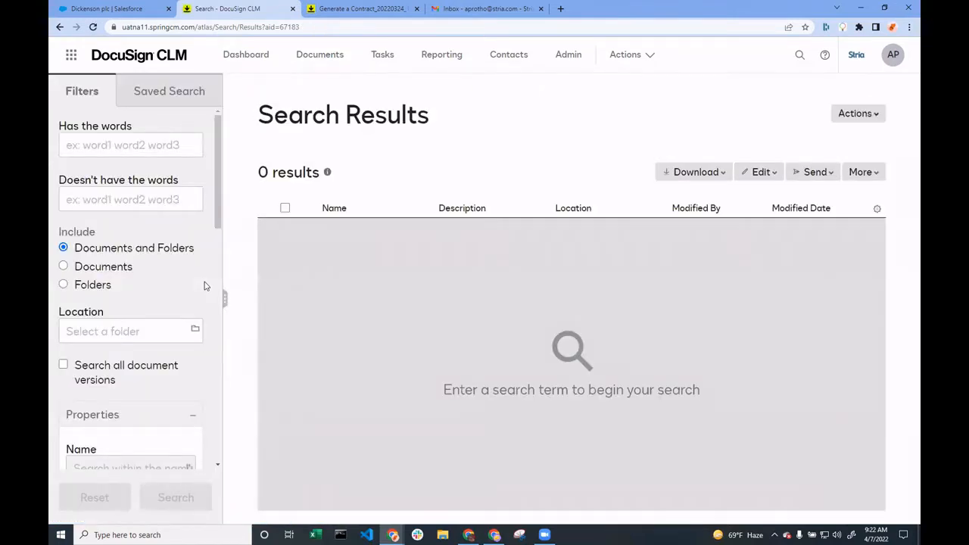
{"action": "scroll", "coordinate": [150, 211], "scroll_direction": "down", "scroll_amount": 5}
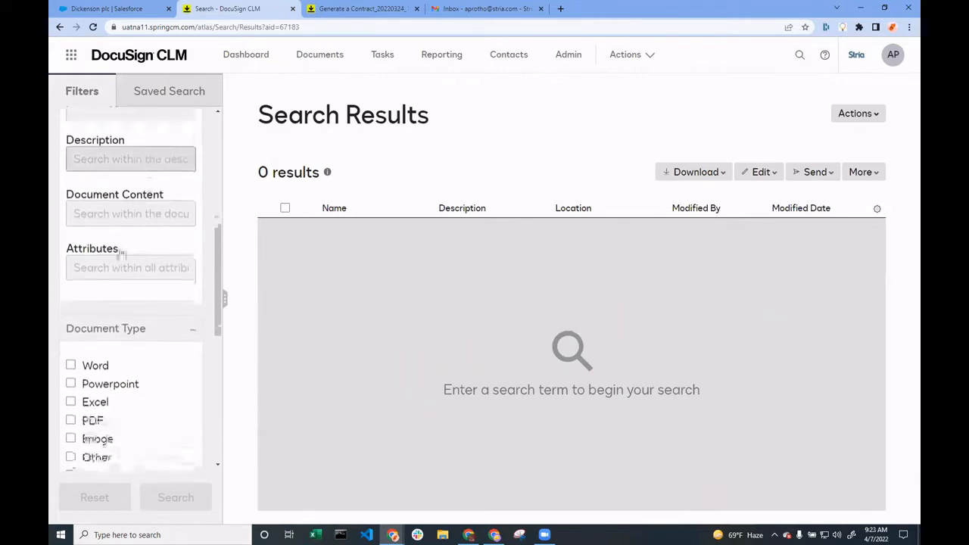
{"action": "left_click", "coordinate": [113, 267]}
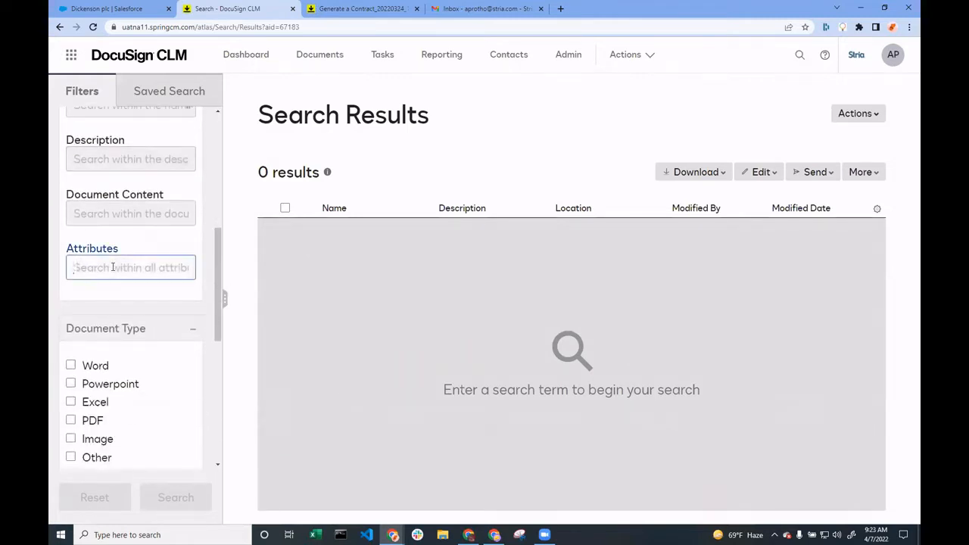
{"action": "type", "text": "hon"}
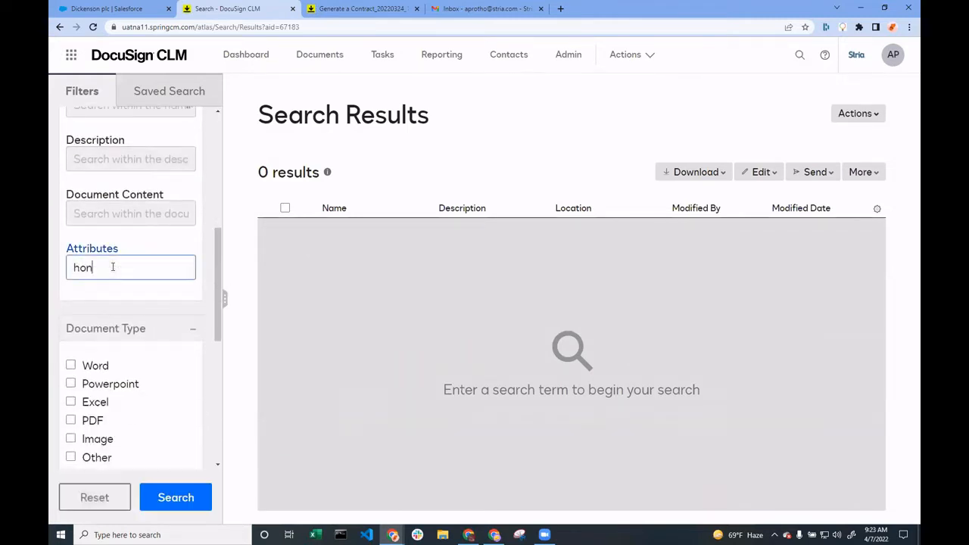
{"action": "type", "text": "ey"}
{"action": "left_click", "coordinate": [180, 505]}
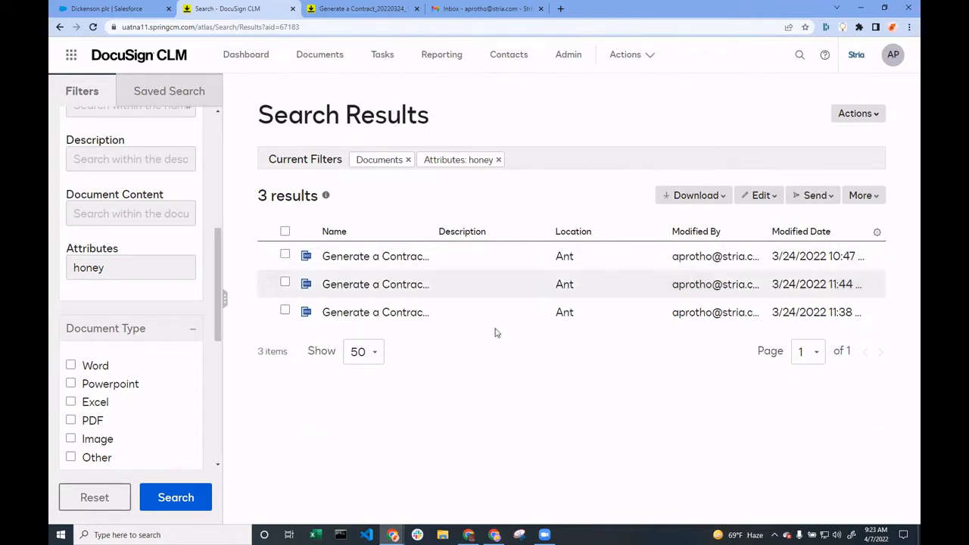
{"action": "left_click", "coordinate": [362, 9]}
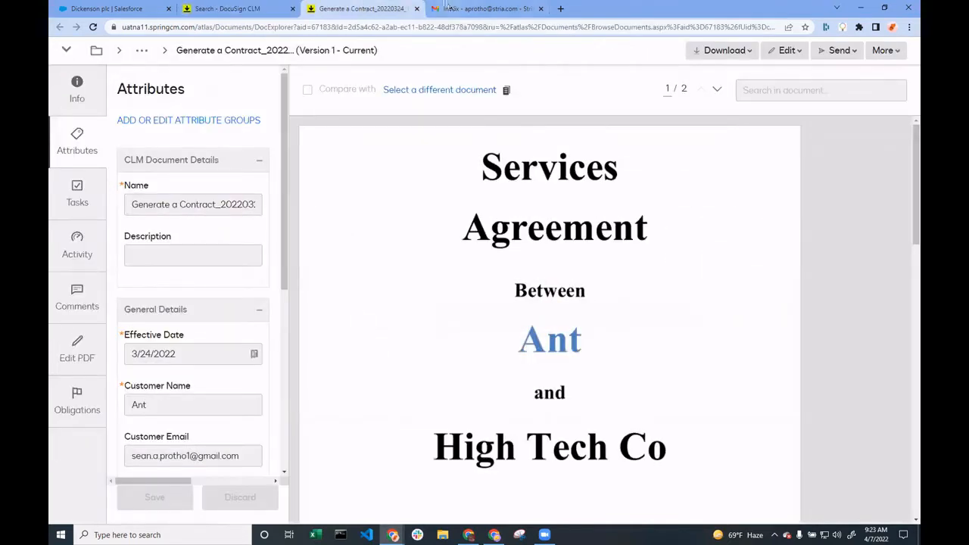
{"action": "left_click", "coordinate": [416, 8]}
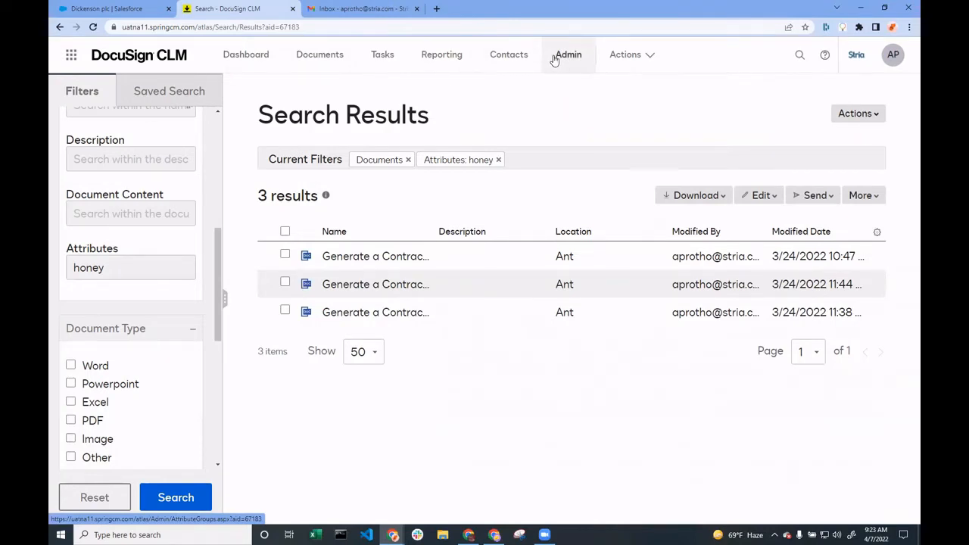
Start the Vendor Contract action in DocuSign CLM, select the Generate Vendor Contract template, and close the document generation page
{"action": "left_click", "coordinate": [654, 54]}
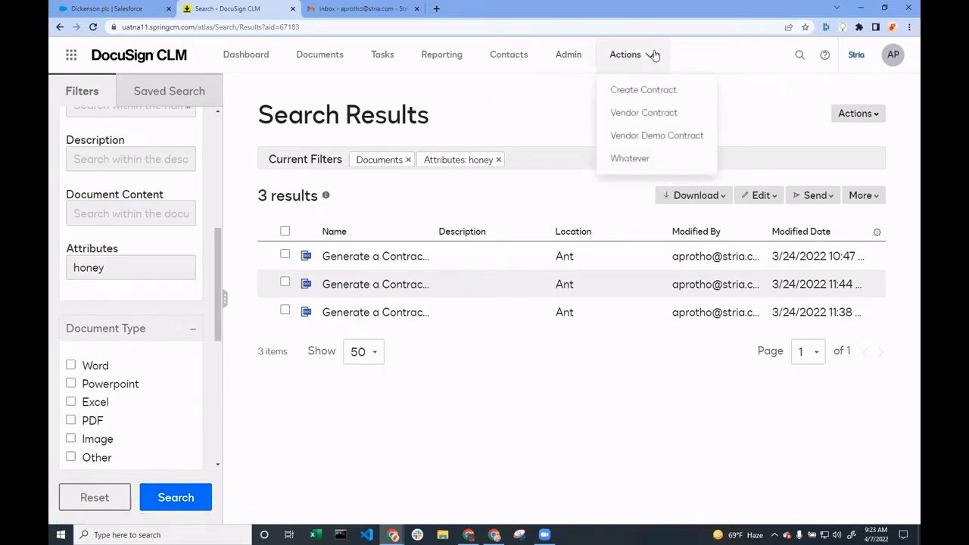
{"action": "left_click", "coordinate": [649, 121]}
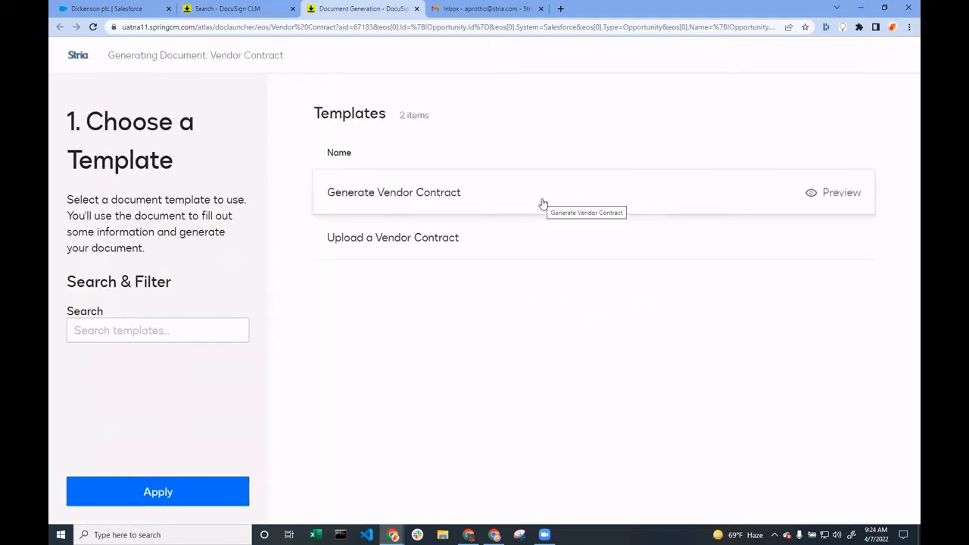
{"action": "left_click", "coordinate": [543, 203]}
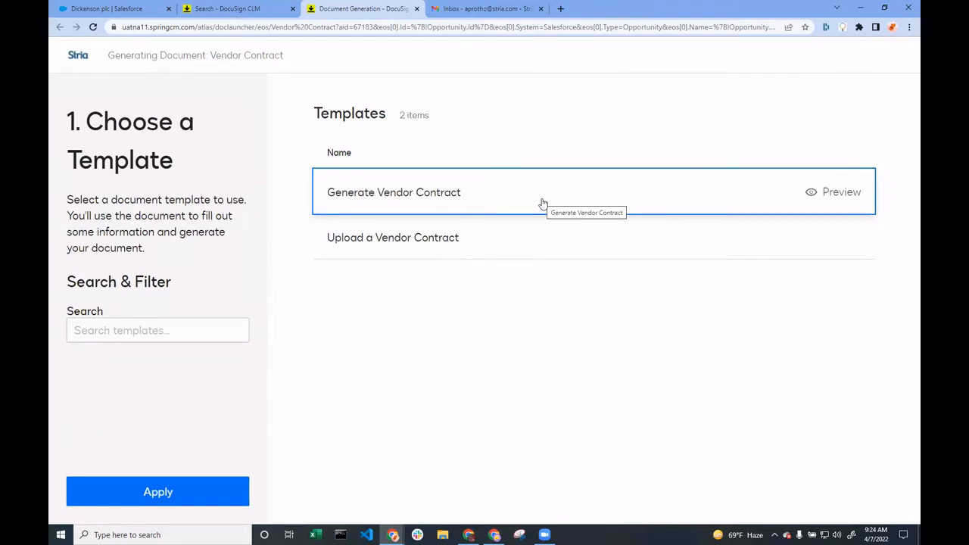
{"action": "left_click", "coordinate": [416, 9]}
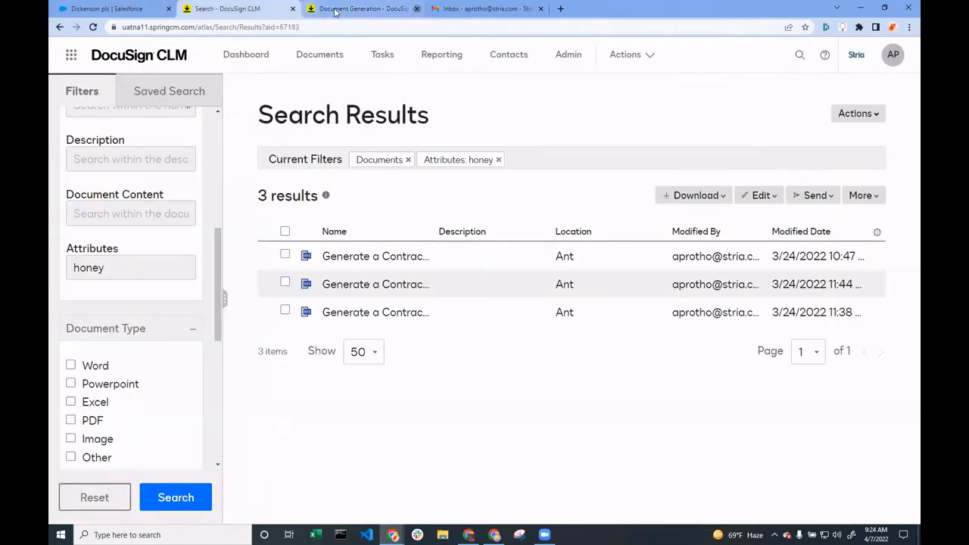
Switch to Salesforce, open Setup, and launch the DocuSign Apps Launcher app from there
{"action": "left_click", "coordinate": [127, 7]}
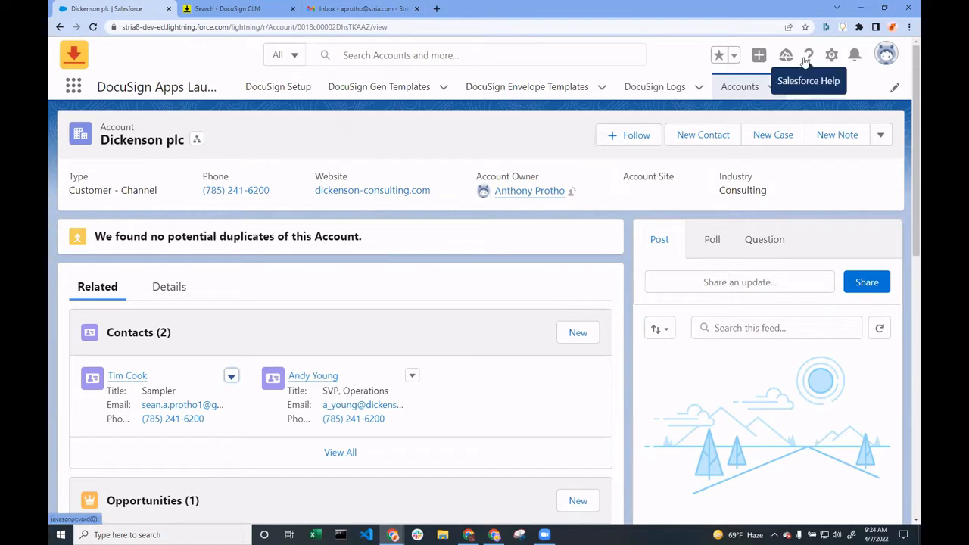
{"action": "left_click", "coordinate": [832, 55]}
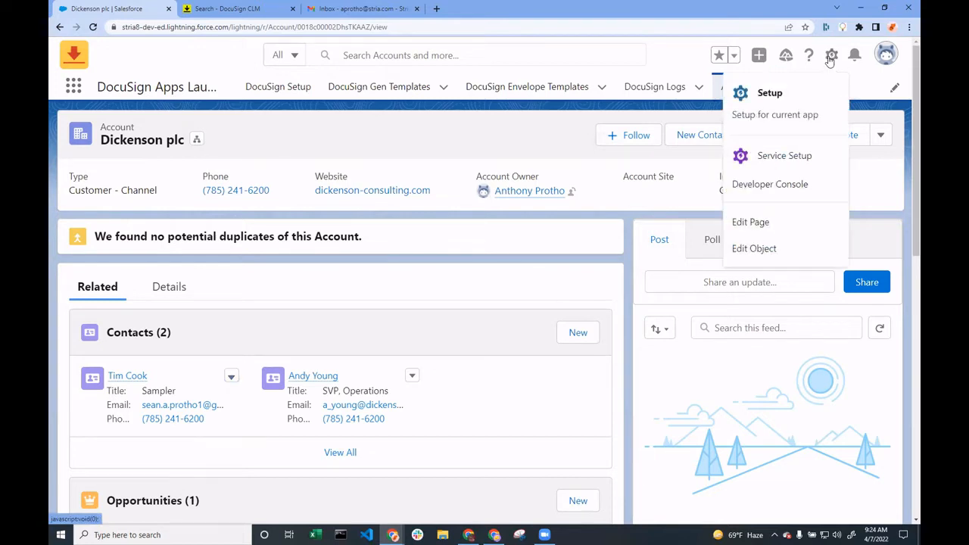
{"action": "left_click", "coordinate": [807, 99]}
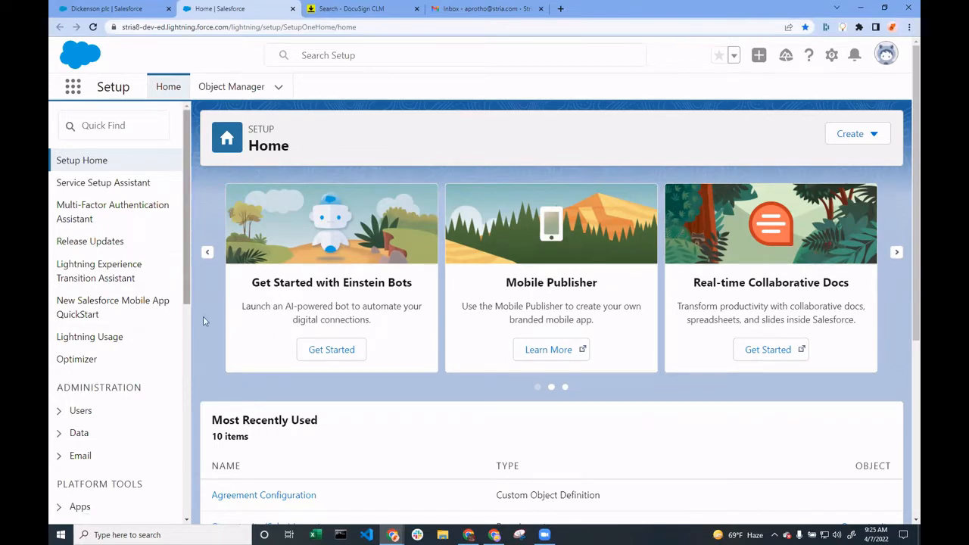
{"action": "left_click", "coordinate": [74, 90]}
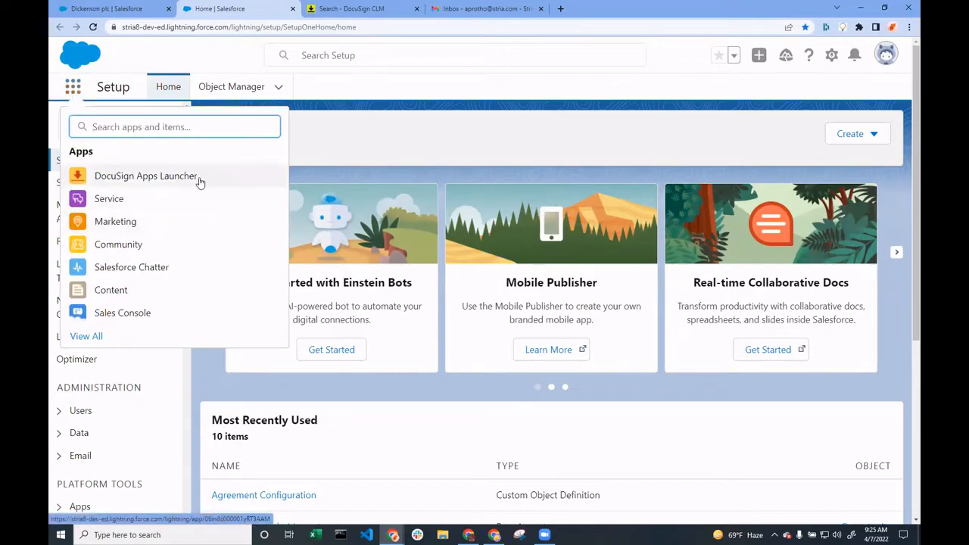
{"action": "left_click", "coordinate": [200, 179]}
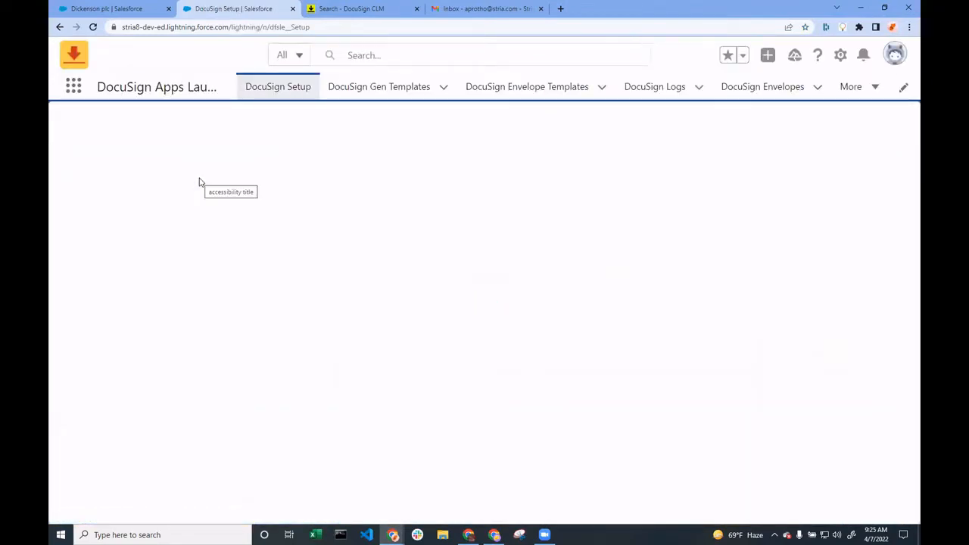
Find Opportunities, open the Dickenson Mobile Generators opportunity, and start its Vendor Contract action
{"action": "left_click", "coordinate": [875, 86]}
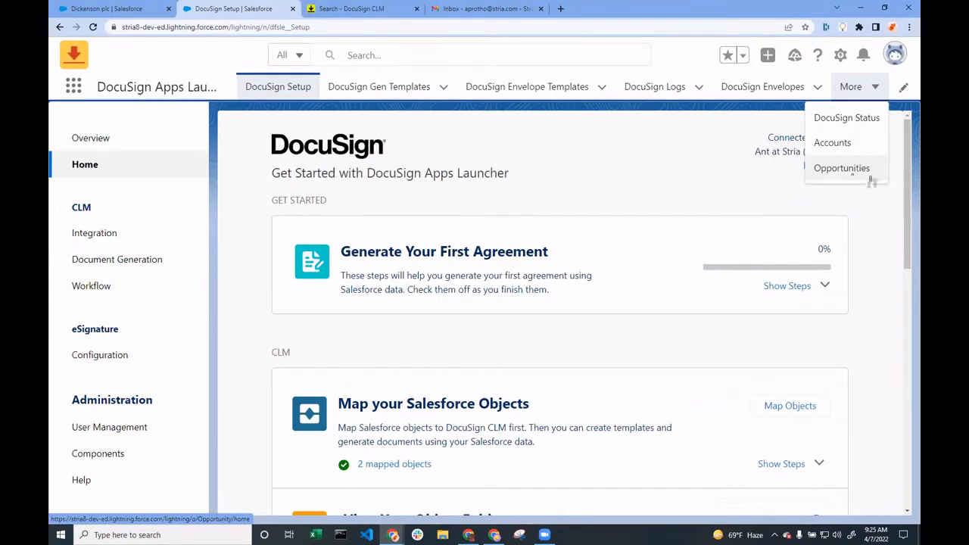
{"action": "left_click", "coordinate": [79, 89]}
{"action": "left_click", "coordinate": [74, 87]}
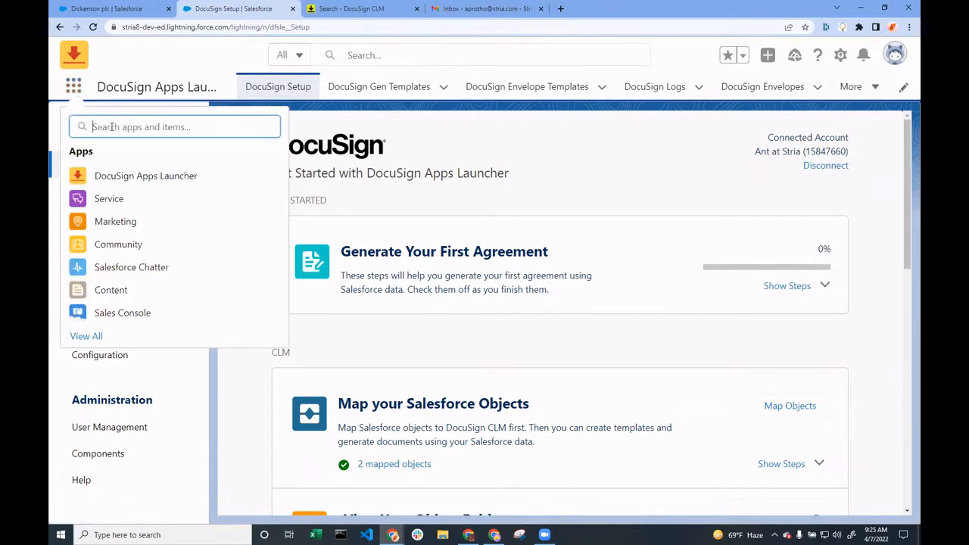
{"action": "type", "text": "oppo"}
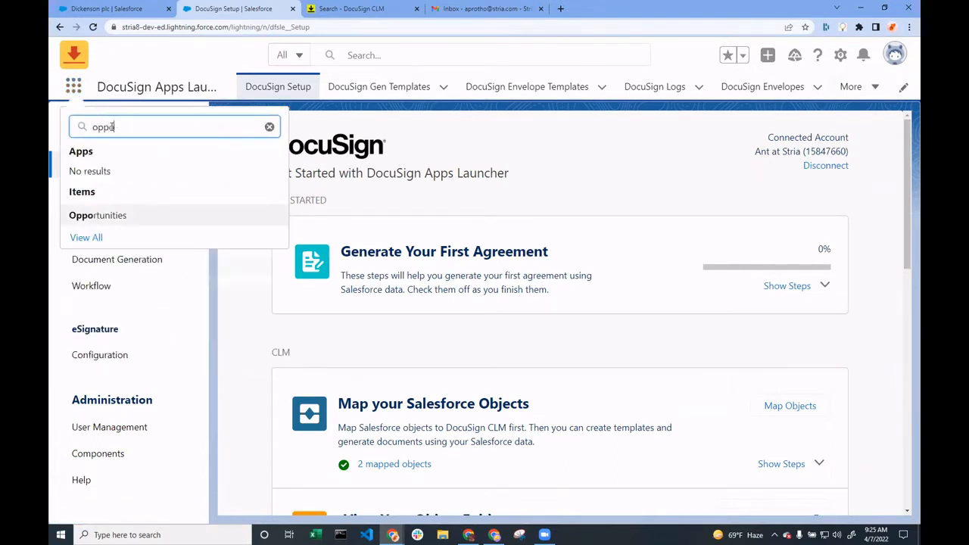
{"action": "left_click", "coordinate": [93, 215]}
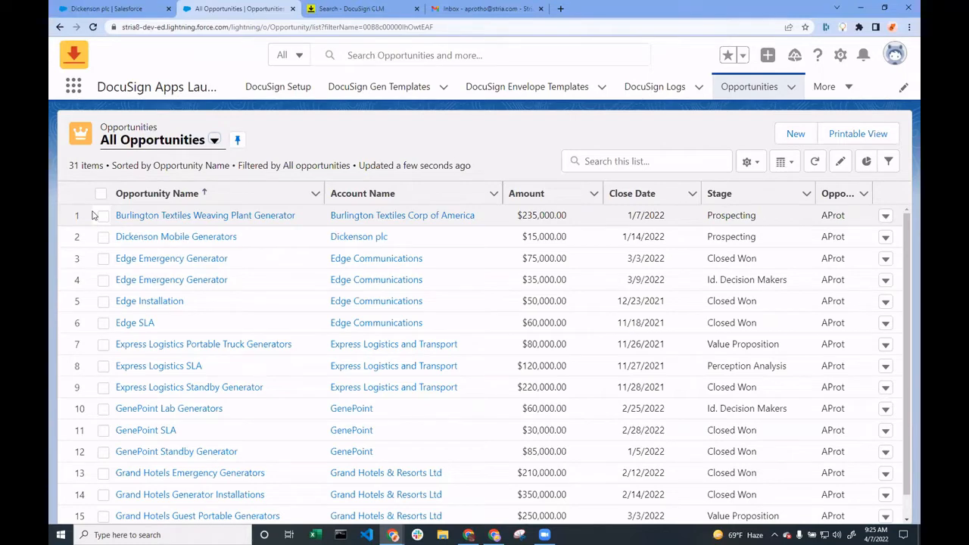
{"action": "left_click", "coordinate": [161, 237]}
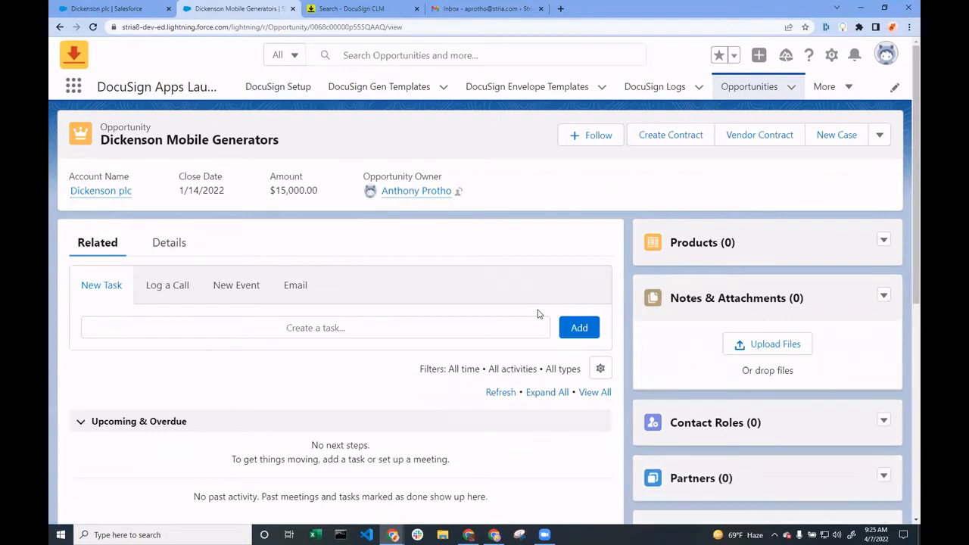
{"action": "left_click", "coordinate": [725, 144]}
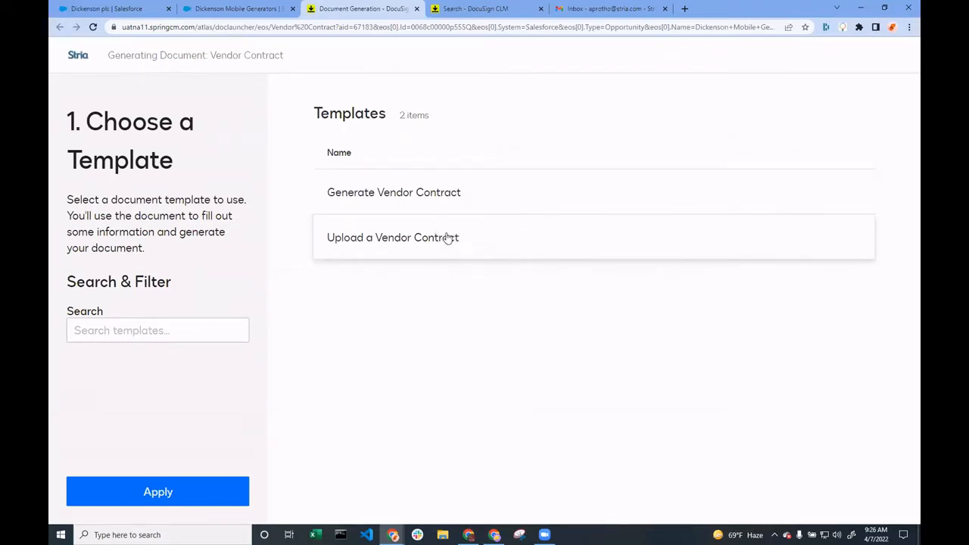
Choose the Upload a Vendor Contract template and select the second listed contact for the contract
{"action": "left_click", "coordinate": [486, 243]}
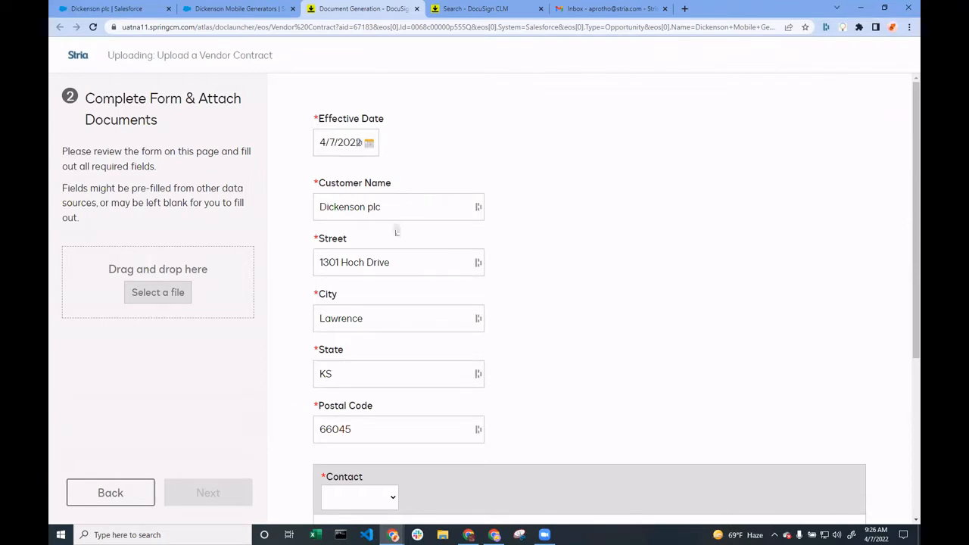
{"action": "scroll", "coordinate": [393, 227], "scroll_direction": "down", "scroll_amount": 3}
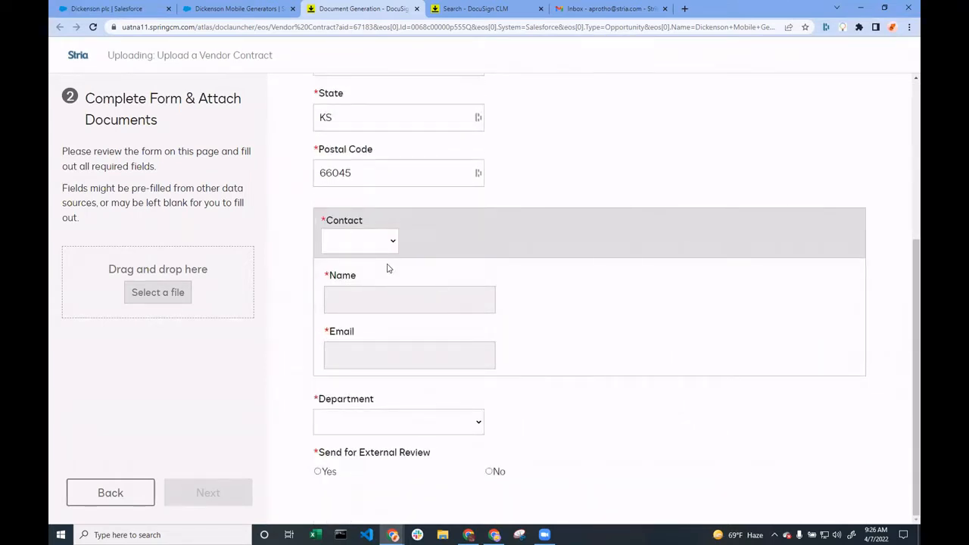
{"action": "left_click", "coordinate": [386, 252]}
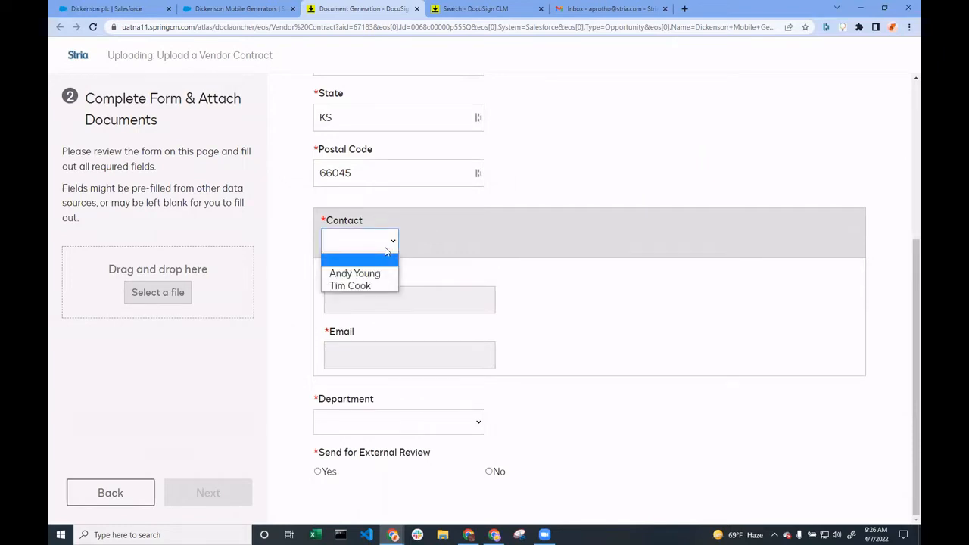
{"action": "left_click", "coordinate": [377, 288]}
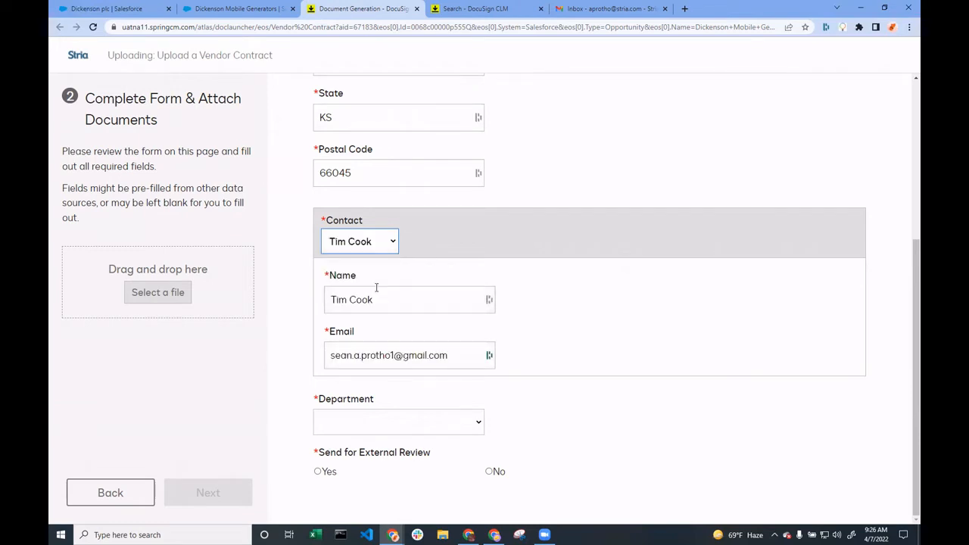
Set the contract's department to Finance and choose Yes for Send for External Review
{"action": "left_click", "coordinate": [435, 422]}
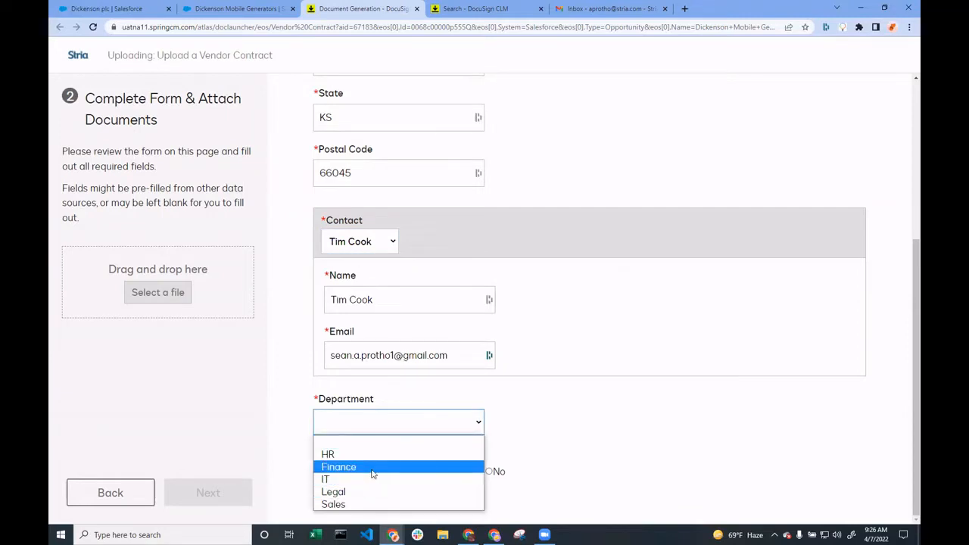
{"action": "left_click", "coordinate": [372, 470]}
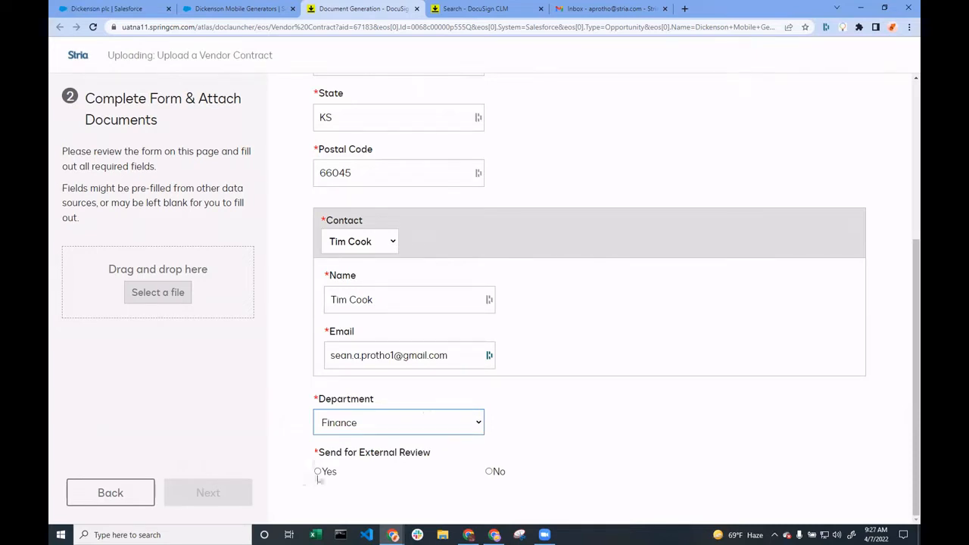
{"action": "left_click", "coordinate": [317, 472]}
Fill in the internal contact's name and email under Internal Information
{"action": "scroll", "coordinate": [363, 436], "scroll_direction": "down", "scroll_amount": 2}
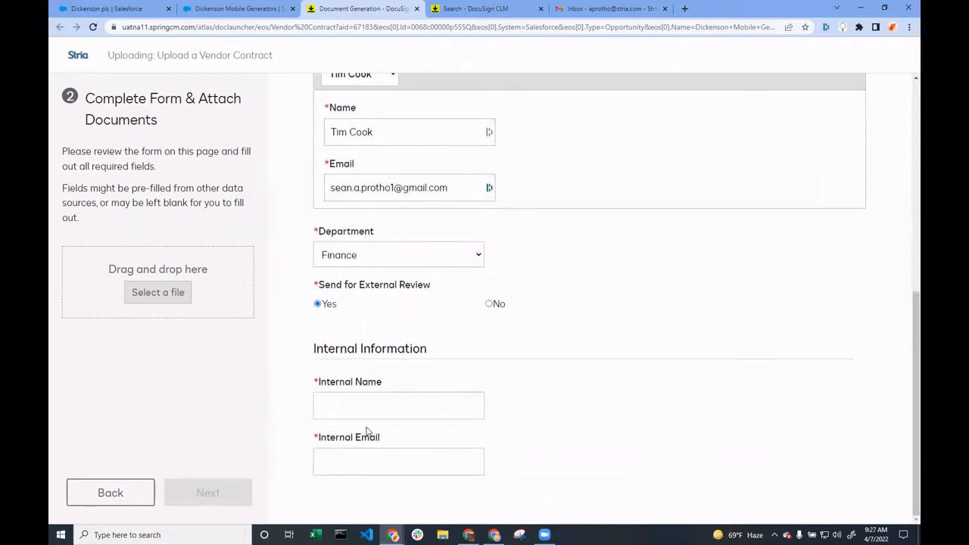
{"action": "left_click", "coordinate": [379, 411]}
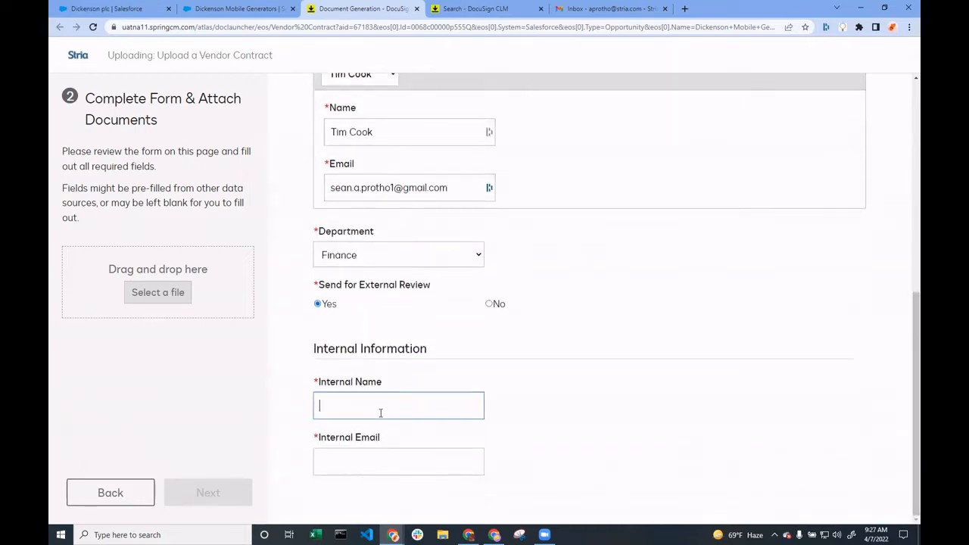
{"action": "type", "text": "ant"}
{"action": "left_click", "coordinate": [373, 458]}
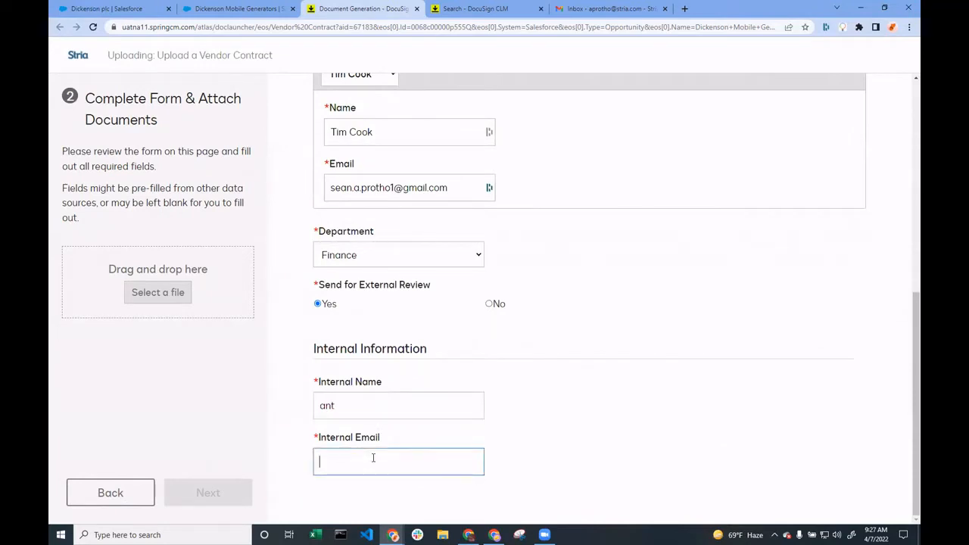
{"action": "left_click", "coordinate": [559, 430]}
Attach the Sample Third-Party Contract file from Downloads and submit the vendor contract form
{"action": "left_click", "coordinate": [168, 295]}
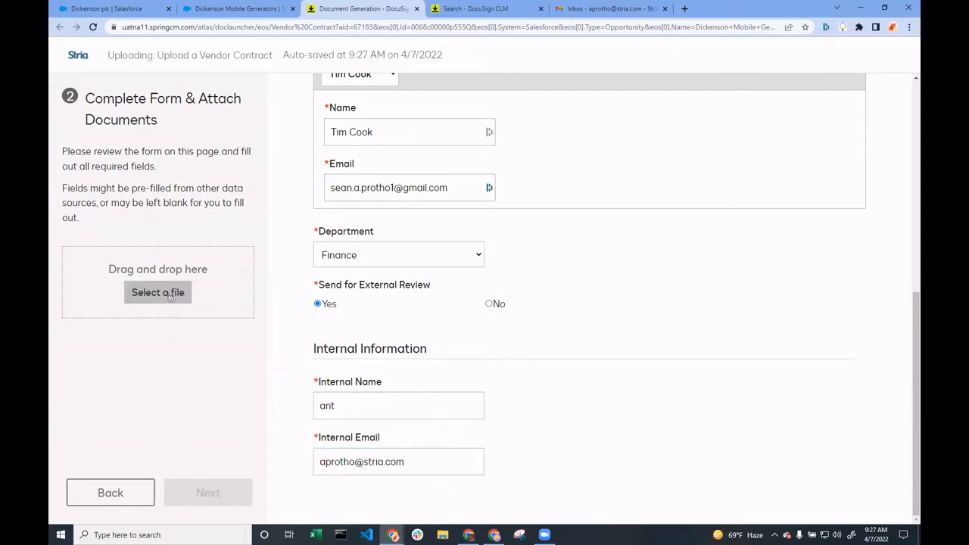
{"action": "scroll", "coordinate": [191, 177], "scroll_direction": "down", "scroll_amount": 1}
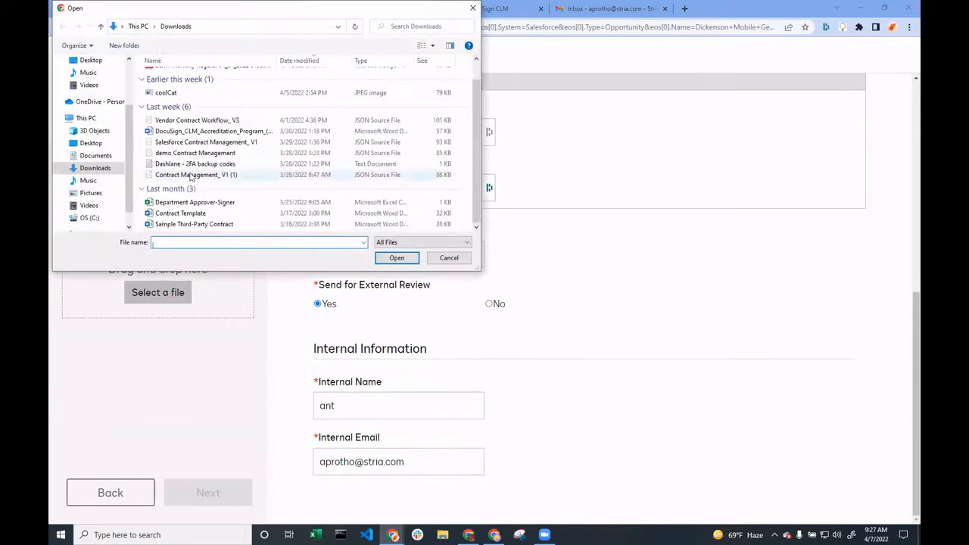
{"action": "left_click", "coordinate": [209, 225]}
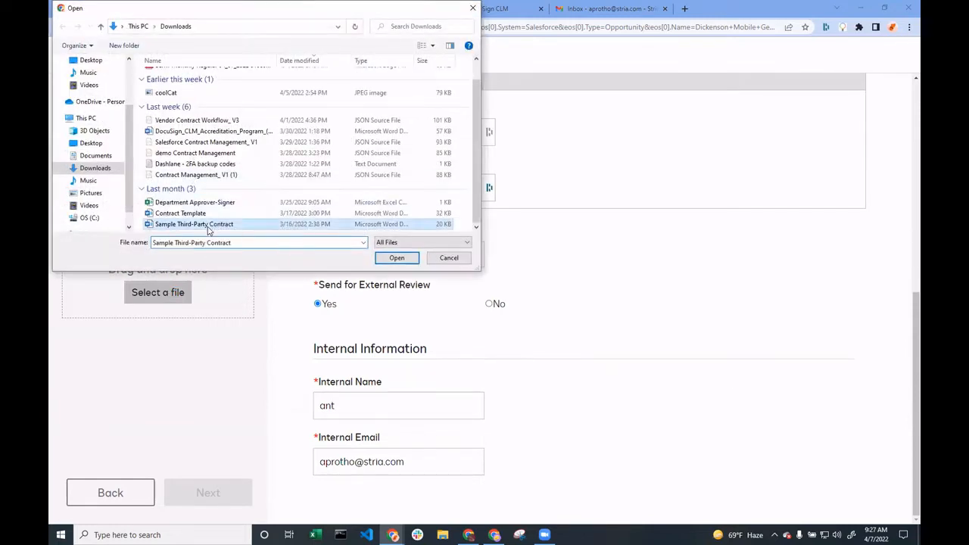
{"action": "left_click", "coordinate": [395, 260]}
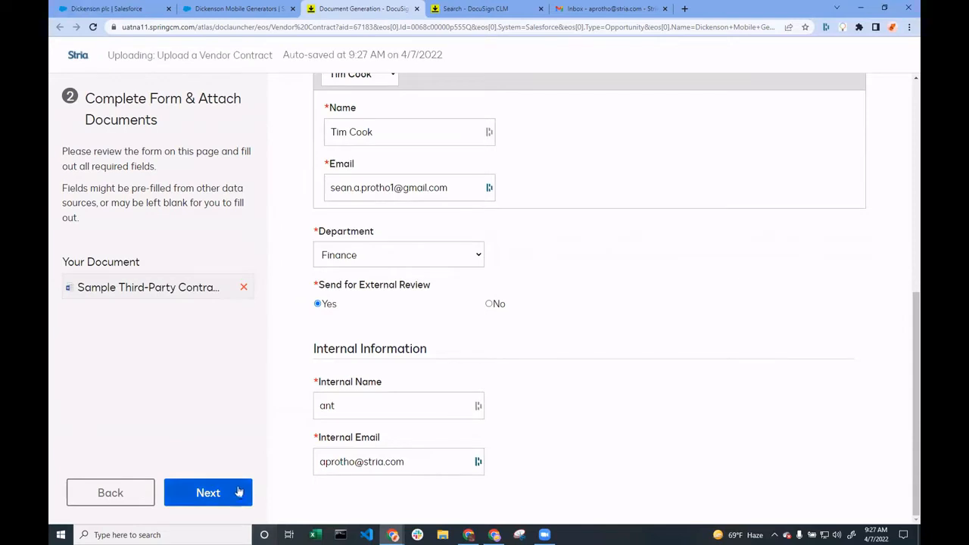
{"action": "left_click", "coordinate": [237, 493]}
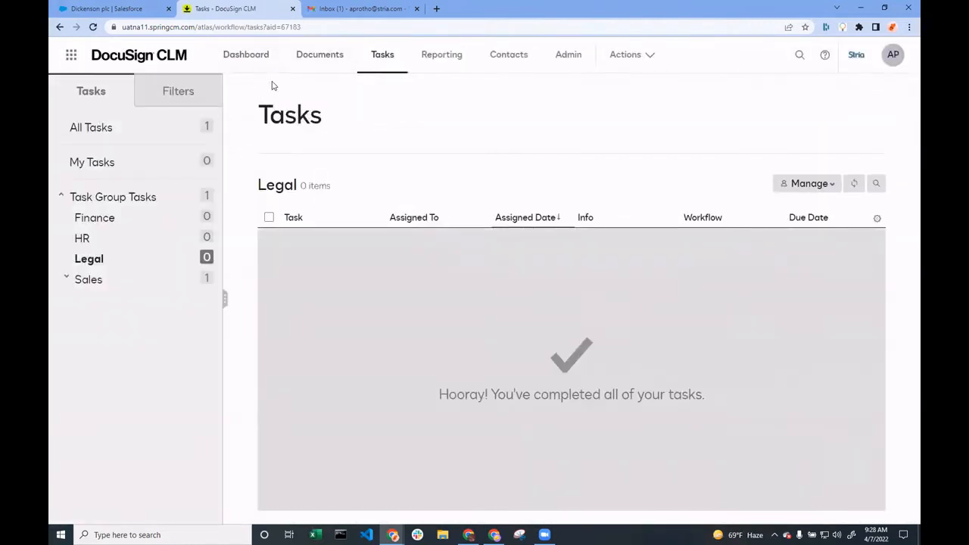
Open the running Vendor Contract Workflow from the admin workflow activity and inspect its diagram around the sales approval step
{"action": "left_click", "coordinate": [560, 59]}
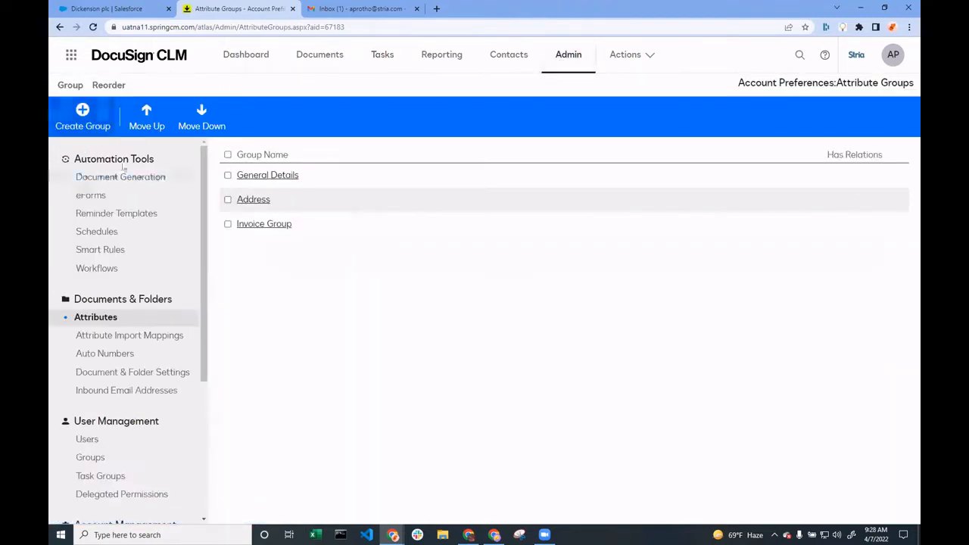
{"action": "left_click", "coordinate": [119, 278]}
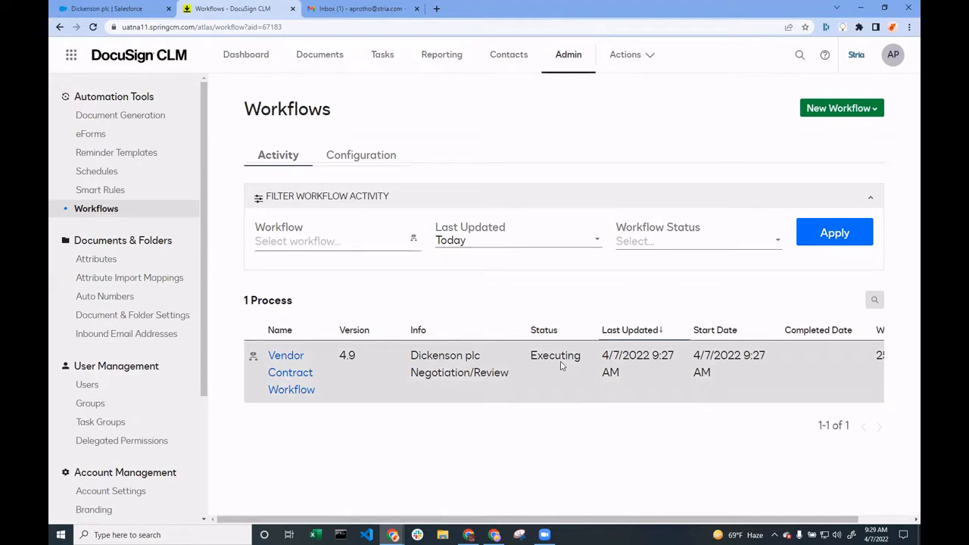
{"action": "left_click", "coordinate": [292, 376]}
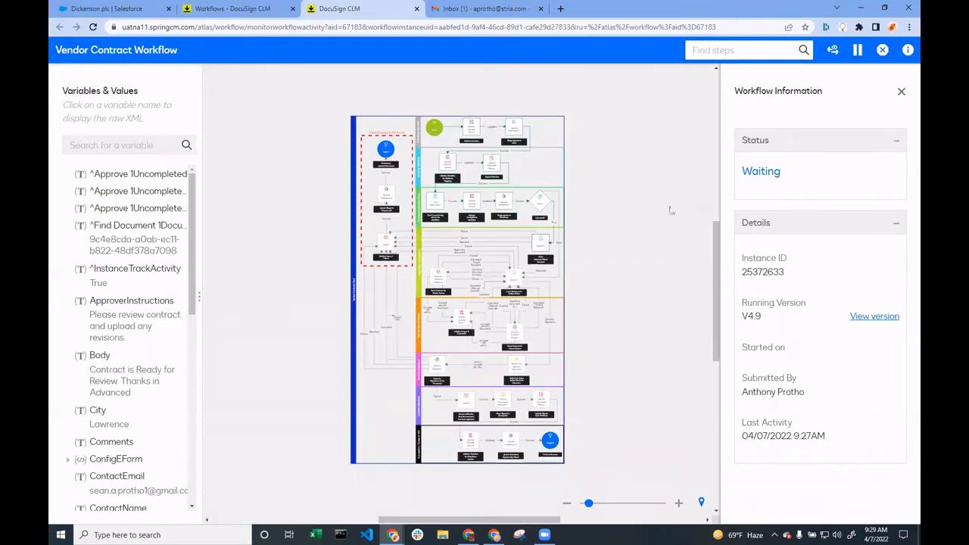
{"action": "left_click", "coordinate": [612, 503]}
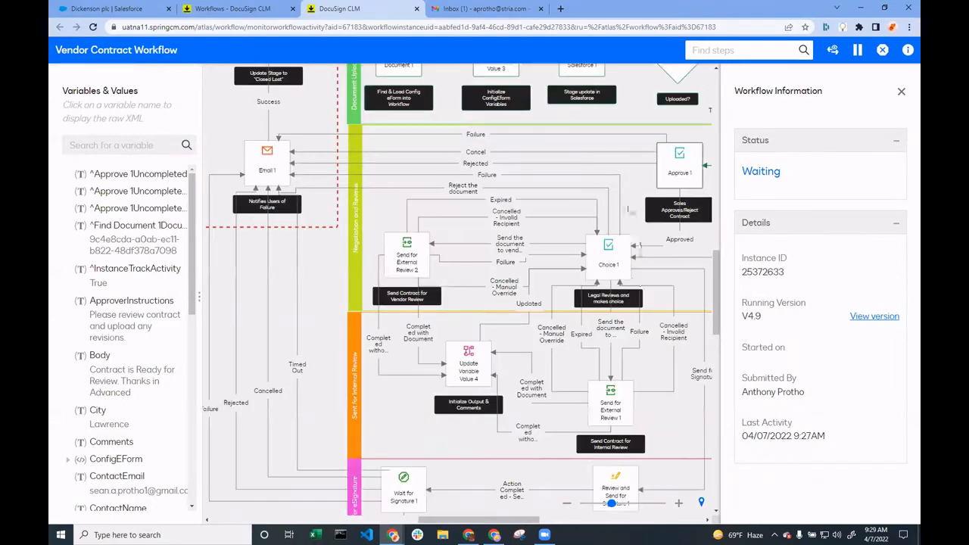
{"action": "left_click", "coordinate": [631, 503]}
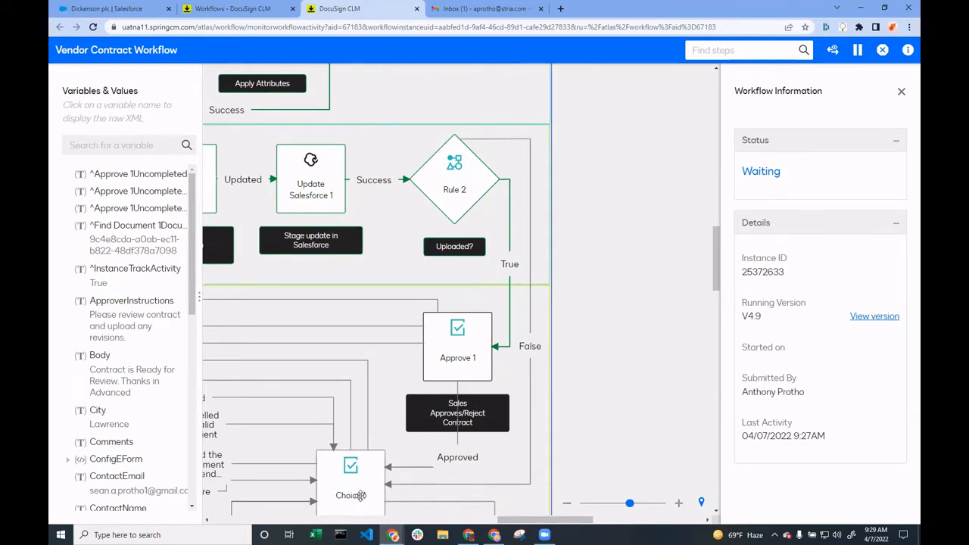
Switch to the other Gmail account's inbox and refresh it to check for new mail
{"action": "left_click", "coordinate": [494, 535]}
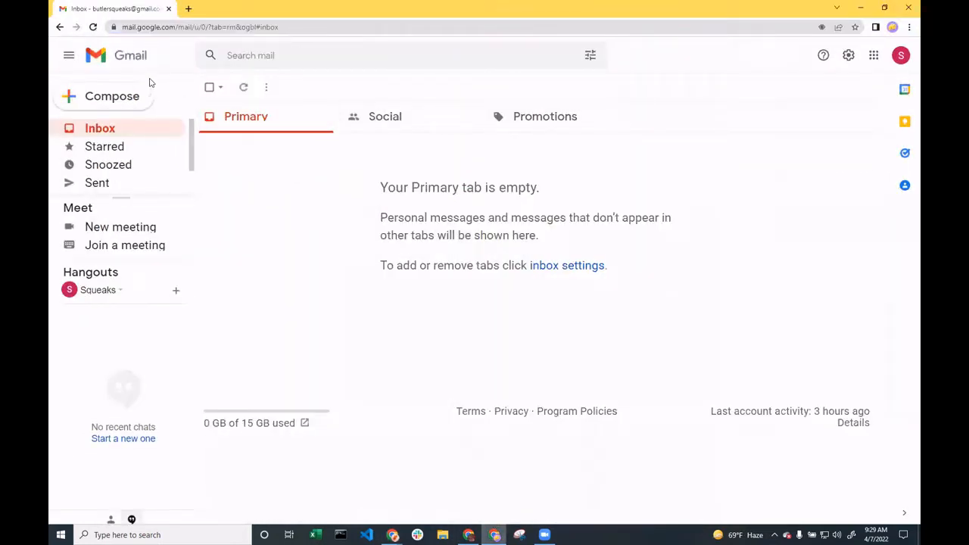
{"action": "left_click", "coordinate": [93, 27]}
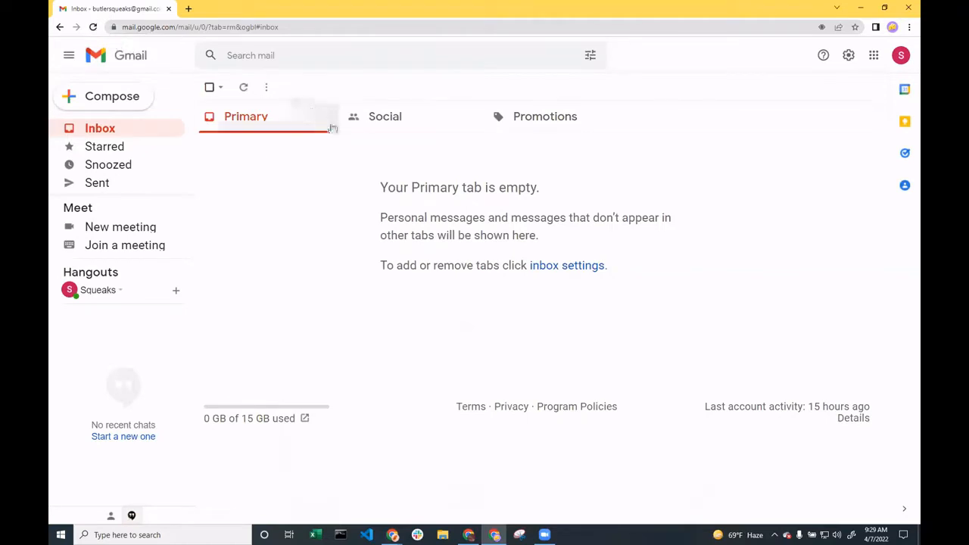
{"action": "left_click", "coordinate": [93, 27]}
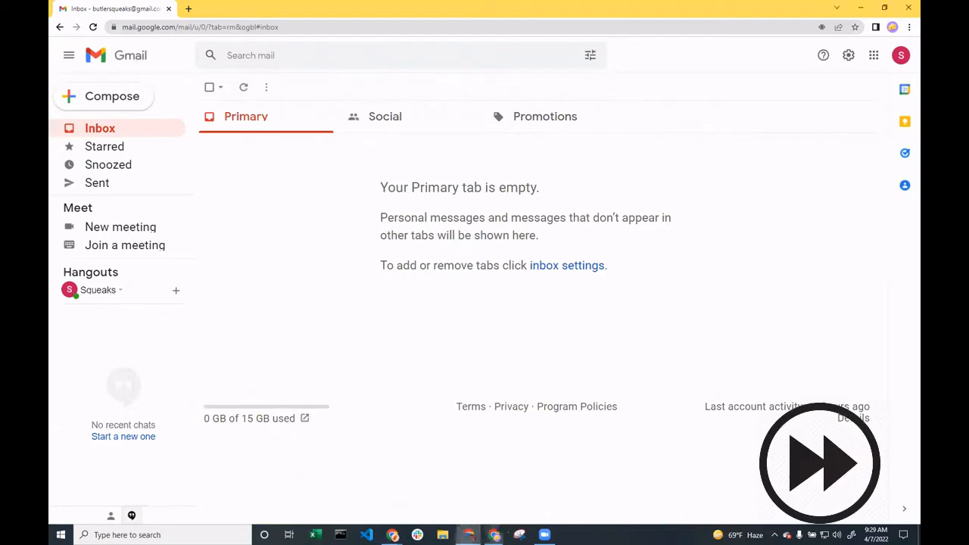
Switch to the Stria Gmail inbox, open the Contract Requires Action email, and follow its contract review link
{"action": "mouse_move", "coordinate": [393, 534]}
{"action": "left_click", "coordinate": [336, 477]}
{"action": "left_click", "coordinate": [455, 9]}
{"action": "left_click", "coordinate": [303, 132]}
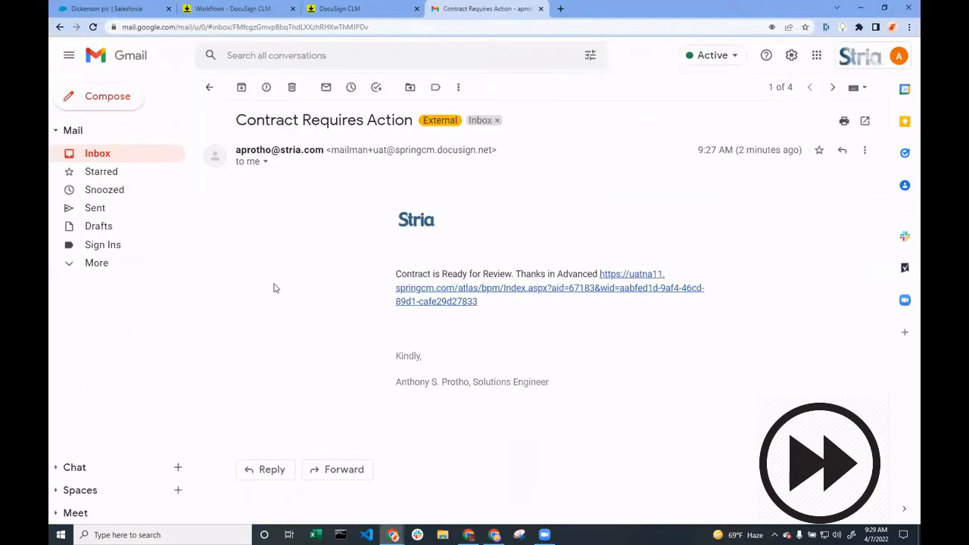
{"action": "left_click", "coordinate": [426, 303]}
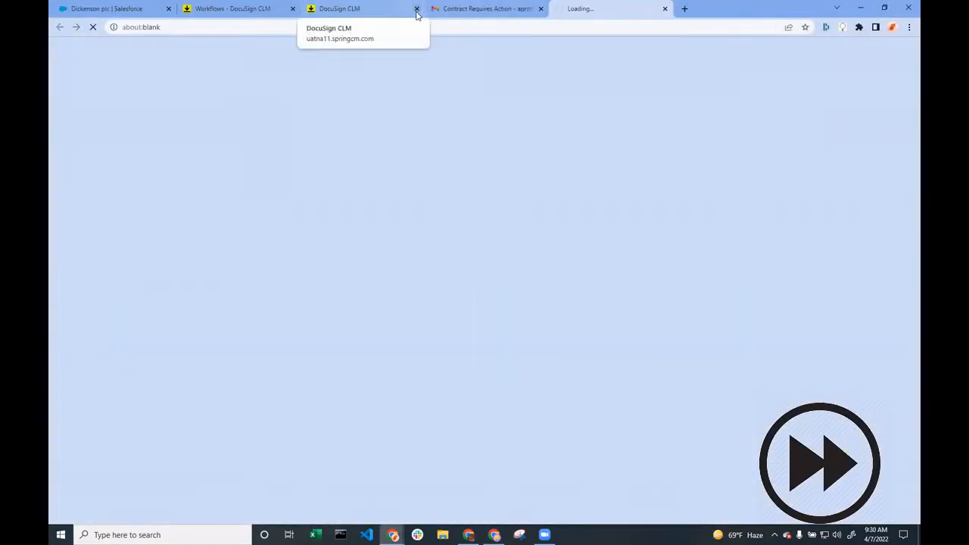
Close the workflow monitoring page and recheck the other Gmail account's inbox
{"action": "left_click", "coordinate": [416, 8]}
{"action": "mouse_move", "coordinate": [493, 534]}
{"action": "left_click", "coordinate": [493, 506]}
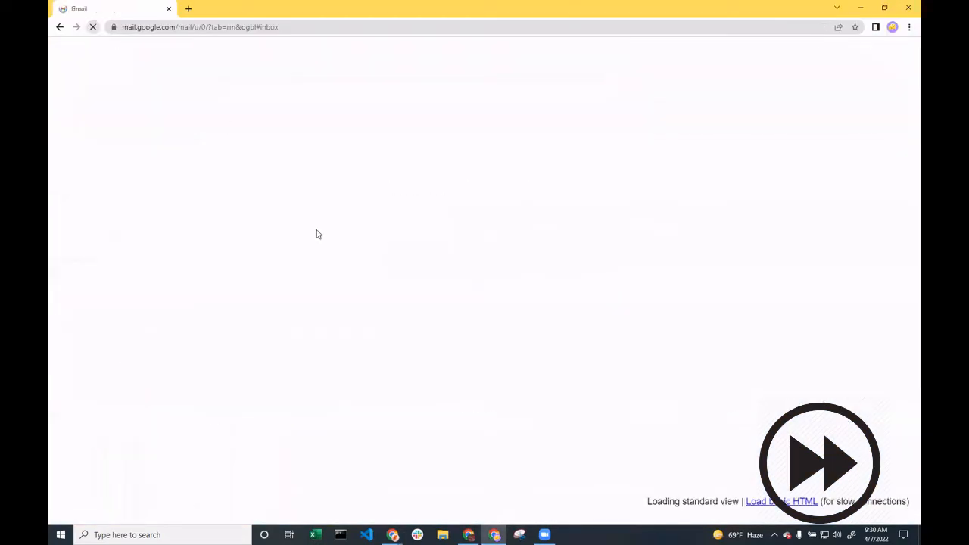
Return to the Sample Third-Party Contract review task in DocuSign CLM, respond with Approve, and submit the response
{"action": "mouse_move", "coordinate": [393, 534]}
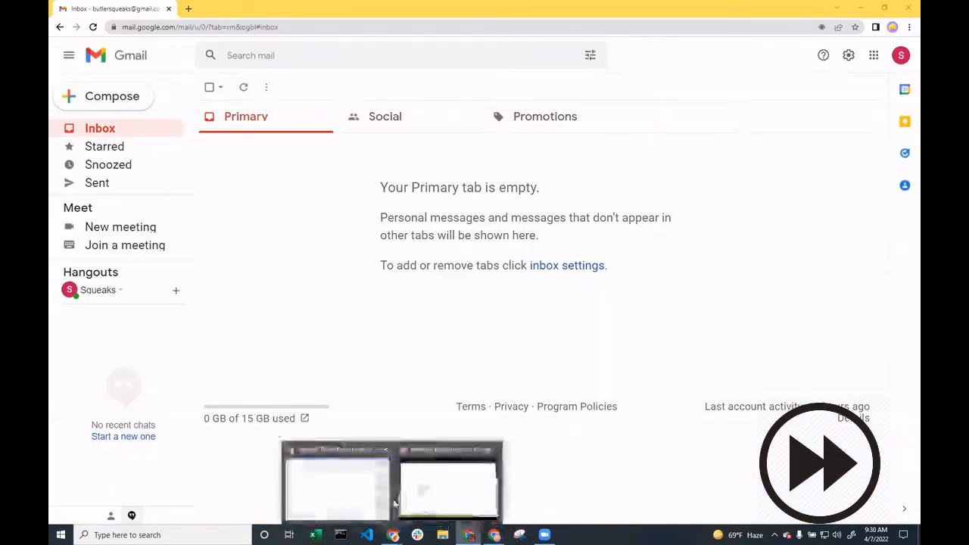
{"action": "left_click", "coordinate": [381, 501]}
{"action": "left_click", "coordinate": [156, 234]}
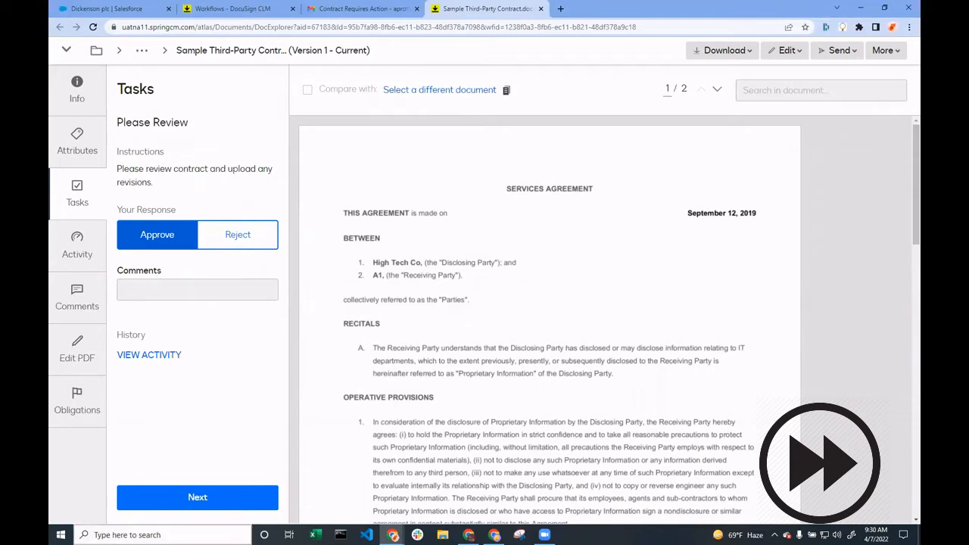
{"action": "left_click", "coordinate": [236, 506]}
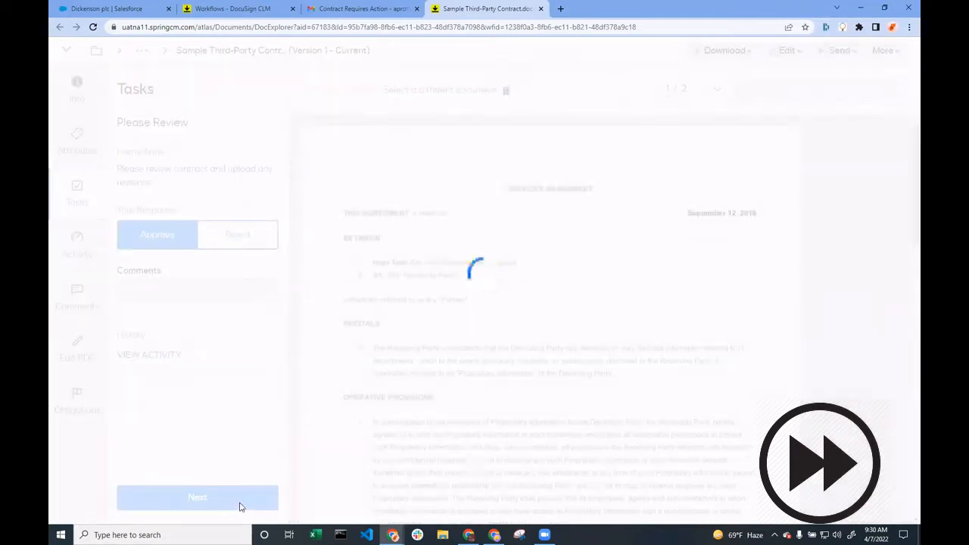
Open the workflow configuration list, and in Gmail move the Contract Requires Action email to trash and select the Contract is Ready for Review email
{"action": "left_click", "coordinate": [281, 8]}
{"action": "left_click", "coordinate": [375, 155]}
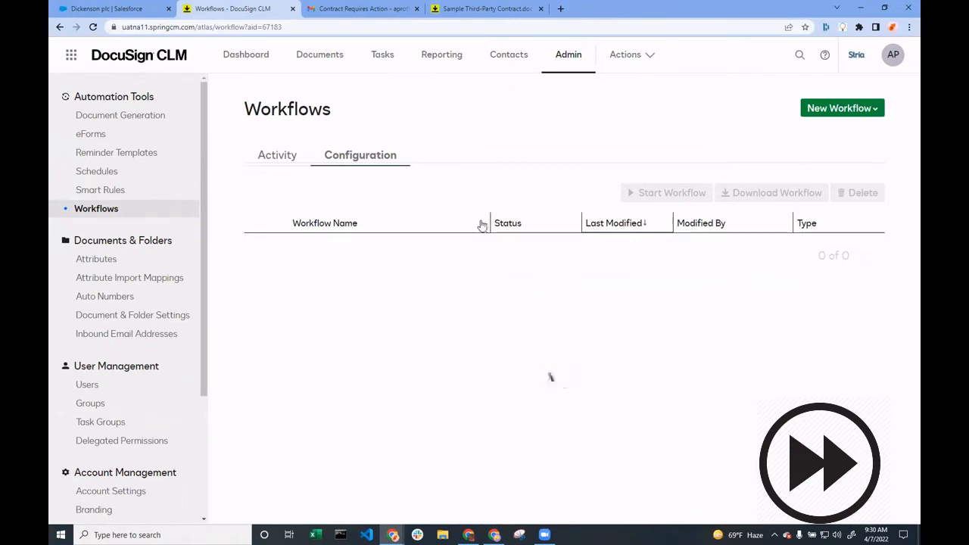
{"action": "left_click", "coordinate": [334, 7]}
{"action": "left_click", "coordinate": [292, 87]}
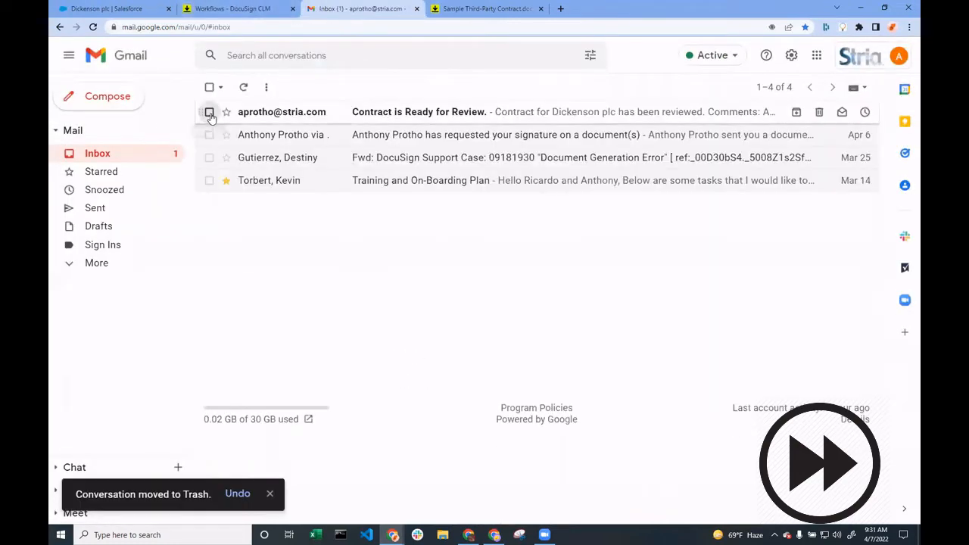
{"action": "left_click", "coordinate": [207, 110]}
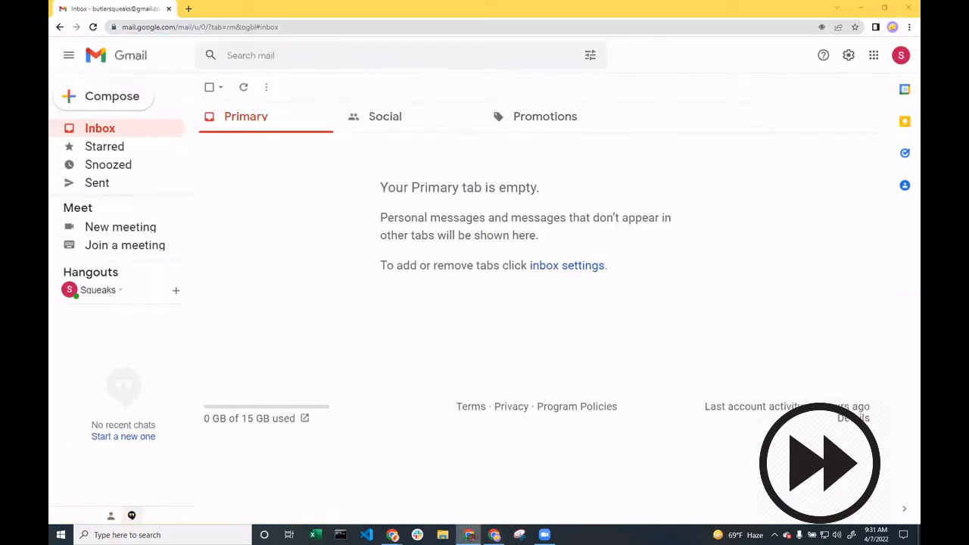
Switch back to DocuSign CLM and check the submitted contract review page and the workflow configuration list
{"action": "mouse_move", "coordinate": [469, 534]}
{"action": "left_click", "coordinate": [377, 495]}
{"action": "left_click", "coordinate": [527, 9]}
{"action": "left_click", "coordinate": [236, 8]}
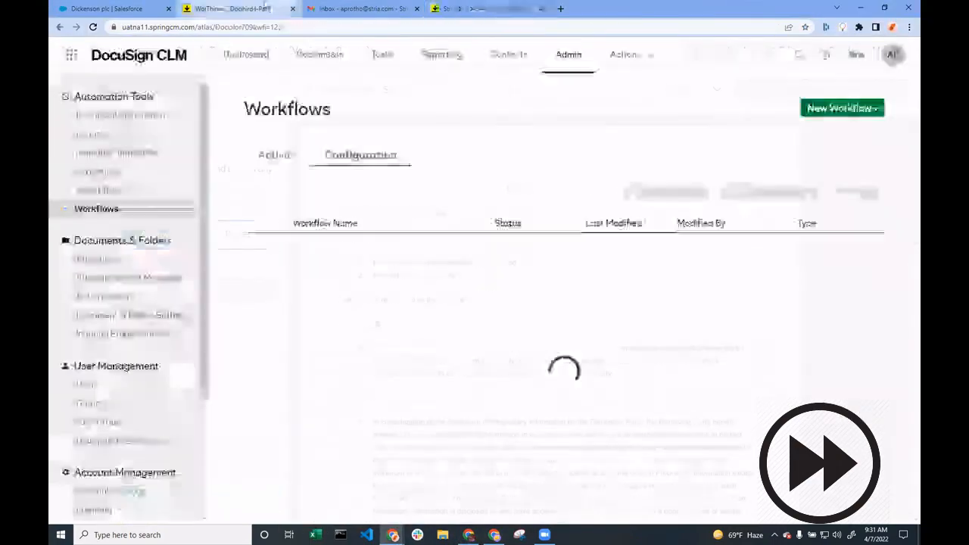
{"action": "left_click", "coordinate": [469, 7]}
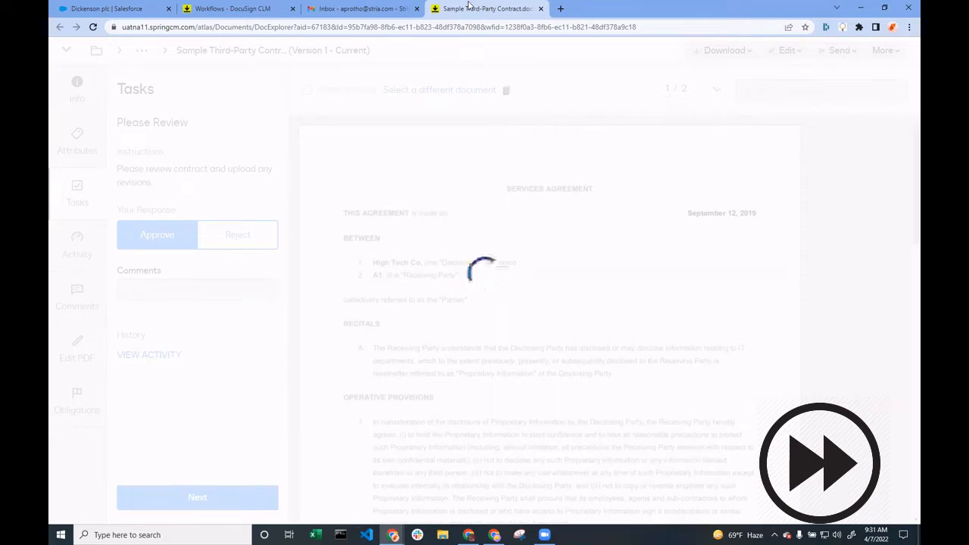
{"action": "left_click", "coordinate": [249, 10]}
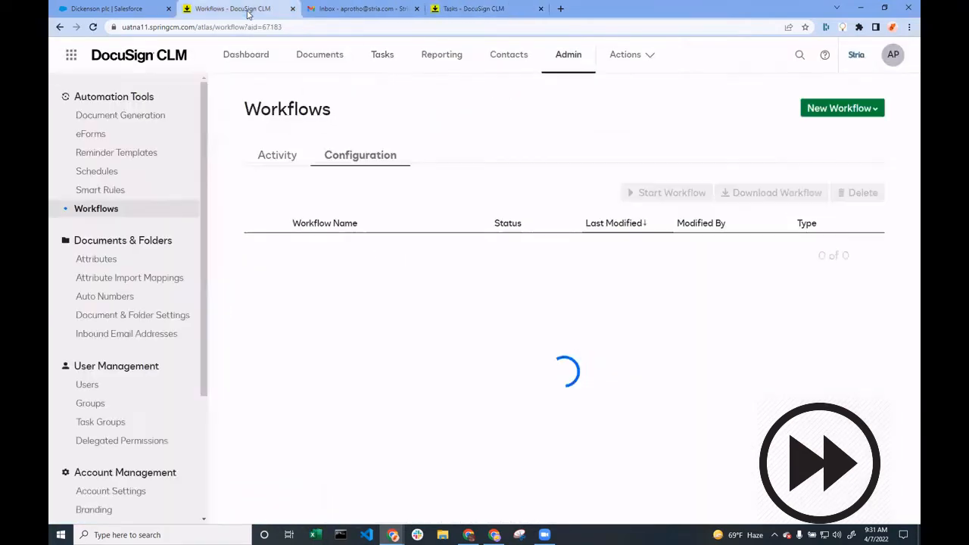
Open the running Vendor Contract Workflow from the workflow activity list and examine the sales approval path in its diagram
{"action": "left_click", "coordinate": [281, 158]}
{"action": "left_click", "coordinate": [294, 354]}
{"action": "left_click_drag", "start_coordinate": [576, 10], "coordinate": [208, 15]}
{"action": "left_click", "coordinate": [481, 13]}
{"action": "left_click", "coordinate": [635, 503]}
{"action": "left_click_drag", "start_coordinate": [606, 246], "coordinate": [277, 228]}
{"action": "left_click_drag", "start_coordinate": [642, 108], "coordinate": [515, 257]}
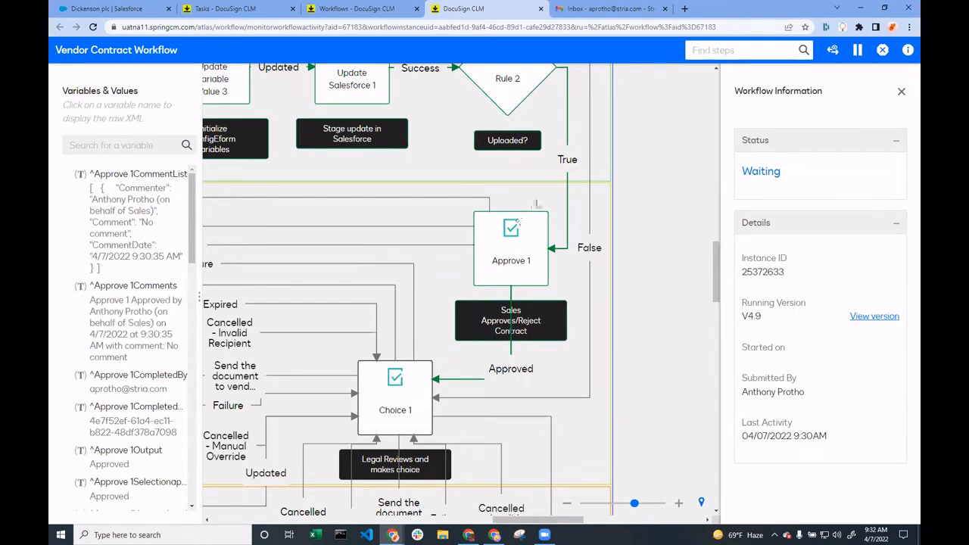
{"action": "left_click_drag", "start_coordinate": [537, 201], "coordinate": [533, 193]}
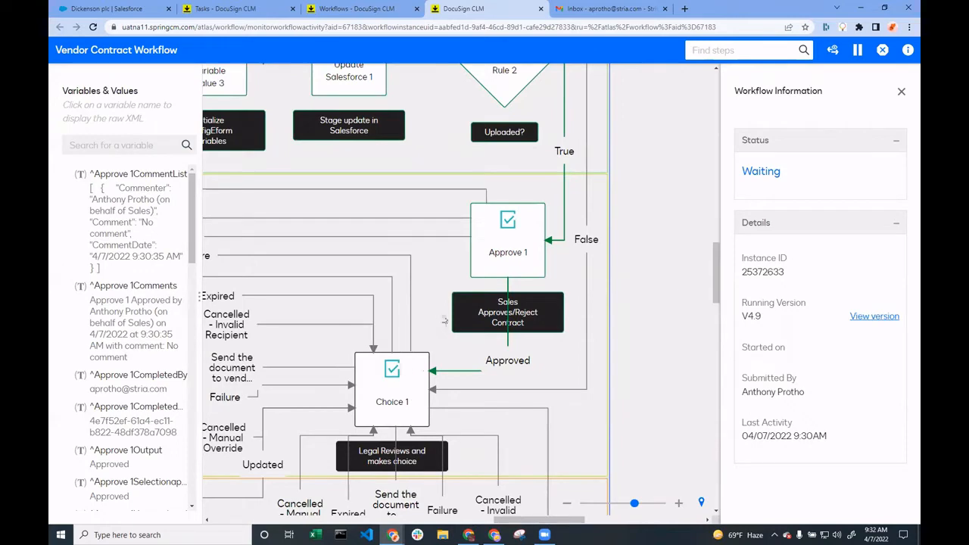
Examine the Negotiation and Reviews section of the workflow diagram, including the paths into and out of the legal review choice
{"action": "scroll", "coordinate": [436, 356], "scroll_direction": "down", "scroll_amount": 2}
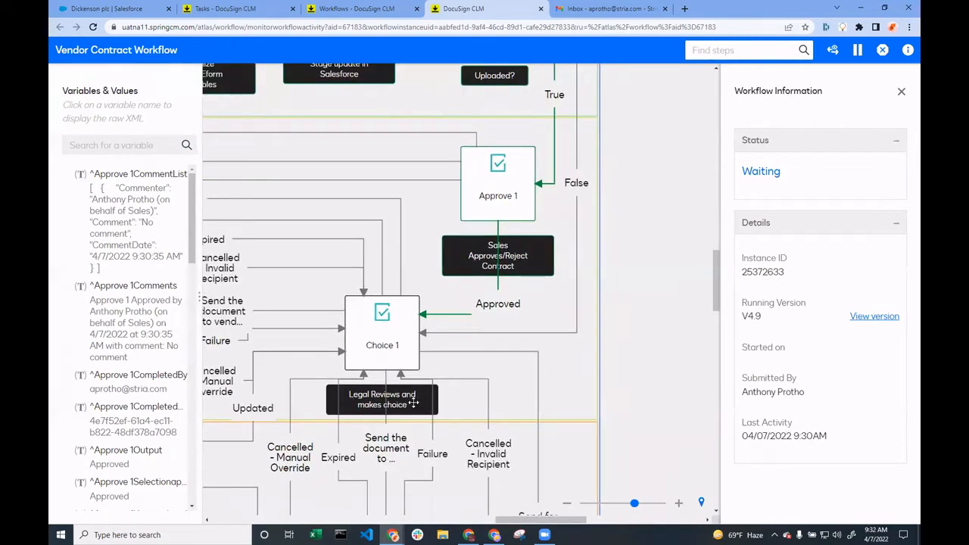
{"action": "left_click_drag", "start_coordinate": [435, 279], "coordinate": [500, 330]}
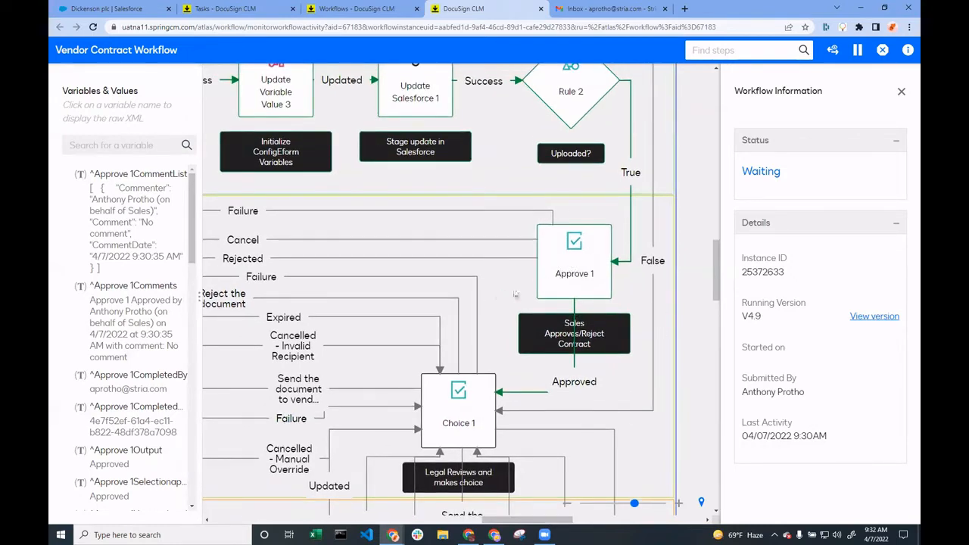
{"action": "left_click_drag", "start_coordinate": [515, 291], "coordinate": [755, 271]}
{"action": "left_click_drag", "start_coordinate": [465, 263], "coordinate": [549, 265]}
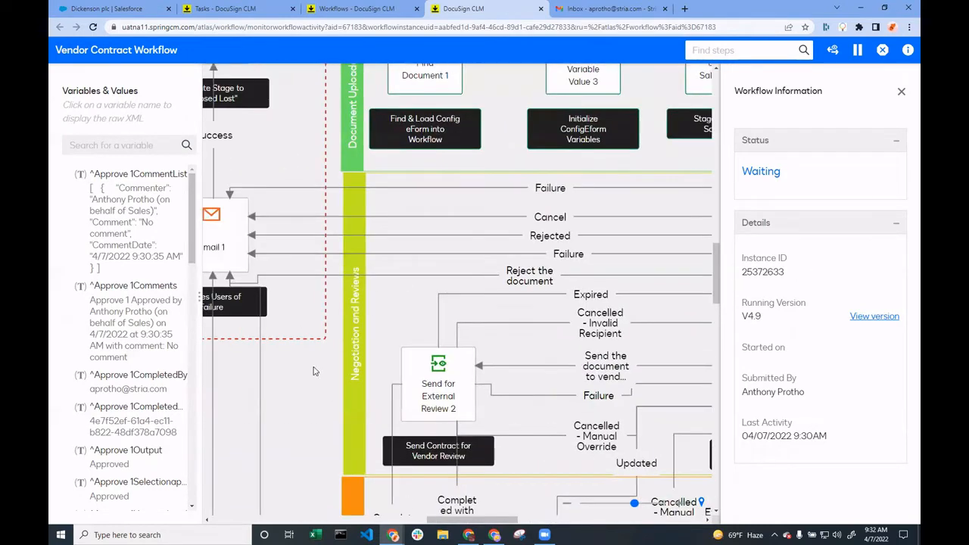
{"action": "left_click_drag", "start_coordinate": [314, 363], "coordinate": [415, 421]}
{"action": "left_click_drag", "start_coordinate": [497, 407], "coordinate": [322, 363]}
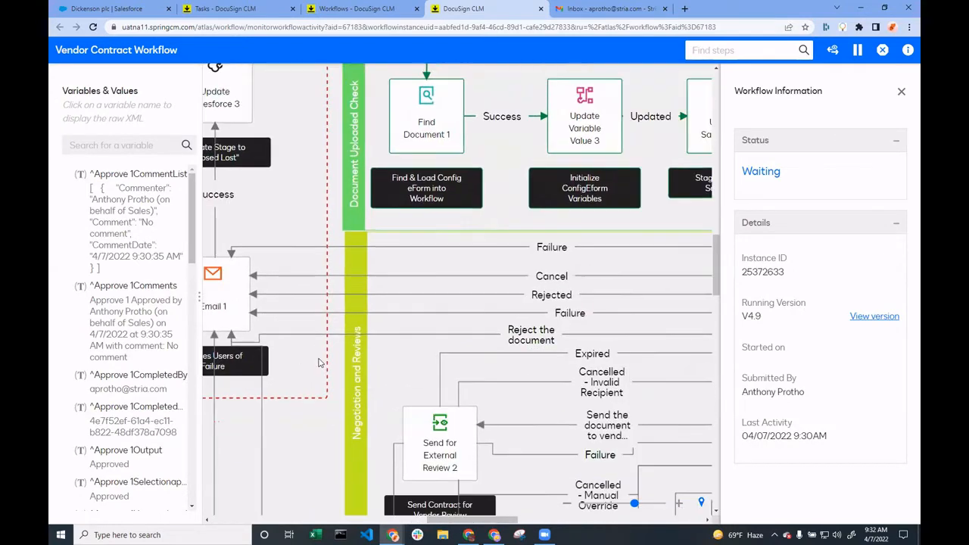
{"action": "left_click_drag", "start_coordinate": [618, 394], "coordinate": [355, 334]}
{"action": "left_click_drag", "start_coordinate": [473, 304], "coordinate": [496, 202]}
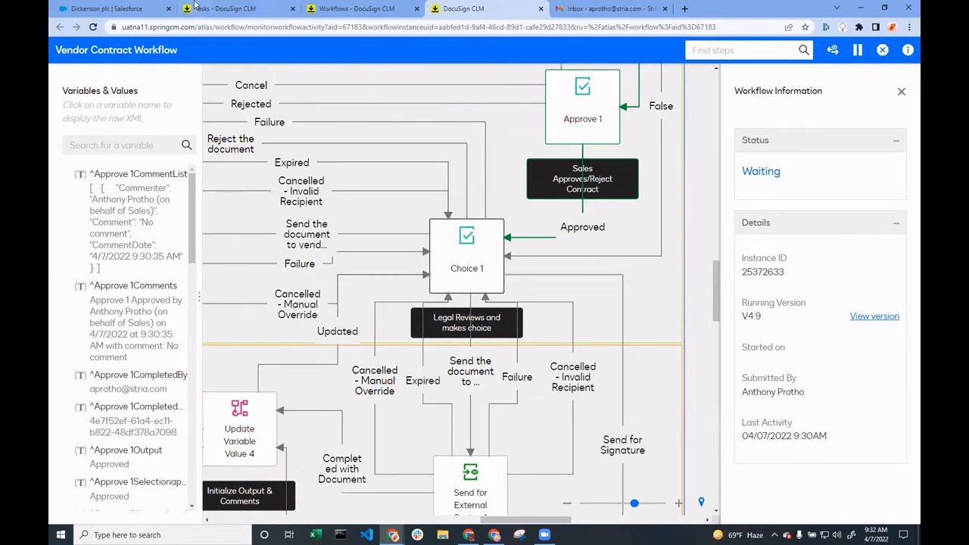
Open the Choice 1 task from the Legal task group, close the workflow list page, and return to the contract's task page
{"action": "left_click", "coordinate": [220, 8]}
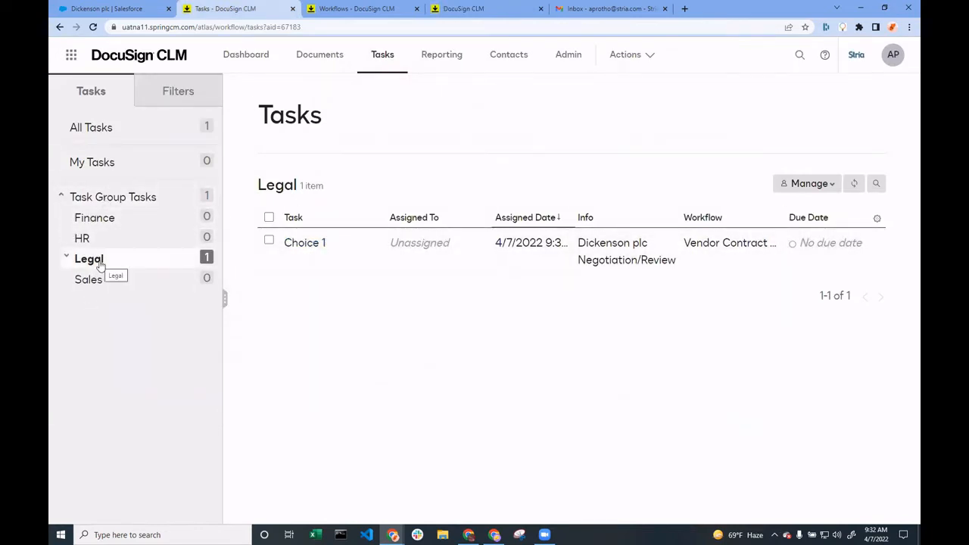
{"action": "left_click", "coordinate": [307, 248]}
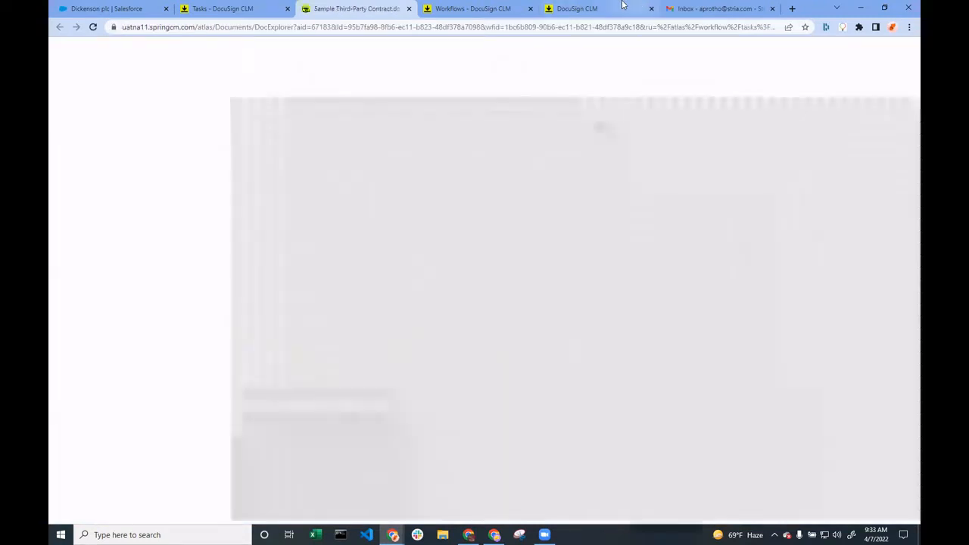
{"action": "left_click", "coordinate": [624, 6]}
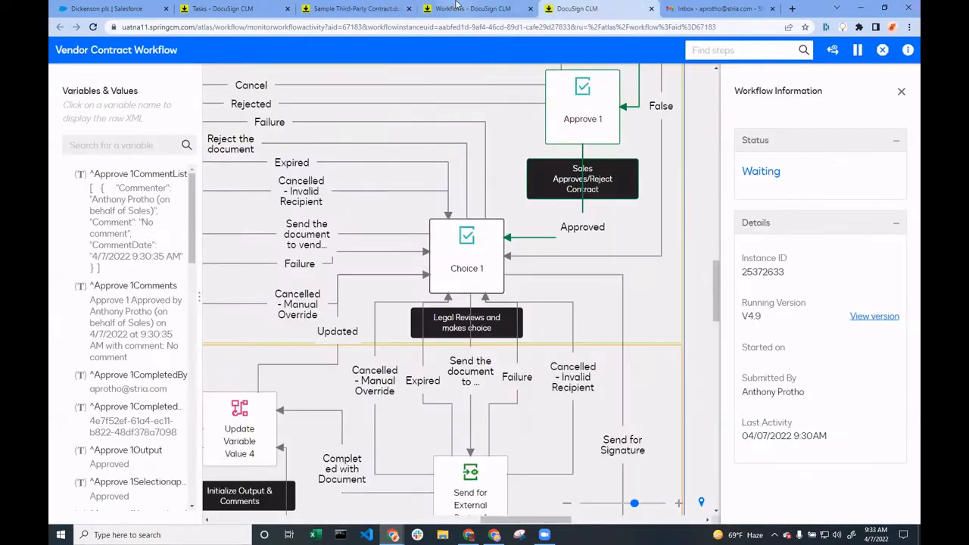
{"action": "left_click", "coordinate": [457, 6]}
{"action": "left_click", "coordinate": [530, 8]}
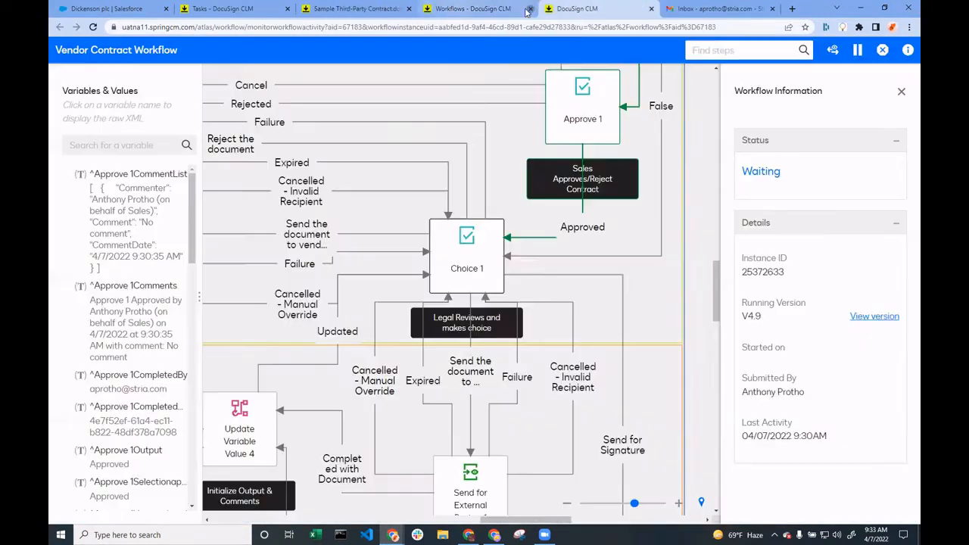
{"action": "left_click", "coordinate": [320, 11]}
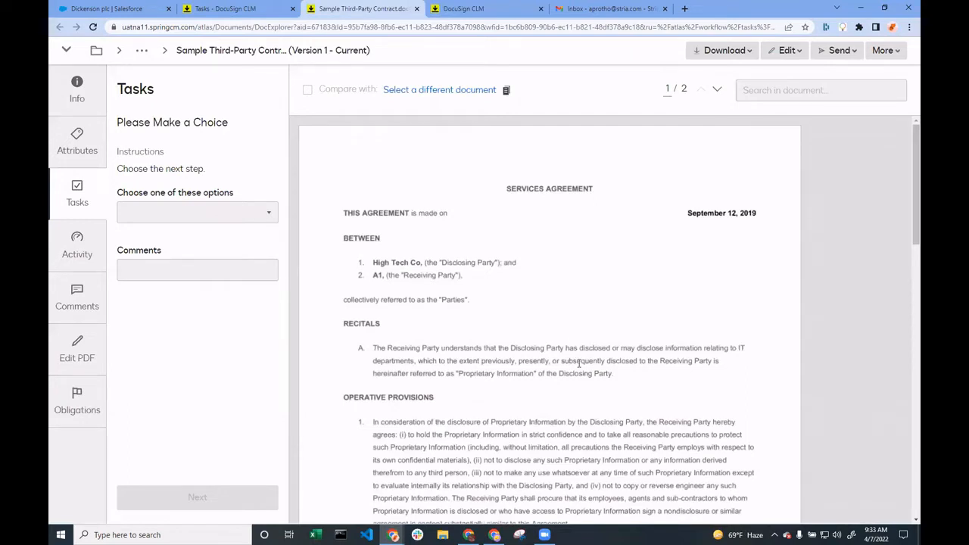
Choose to send the document to an internal user for their review, add the comment "Check typos", and submit the choice
{"action": "left_click", "coordinate": [789, 51]}
{"action": "left_click", "coordinate": [195, 218]}
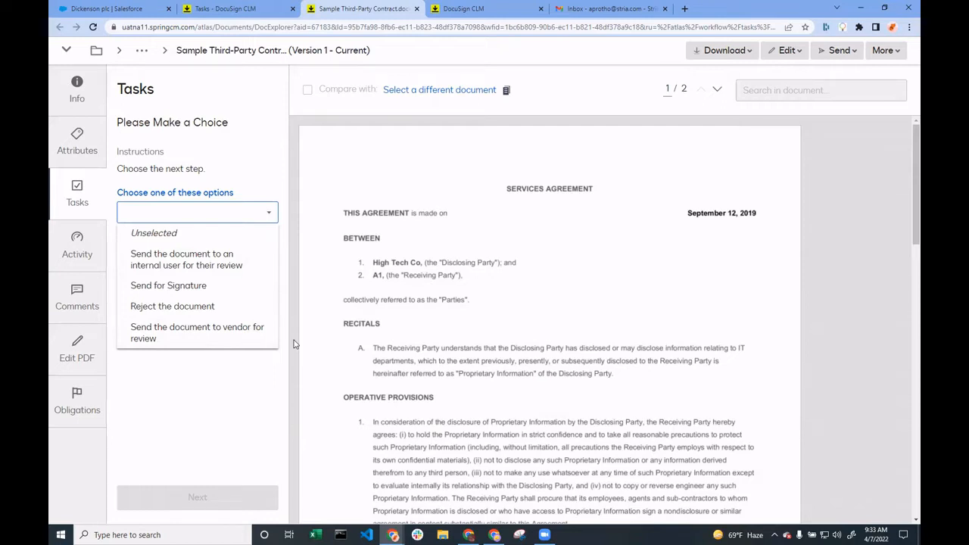
{"action": "left_click", "coordinate": [233, 273]}
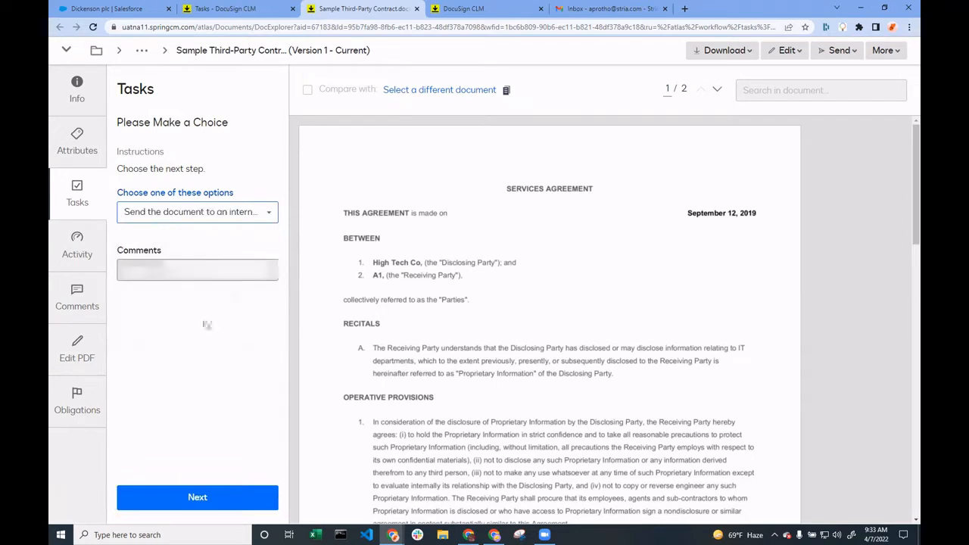
{"action": "left_click", "coordinate": [177, 270]}
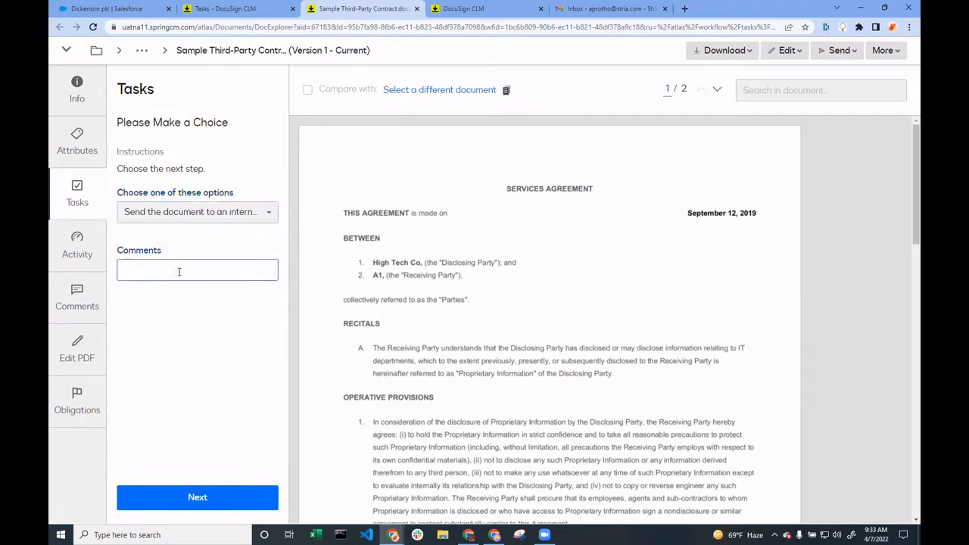
{"action": "type", "text": "Chack typos"}
{"action": "left_click", "coordinate": [213, 506]}
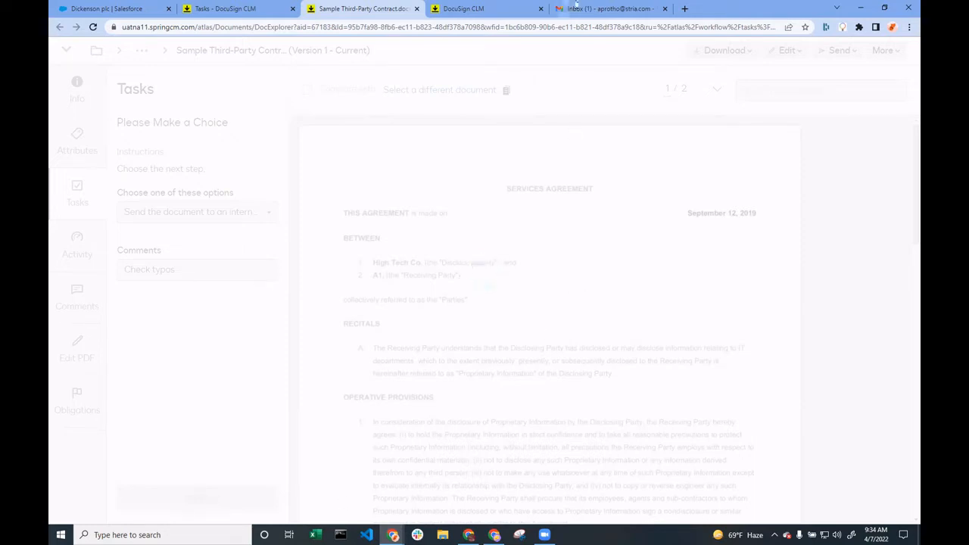
In Gmail, open the Contract for Negotiation email, start its online document review, and dismiss the review instructions
{"action": "left_click", "coordinate": [579, 8]}
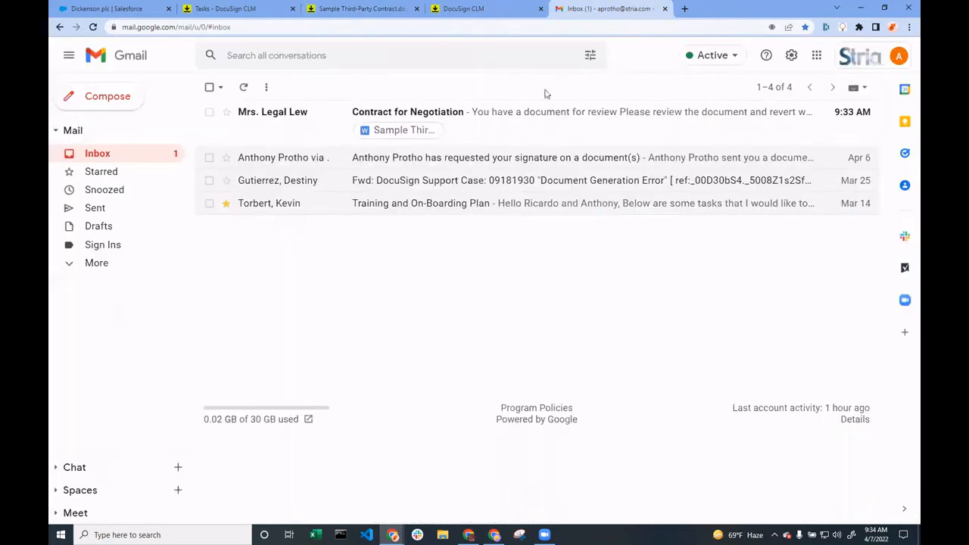
{"action": "left_click", "coordinate": [319, 122]}
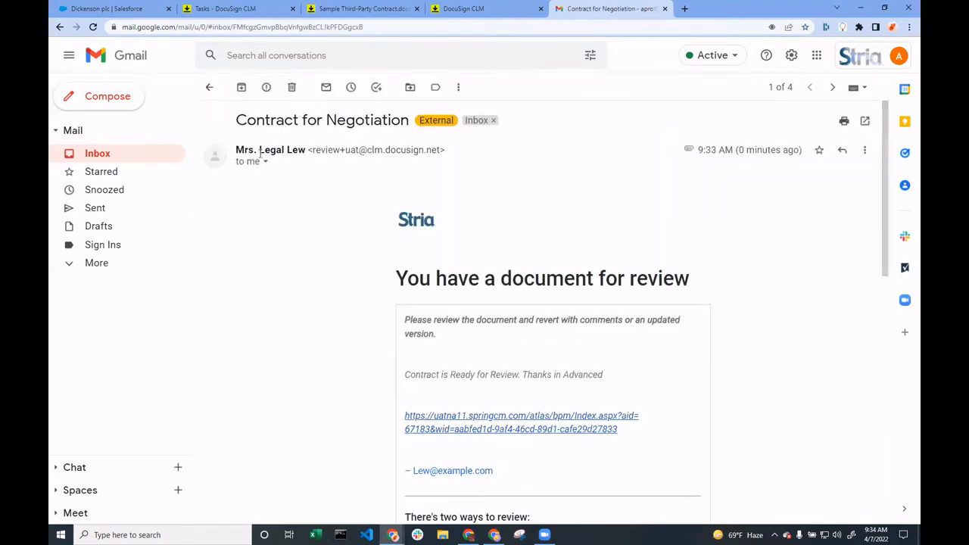
{"action": "mouse_move", "coordinate": [261, 152]}
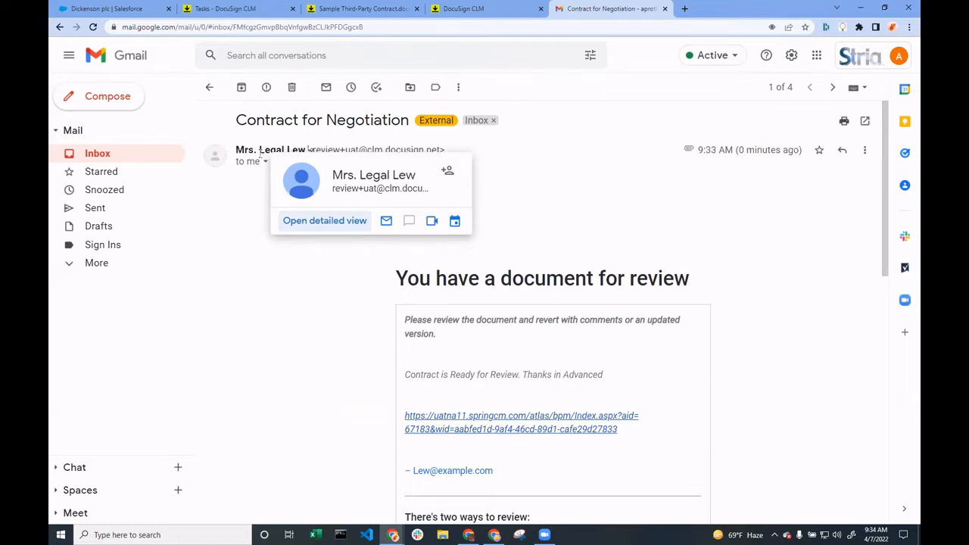
{"action": "scroll", "coordinate": [709, 254], "scroll_direction": "down", "scroll_amount": 5}
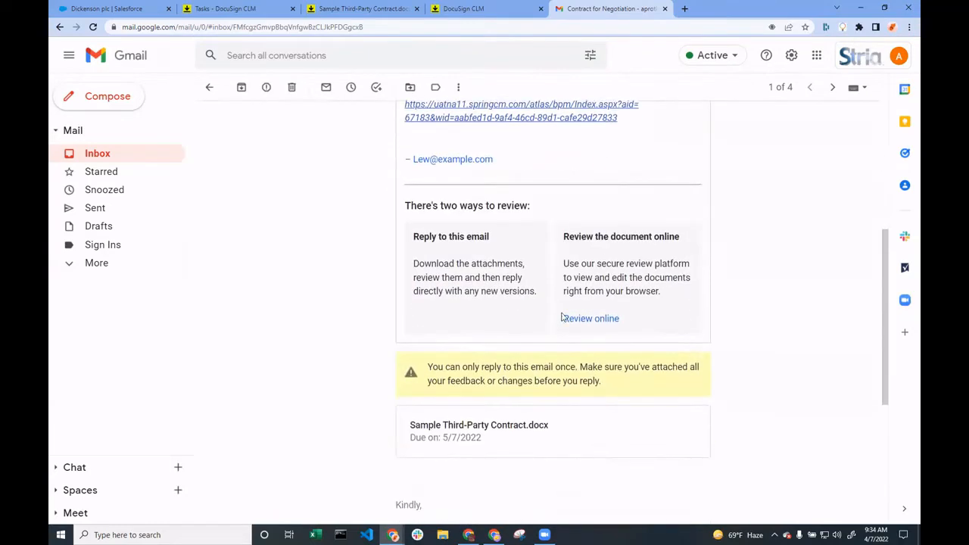
{"action": "left_click", "coordinate": [594, 319]}
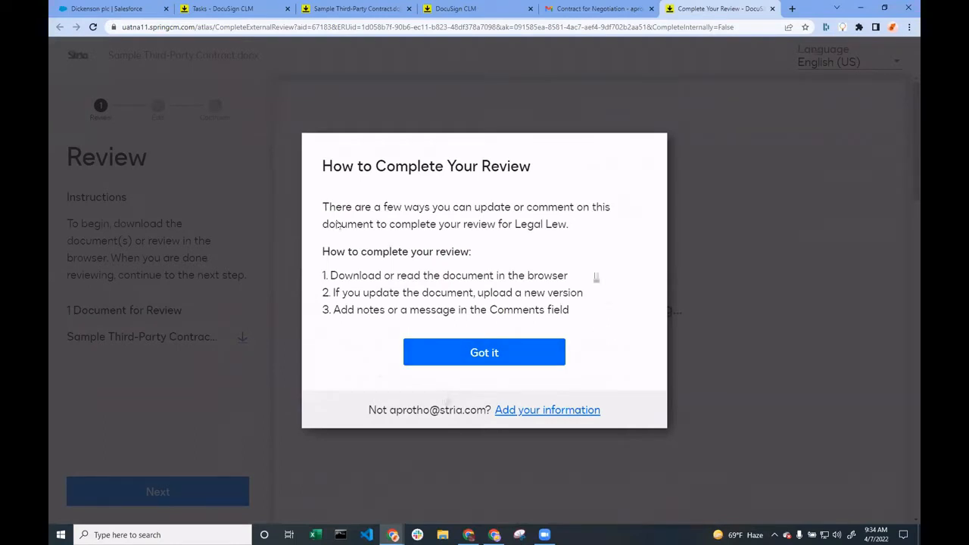
{"action": "left_click", "coordinate": [485, 353]}
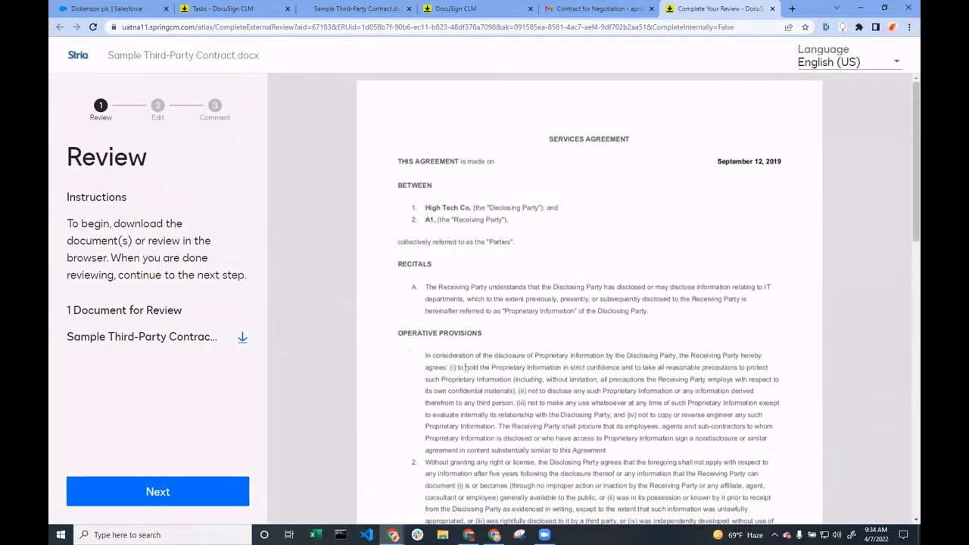
Read through the contract, skip uploading a new version, and finish the review with the comment "Looks good to me"
{"action": "scroll", "coordinate": [508, 370], "scroll_direction": "down", "scroll_amount": 3}
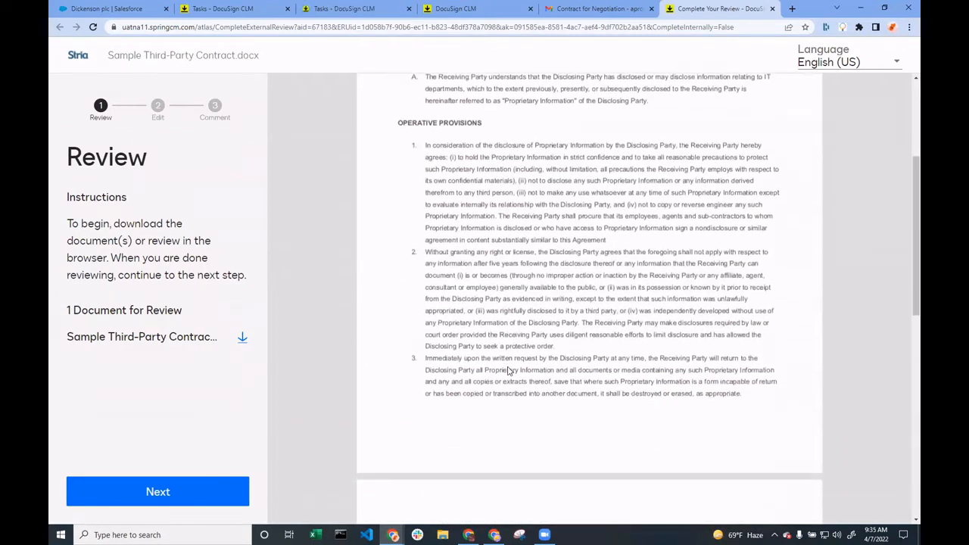
{"action": "scroll", "coordinate": [509, 370], "scroll_direction": "down", "scroll_amount": 3}
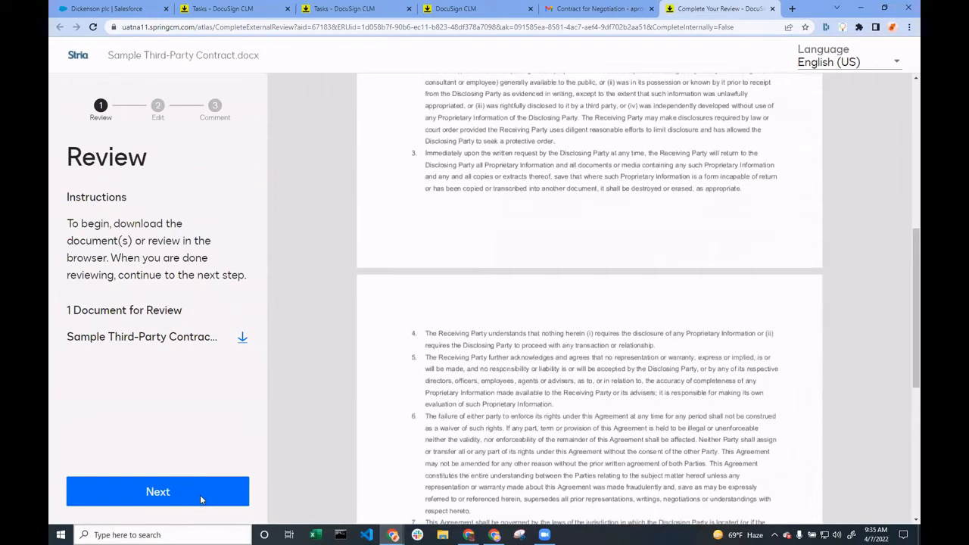
{"action": "left_click", "coordinate": [214, 493]}
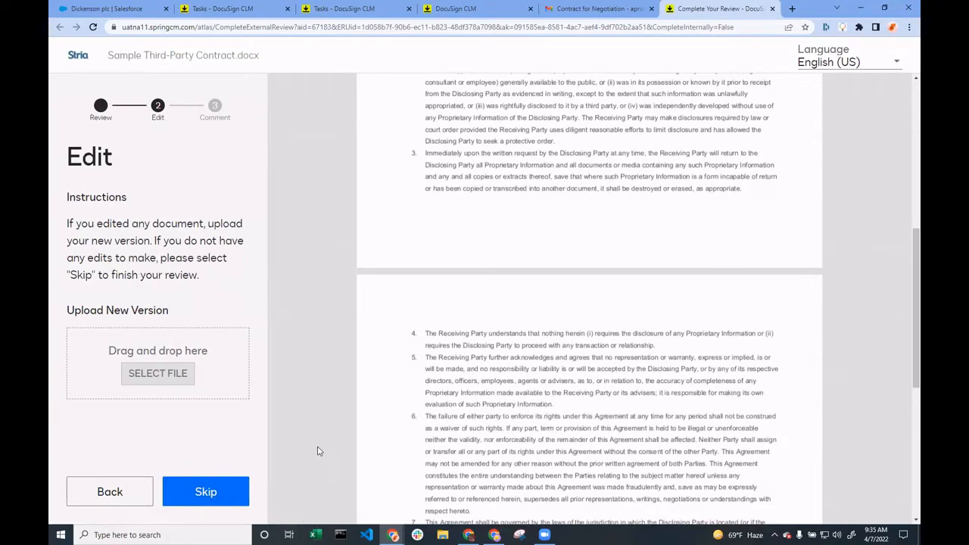
{"action": "left_click", "coordinate": [240, 489]}
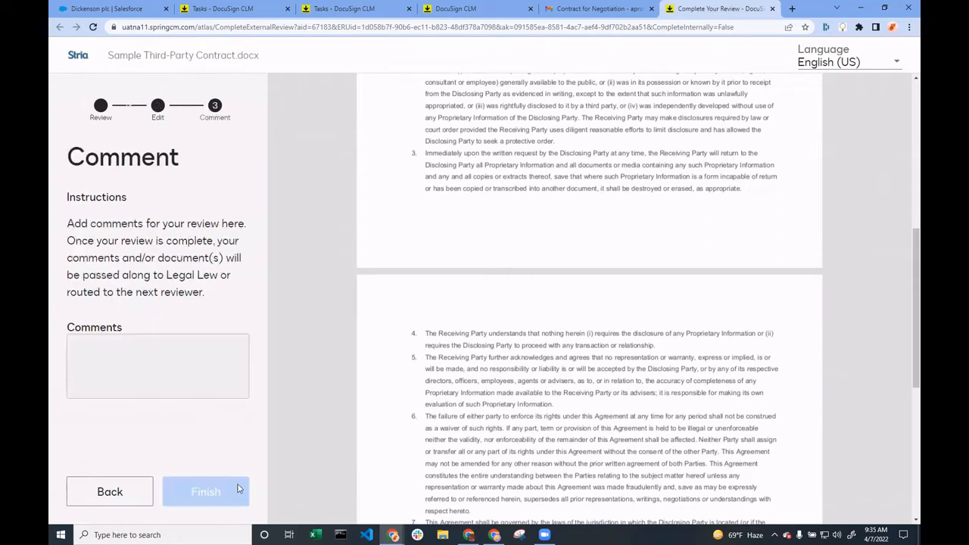
{"action": "left_click", "coordinate": [186, 389]}
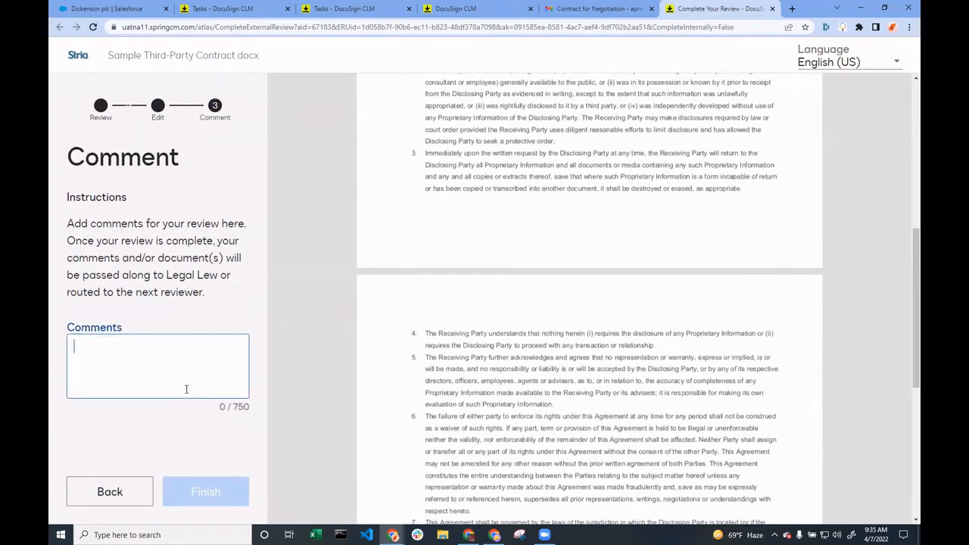
{"action": "type", "text": "Looks good t"}
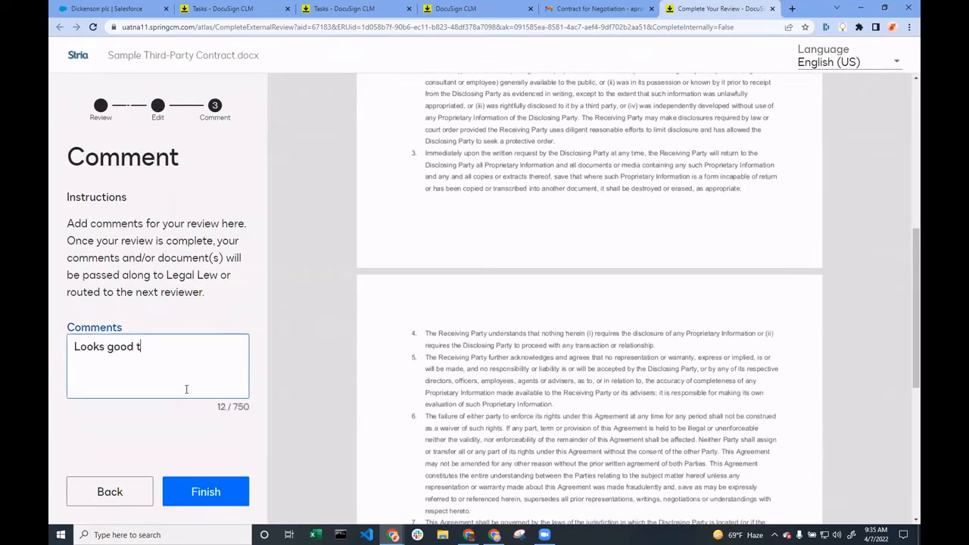
{"action": "type", "text": "o me"}
{"action": "left_click", "coordinate": [201, 491]}
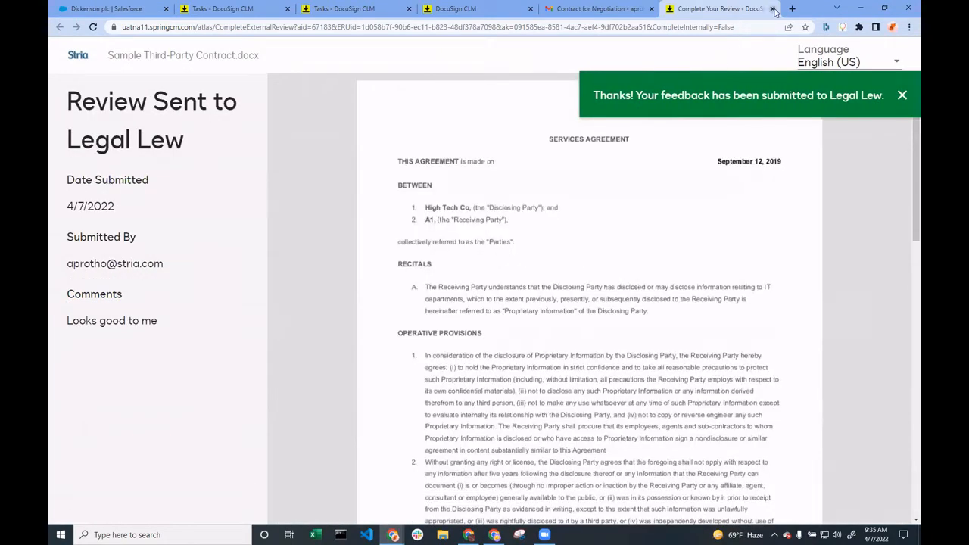
Close the completed review page and move the Contract for Negotiation and feedback thank-you emails to trash in Gmail
{"action": "left_click", "coordinate": [773, 8]}
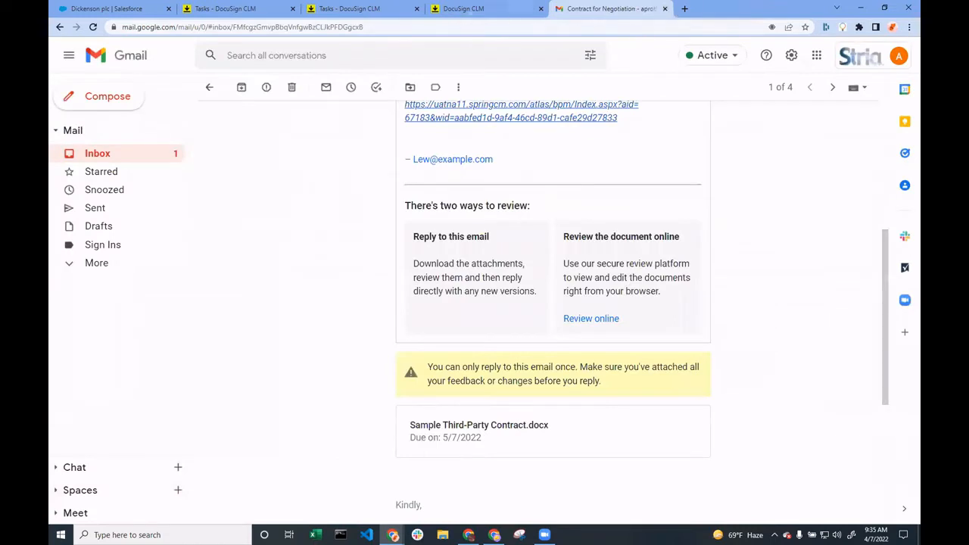
{"action": "left_click", "coordinate": [292, 87]}
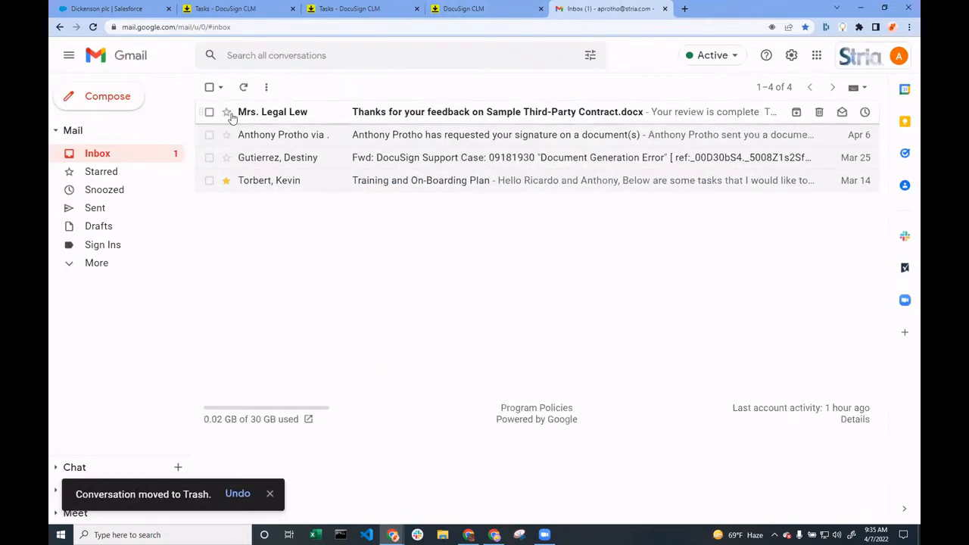
{"action": "left_click", "coordinate": [209, 112]}
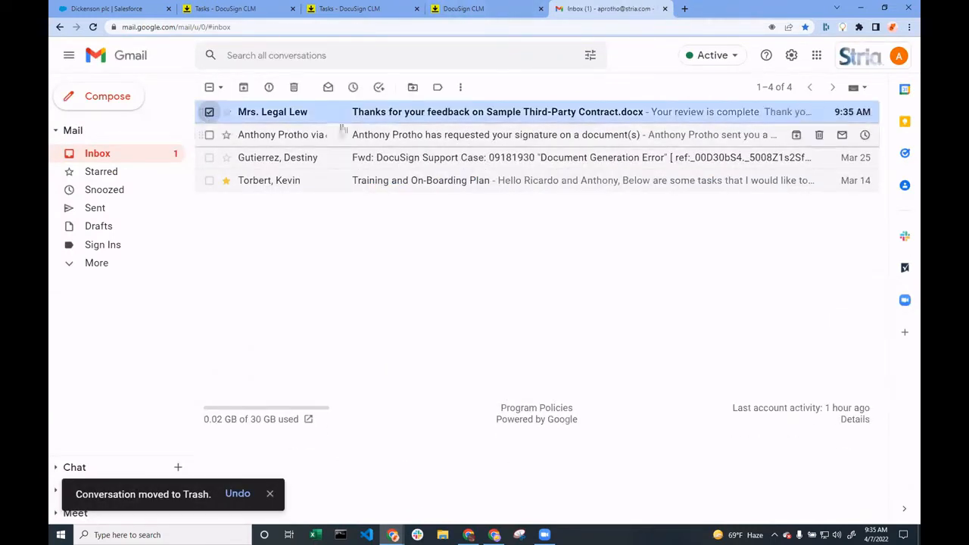
{"action": "left_click", "coordinate": [293, 87]}
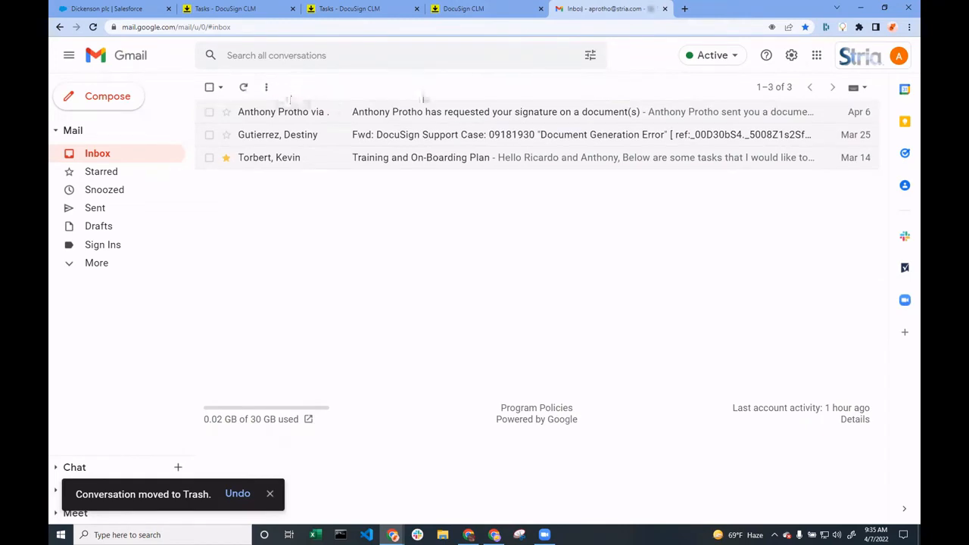
Reload the Vendor Contract Workflow diagram in DocuSign CLM and examine the path from the legal choice through the internal review
{"action": "left_click", "coordinate": [463, 8]}
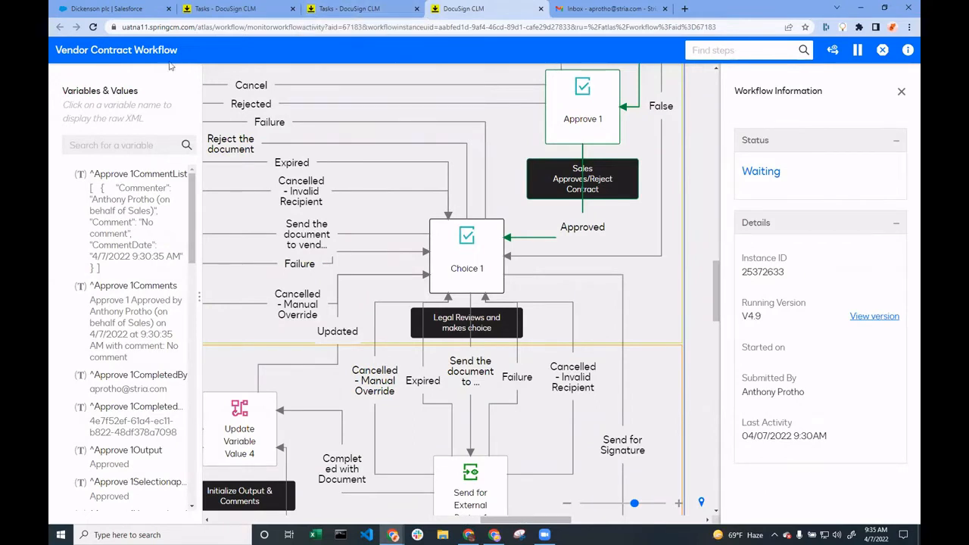
{"action": "left_click", "coordinate": [93, 27]}
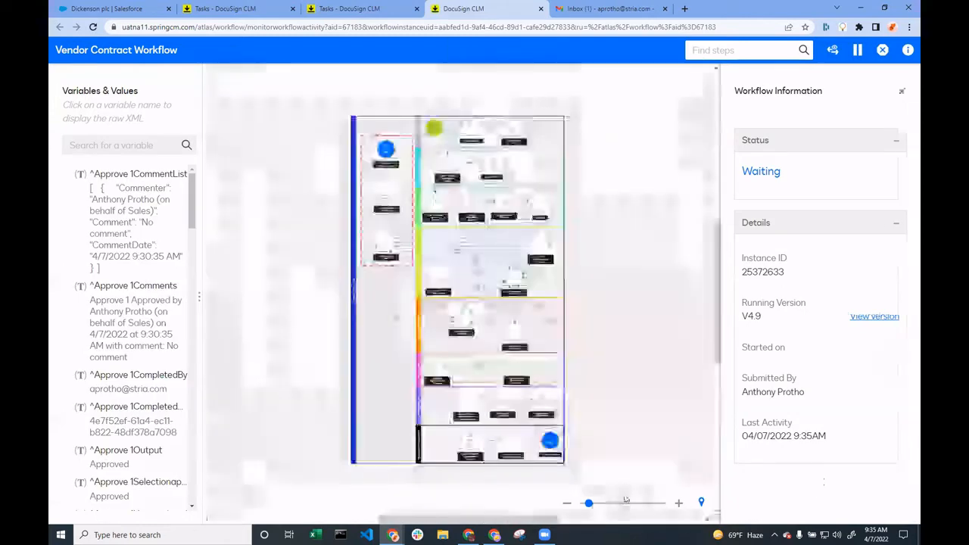
{"action": "left_click_drag", "start_coordinate": [587, 302], "coordinate": [571, 293]}
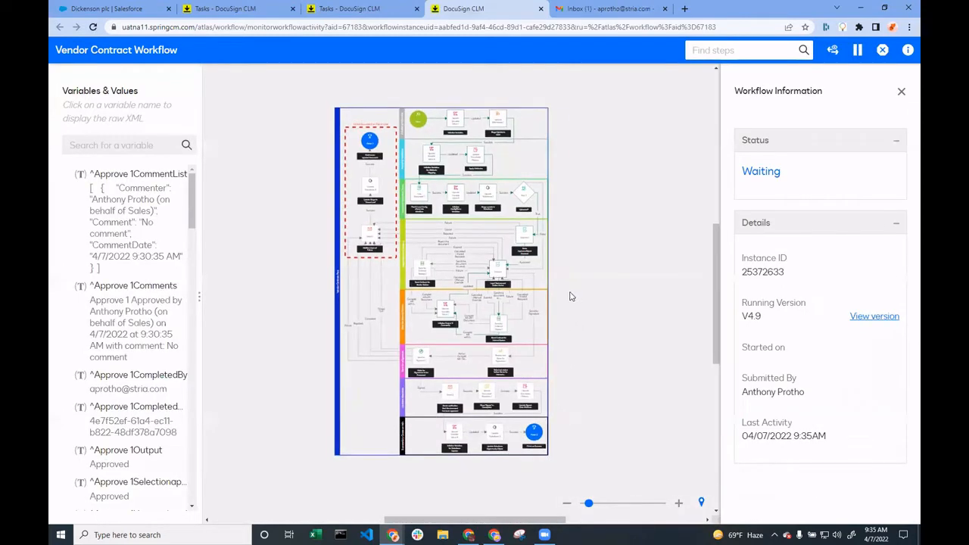
{"action": "left_click", "coordinate": [629, 503]}
{"action": "left_click_drag", "start_coordinate": [670, 382], "coordinate": [575, 369]}
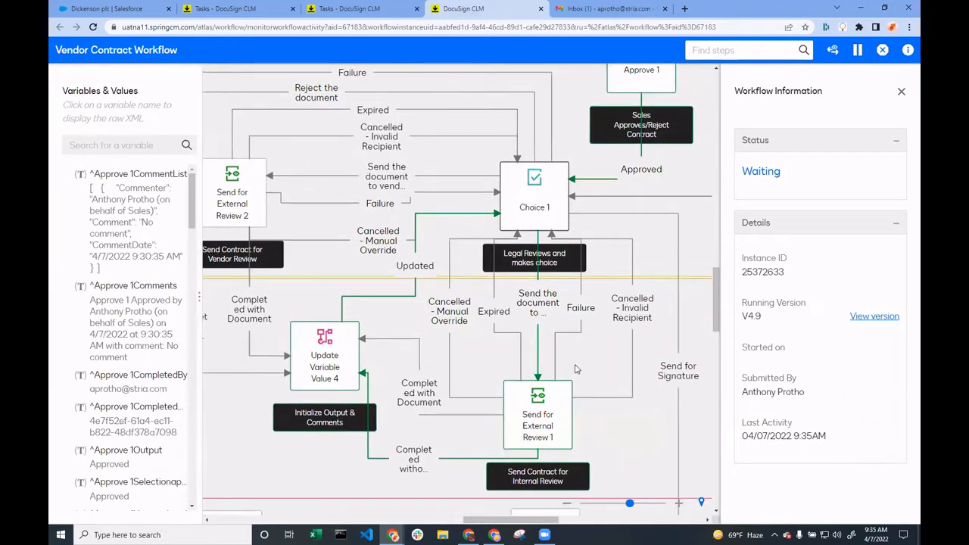
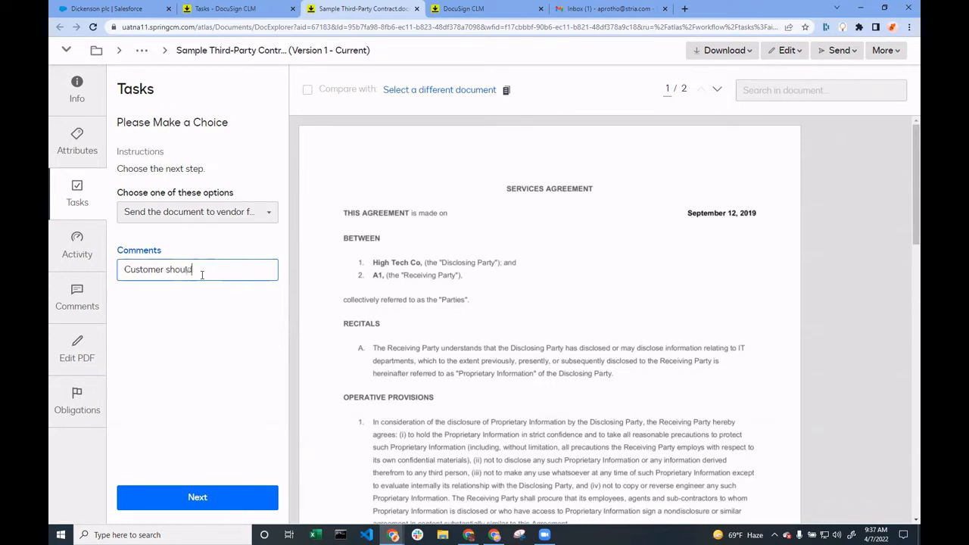
Submit the choice to send the document to vendor for review, with a comment beginning "Customer should"
{"action": "type", "text": "see this"}
{"action": "left_click", "coordinate": [212, 499]}
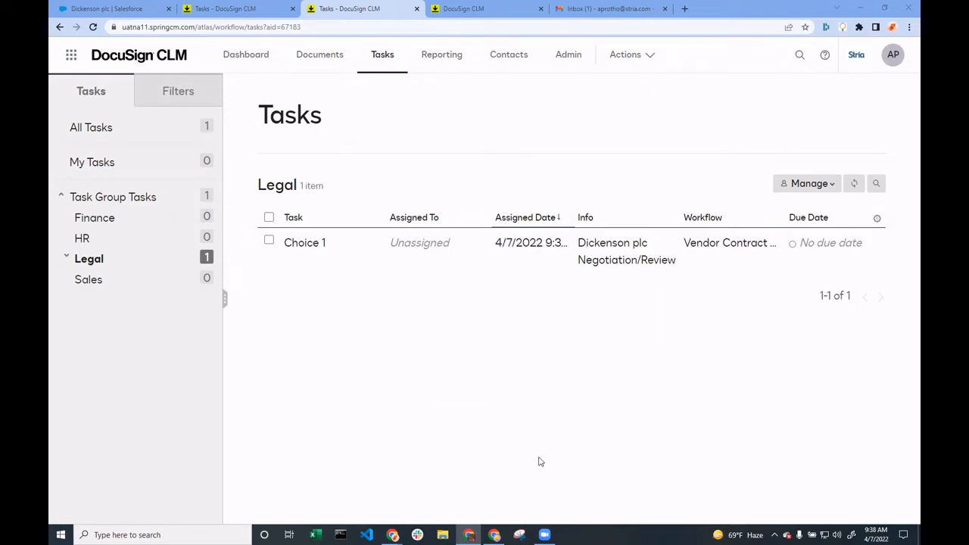
Open the Choice 1 task from the Legal group tasks and look through version 2 of the third-party contract
{"action": "left_click", "coordinate": [310, 250]}
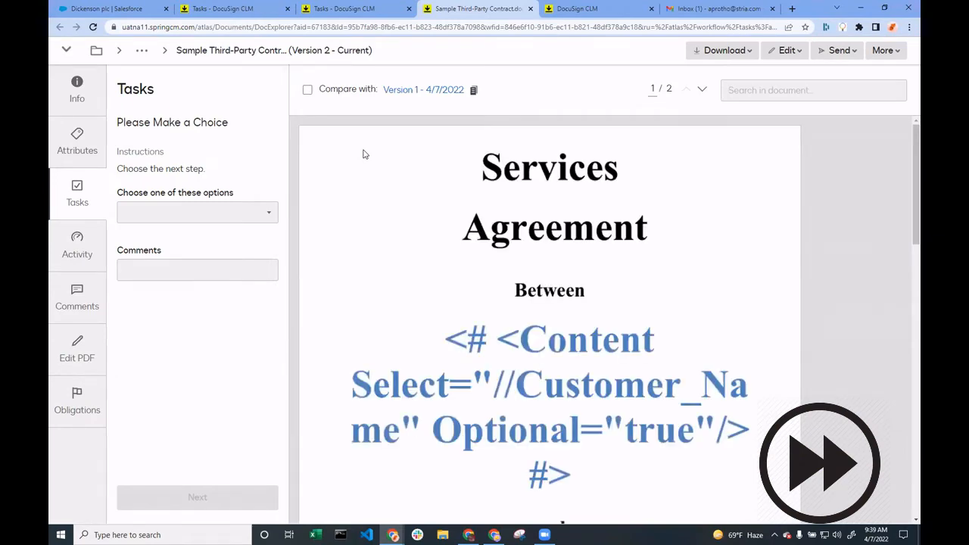
{"action": "scroll", "coordinate": [671, 307], "scroll_direction": "down", "scroll_amount": 5}
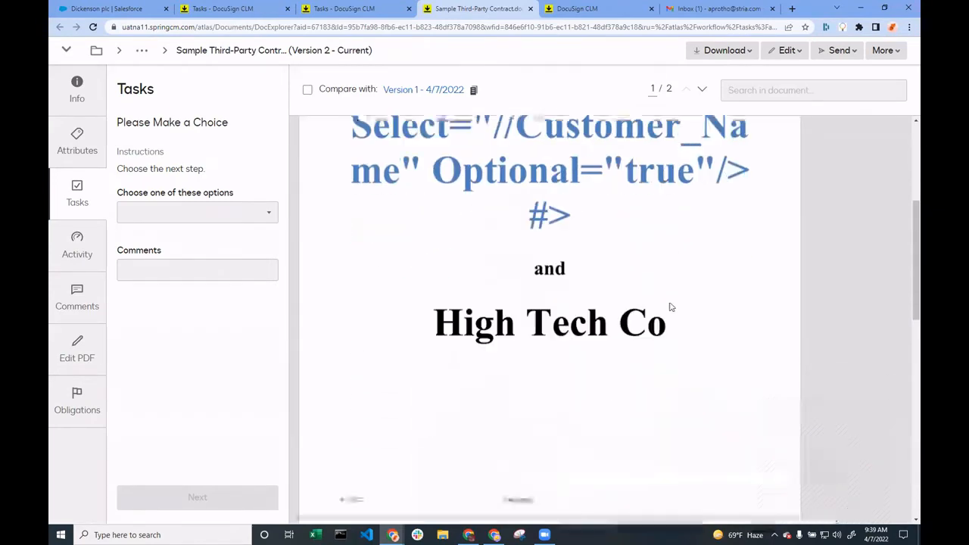
{"action": "scroll", "coordinate": [643, 294], "scroll_direction": "down", "scroll_amount": 5}
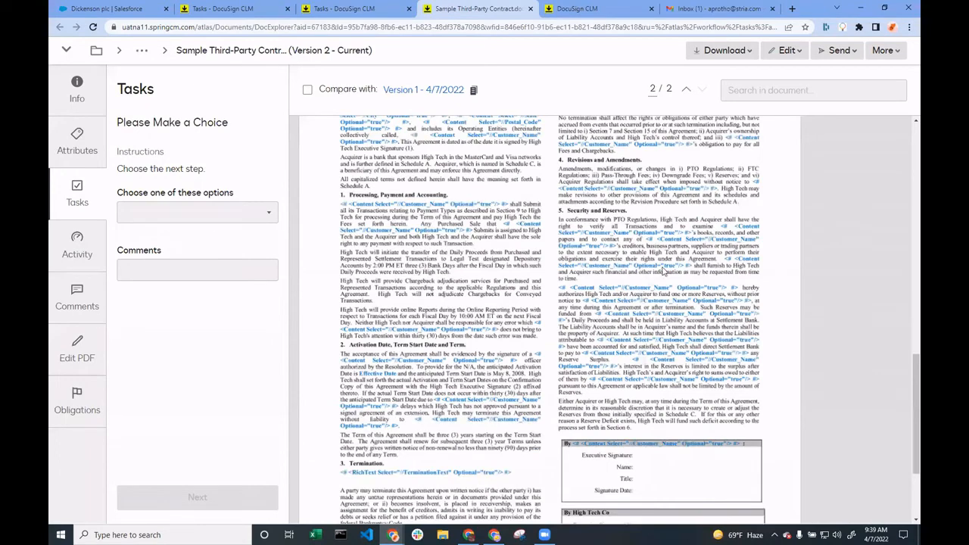
{"action": "scroll", "coordinate": [663, 270], "scroll_direction": "up", "scroll_amount": 10}
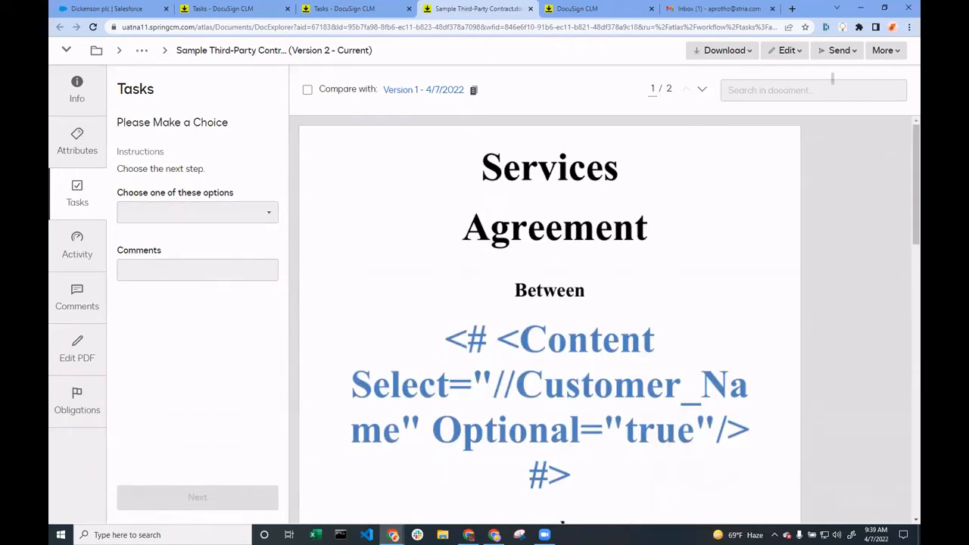
Open the contract's document history, examine its External Review entries, and return to the contract's task page
{"action": "left_click", "coordinate": [884, 50]}
{"action": "left_click", "coordinate": [846, 99]}
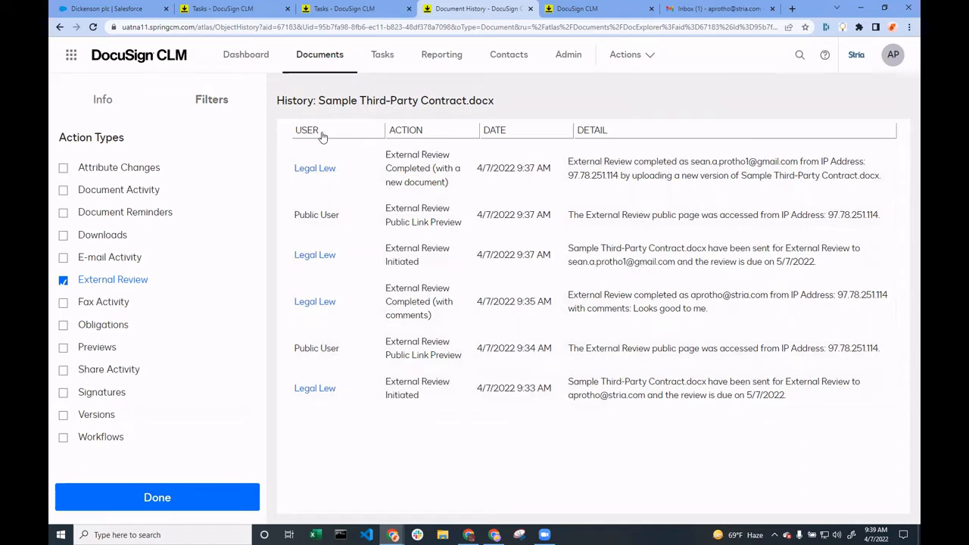
{"action": "left_click_drag", "start_coordinate": [72, 138], "coordinate": [113, 139]}
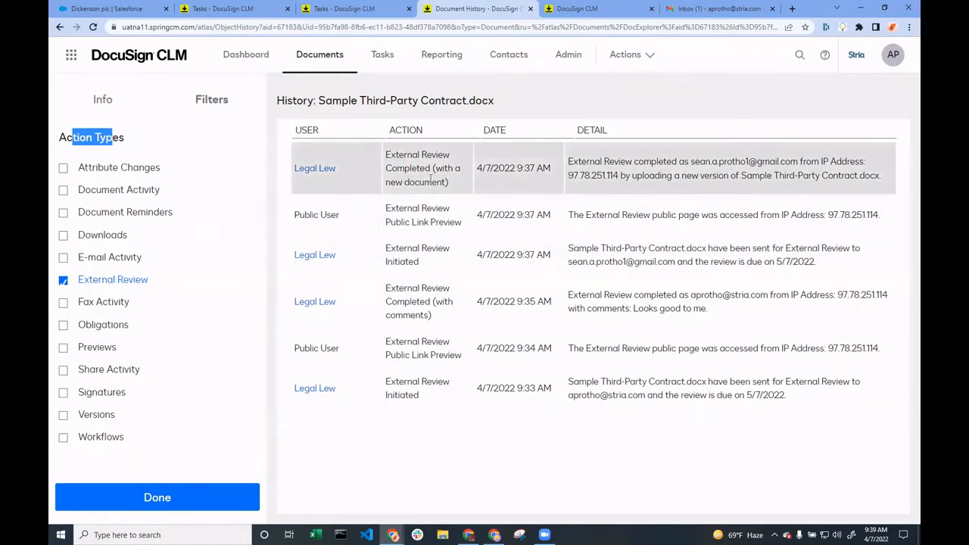
{"action": "left_click_drag", "start_coordinate": [433, 168], "coordinate": [456, 187]}
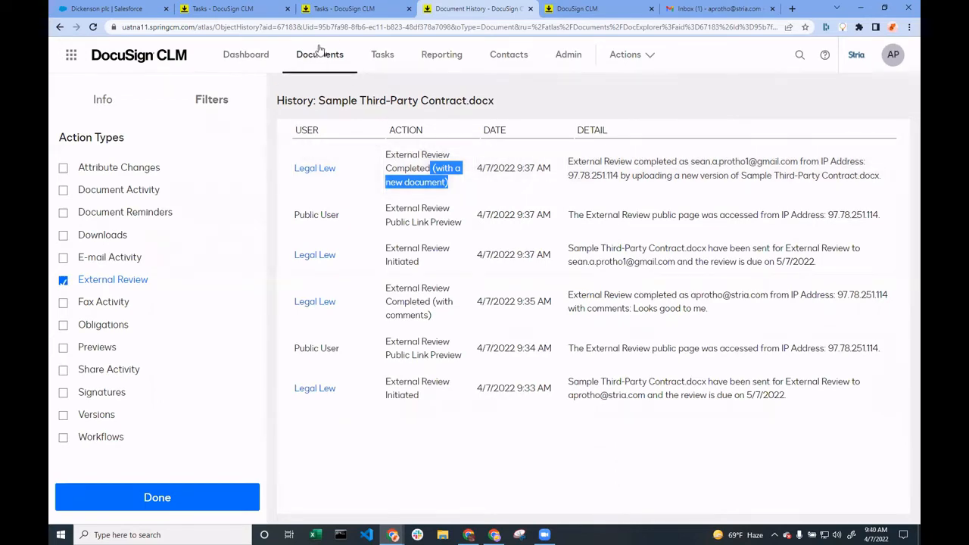
{"action": "left_click", "coordinate": [355, 9]}
{"action": "left_click", "coordinate": [477, 9]}
{"action": "left_click", "coordinate": [231, 63]}
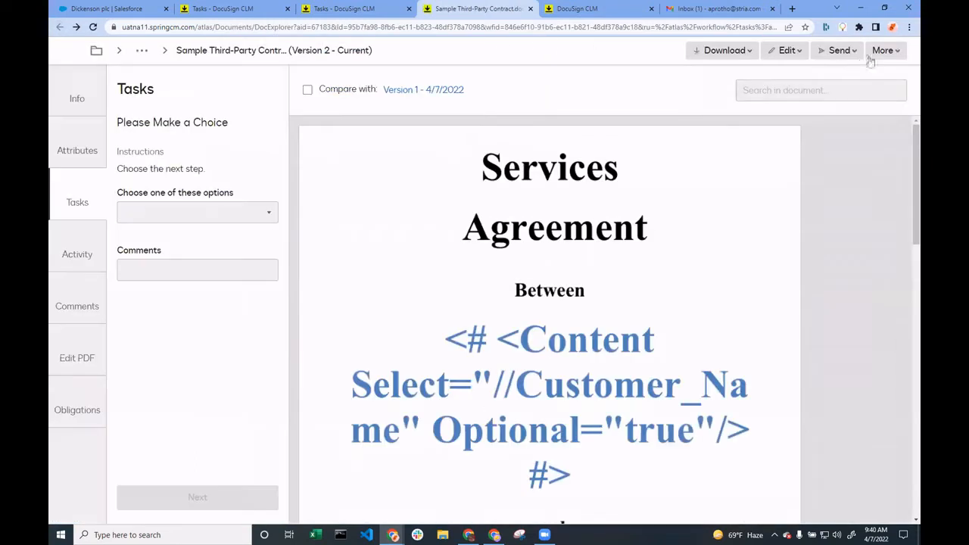
{"action": "left_click", "coordinate": [893, 50]}
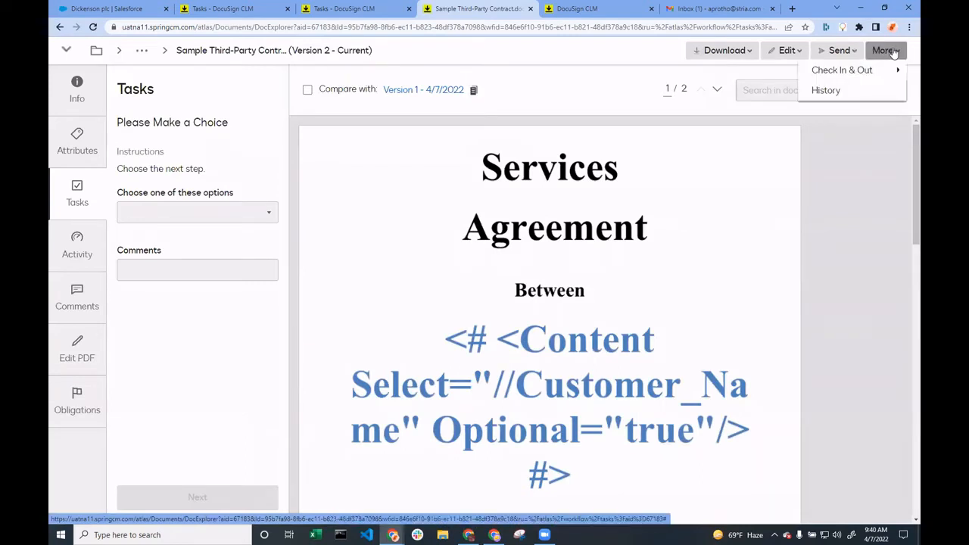
{"action": "left_click", "coordinate": [718, 335]}
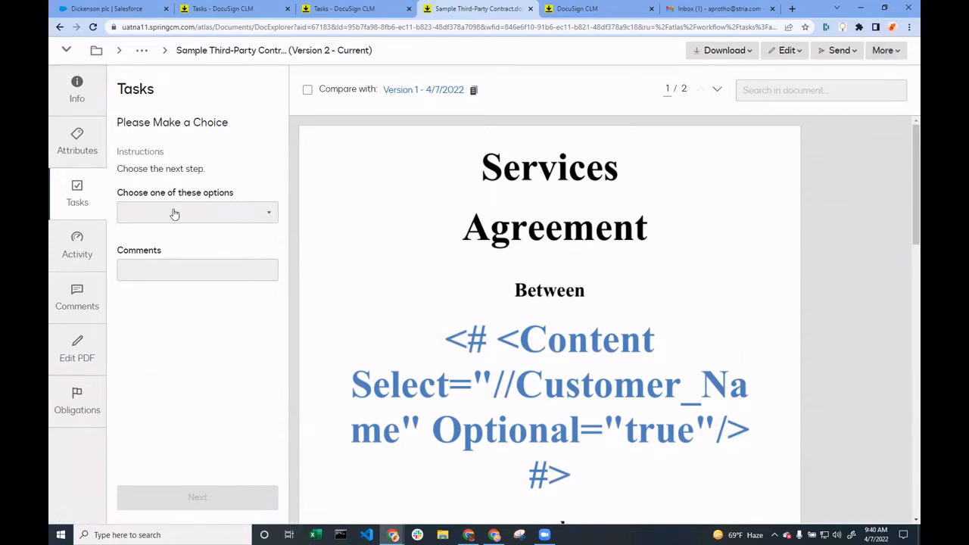
Choose to reject the document with the comment "Vendor changed contract" and submit the choice
{"action": "left_click", "coordinate": [217, 218]}
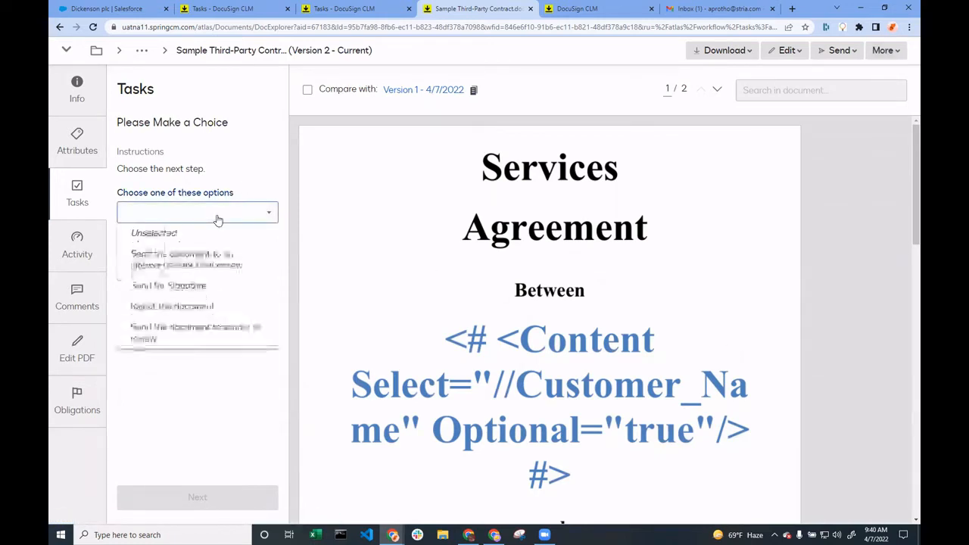
{"action": "left_click", "coordinate": [199, 309]}
{"action": "left_click", "coordinate": [200, 268]}
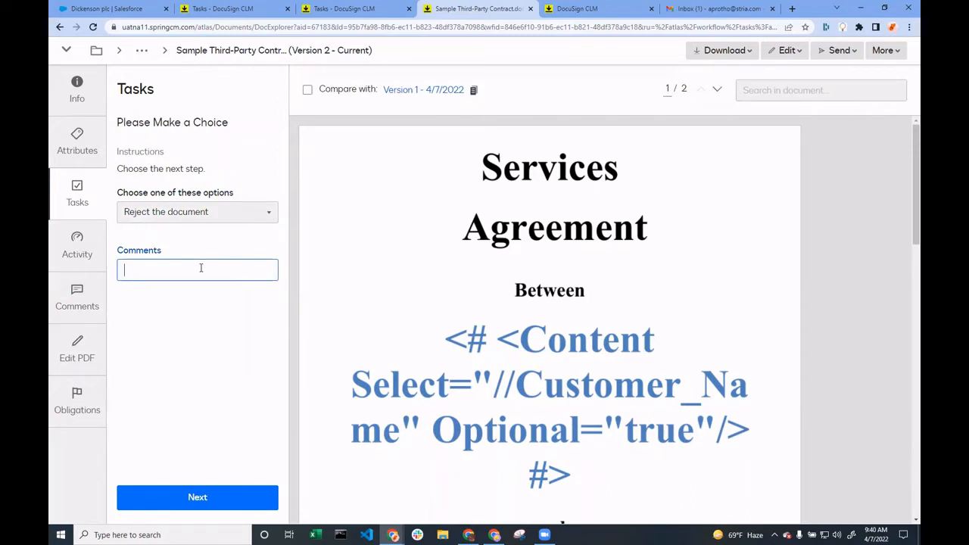
{"action": "type", "text": "Vendor changed contract"}
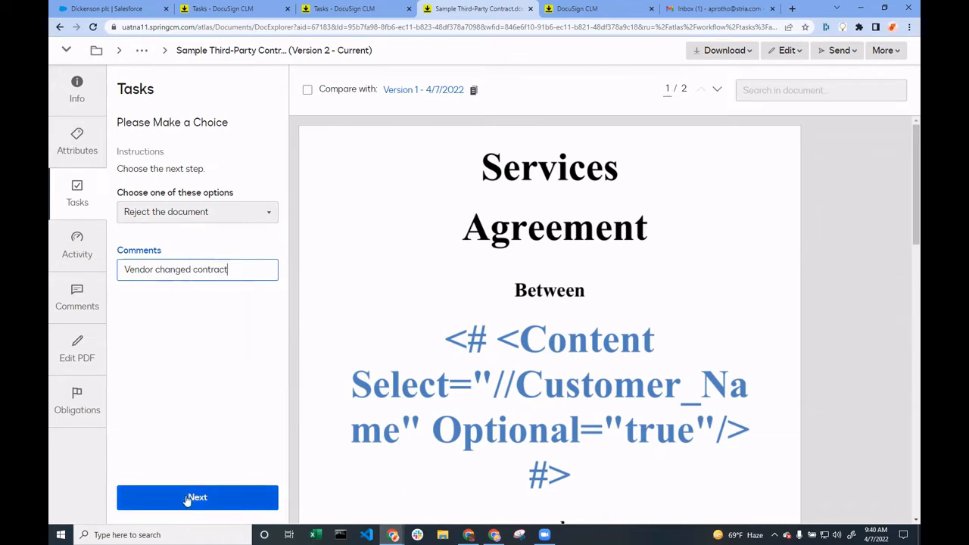
{"action": "left_click", "coordinate": [196, 497]}
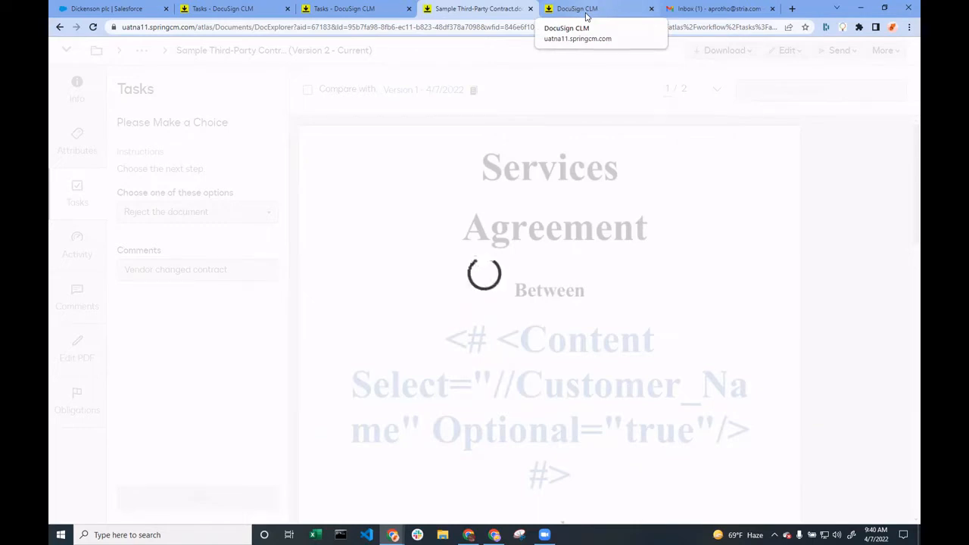
Reload the Vendor Contract Workflow diagram and trace the rejection path from Choice 1 to the failure email and Salesforce update
{"action": "left_click", "coordinate": [587, 15]}
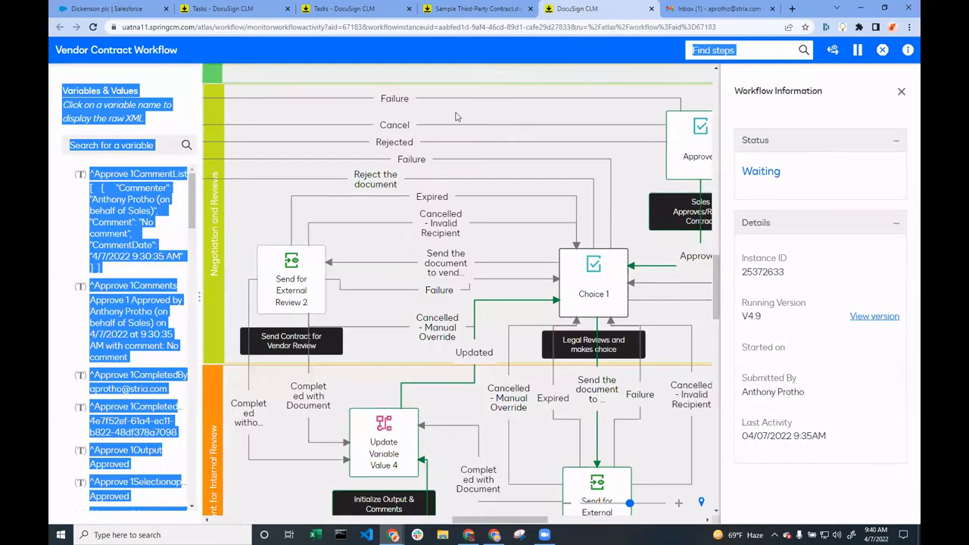
{"action": "right_click", "coordinate": [512, 118]}
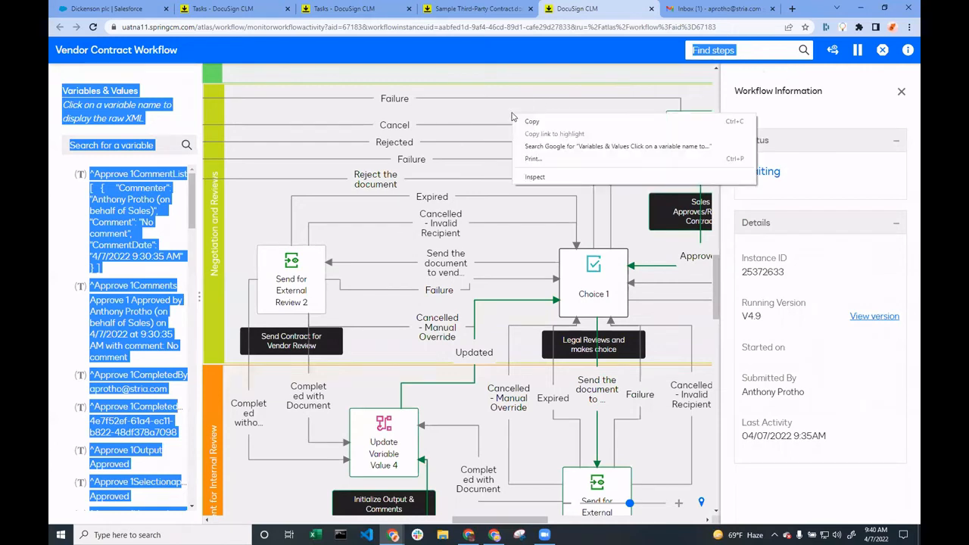
{"action": "left_click", "coordinate": [444, 121]}
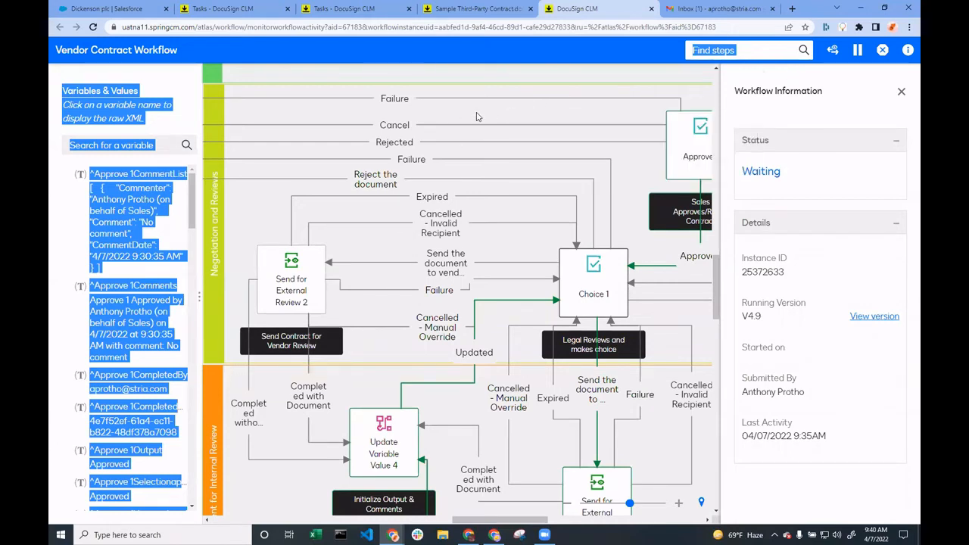
{"action": "left_click", "coordinate": [93, 26]}
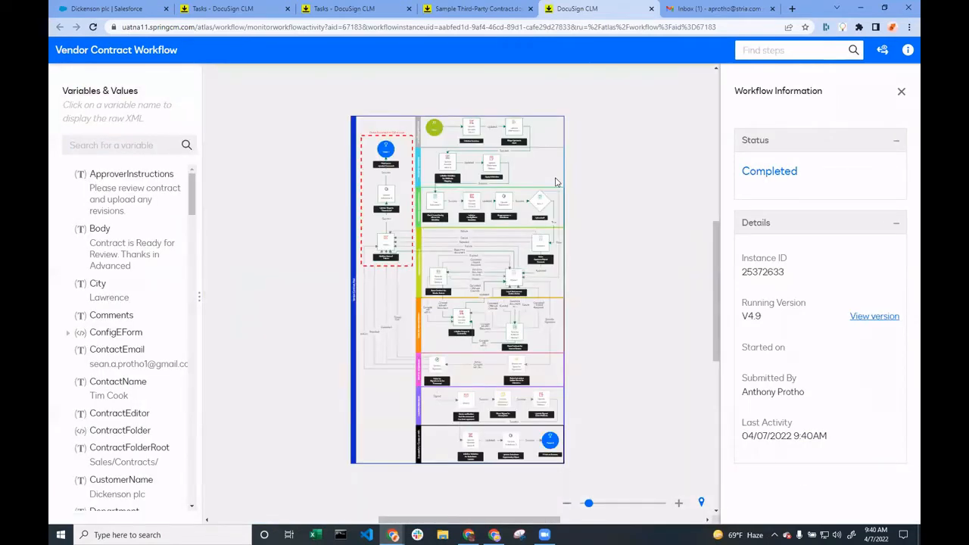
{"action": "left_click", "coordinate": [612, 503]}
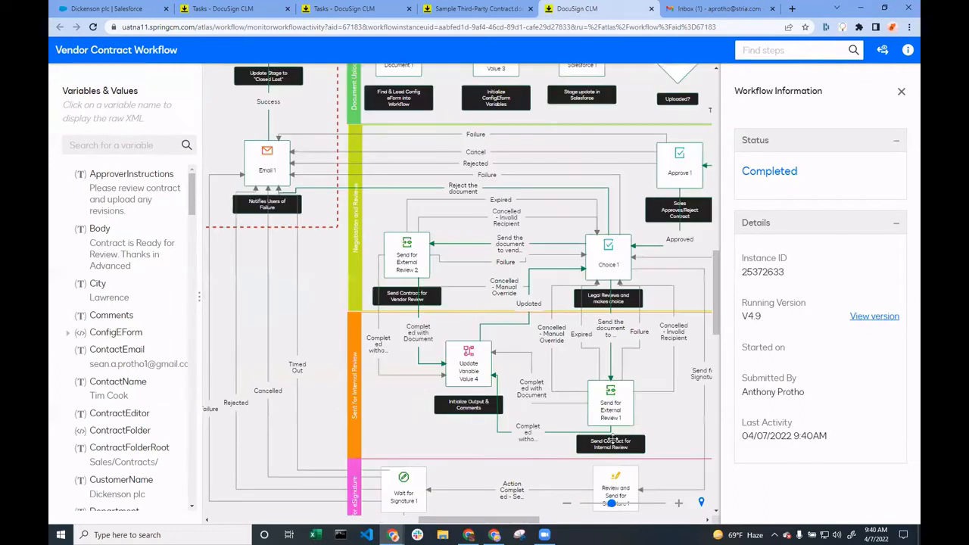
{"action": "left_click_drag", "start_coordinate": [465, 311], "coordinate": [406, 363]}
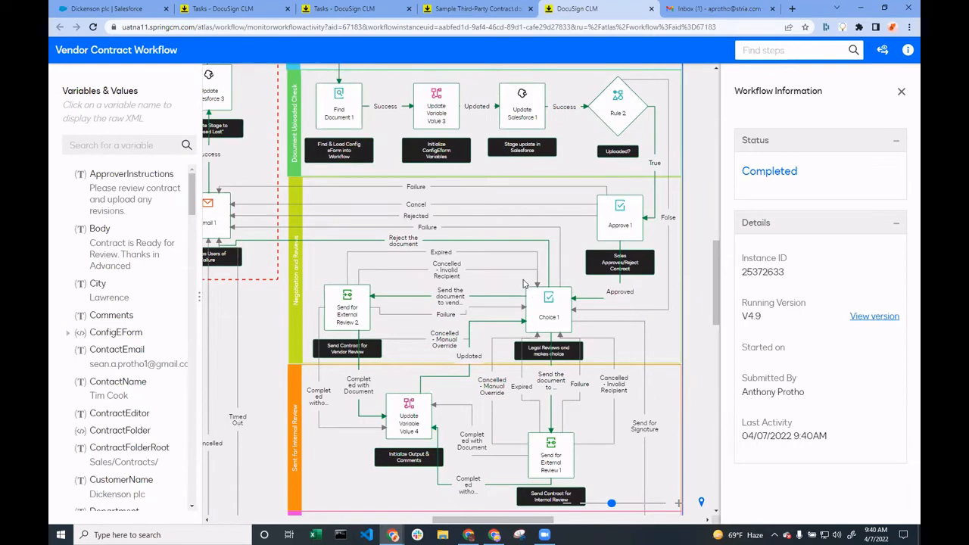
{"action": "left_click_drag", "start_coordinate": [394, 269], "coordinate": [519, 301]}
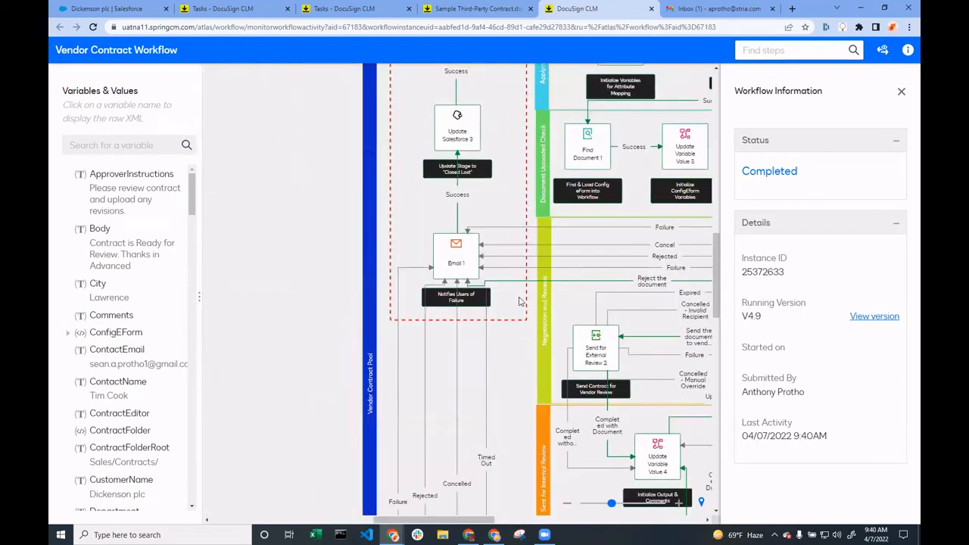
{"action": "left_click_drag", "start_coordinate": [493, 188], "coordinate": [437, 169]}
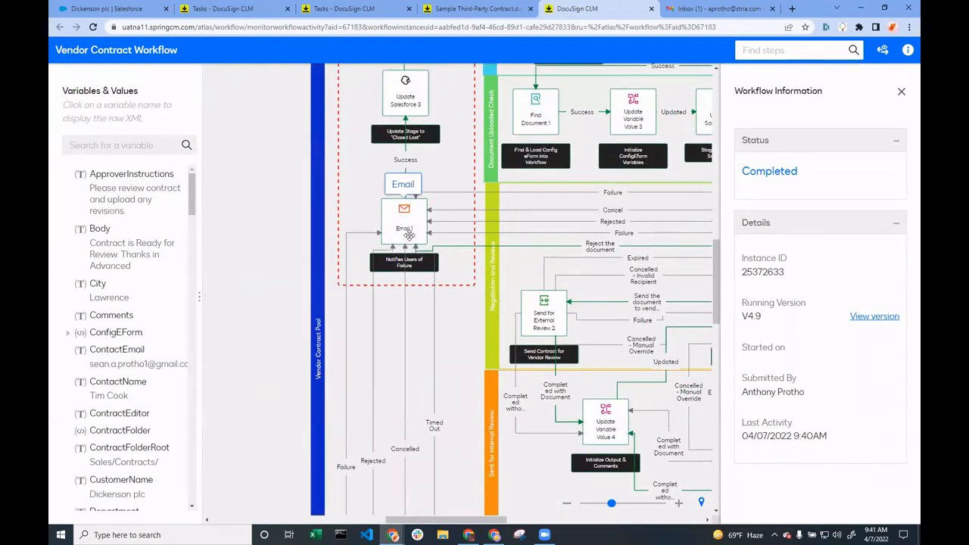
{"action": "left_click_drag", "start_coordinate": [522, 269], "coordinate": [345, 198]}
Switch to the Gmail inbox and move the Contract is Ready for Review conversation to trash
{"action": "left_click", "coordinate": [716, 8]}
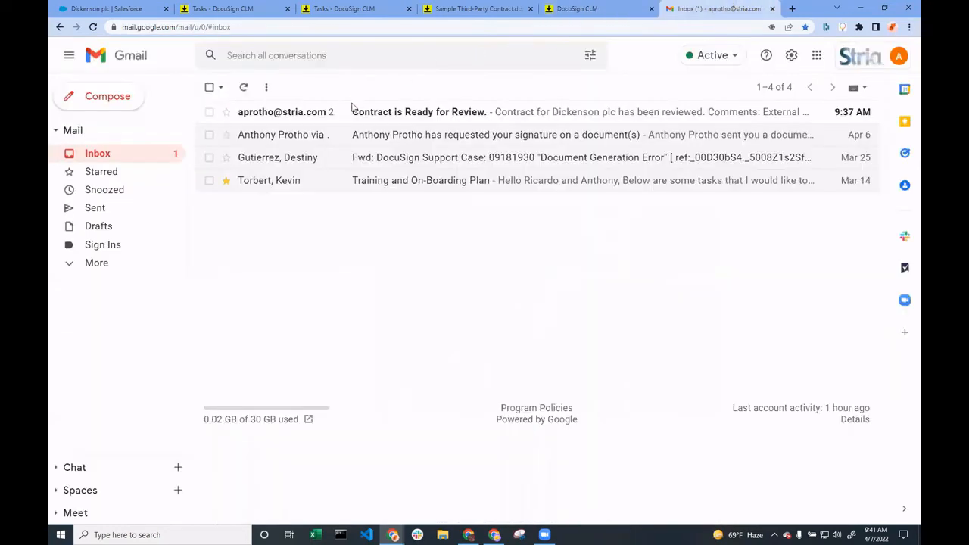
{"action": "left_click", "coordinate": [209, 112]}
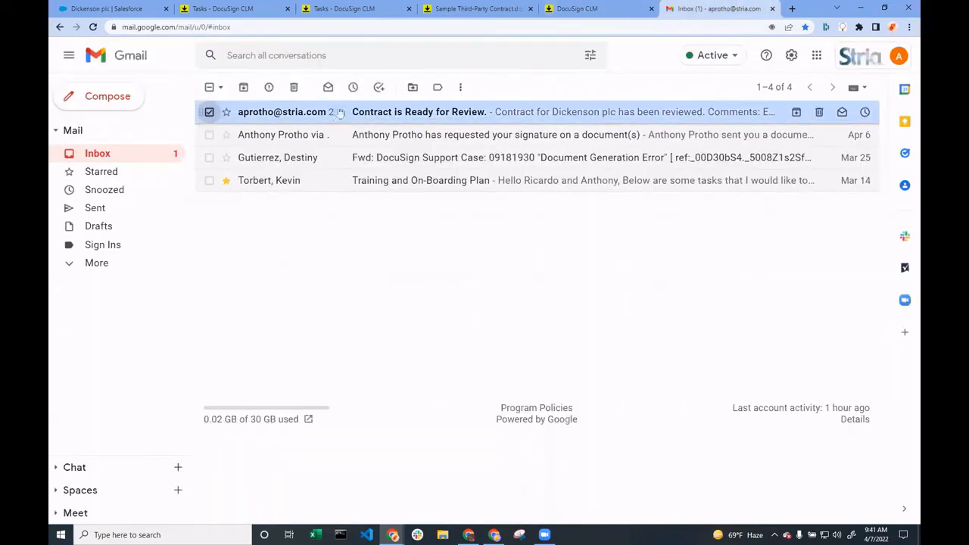
{"action": "left_click", "coordinate": [294, 87]}
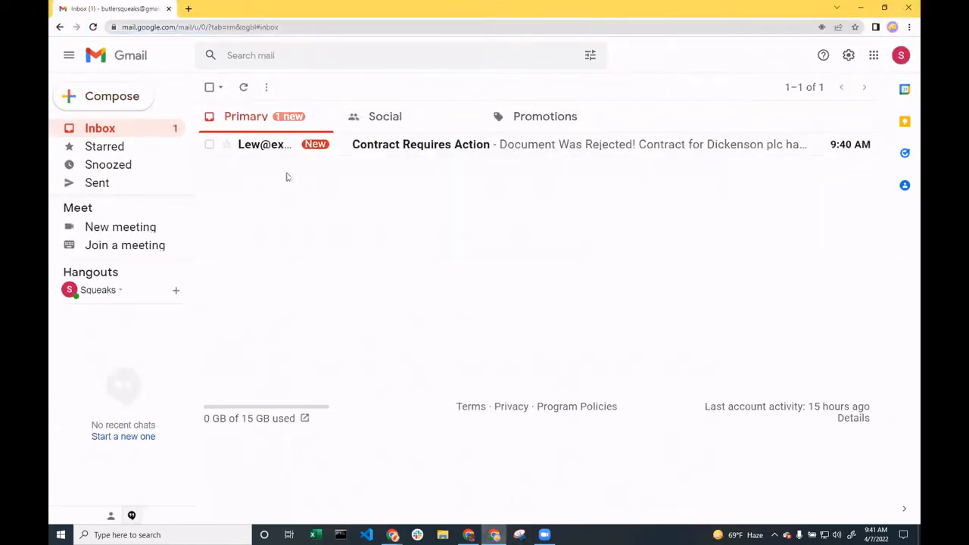
Open the Contract Requires Action email in the other Gmail account and read its rejection details and comments
{"action": "left_click", "coordinate": [425, 147]}
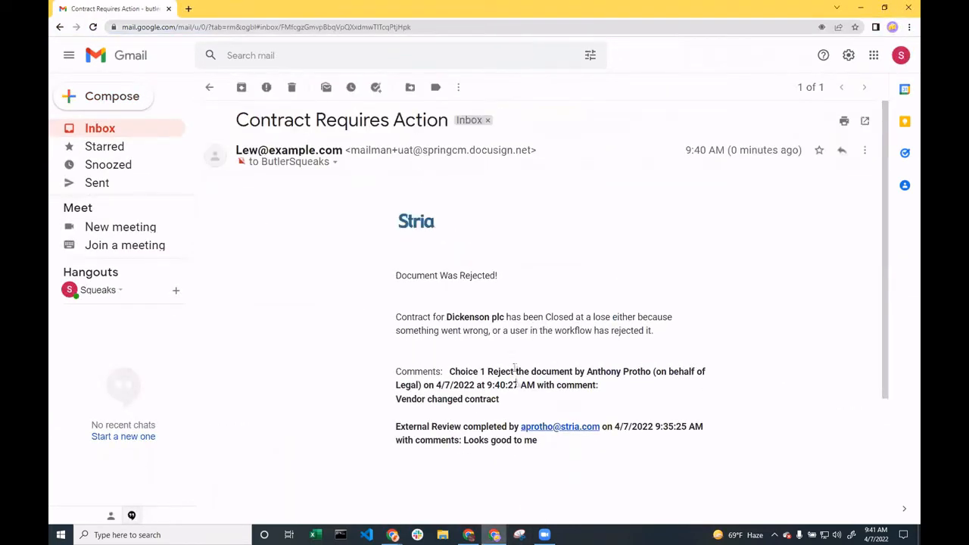
{"action": "left_click_drag", "start_coordinate": [447, 376], "coordinate": [537, 387]}
{"action": "left_click", "coordinate": [540, 384]}
{"action": "left_click_drag", "start_coordinate": [448, 372], "coordinate": [534, 372]}
{"action": "left_click", "coordinate": [550, 372]}
{"action": "left_click_drag", "start_coordinate": [604, 373], "coordinate": [682, 372]}
{"action": "left_click", "coordinate": [675, 372]}
{"action": "scroll", "coordinate": [446, 385], "scroll_direction": "down", "scroll_amount": 1}
{"action": "left_click_drag", "start_coordinate": [396, 350], "coordinate": [504, 362]}
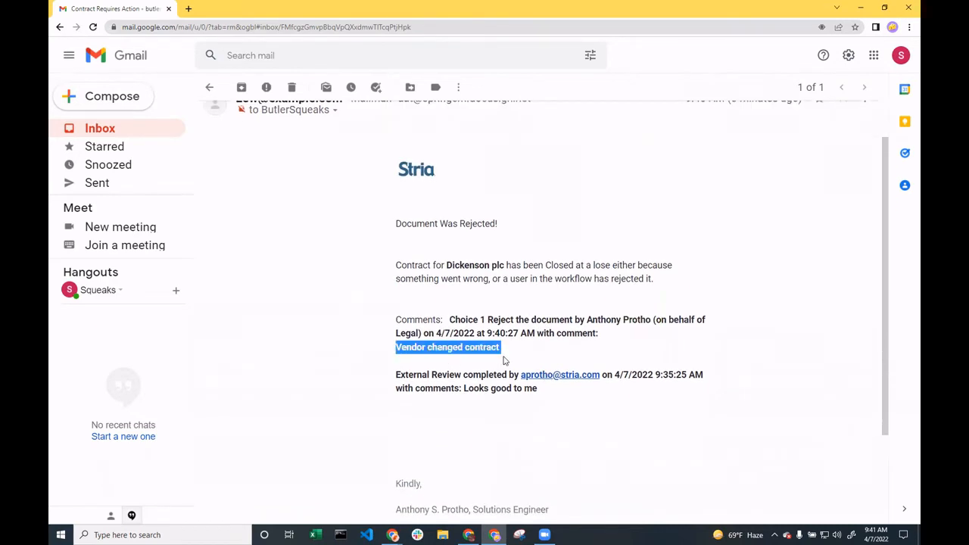
{"action": "left_click", "coordinate": [505, 362]}
{"action": "scroll", "coordinate": [504, 361], "scroll_direction": "up", "scroll_amount": 2}
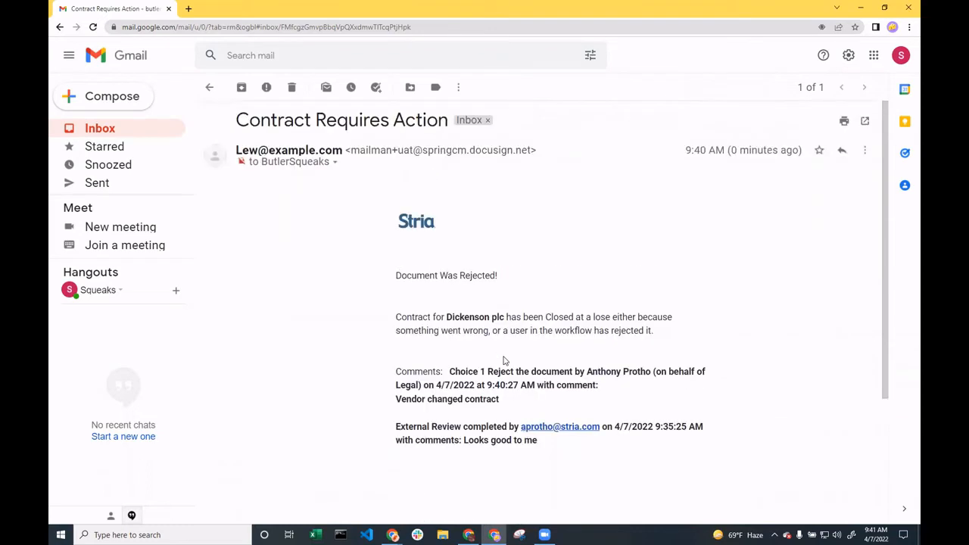
Move the Contract Requires Action email to trash and switch back to the browser window with the Stria Gmail inbox
{"action": "left_click", "coordinate": [292, 87]}
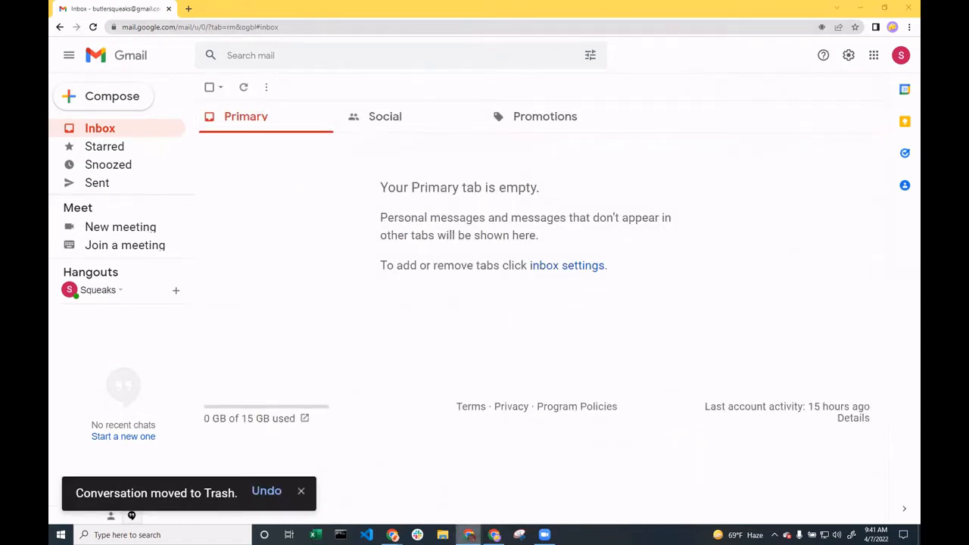
{"action": "mouse_move", "coordinate": [393, 523]}
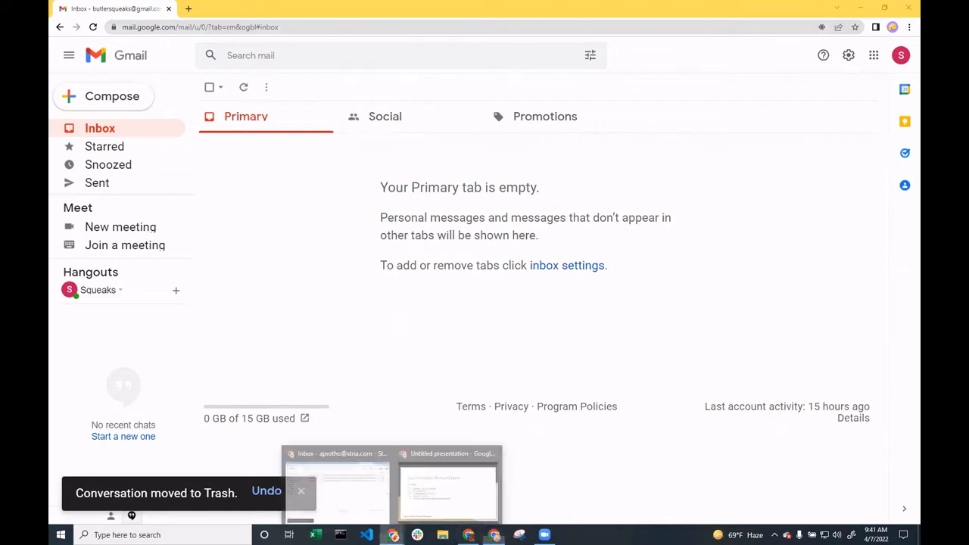
{"action": "left_click", "coordinate": [383, 503]}
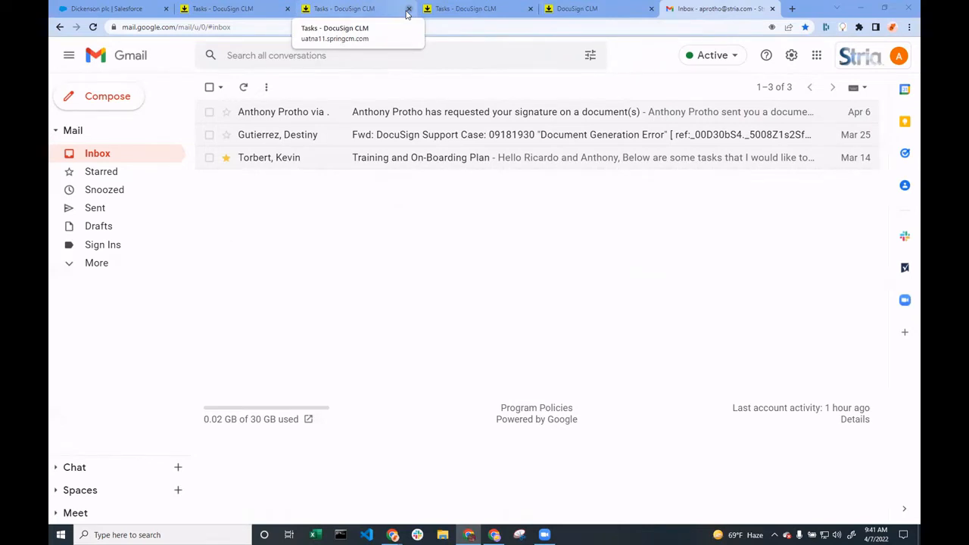
Switch to the Dickenson plc account in Salesforce and look through its contacts, opportunities and attachments
{"action": "left_click", "coordinate": [112, 7]}
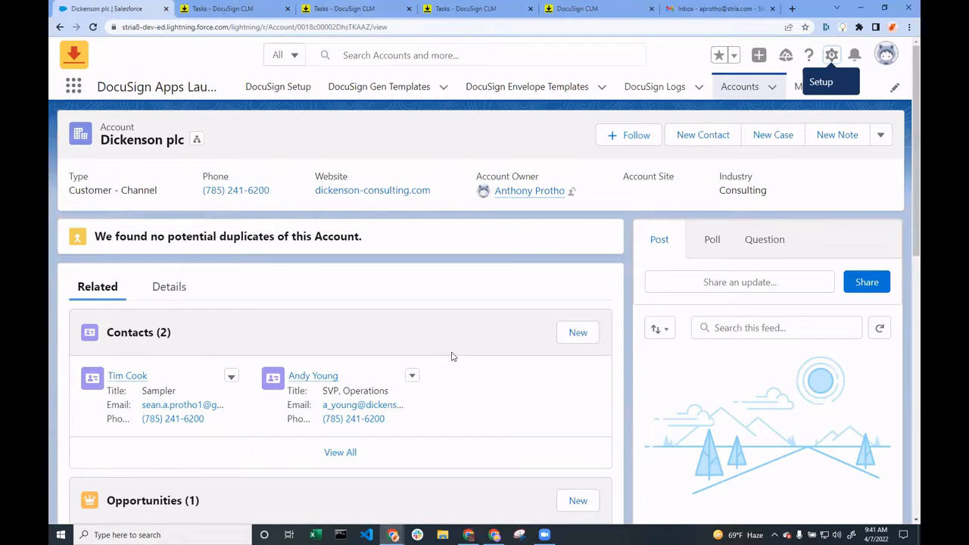
{"action": "scroll", "coordinate": [898, 371], "scroll_direction": "down", "scroll_amount": 5}
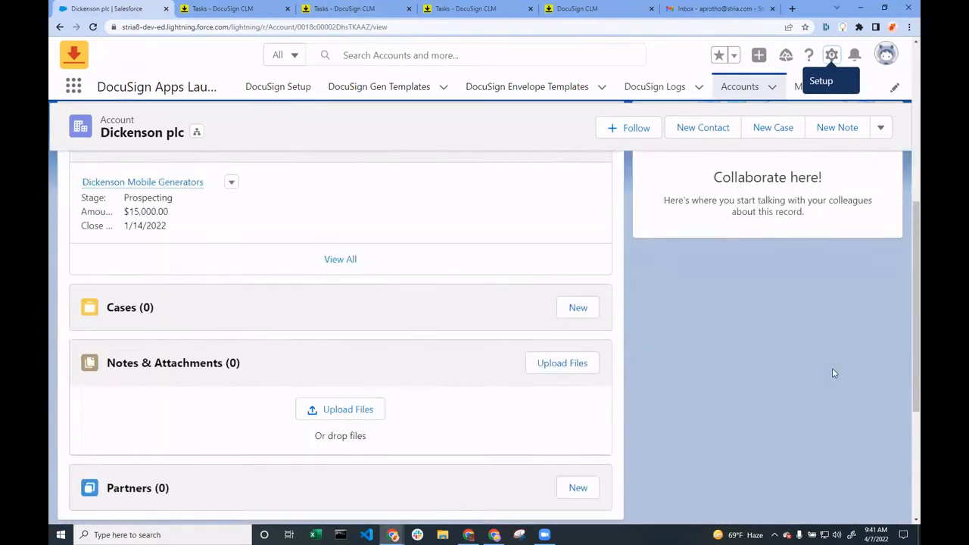
{"action": "scroll", "coordinate": [832, 369], "scroll_direction": "up", "scroll_amount": 3}
{"action": "scroll", "coordinate": [832, 372], "scroll_direction": "up", "scroll_amount": 2}
{"action": "scroll", "coordinate": [705, 288], "scroll_direction": "down", "scroll_amount": 10}
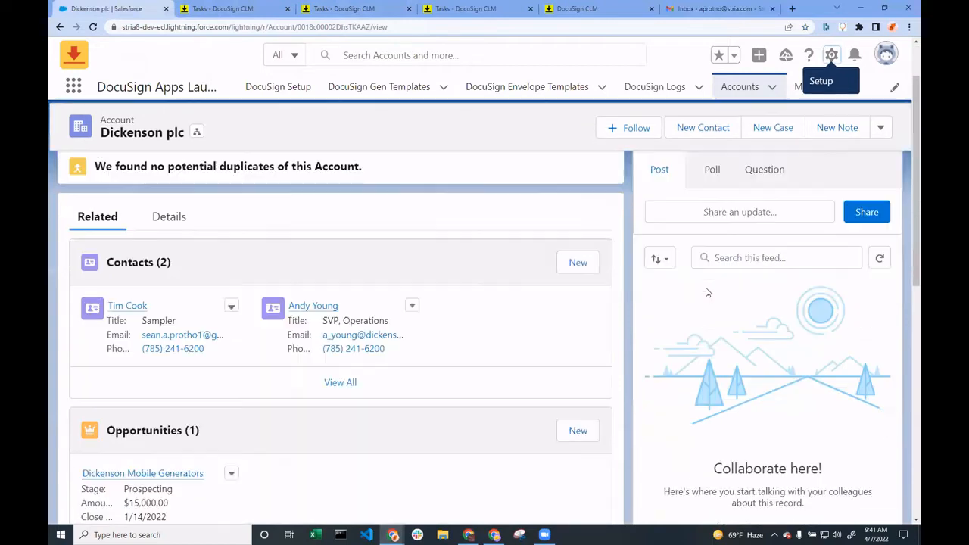
Reload the Dickenson plc account and open the Dickenson Mobile Generators opportunity from the All Opportunities list
{"action": "scroll", "coordinate": [742, 362], "scroll_direction": "up", "scroll_amount": 10}
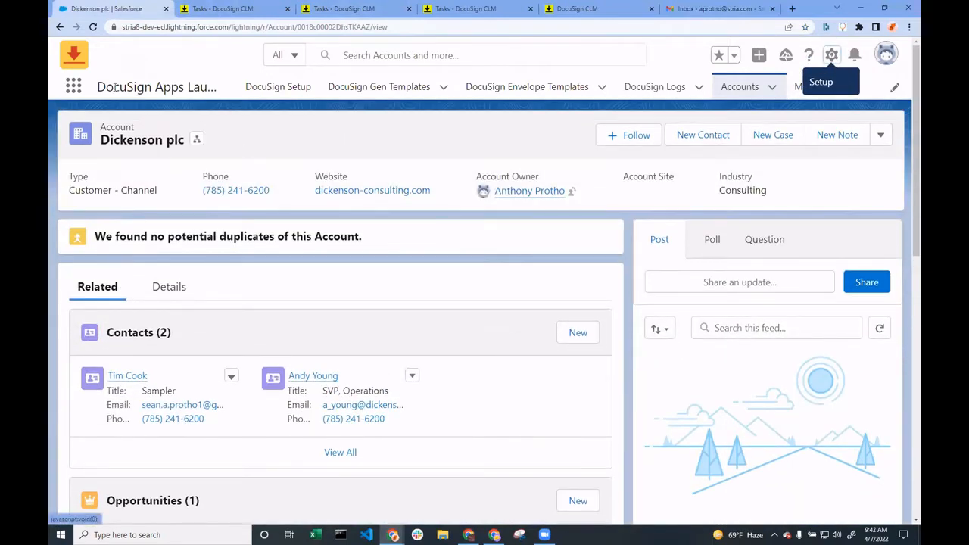
{"action": "left_click", "coordinate": [92, 27]}
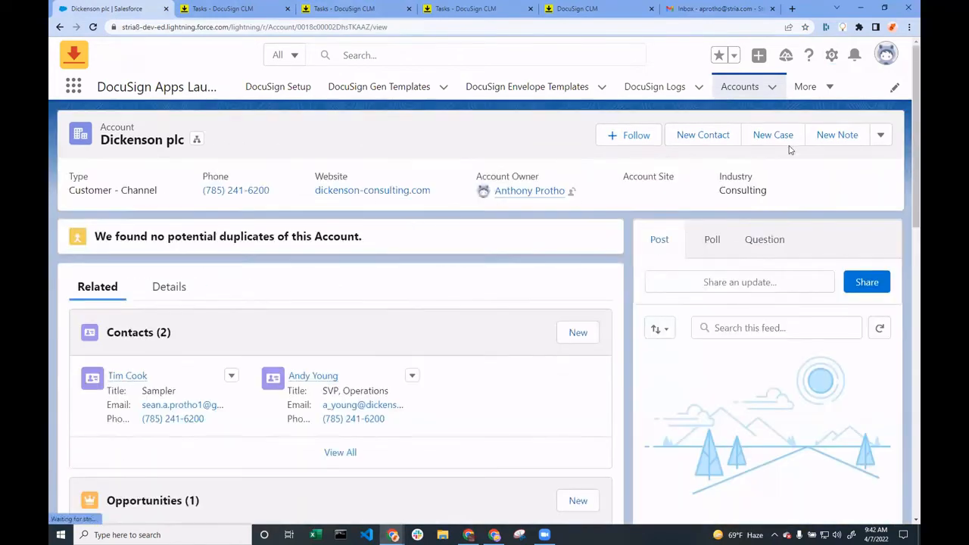
{"action": "left_click", "coordinate": [824, 86]}
{"action": "left_click", "coordinate": [782, 166]}
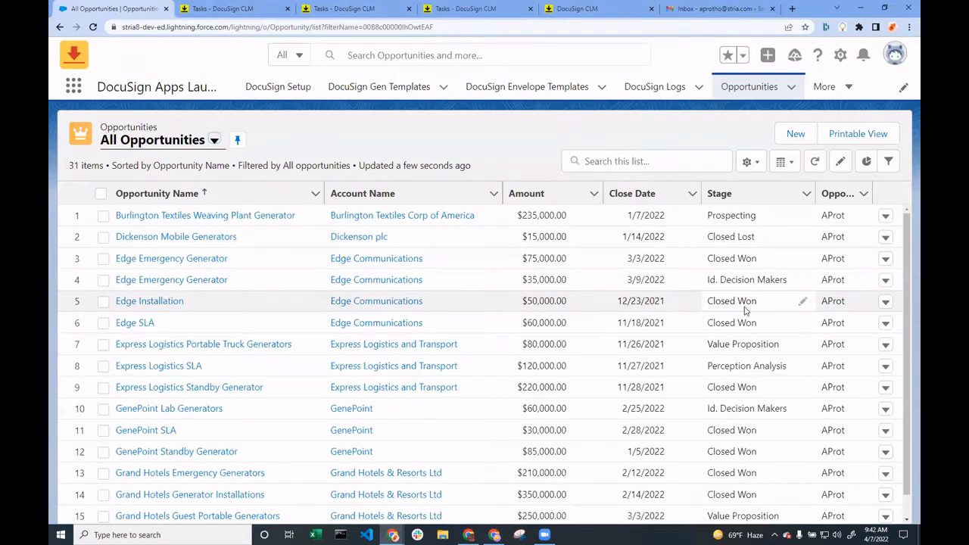
{"action": "left_click", "coordinate": [159, 237]}
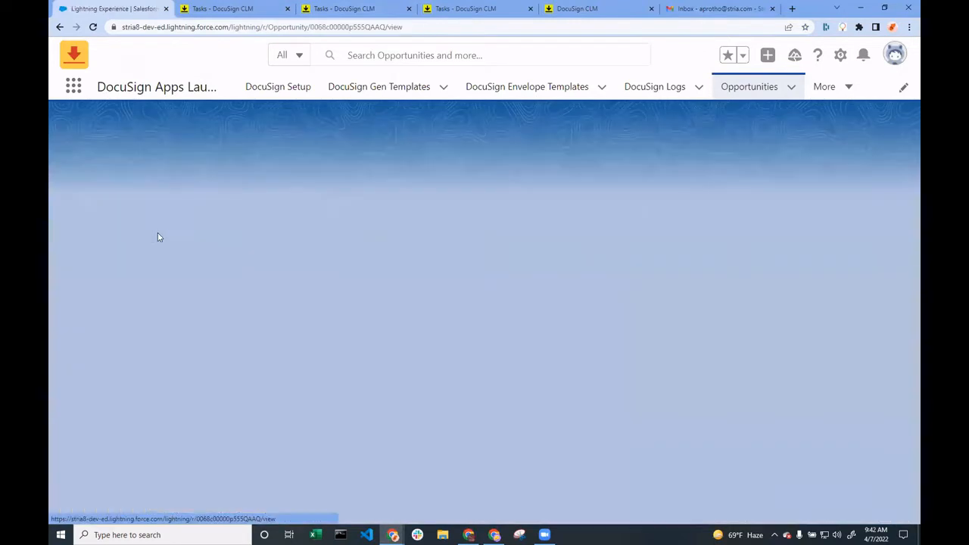
Examine the stage history of the Dickenson Mobile Generators opportunity, comparing its successive stage entries
{"action": "scroll", "coordinate": [784, 203], "scroll_direction": "down", "scroll_amount": 5}
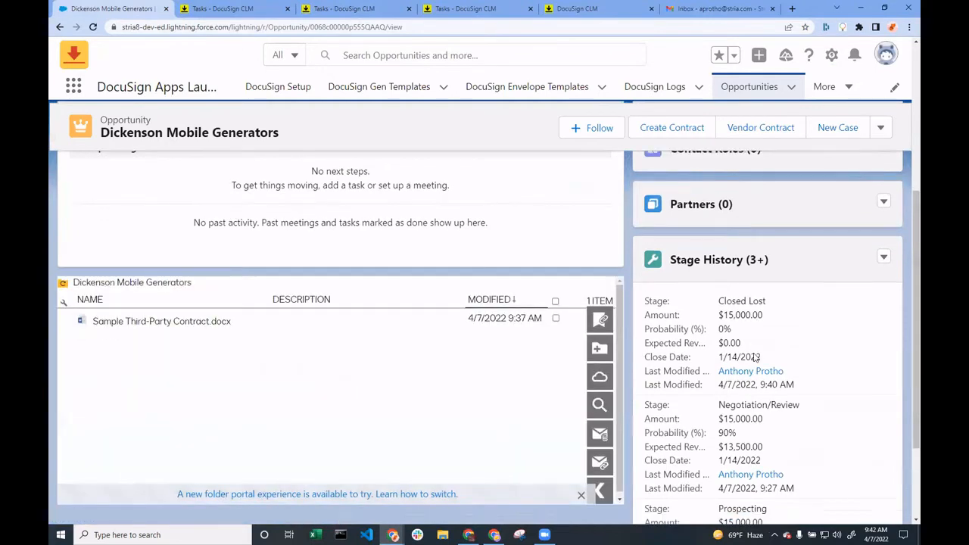
{"action": "scroll", "coordinate": [755, 357], "scroll_direction": "down", "scroll_amount": 2}
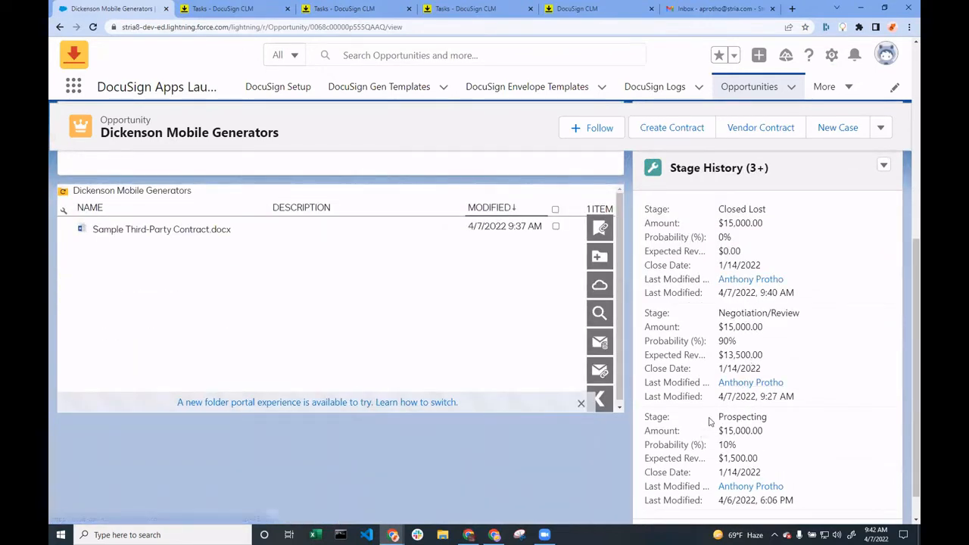
{"action": "left_click_drag", "start_coordinate": [718, 419], "coordinate": [764, 414]}
{"action": "left_click_drag", "start_coordinate": [716, 318], "coordinate": [792, 322]}
{"action": "left_click", "coordinate": [829, 321]}
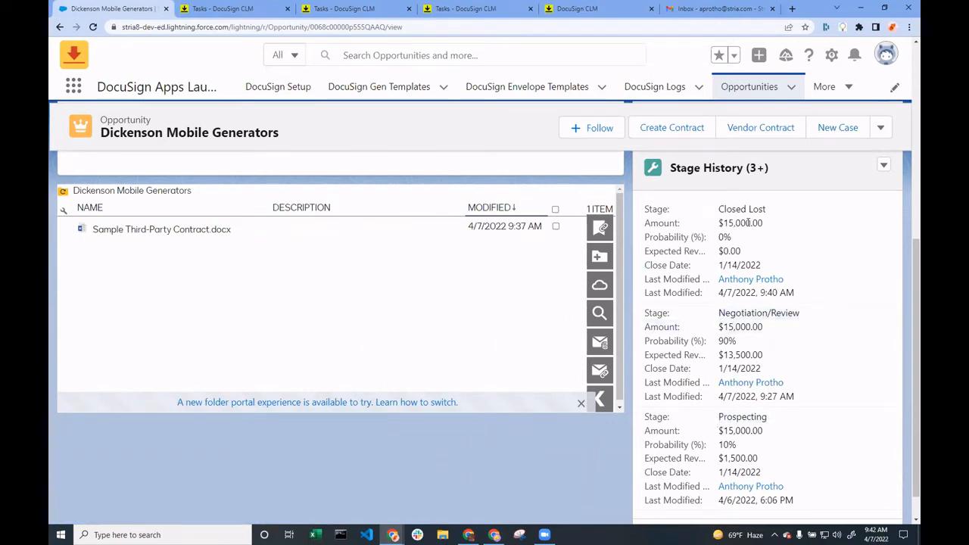
{"action": "left_click_drag", "start_coordinate": [716, 213], "coordinate": [771, 218]}
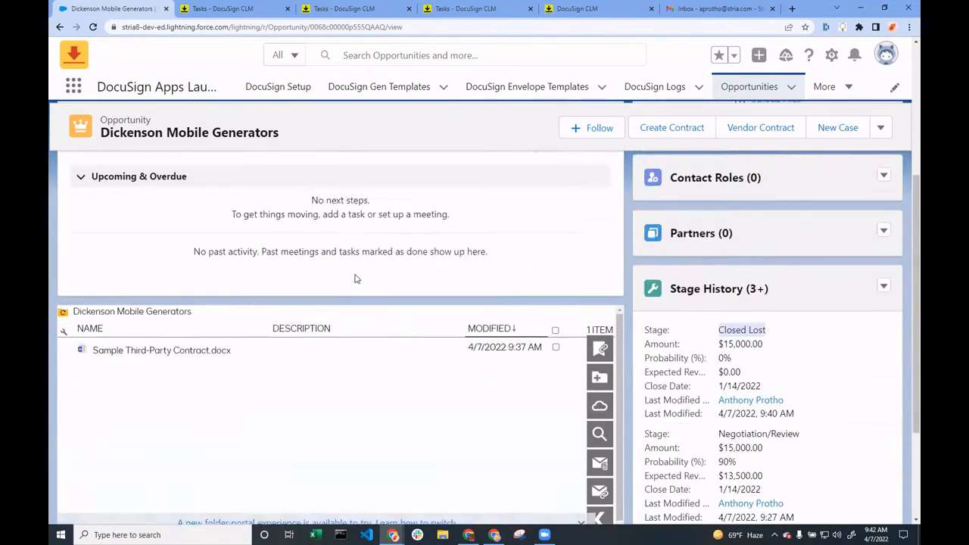
Set the opportunity's stage to Prospecting in its details and save the record
{"action": "scroll", "coordinate": [391, 283], "scroll_direction": "up", "scroll_amount": 5}
{"action": "left_click", "coordinate": [169, 244]}
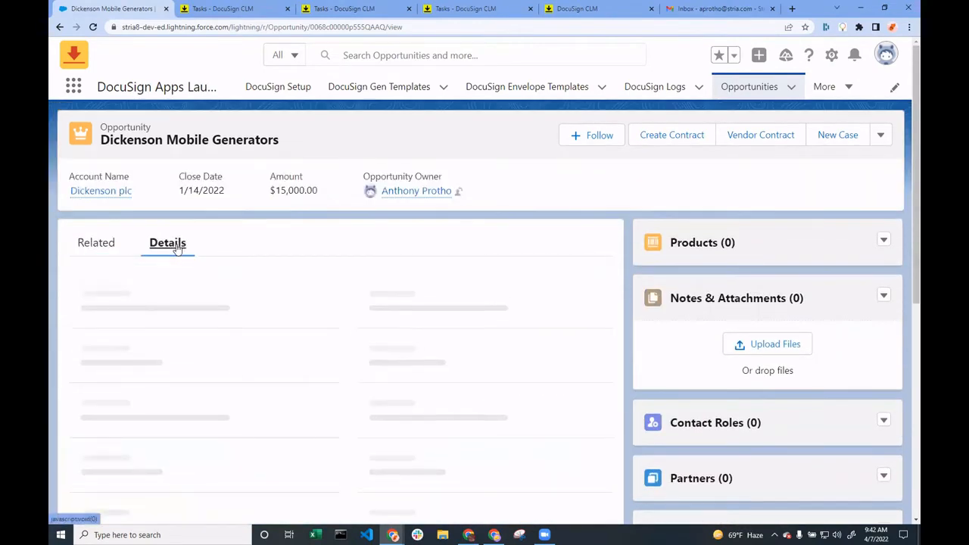
{"action": "scroll", "coordinate": [431, 339], "scroll_direction": "down", "scroll_amount": 3}
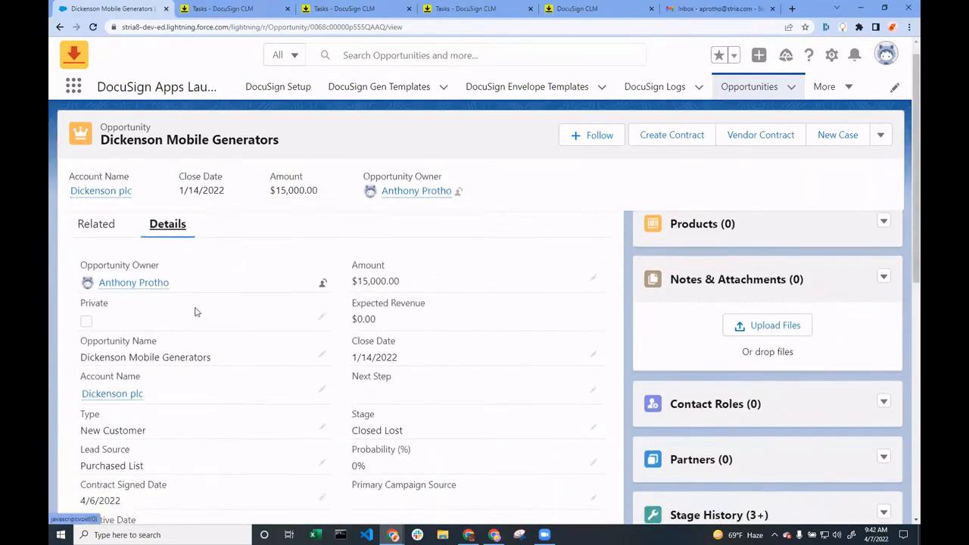
{"action": "left_click", "coordinate": [593, 293]}
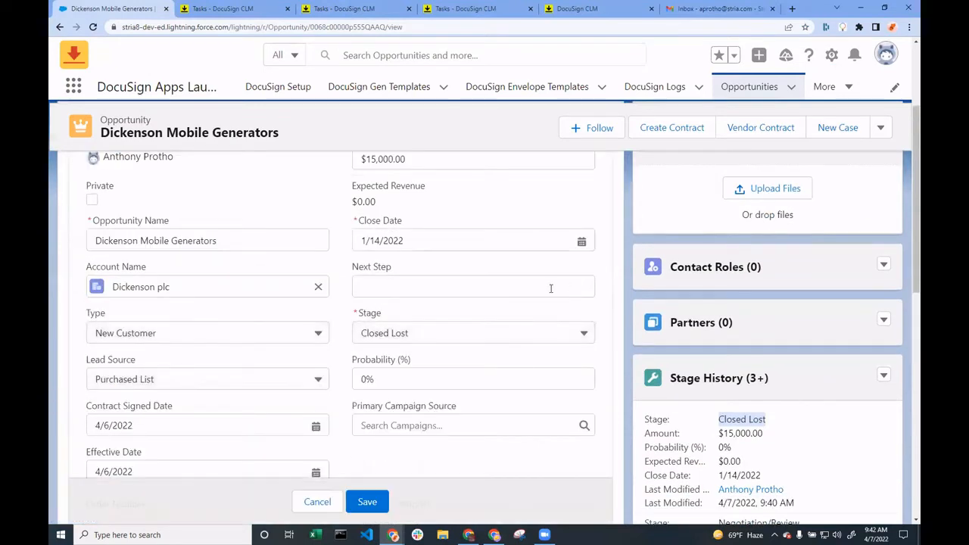
{"action": "left_click", "coordinate": [523, 333]}
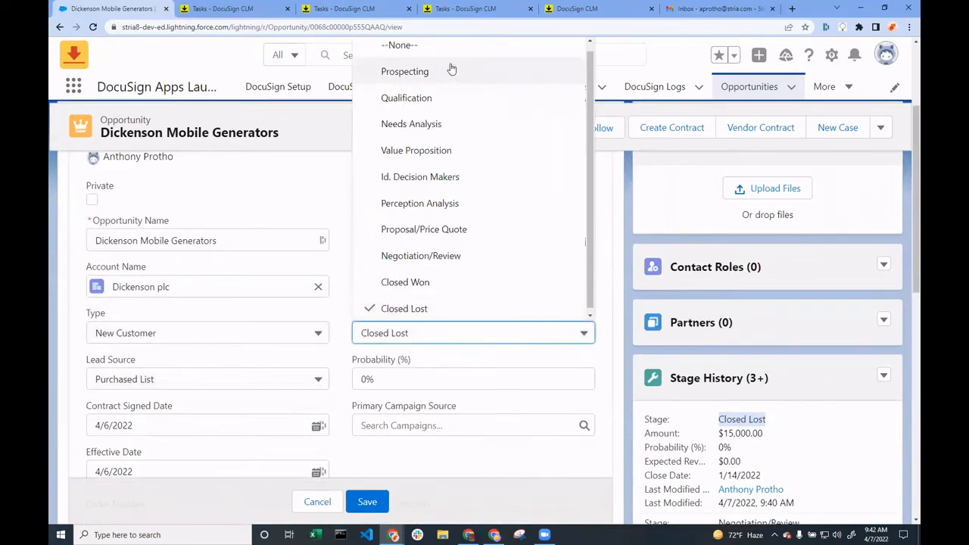
{"action": "left_click", "coordinate": [409, 71]}
{"action": "scroll", "coordinate": [411, 325], "scroll_direction": "down", "scroll_amount": 3}
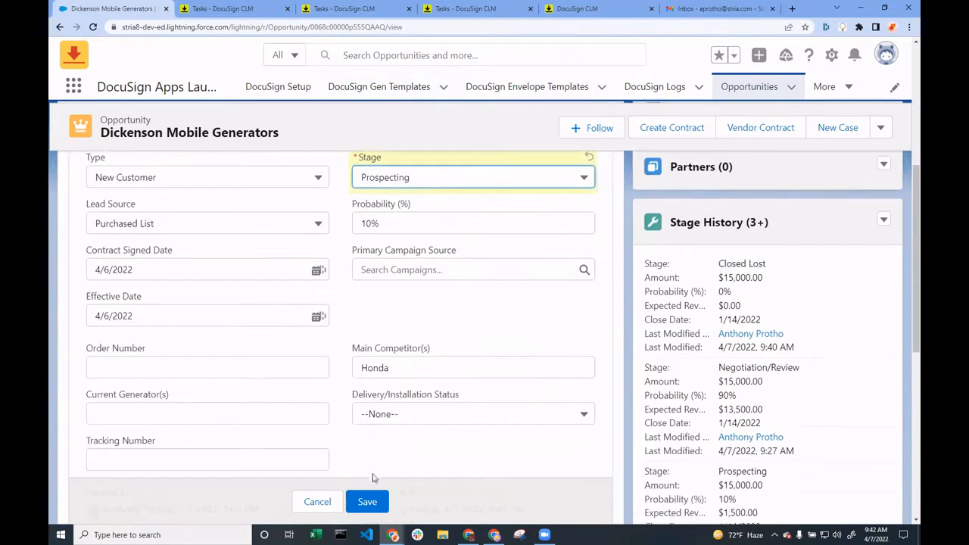
{"action": "left_click", "coordinate": [367, 501]}
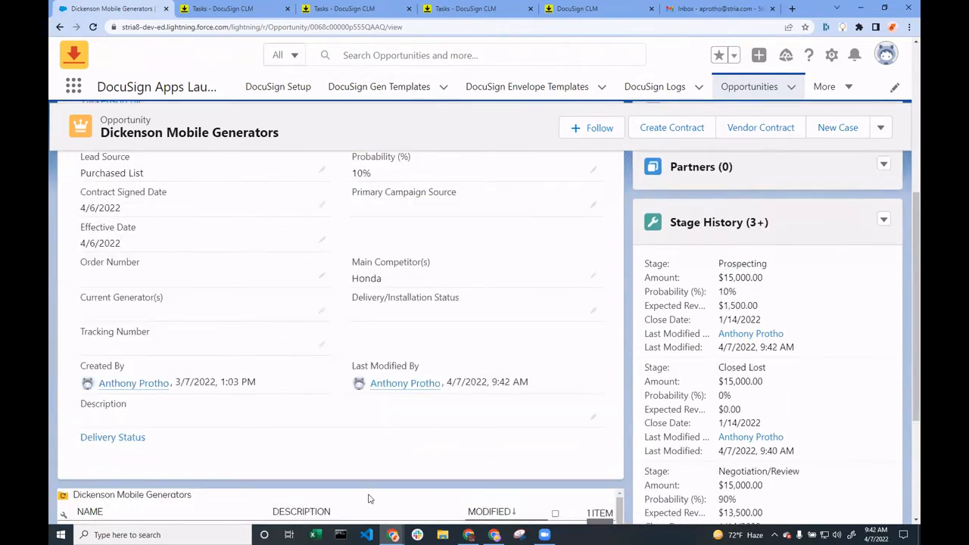
Close all the open DocuSign CLM browser tabs, keeping the opportunity and the Gmail inbox
{"action": "left_click", "coordinate": [288, 9]}
{"action": "left_click", "coordinate": [288, 8]}
{"action": "left_click", "coordinate": [288, 9]}
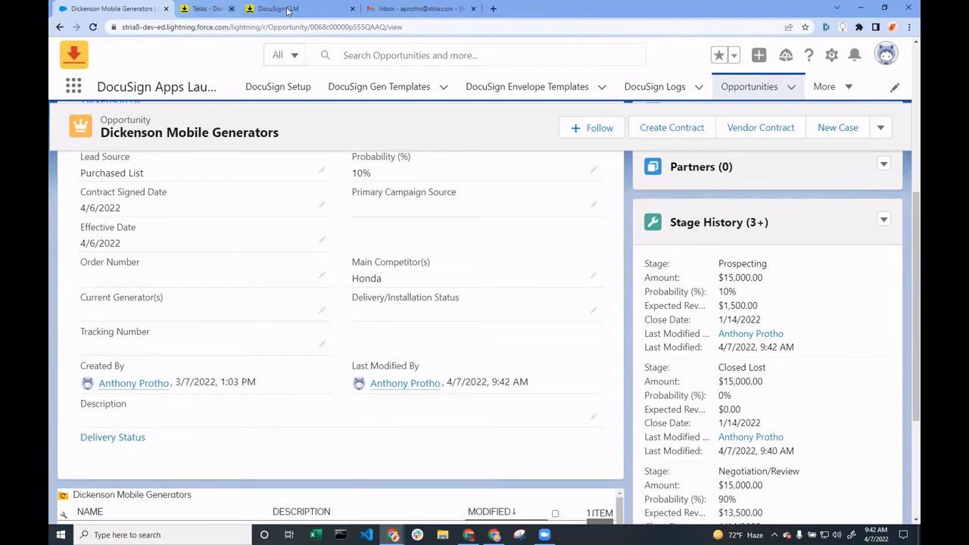
{"action": "left_click", "coordinate": [288, 8]}
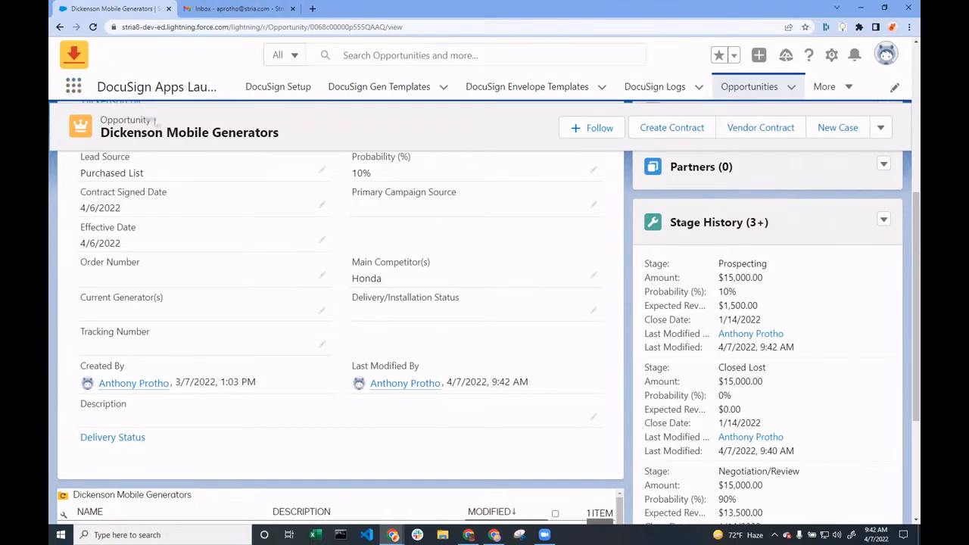
Start generating a vendor contract from the opportunity and select the customer's contact person in the form
{"action": "left_click", "coordinate": [765, 135]}
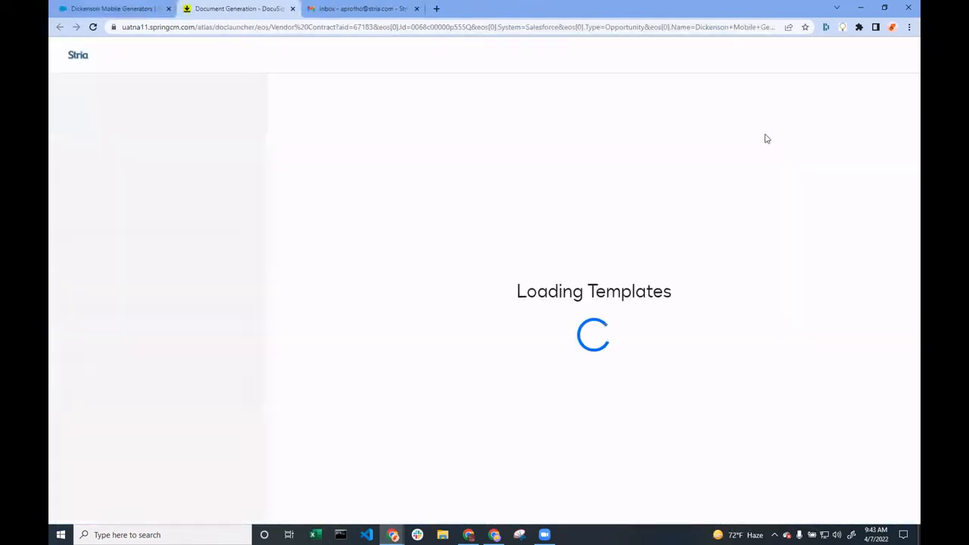
{"action": "left_click", "coordinate": [419, 191]}
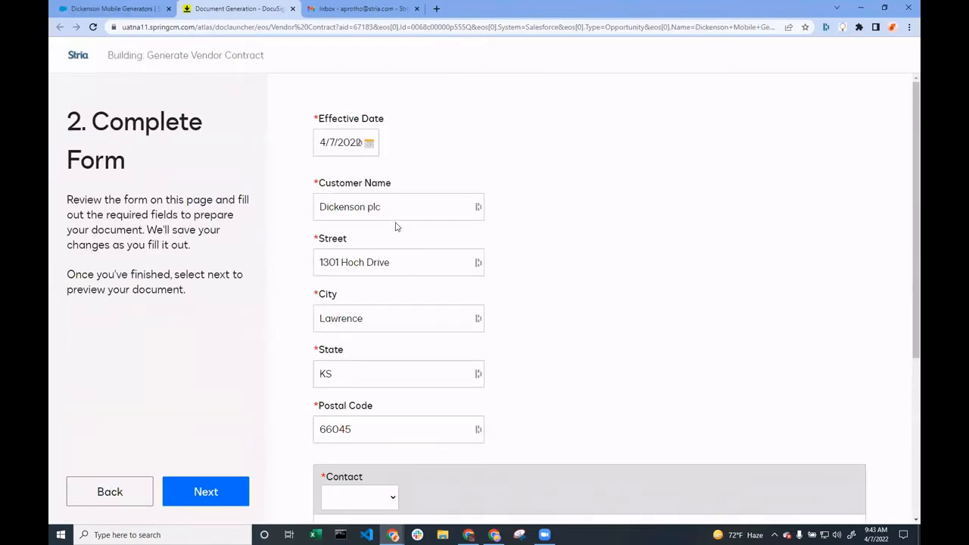
{"action": "scroll", "coordinate": [397, 225], "scroll_direction": "down", "scroll_amount": 3}
{"action": "left_click", "coordinate": [374, 290]}
{"action": "left_click", "coordinate": [372, 336]}
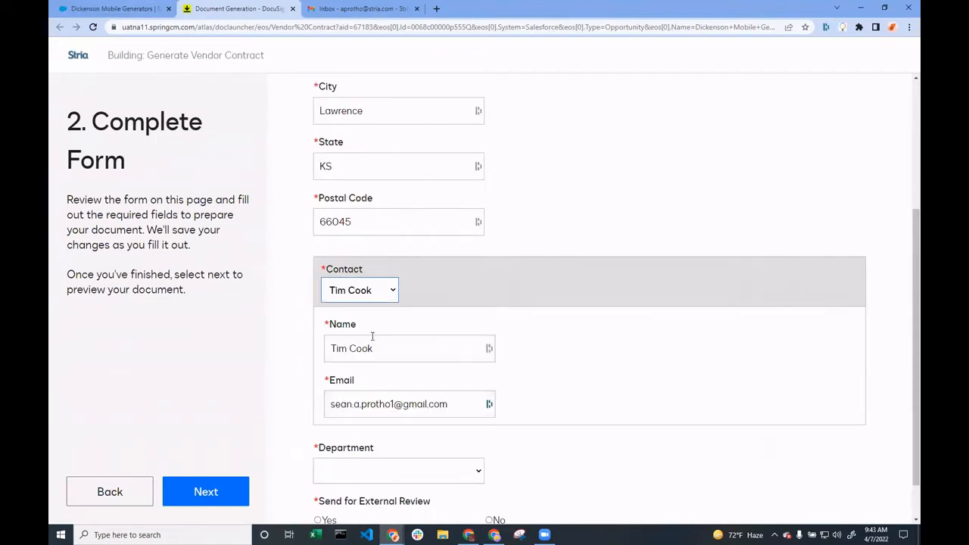
Set the department to Finance, choose No for external review, and continue to the document preview
{"action": "scroll", "coordinate": [431, 288], "scroll_direction": "down", "scroll_amount": 1}
{"action": "left_click", "coordinate": [410, 421]}
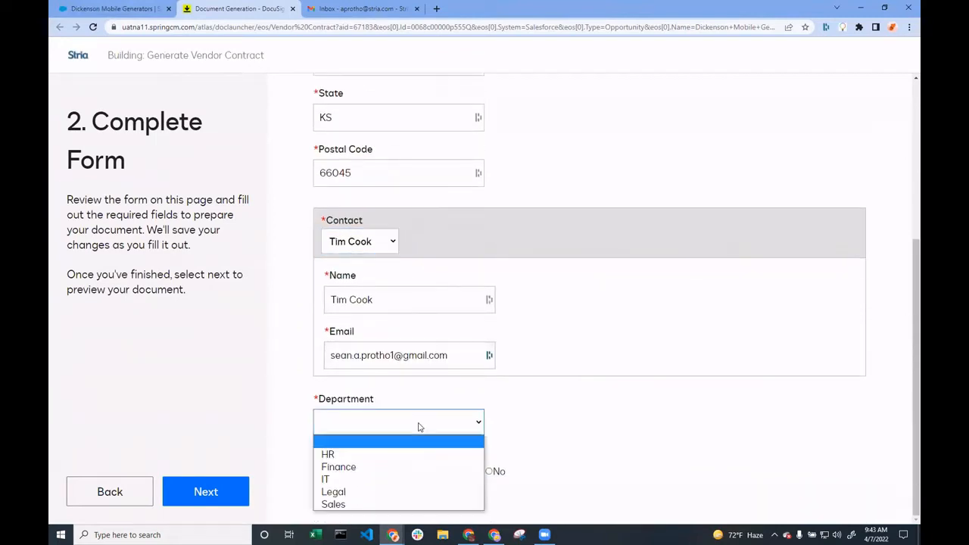
{"action": "left_click", "coordinate": [375, 462]}
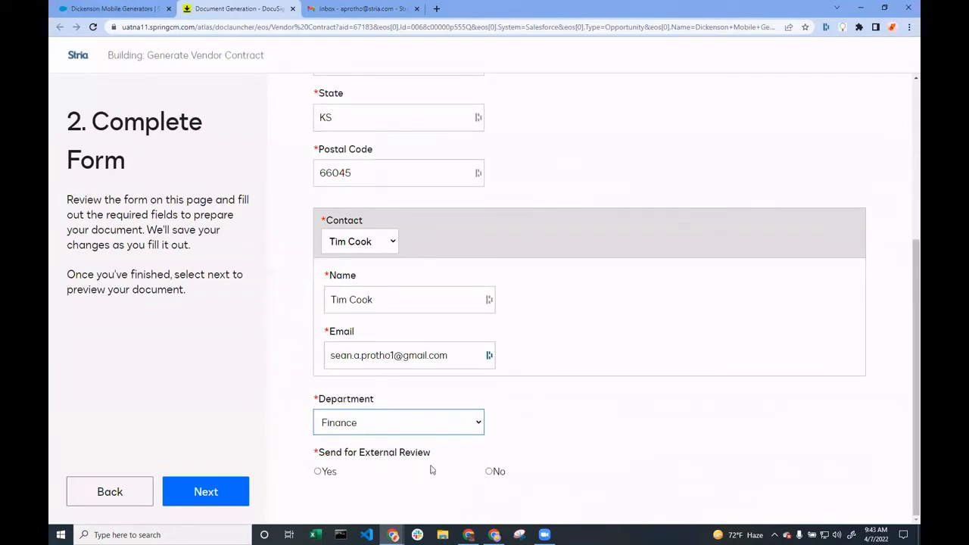
{"action": "left_click", "coordinate": [490, 472]}
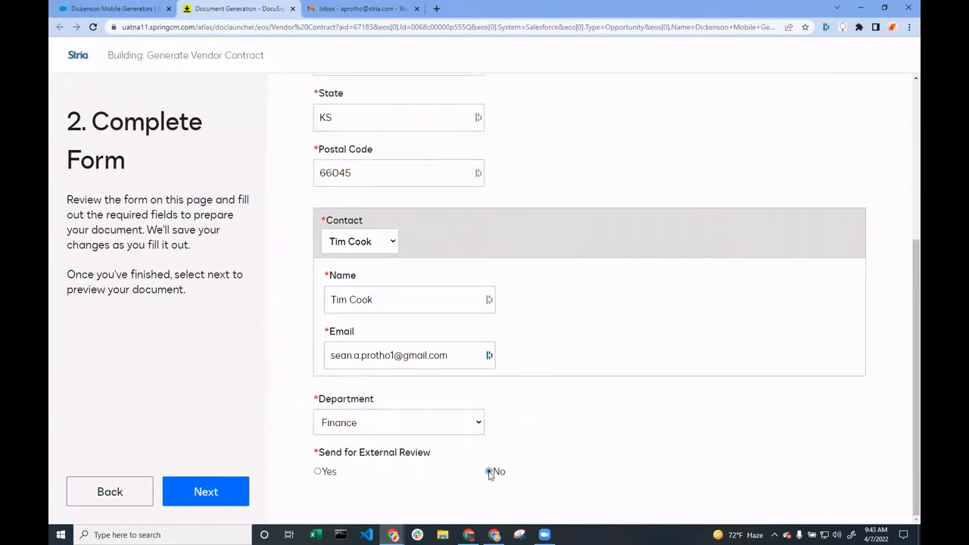
{"action": "left_click", "coordinate": [205, 492]}
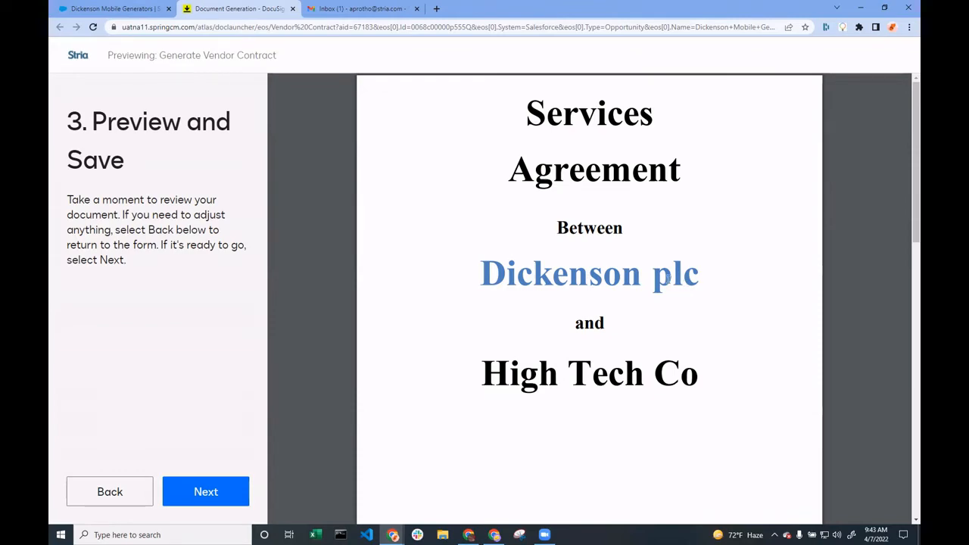
Review the previewed Services Agreement between Dickenson plc and High Tech Co, and finalize the document
{"action": "scroll", "coordinate": [540, 335], "scroll_direction": "down", "scroll_amount": 5}
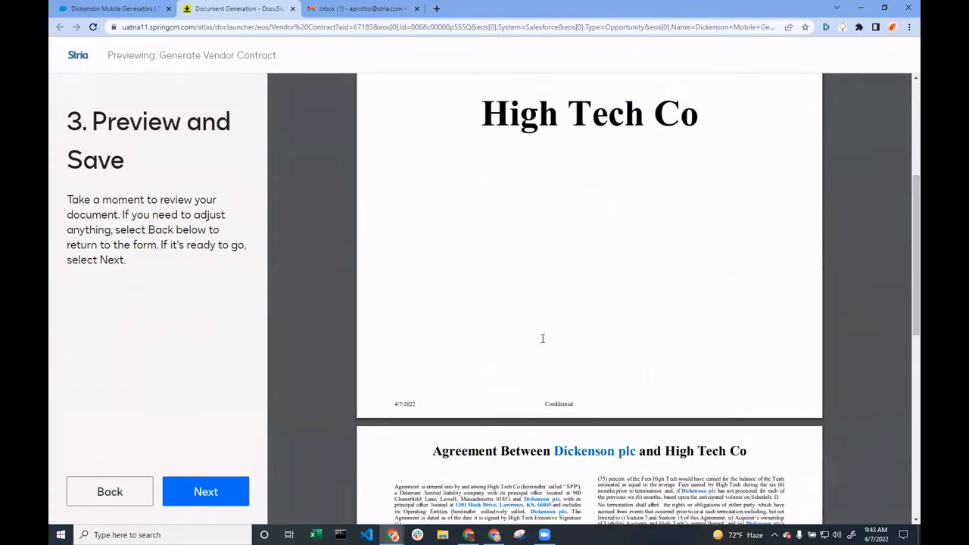
{"action": "scroll", "coordinate": [543, 340], "scroll_direction": "down", "scroll_amount": 3}
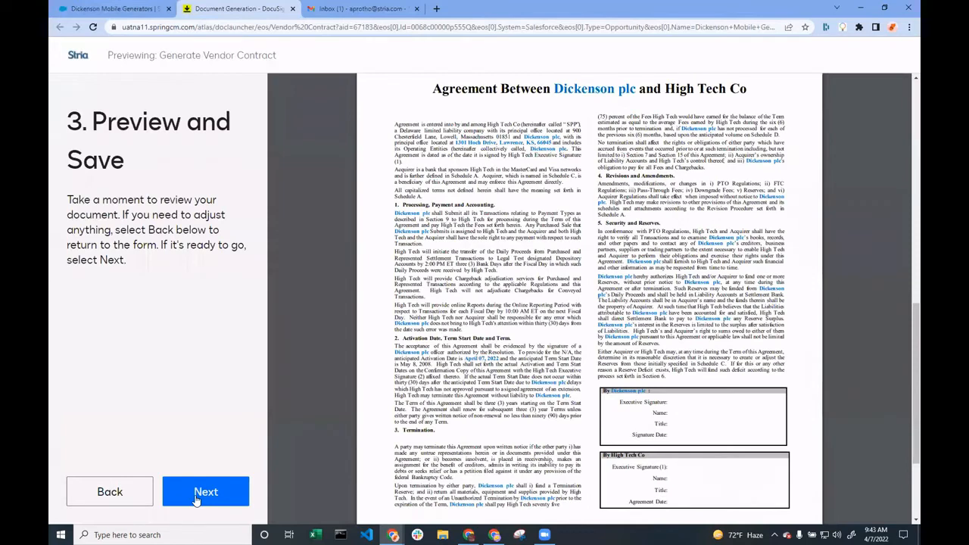
{"action": "left_click", "coordinate": [195, 494]}
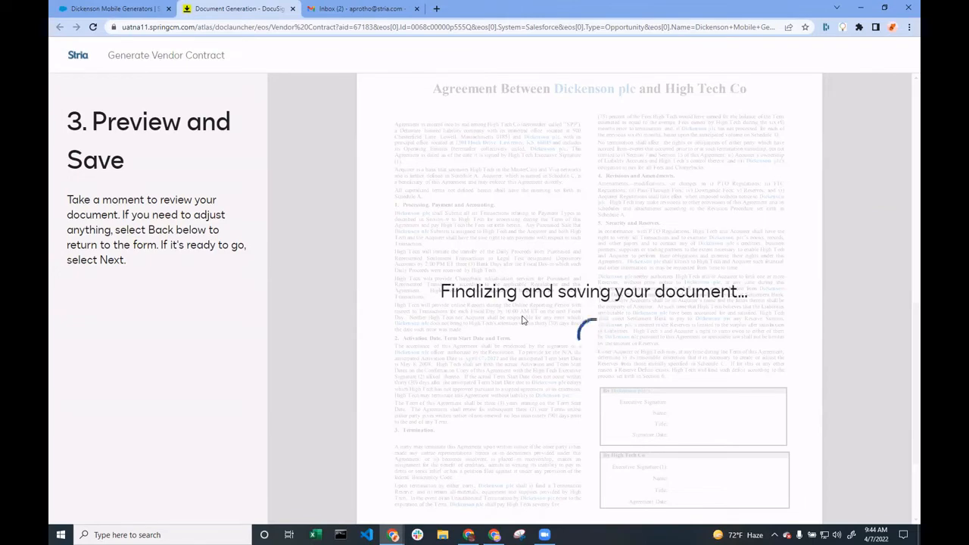
Switch to the Stria Gmail inbox and move the second message in the list to trash
{"action": "left_click", "coordinate": [362, 9]}
{"action": "left_click", "coordinate": [211, 134]}
{"action": "left_click", "coordinate": [296, 88]}
Follow the next-step link in the Contract is Ready for Review email and bring up the generated vendor contract's task
{"action": "left_click", "coordinate": [293, 111]}
{"action": "scroll", "coordinate": [541, 356], "scroll_direction": "down", "scroll_amount": 2}
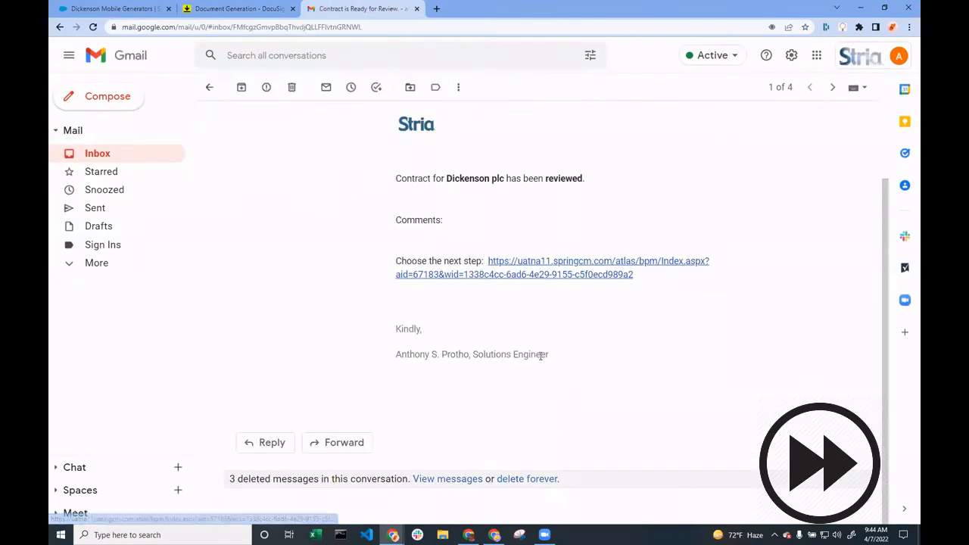
{"action": "left_click", "coordinate": [521, 275]}
{"action": "left_click_drag", "start_coordinate": [477, 8], "coordinate": [356, 8]}
{"action": "left_click", "coordinate": [249, 7]}
{"action": "left_click", "coordinate": [341, 8]}
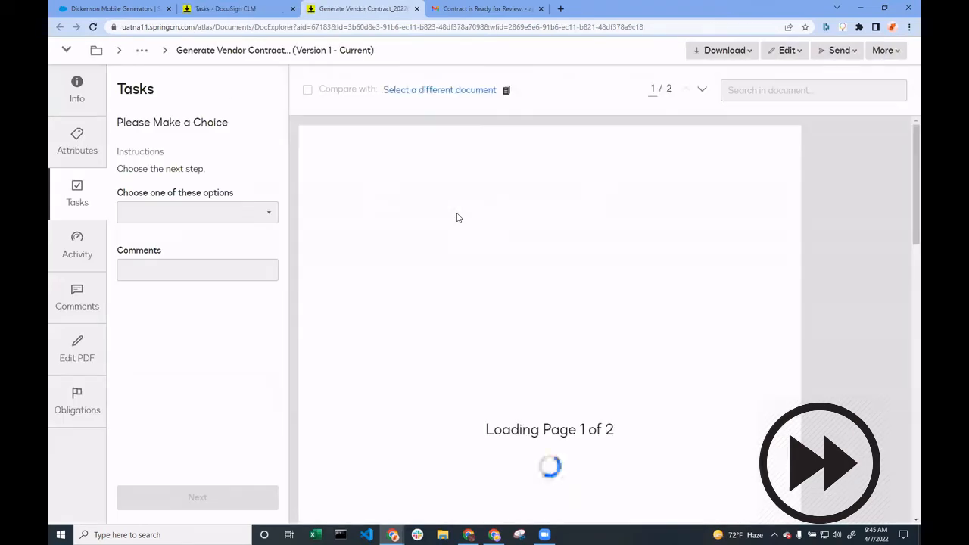
Choose Send for Signature for the contract, add the comment "Please no last minute changes", and submit the task
{"action": "left_click", "coordinate": [197, 212]}
{"action": "left_click", "coordinate": [162, 284]}
{"action": "left_click", "coordinate": [214, 271]}
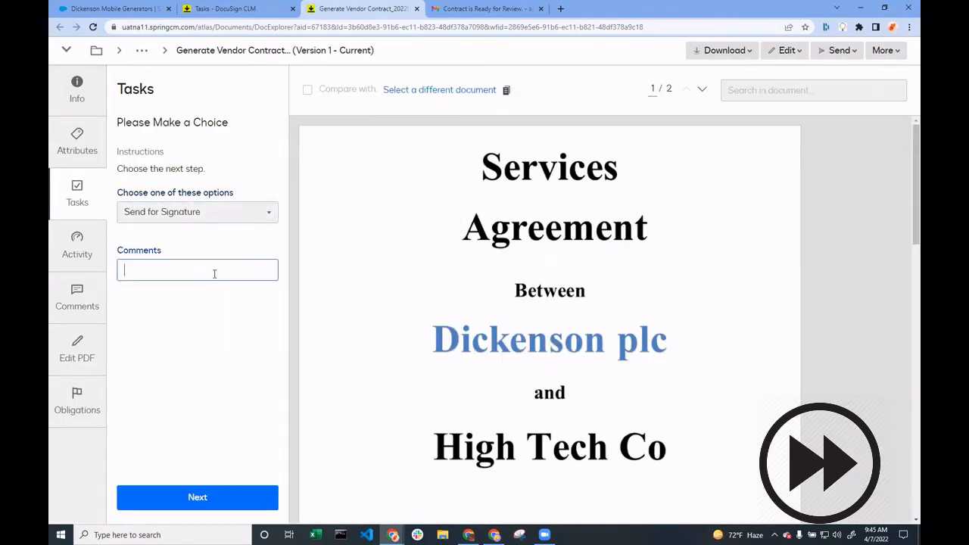
{"action": "type", "text": "Please no last minute changes"}
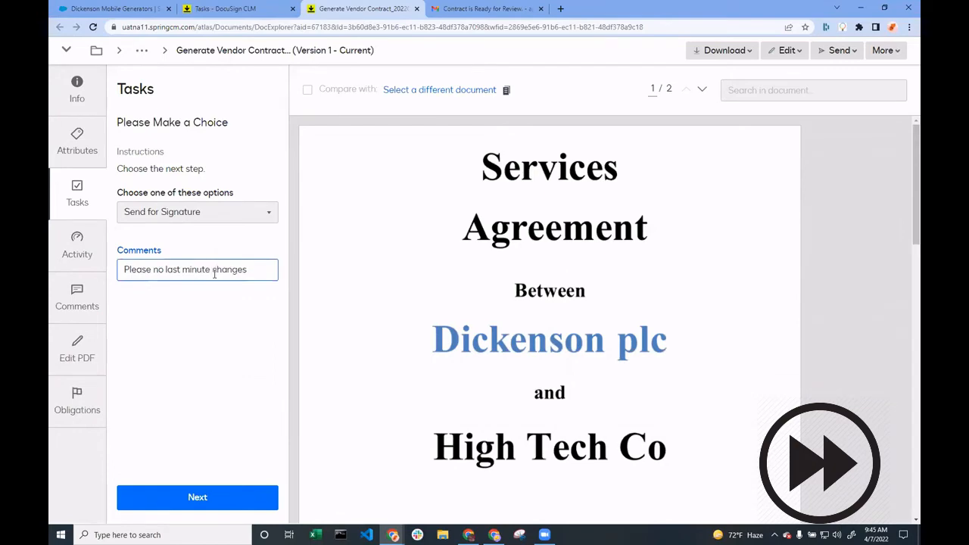
{"action": "left_click", "coordinate": [231, 496]}
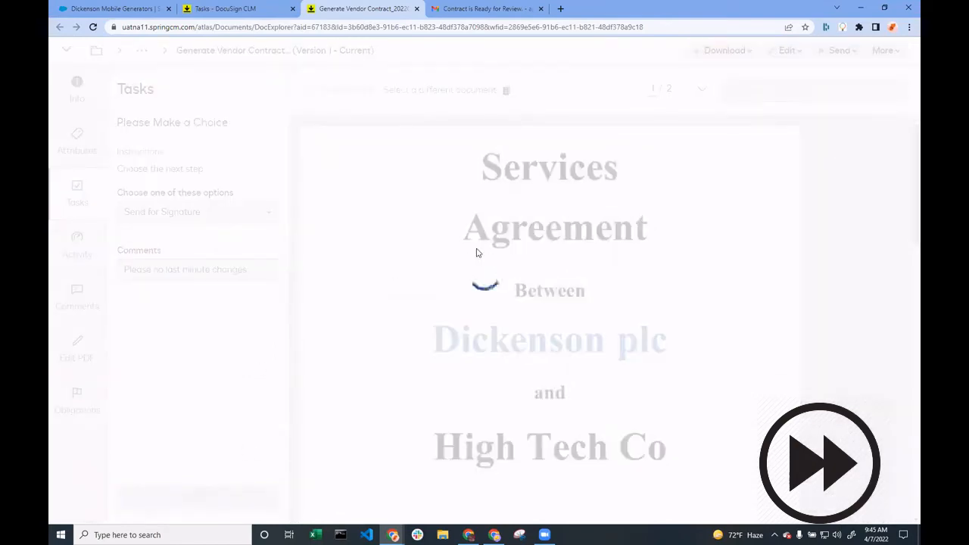
Move the Contract is Ready for Review email to trash in Gmail and return to the vendor contract document
{"action": "left_click", "coordinate": [499, 8]}
{"action": "left_click", "coordinate": [286, 90]}
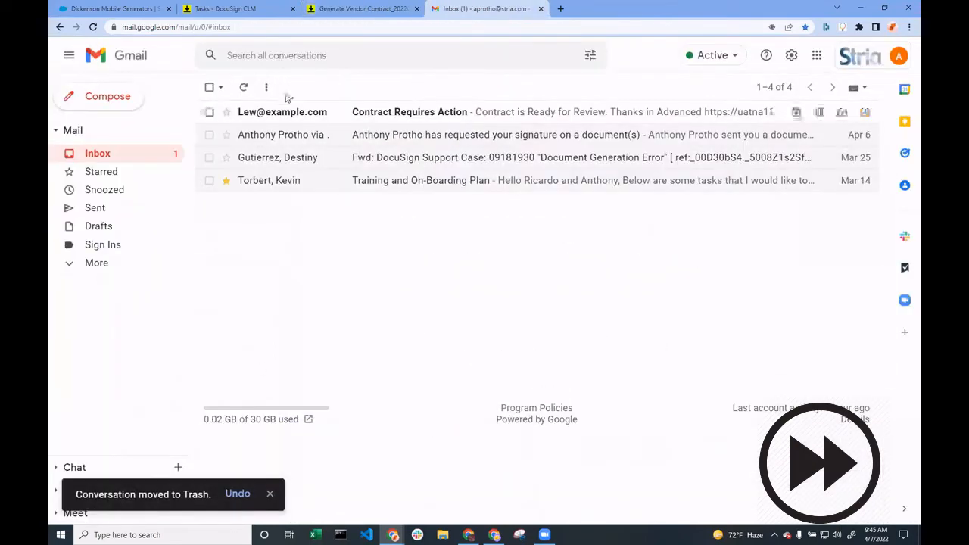
{"action": "left_click", "coordinate": [362, 8]}
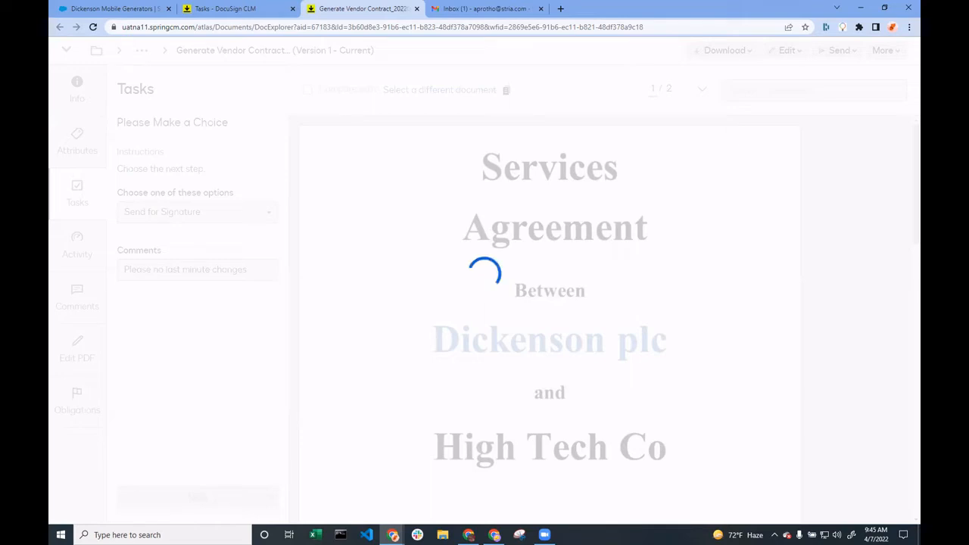
Switch to the browser window with the other Gmail account and refresh its inbox
{"action": "left_click", "coordinate": [494, 534]}
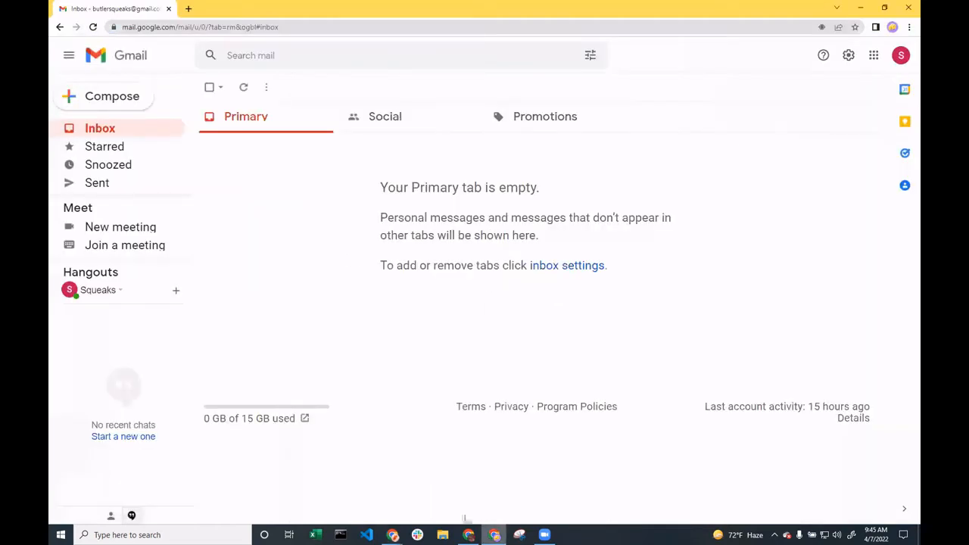
{"action": "left_click", "coordinate": [92, 27]}
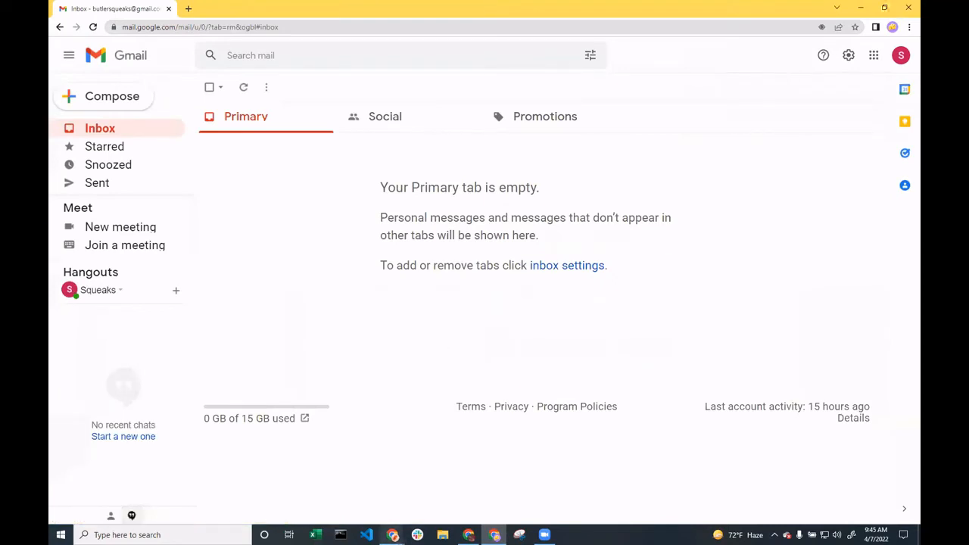
Return to the main browser window and follow the task link in the Contract Requires Action email in Gmail
{"action": "mouse_move", "coordinate": [401, 523]}
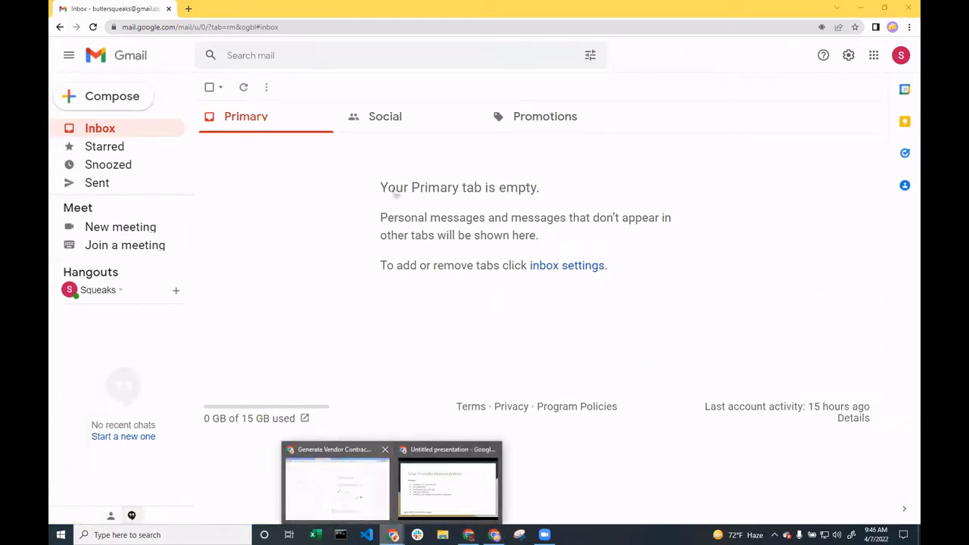
{"action": "left_click", "coordinate": [357, 493]}
{"action": "left_click", "coordinate": [486, 9]}
{"action": "left_click", "coordinate": [325, 114]}
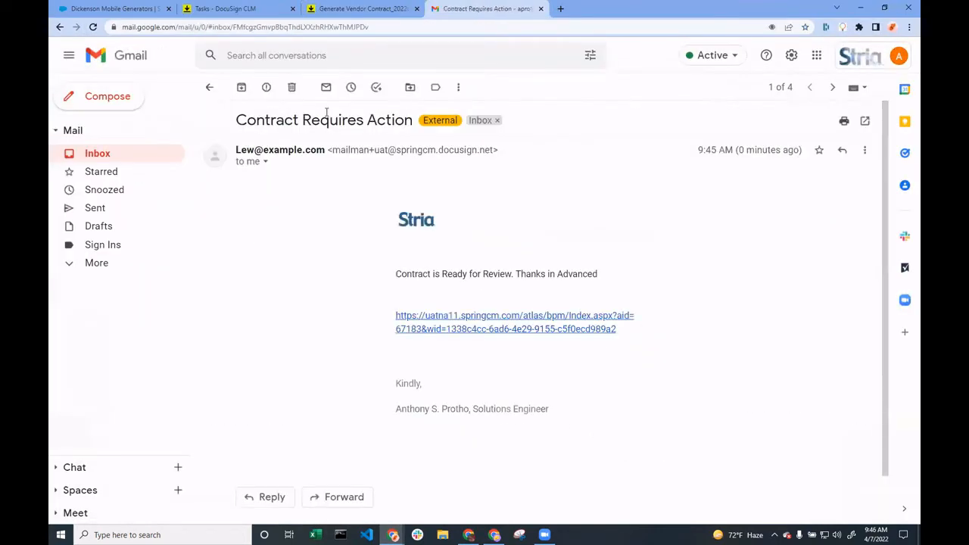
{"action": "scroll", "coordinate": [447, 352], "scroll_direction": "down", "scroll_amount": 1}
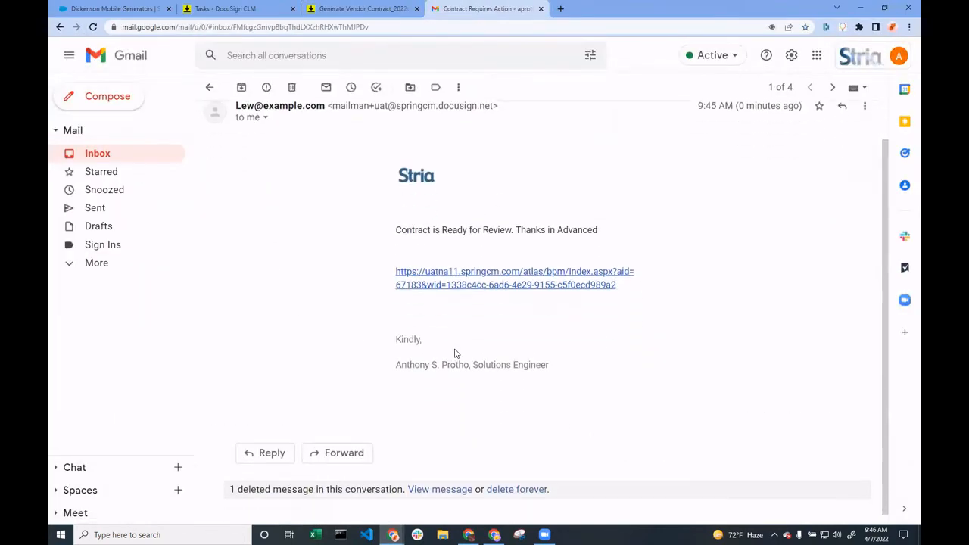
{"action": "left_click", "coordinate": [483, 274]}
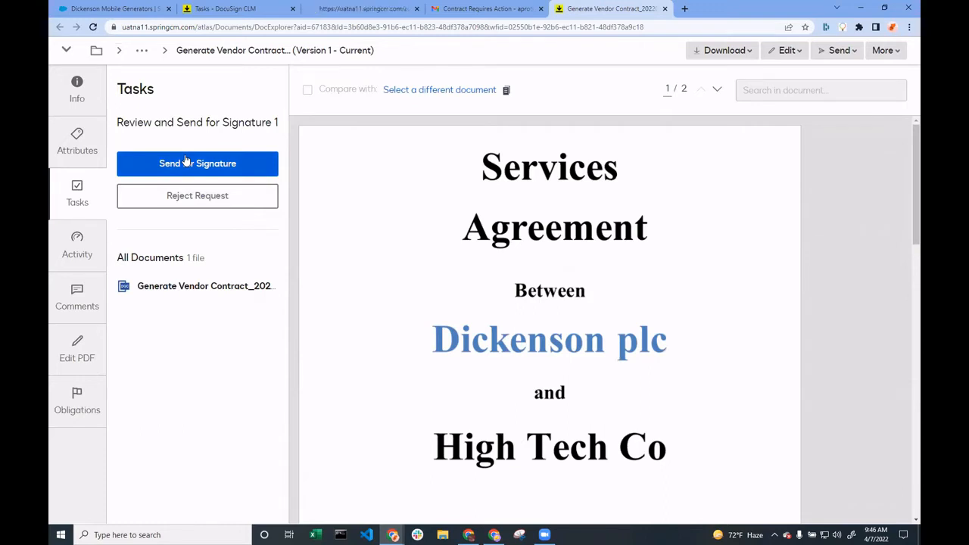
Choose Send for Signature on the generated vendor contract and send the prepared DocuSign envelope to its two recipients
{"action": "left_click", "coordinate": [186, 162]}
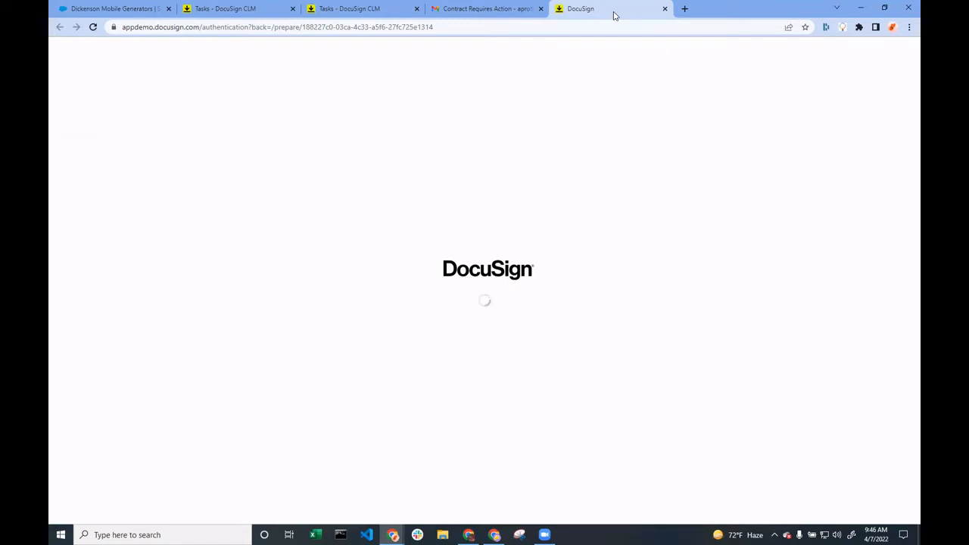
{"action": "left_click_drag", "start_coordinate": [612, 13], "coordinate": [498, 20]}
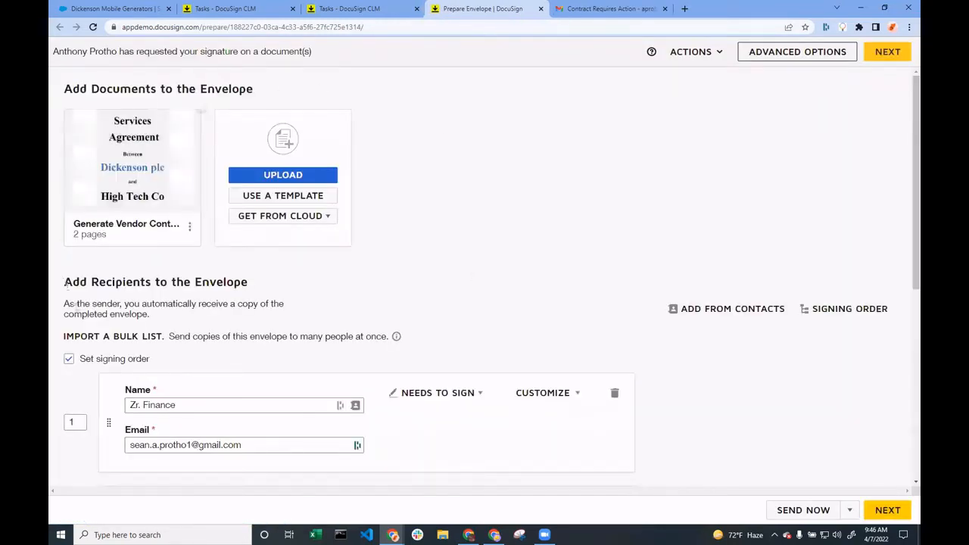
{"action": "scroll", "coordinate": [510, 245], "scroll_direction": "down", "scroll_amount": 3}
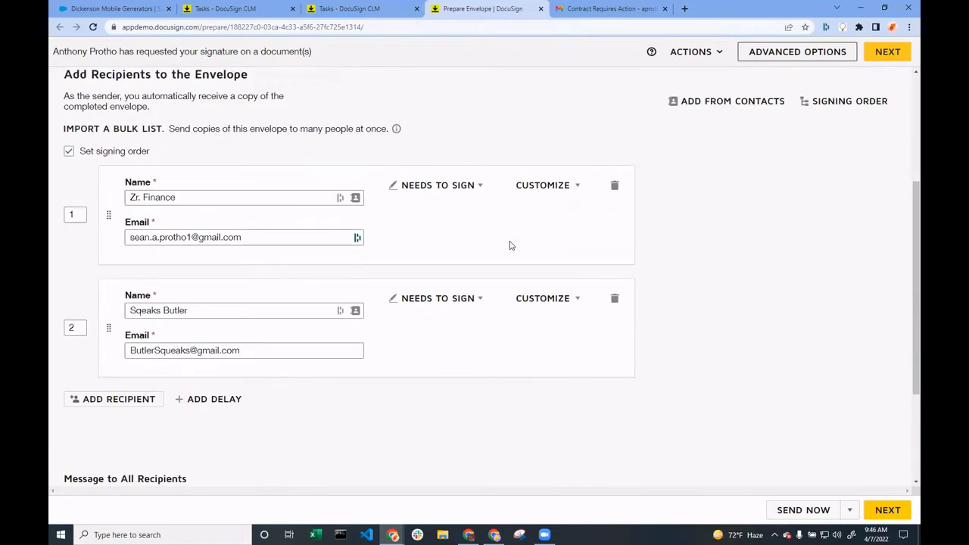
{"action": "left_click", "coordinate": [790, 513]}
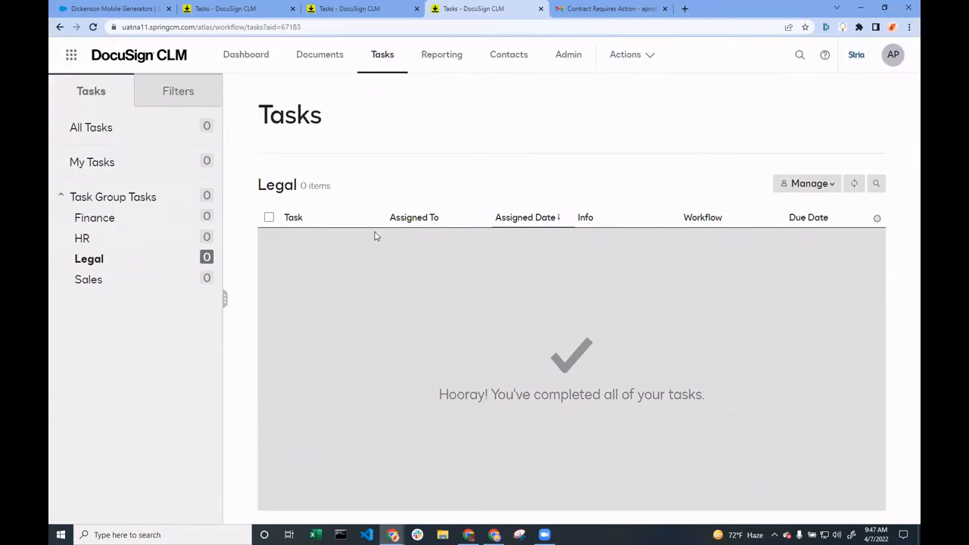
Go to the workflow activity administration in DocuSign CLM and open the executing Vendor Contract Workflow
{"action": "left_click", "coordinate": [380, 8]}
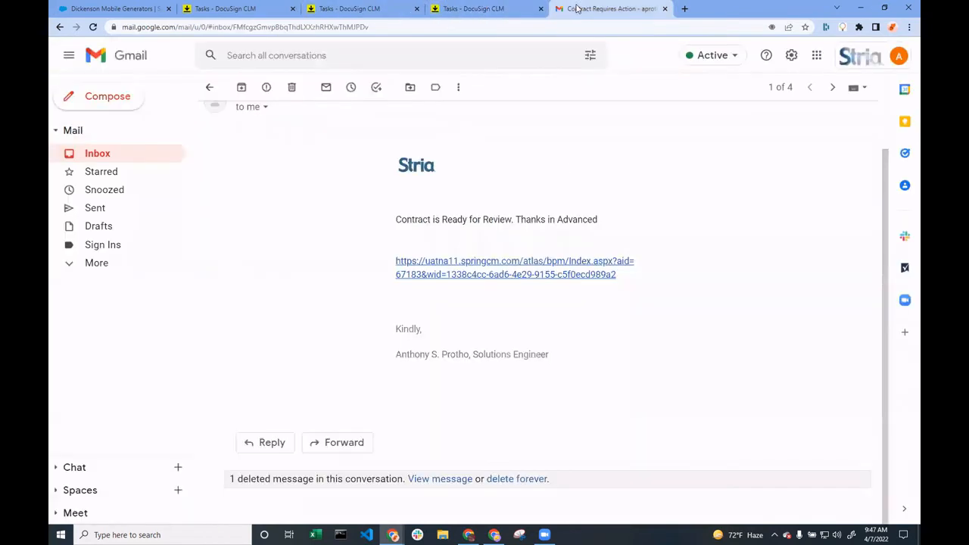
{"action": "left_click", "coordinate": [575, 9]}
{"action": "left_click", "coordinate": [481, 10]}
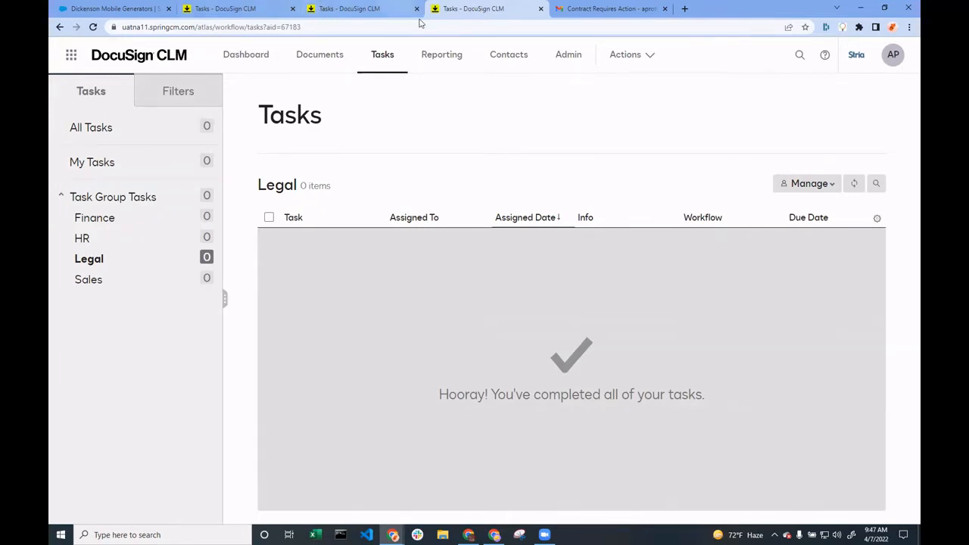
{"action": "left_click", "coordinate": [574, 61]}
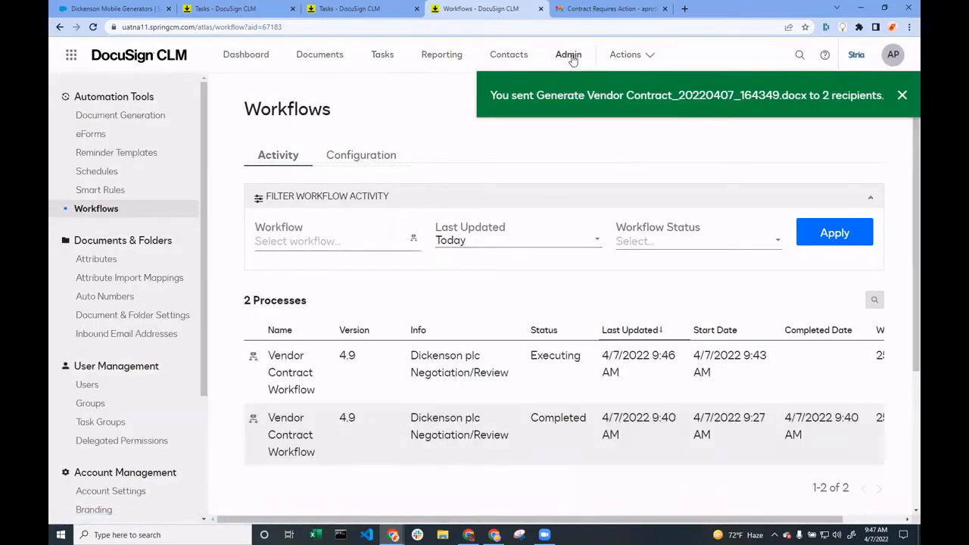
{"action": "left_click", "coordinate": [288, 372]}
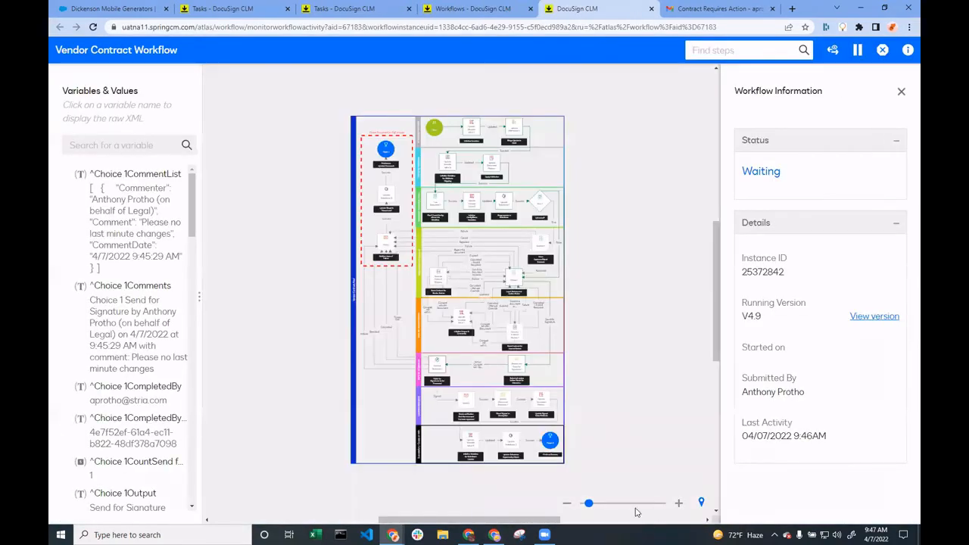
Follow the Send for Signature path in the workflow diagram and examine the Review and Send for Signature 1 step's details
{"action": "left_click", "coordinate": [635, 506]}
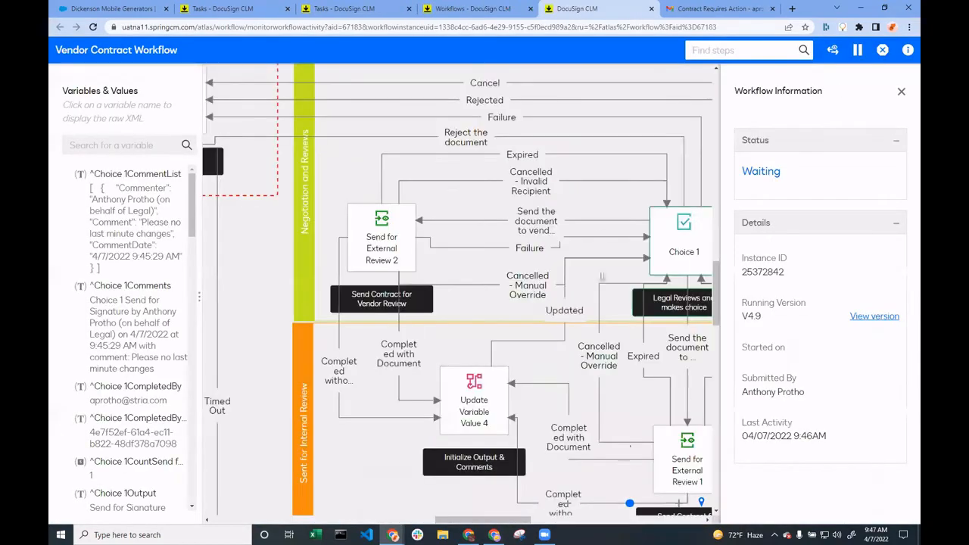
{"action": "left_click_drag", "start_coordinate": [599, 196], "coordinate": [227, 379]}
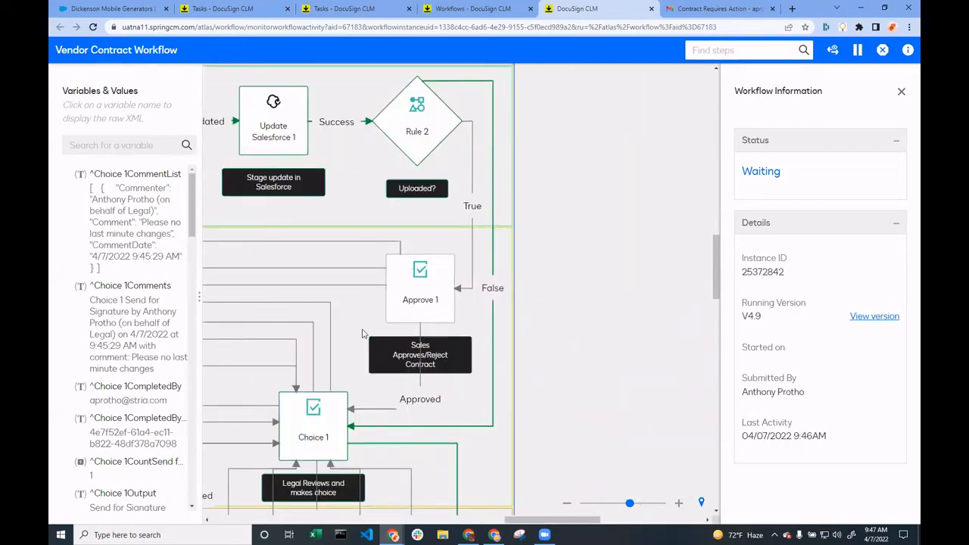
{"action": "left_click_drag", "start_coordinate": [354, 344], "coordinate": [437, 67]}
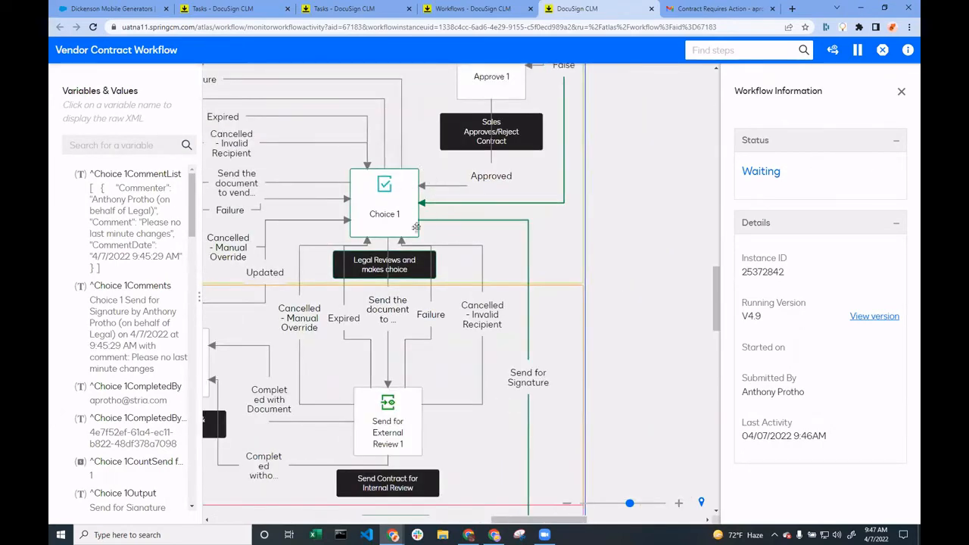
{"action": "mouse_move", "coordinate": [530, 270]}
{"action": "left_mouse_down"}
{"action": "mouse_move", "coordinate": [548, 108]}
{"action": "mouse_move", "coordinate": [513, 318]}
{"action": "mouse_move", "coordinate": [564, 139]}
{"action": "left_mouse_up"}
{"action": "left_click_drag", "start_coordinate": [484, 397], "coordinate": [522, 291]}
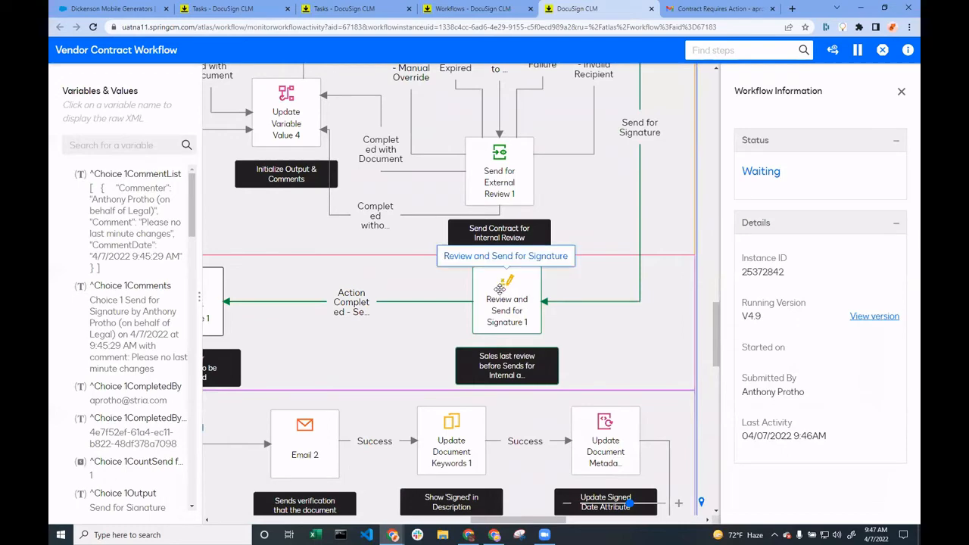
{"action": "left_click", "coordinate": [494, 301]}
{"action": "scroll", "coordinate": [788, 326], "scroll_direction": "down", "scroll_amount": 3}
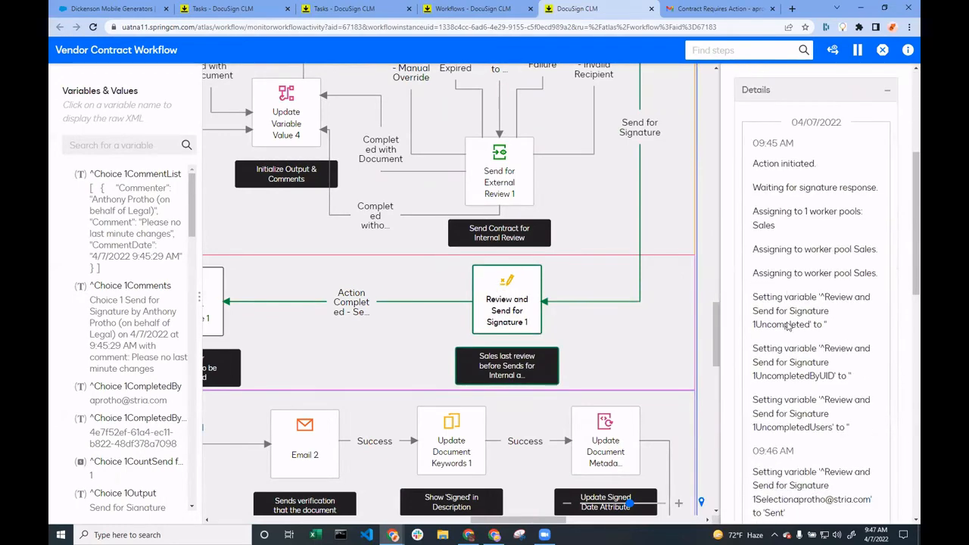
Inspect the Wait for Signature 1 step in the Sent for eSignature lane and read its details
{"action": "left_click_drag", "start_coordinate": [355, 352], "coordinate": [546, 343]}
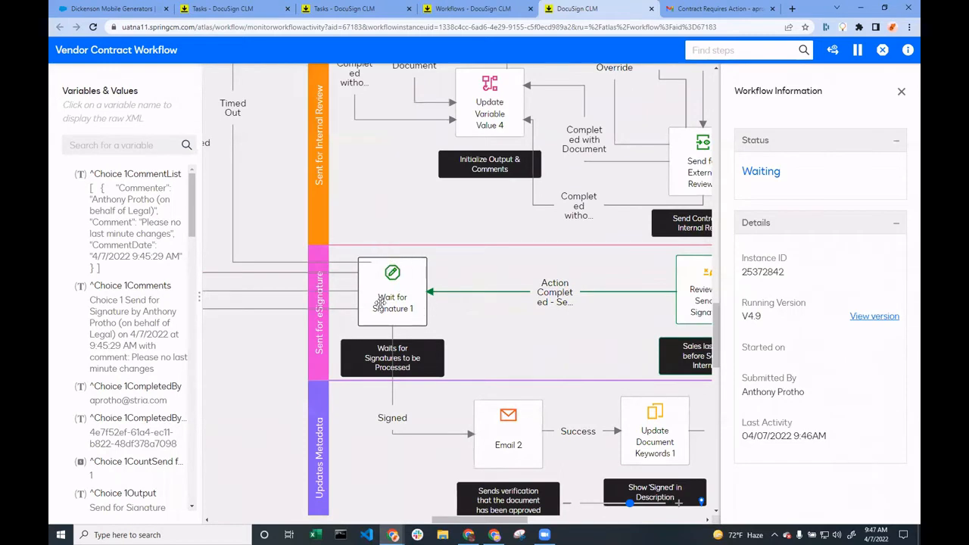
{"action": "left_click", "coordinate": [414, 293]}
{"action": "left_click_drag", "start_coordinate": [515, 353], "coordinate": [517, 338]}
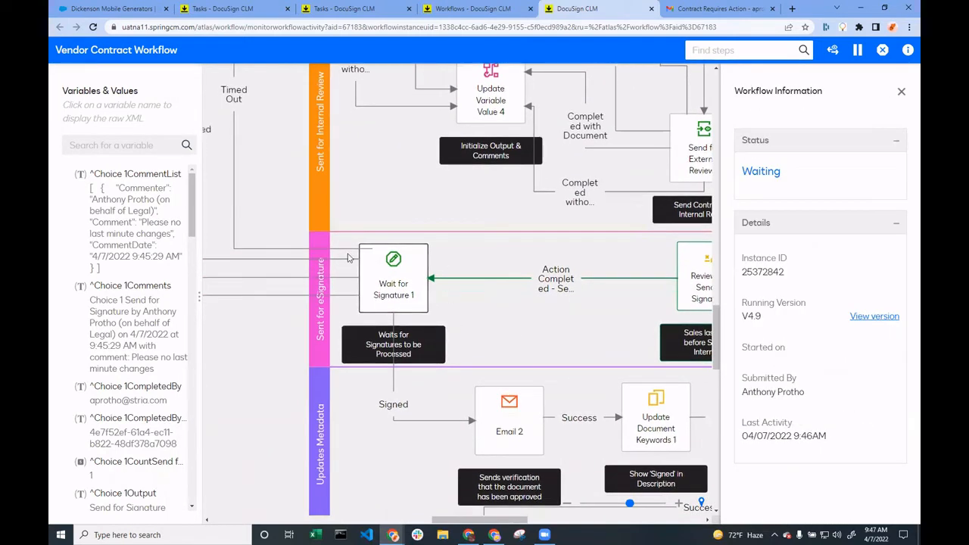
{"action": "left_click", "coordinate": [386, 266]}
{"action": "scroll", "coordinate": [831, 421], "scroll_direction": "down", "scroll_amount": 3}
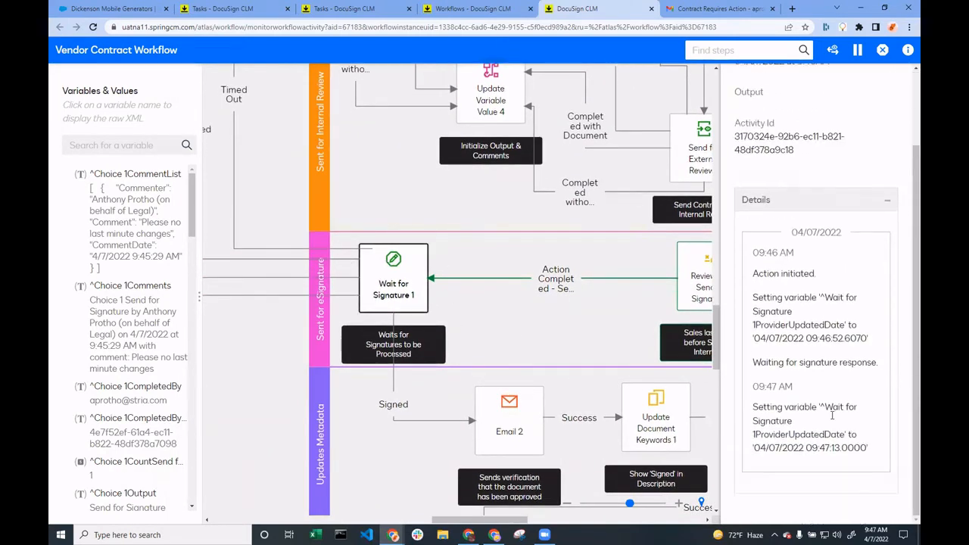
{"action": "scroll", "coordinate": [831, 421], "scroll_direction": "up", "scroll_amount": 3}
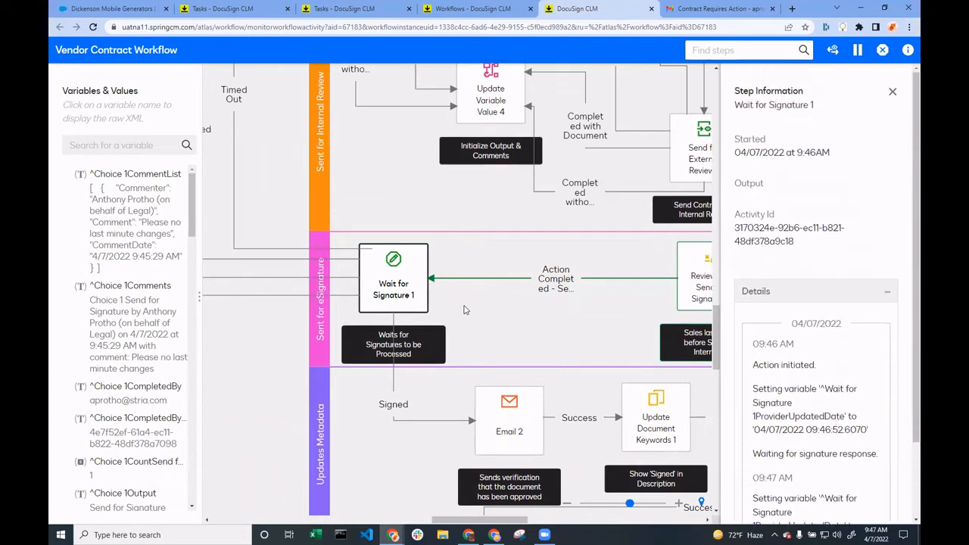
Examine the Failure, Rejected, Cancelled and Timed Out paths leading from the Wait for Signature 1 step
{"action": "left_click_drag", "start_coordinate": [468, 312], "coordinate": [634, 312]}
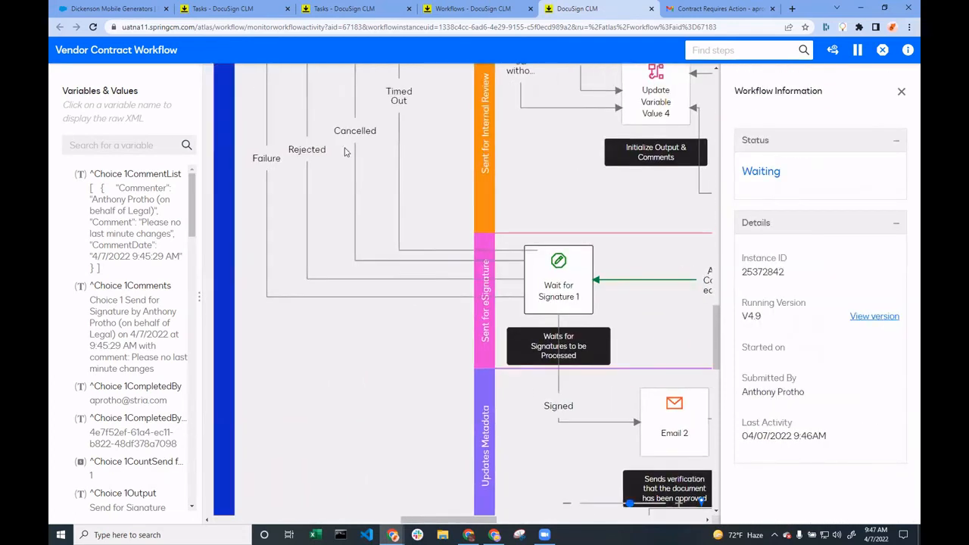
{"action": "left_click_drag", "start_coordinate": [456, 179], "coordinate": [498, 210]}
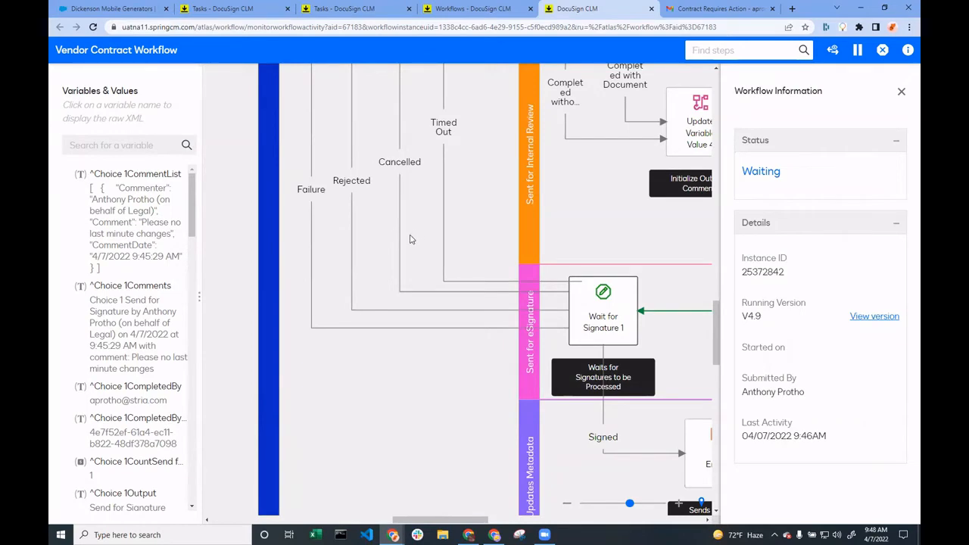
{"action": "left_click_drag", "start_coordinate": [481, 215], "coordinate": [292, 234]}
{"action": "left_click_drag", "start_coordinate": [439, 242], "coordinate": [403, 247]}
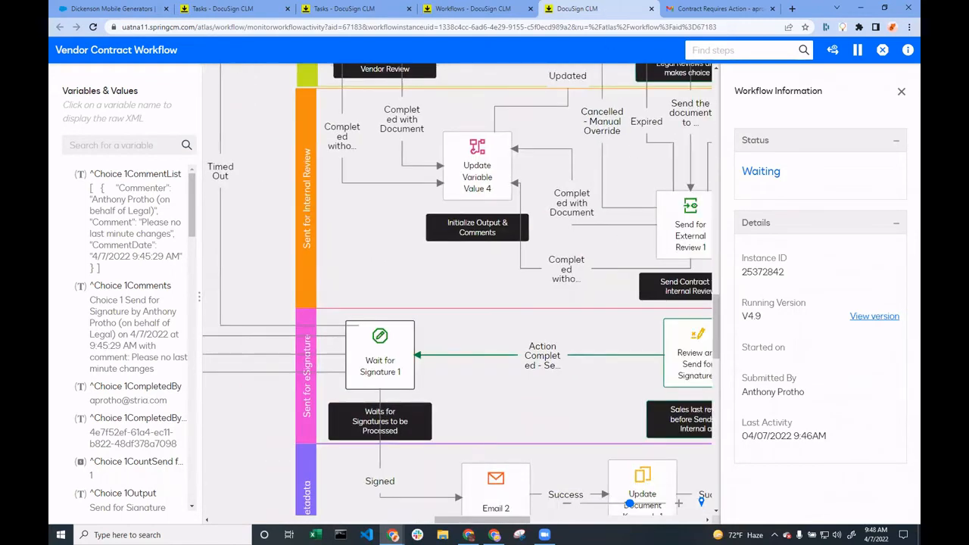
Switch to the browser window with the other Gmail account, open the signature request email, and bring up its document for review
{"action": "key", "text": "alt+Tab"}
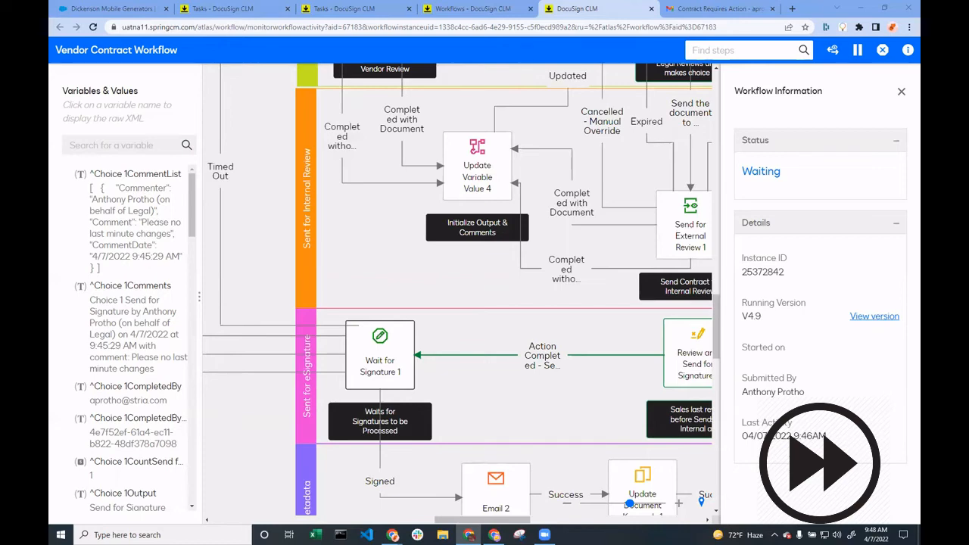
{"action": "left_click", "coordinate": [495, 535]}
{"action": "left_click", "coordinate": [493, 150]}
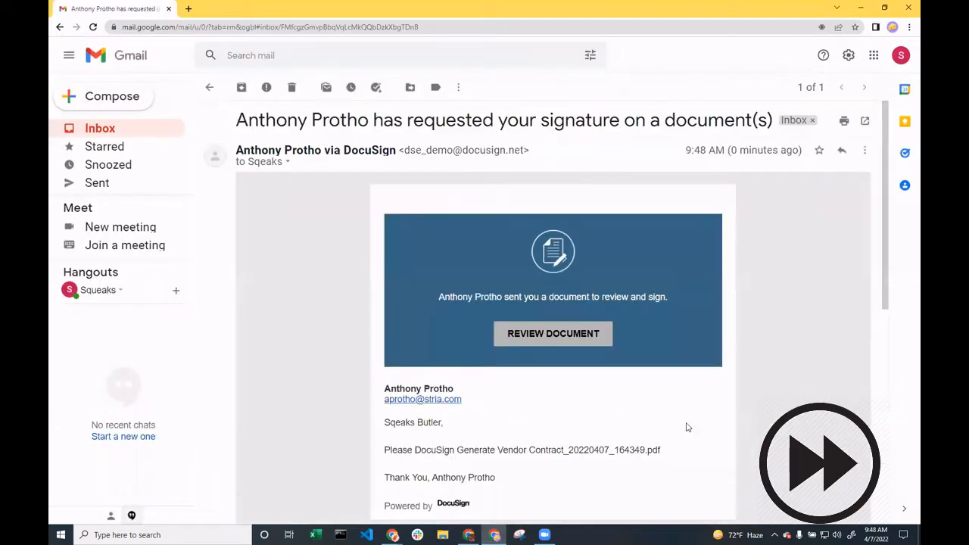
{"action": "left_click", "coordinate": [577, 412]}
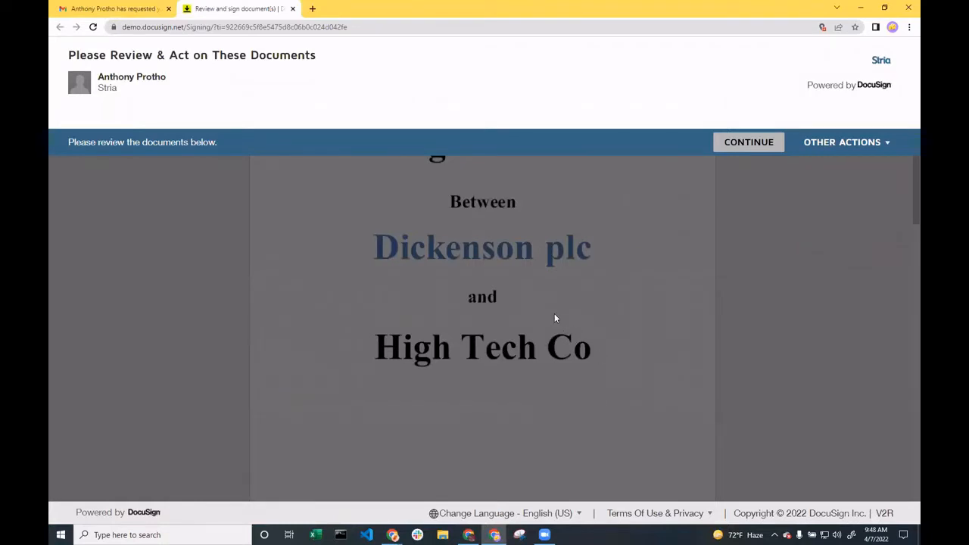
Sign the Dickenson plc executive signature field with the saved signature and finish signing without logging in to DocuSign
{"action": "left_click", "coordinate": [733, 148]}
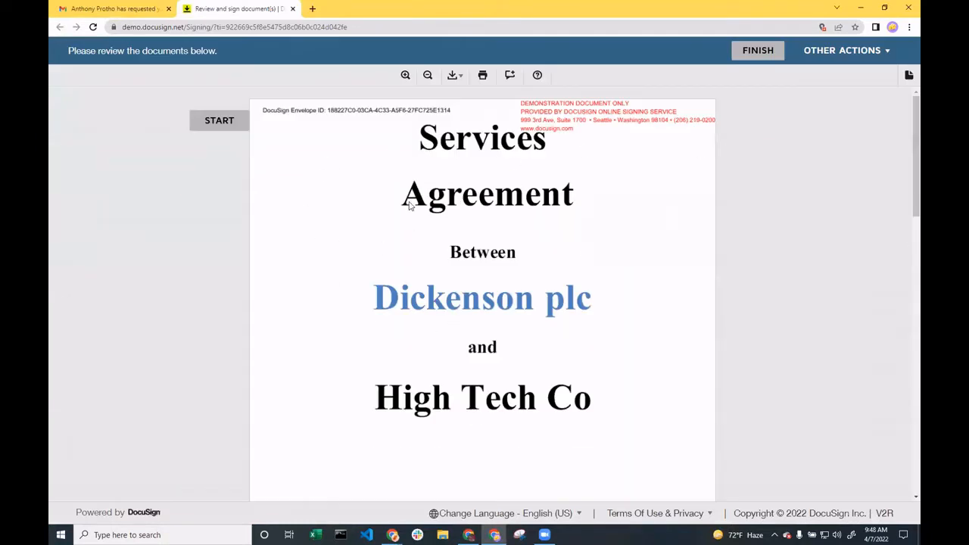
{"action": "left_click", "coordinate": [224, 123]}
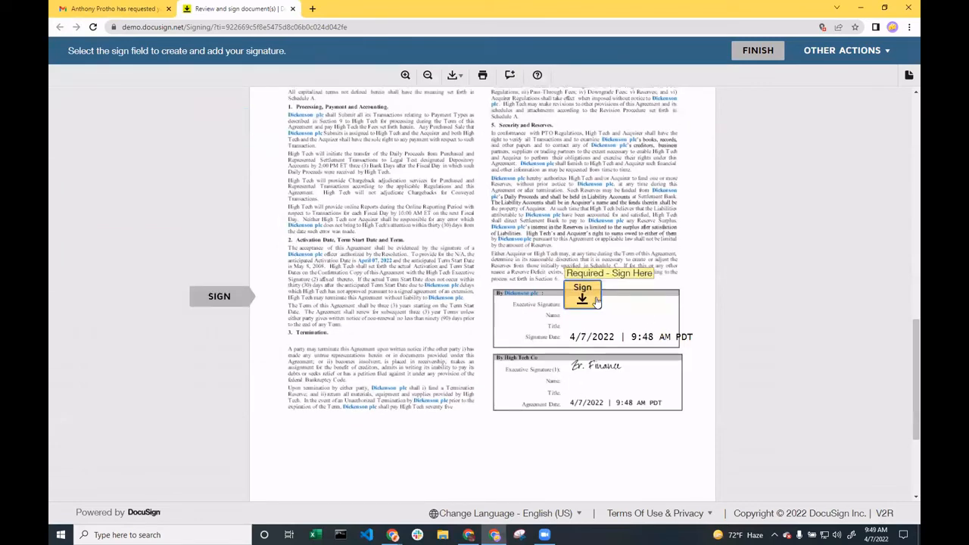
{"action": "left_click", "coordinate": [596, 300]}
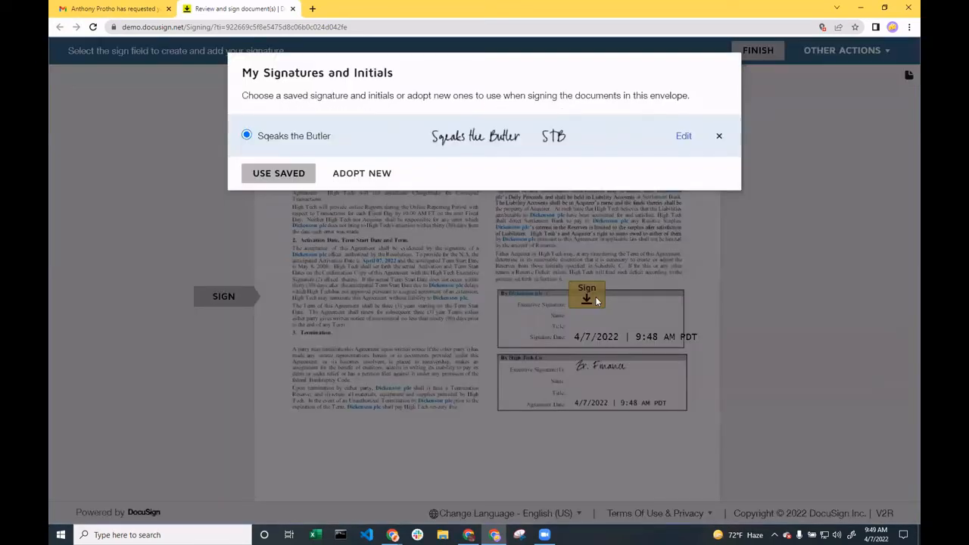
{"action": "left_click", "coordinate": [278, 176]}
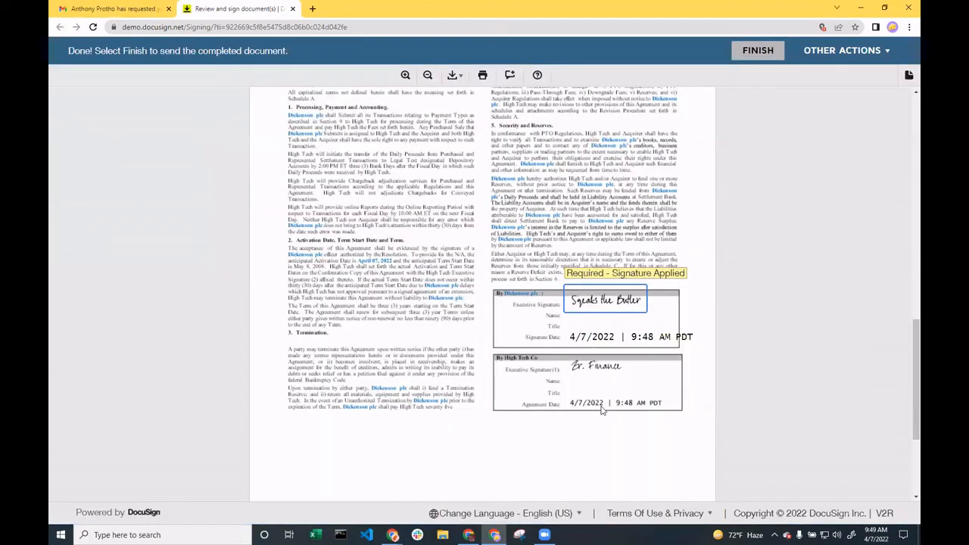
{"action": "left_click", "coordinate": [755, 53]}
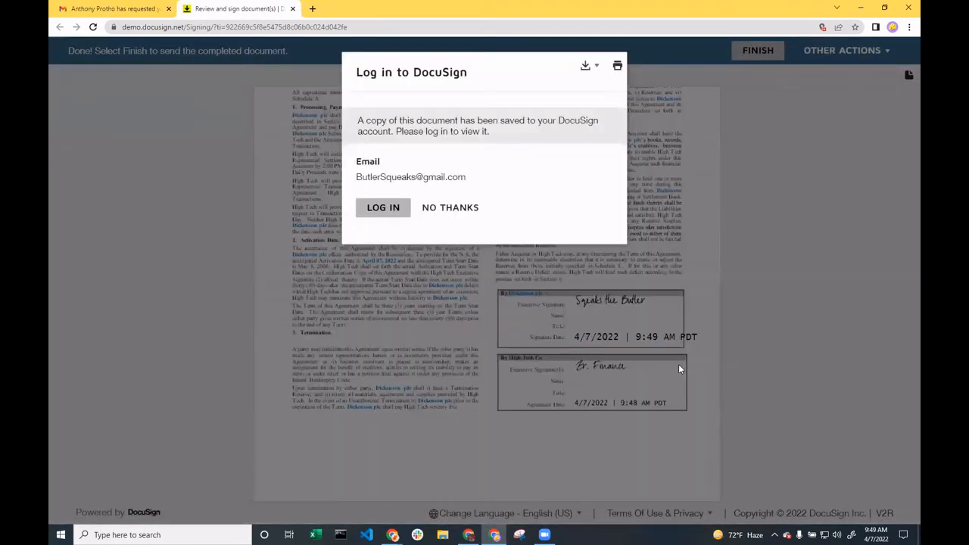
{"action": "left_click", "coordinate": [452, 209]}
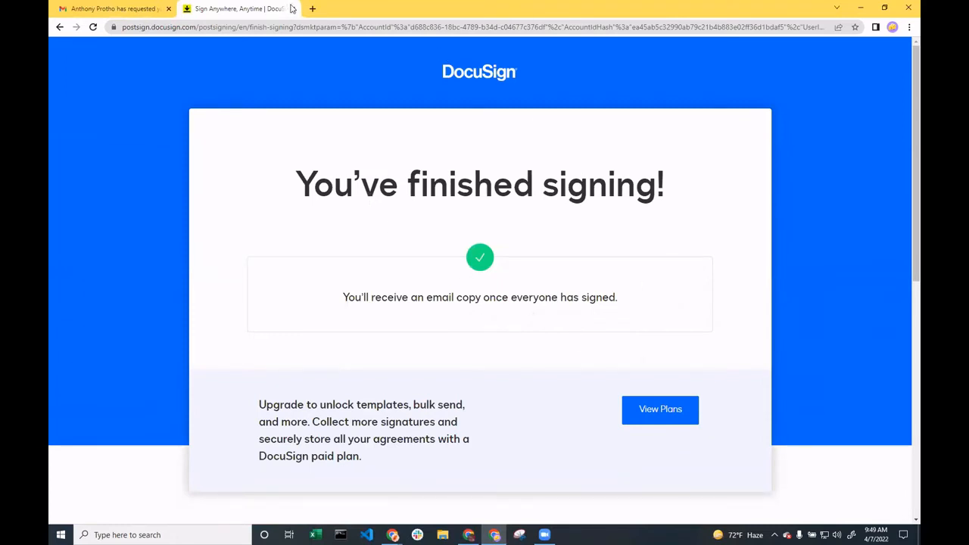
Close the finished signing page and return to the Vendor Contract Workflow diagram in the main browser window
{"action": "left_click", "coordinate": [293, 8]}
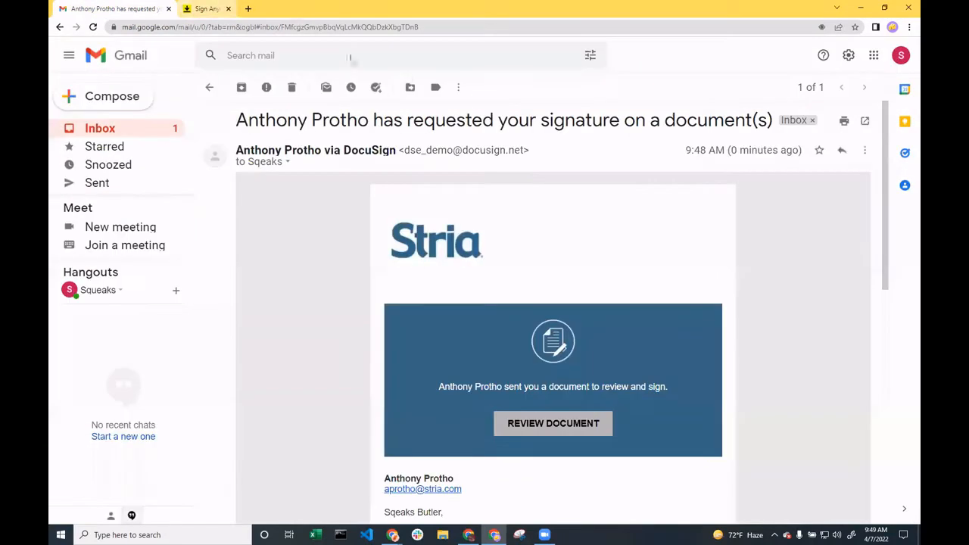
{"action": "left_click", "coordinate": [861, 7]}
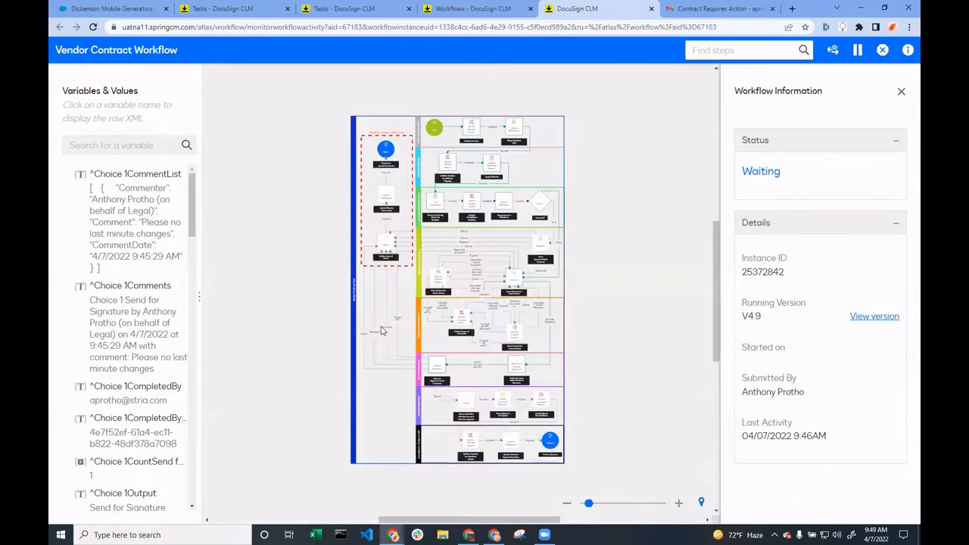
{"action": "left_click", "coordinate": [613, 504]}
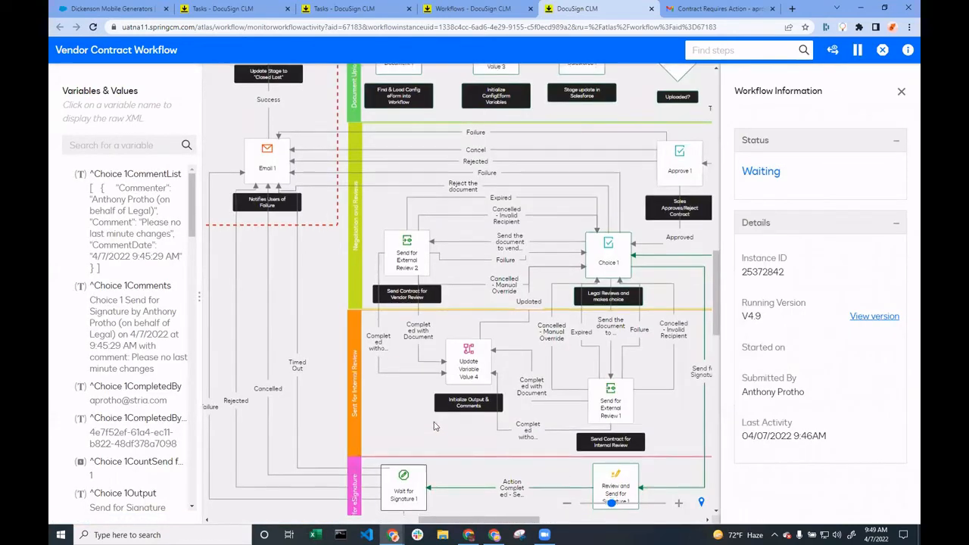
Examine the Vendor Contract Workflow's progress from Wait for Signature 1 through the Updates Metadata stage
{"action": "scroll", "coordinate": [434, 426], "scroll_direction": "down", "scroll_amount": 5}
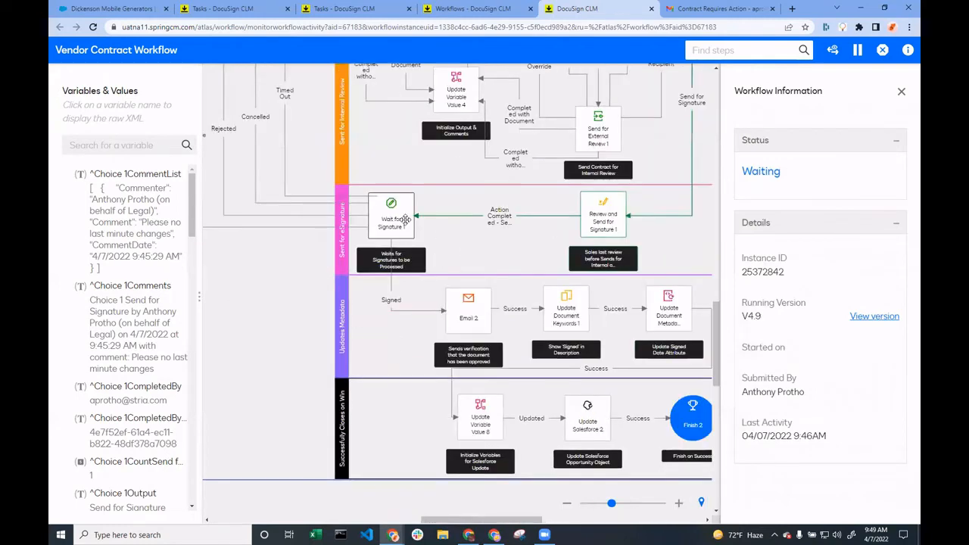
{"action": "left_click", "coordinate": [406, 219]}
{"action": "left_click_drag", "start_coordinate": [406, 219], "coordinate": [285, 148]}
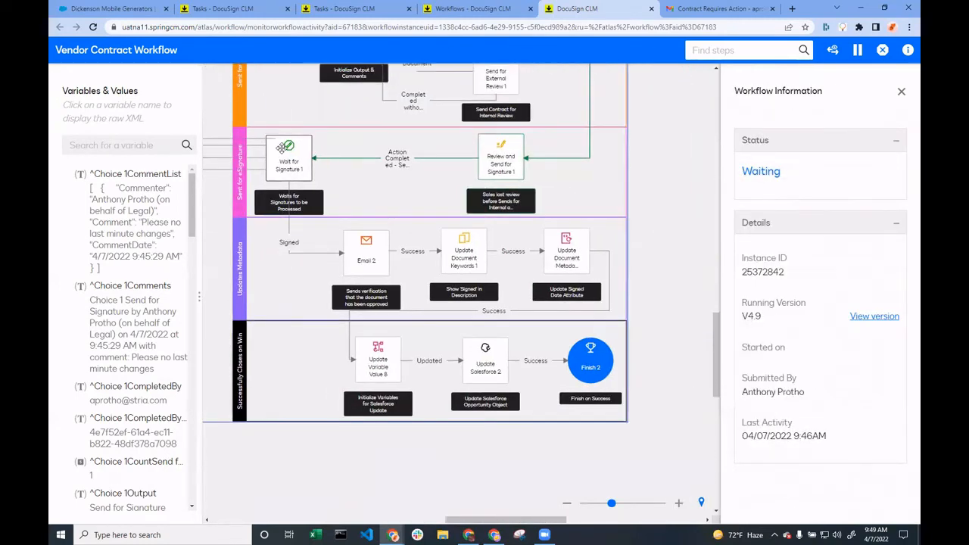
{"action": "left_click", "coordinate": [284, 147]}
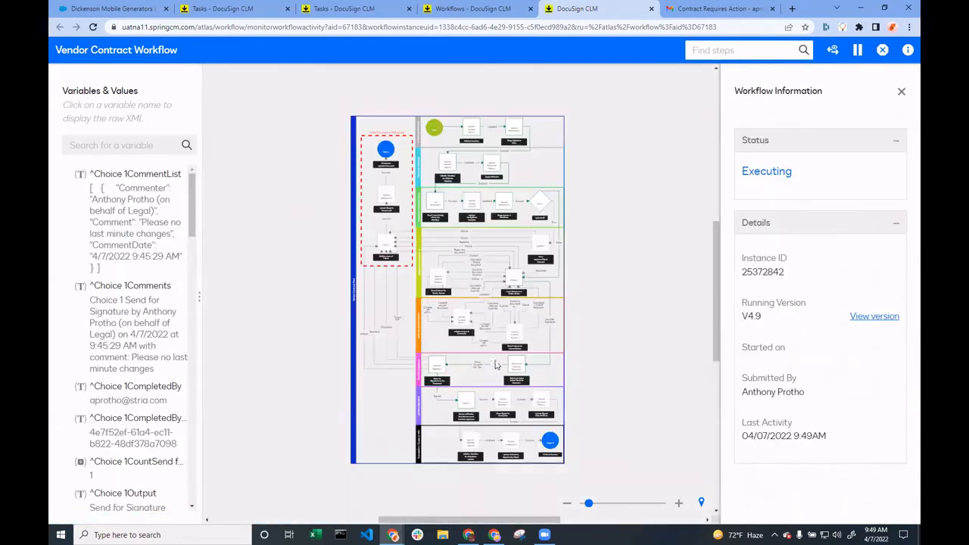
{"action": "left_click", "coordinate": [622, 503]}
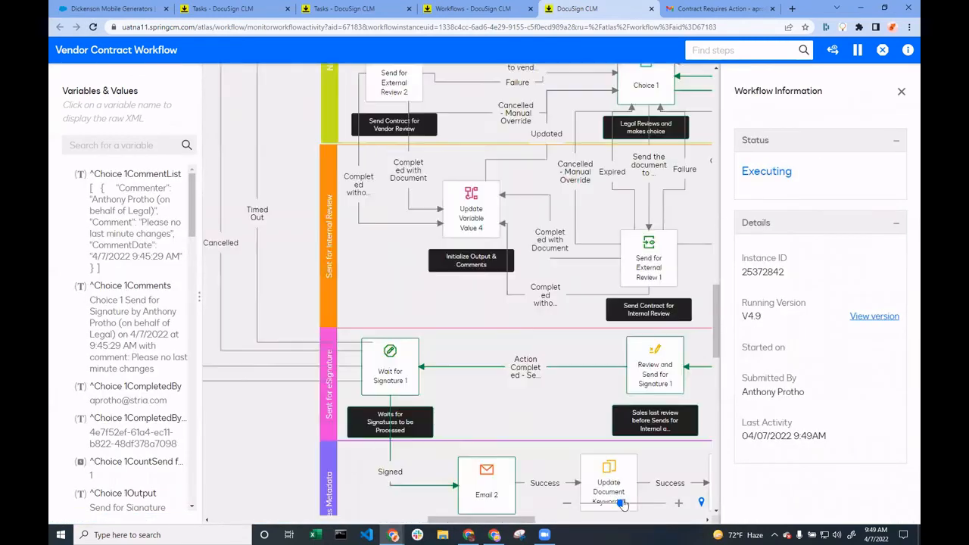
{"action": "left_click_drag", "start_coordinate": [534, 409], "coordinate": [419, 248]}
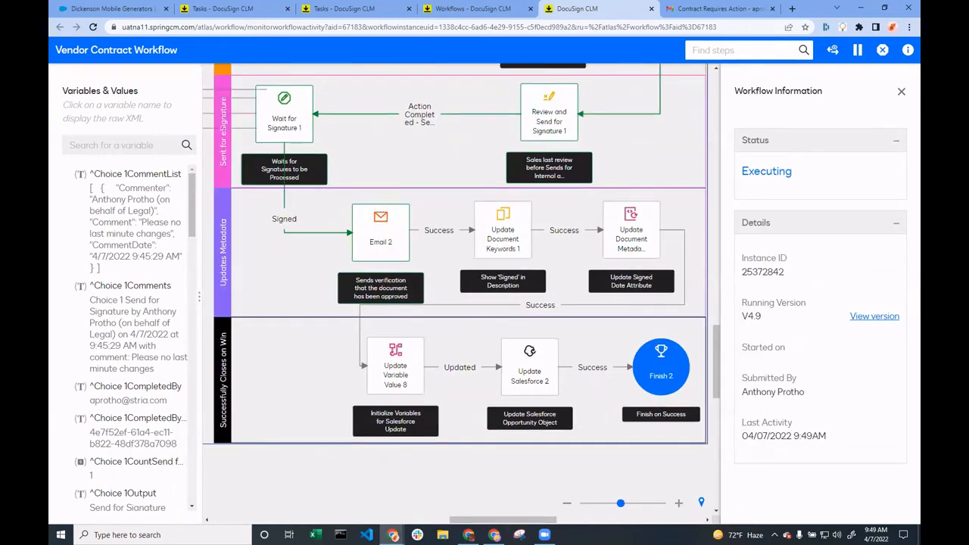
Switch to the other Gmail account's window, read the Contract Requires Action email's acceptance message, and return to the inbox
{"action": "left_click", "coordinate": [494, 535]}
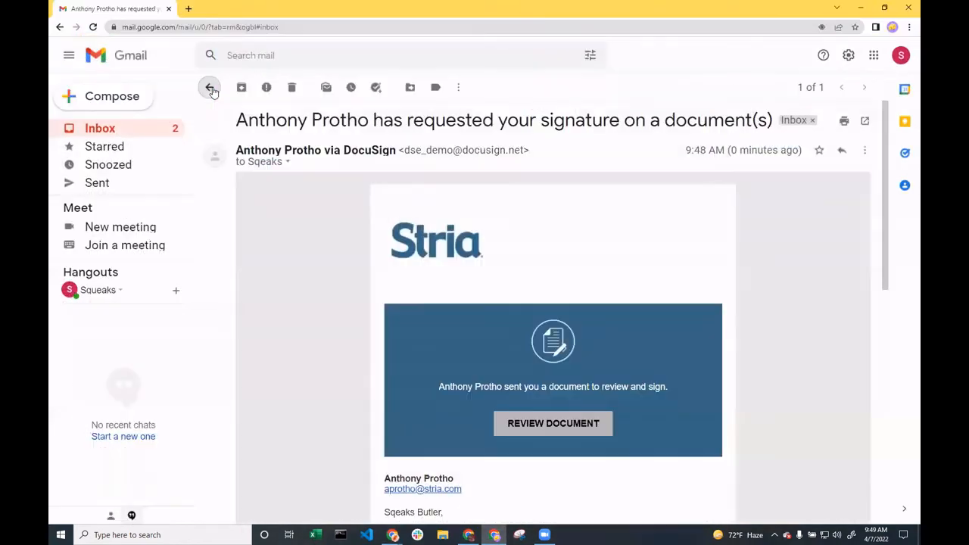
{"action": "left_click", "coordinate": [211, 88]}
{"action": "left_click", "coordinate": [433, 142]}
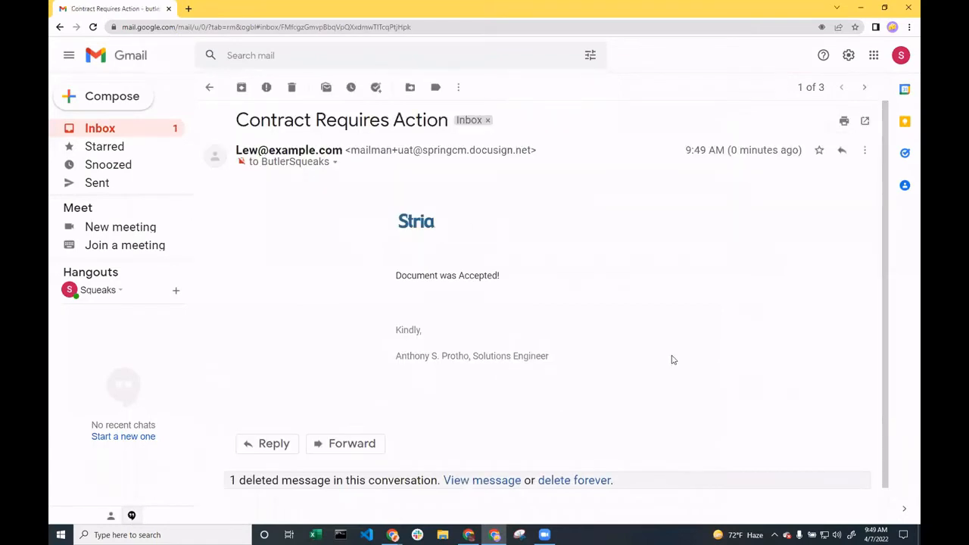
{"action": "left_click_drag", "start_coordinate": [390, 281], "coordinate": [513, 279]}
{"action": "left_click", "coordinate": [513, 278]}
{"action": "left_click", "coordinate": [209, 88]}
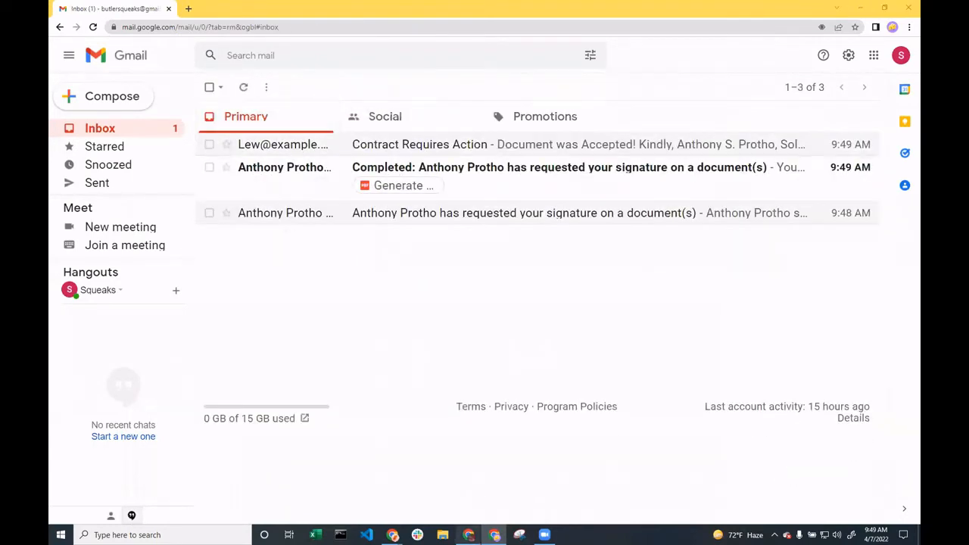
Return to the DocuSign CLM window, refresh the workflow monitor, and examine the Updates Metadata and Successfully Closes on Win stages
{"action": "mouse_move", "coordinate": [393, 534]}
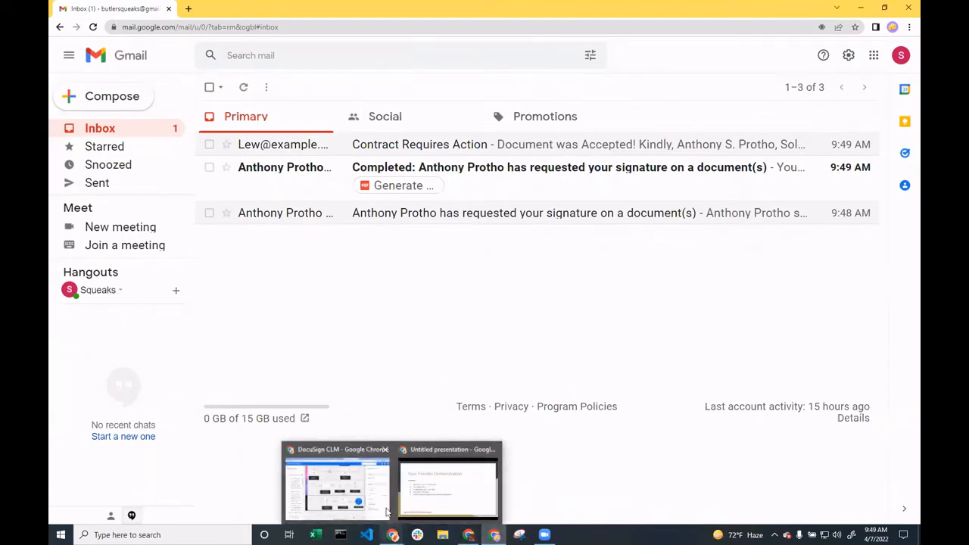
{"action": "left_click", "coordinate": [386, 513]}
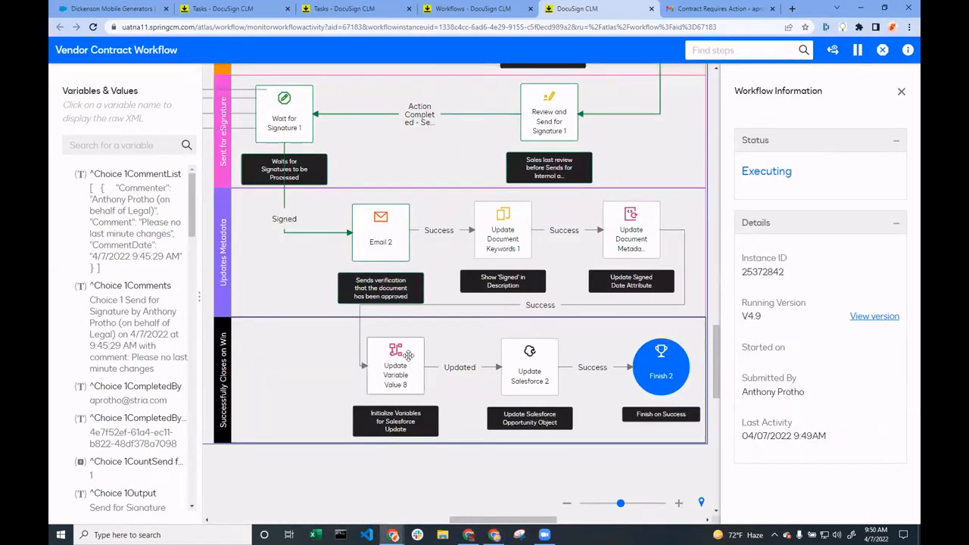
{"action": "left_click", "coordinate": [94, 28]}
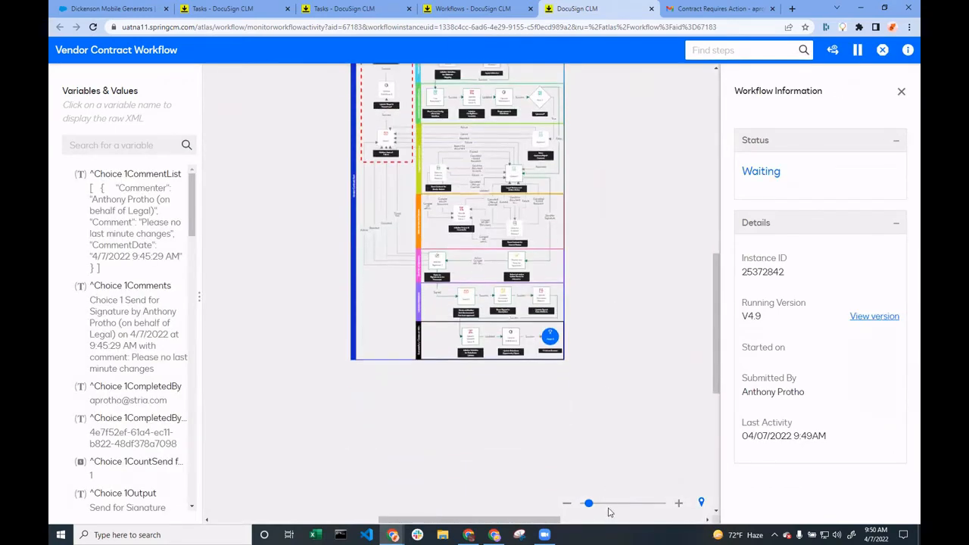
{"action": "left_click", "coordinate": [625, 504]}
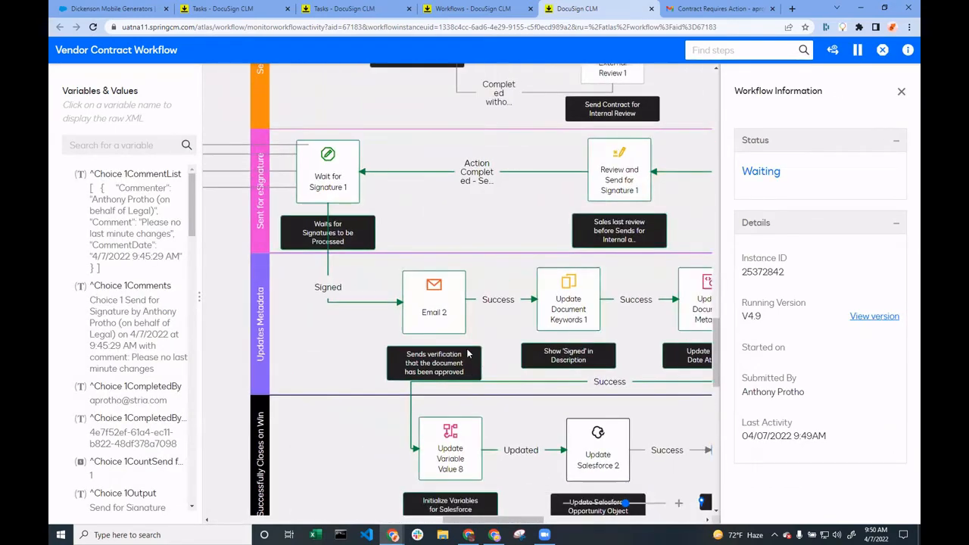
{"action": "left_click_drag", "start_coordinate": [467, 354], "coordinate": [286, 204]}
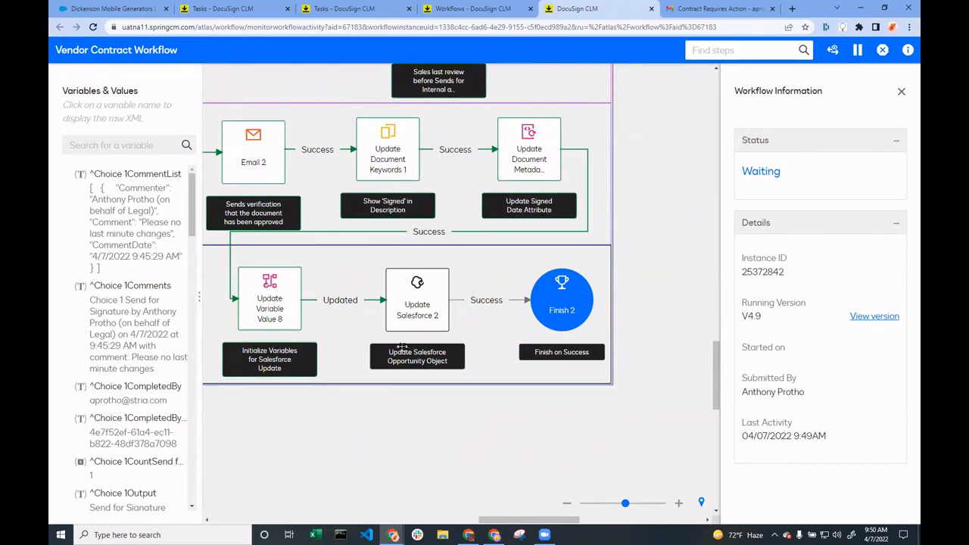
{"action": "mouse_move", "coordinate": [355, 318]}
{"action": "left_mouse_down"}
{"action": "mouse_move", "coordinate": [466, 334]}
{"action": "mouse_move", "coordinate": [465, 376]}
{"action": "mouse_move", "coordinate": [442, 378]}
{"action": "left_mouse_up"}
Refresh the workflow monitor again and check the path from Update Salesforce 2 to Finish 2
{"action": "left_click", "coordinate": [94, 28]}
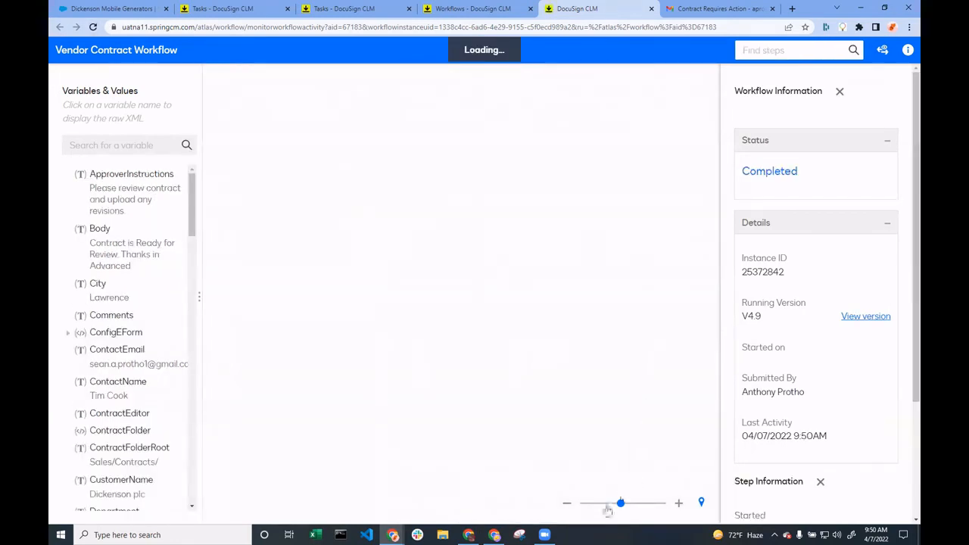
{"action": "scroll", "coordinate": [590, 450], "scroll_direction": "down", "scroll_amount": 3}
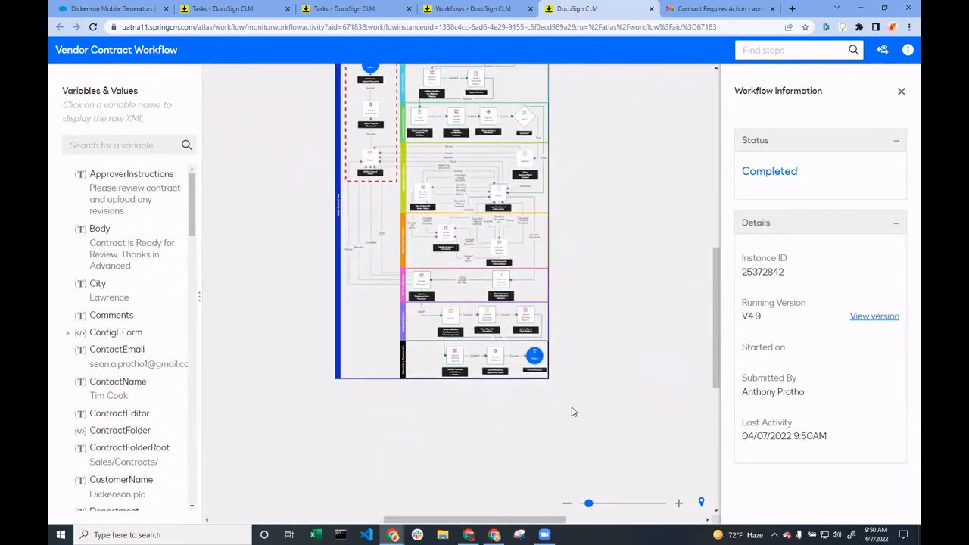
{"action": "left_click", "coordinate": [629, 504]}
{"action": "left_click_drag", "start_coordinate": [659, 445], "coordinate": [448, 237]}
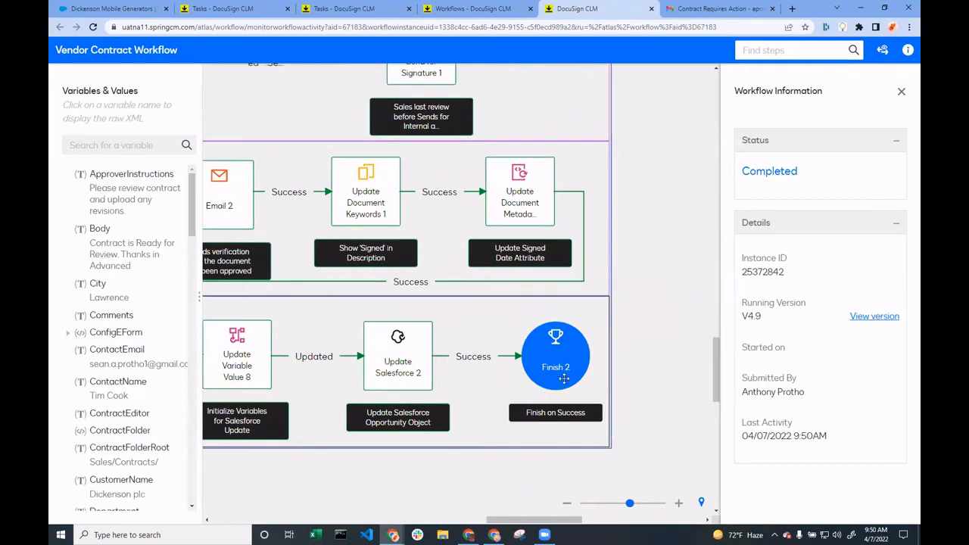
Close all browser tabs except the DocuSign CLM Tasks page and open the CLM Admin area
{"action": "left_click", "coordinate": [166, 9]}
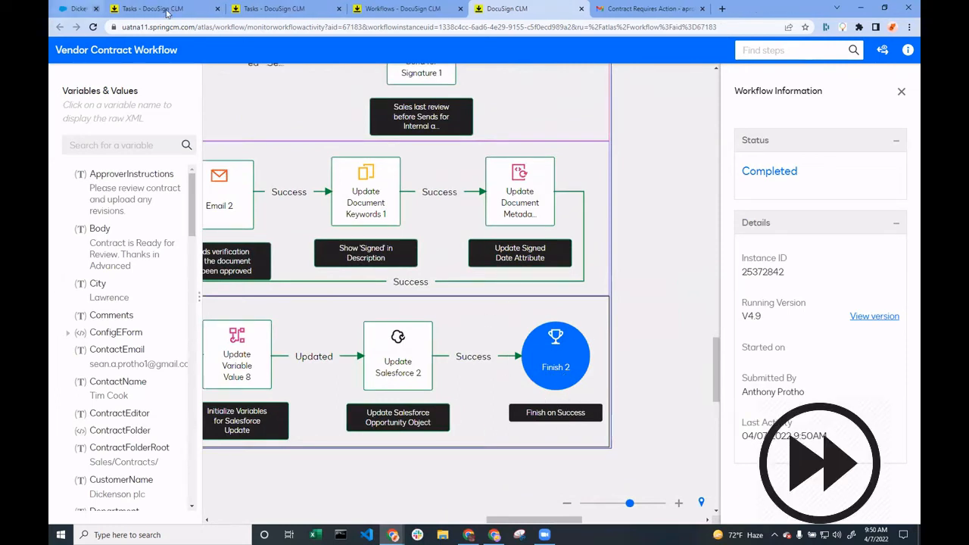
{"action": "left_click", "coordinate": [287, 9]}
{"action": "left_click", "coordinate": [288, 9]}
{"action": "left_click", "coordinate": [288, 9]}
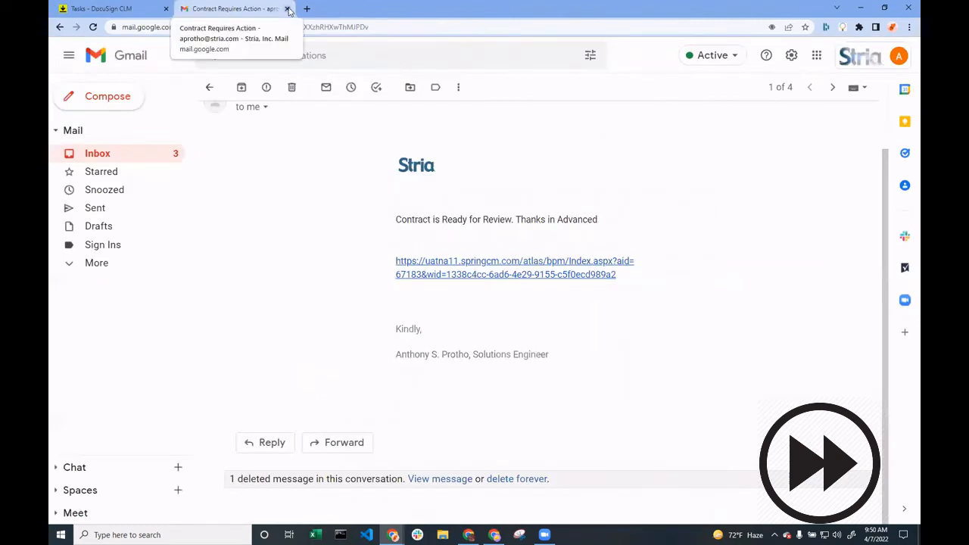
{"action": "left_click", "coordinate": [288, 9]}
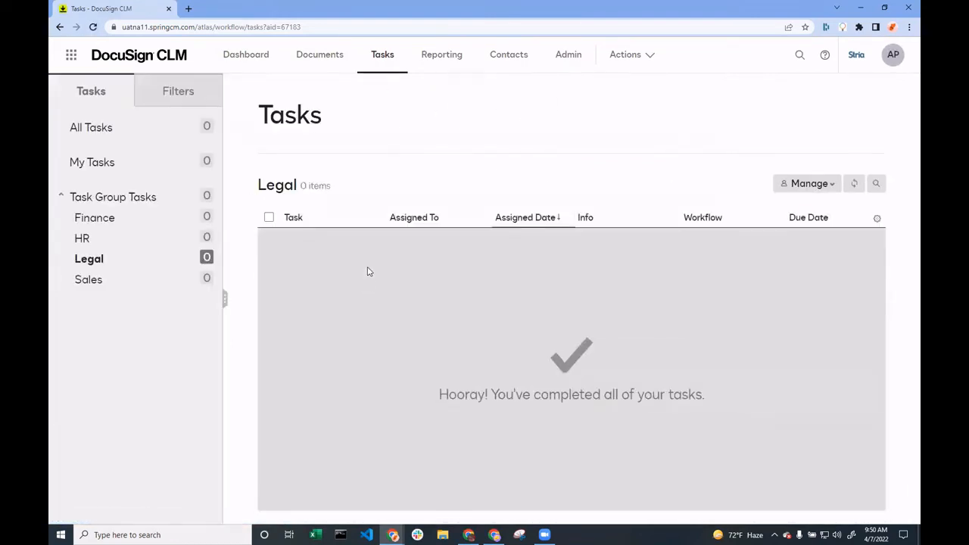
{"action": "left_click", "coordinate": [568, 54]}
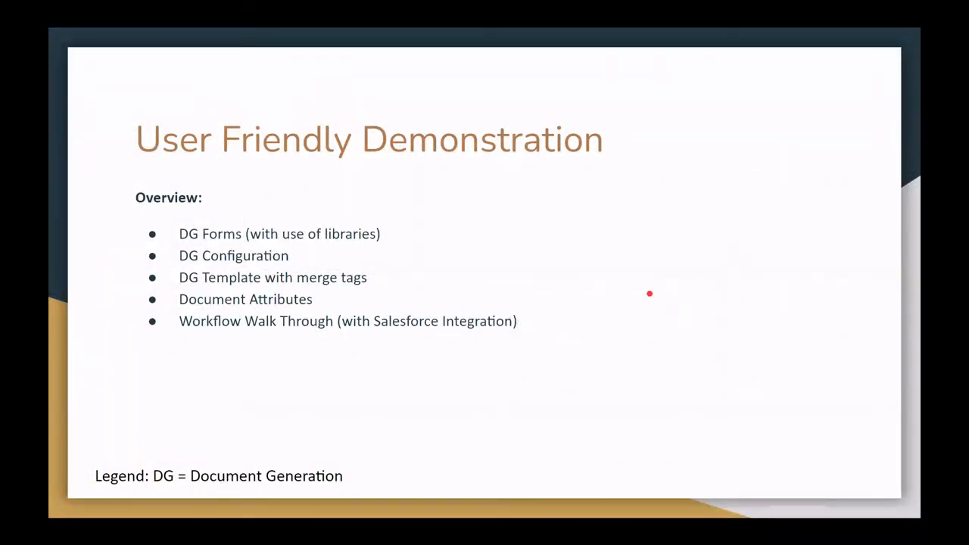
{"action": "left_click", "coordinate": [649, 295]}
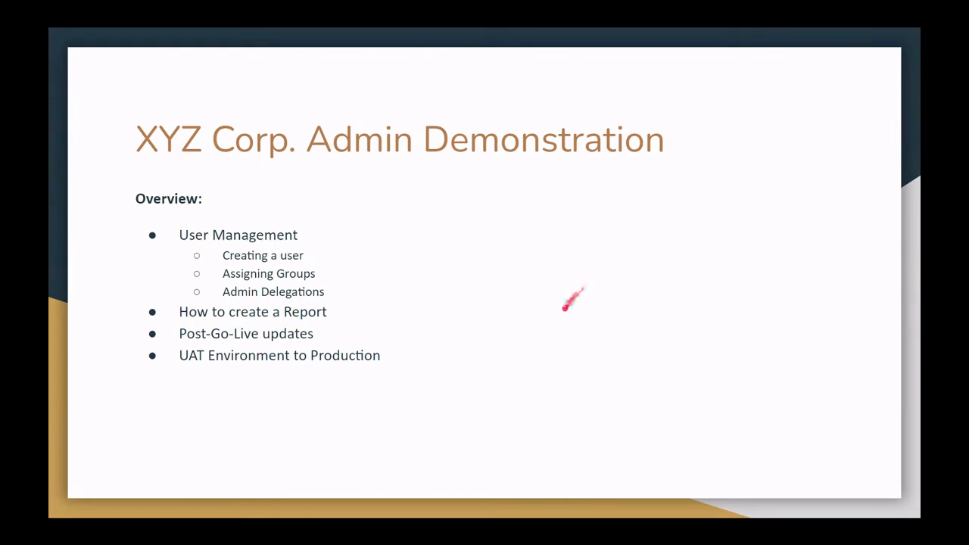
{"action": "key", "text": "Escape"}
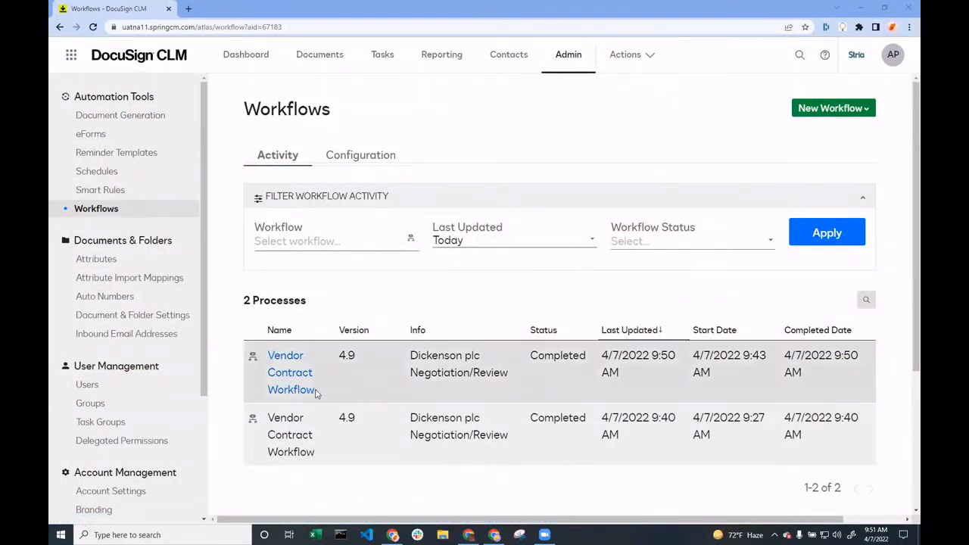
Switch from DocuSign CLM to DocuSign Admin and open the organization's Users page
{"action": "left_click", "coordinate": [72, 54]}
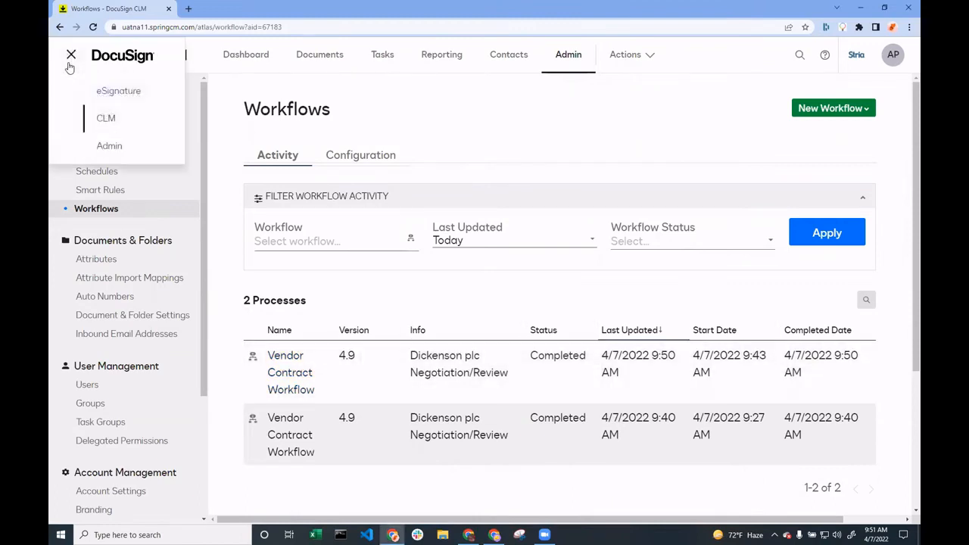
{"action": "left_click", "coordinate": [110, 151]}
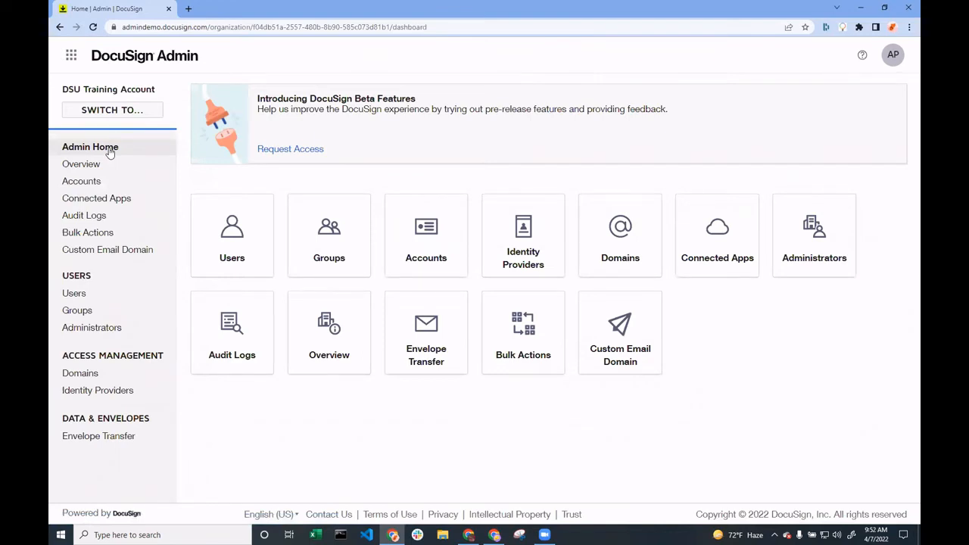
{"action": "left_click", "coordinate": [249, 245]}
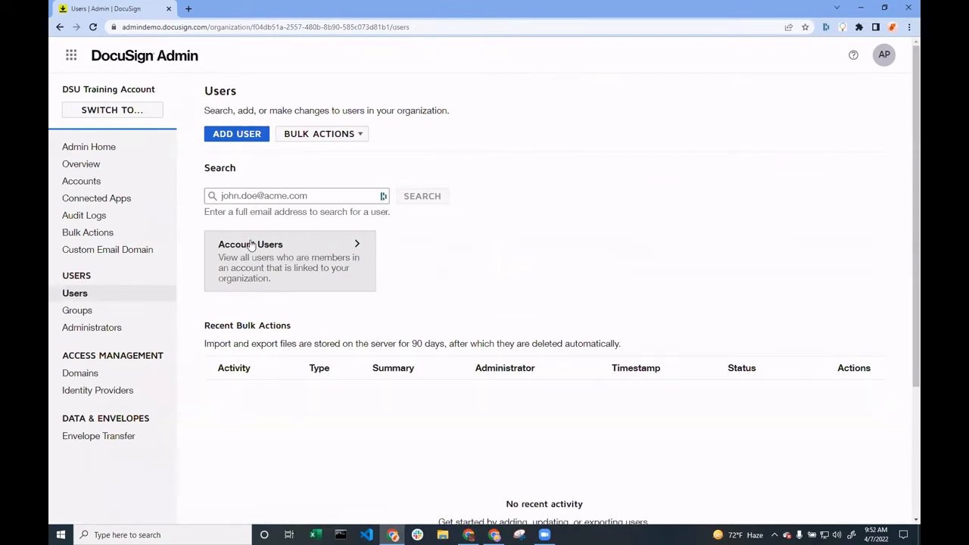
Open the Sales group for editing from the Groups page, review its name and assigned users, and leave without saving
{"action": "left_click", "coordinate": [110, 317]}
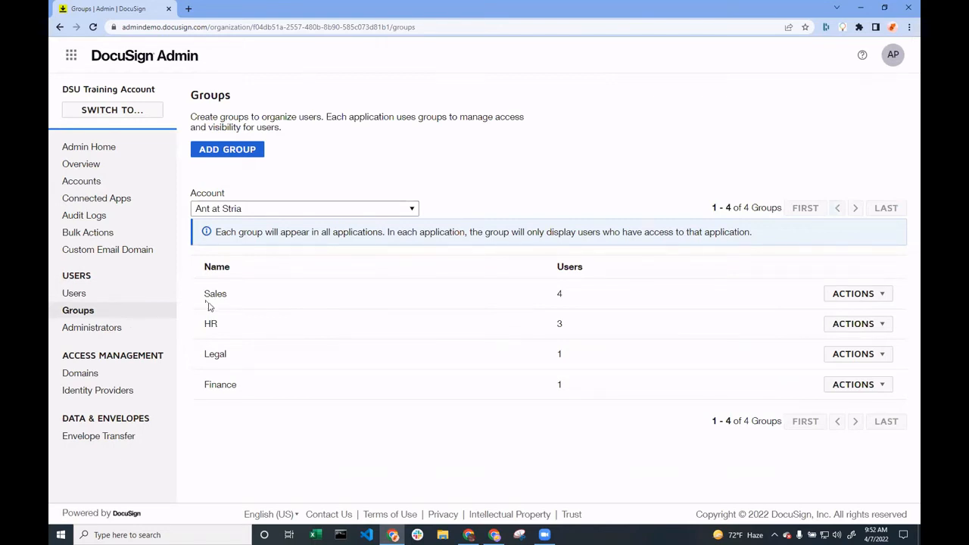
{"action": "left_click", "coordinate": [875, 295]}
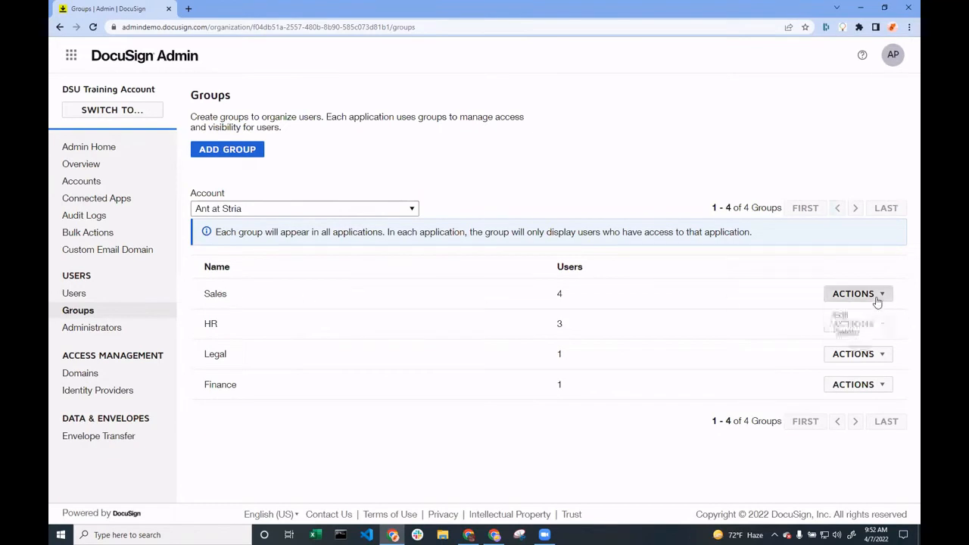
{"action": "left_click", "coordinate": [866, 314]}
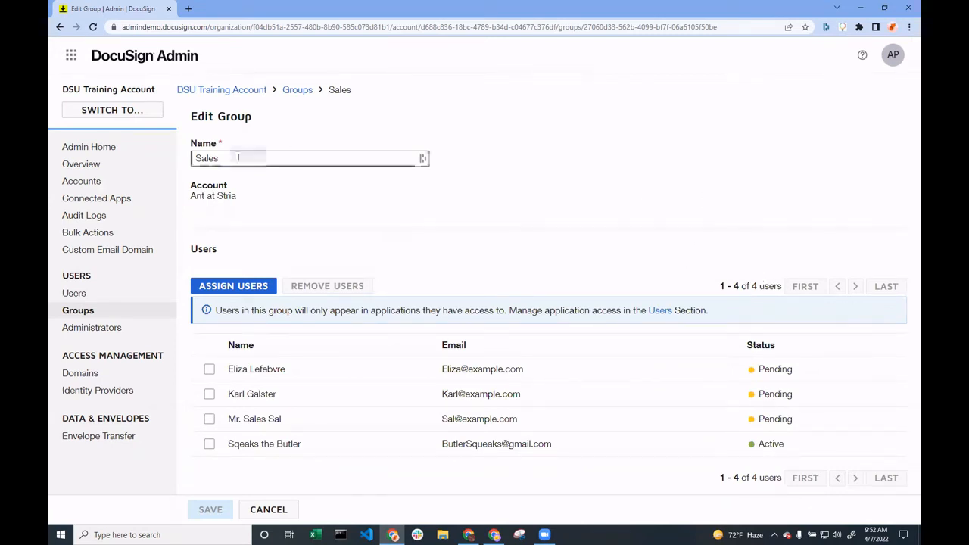
{"action": "left_click_drag", "start_coordinate": [238, 158], "coordinate": [184, 160]}
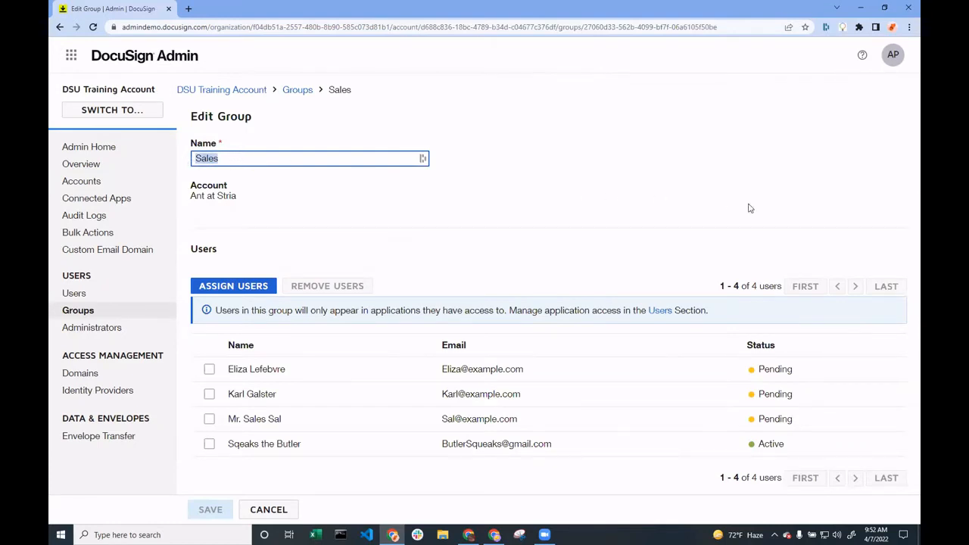
{"action": "left_click", "coordinate": [439, 206]}
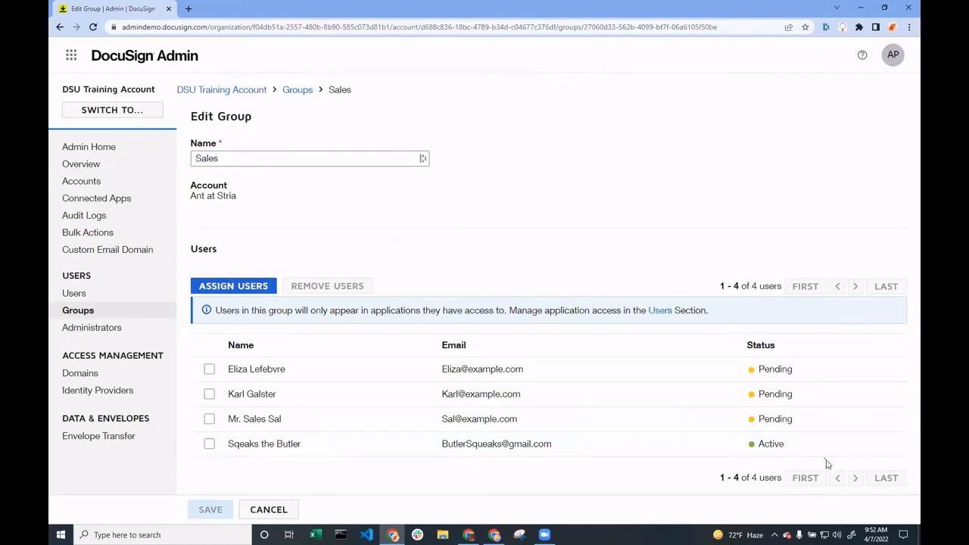
{"action": "left_click", "coordinate": [269, 510]}
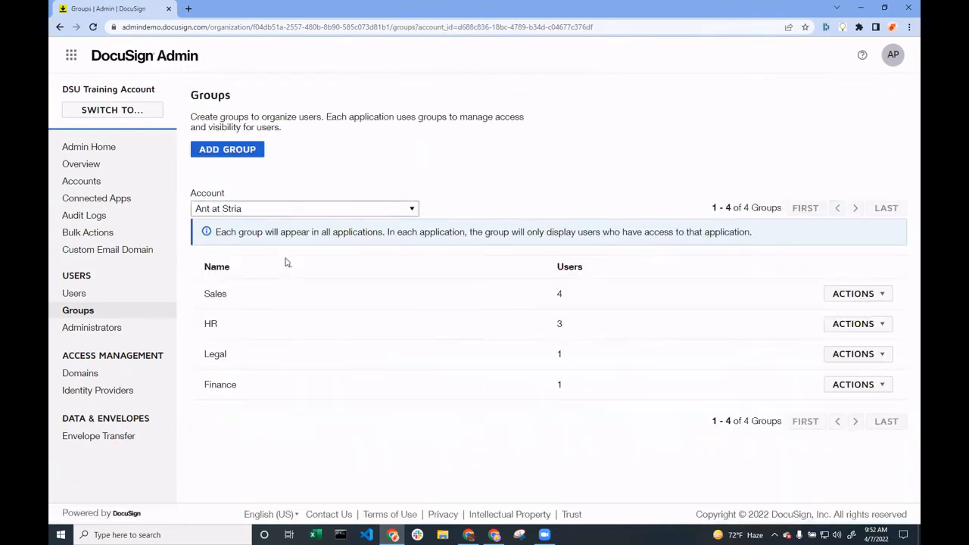
Return to the Users page and look at the email search field and the available bulk user actions
{"action": "left_click", "coordinate": [89, 296]}
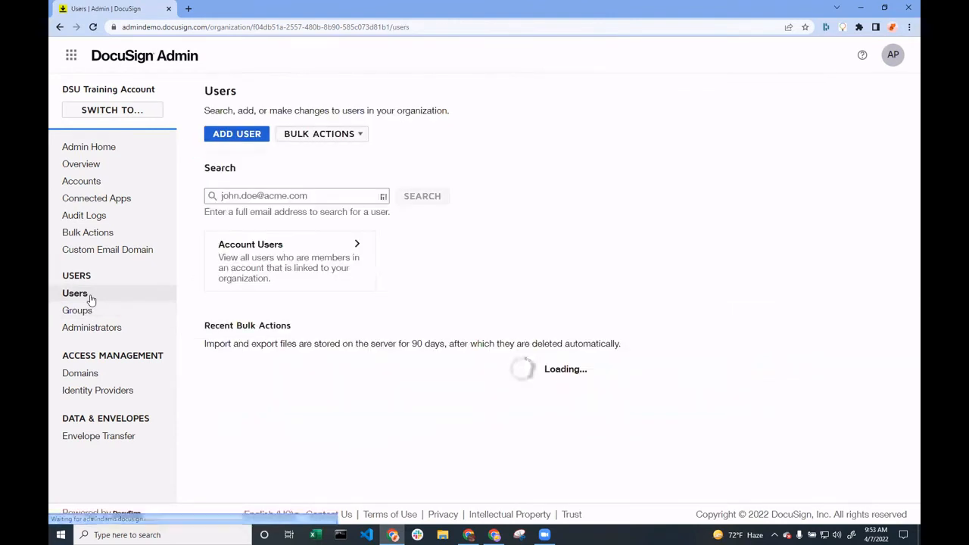
{"action": "left_click", "coordinate": [337, 198]}
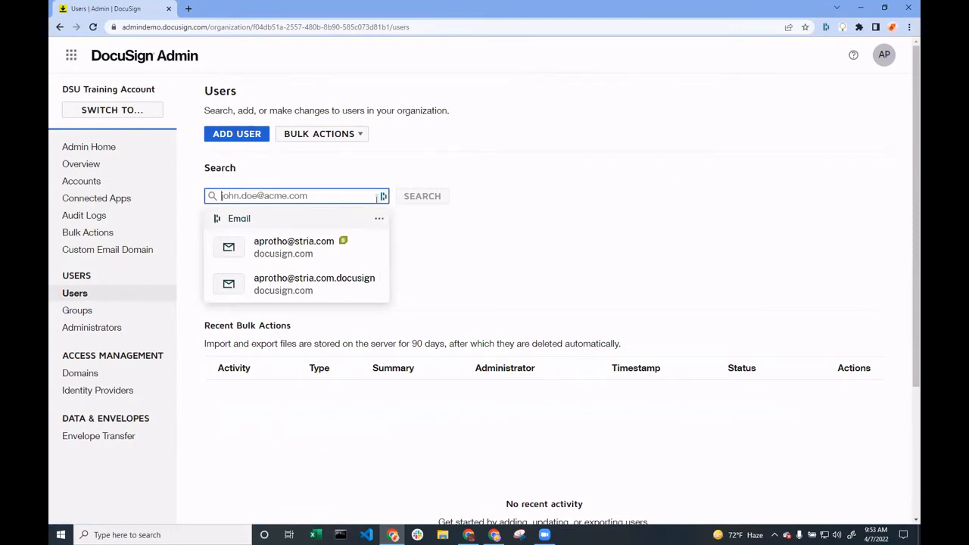
{"action": "left_click", "coordinate": [353, 136]}
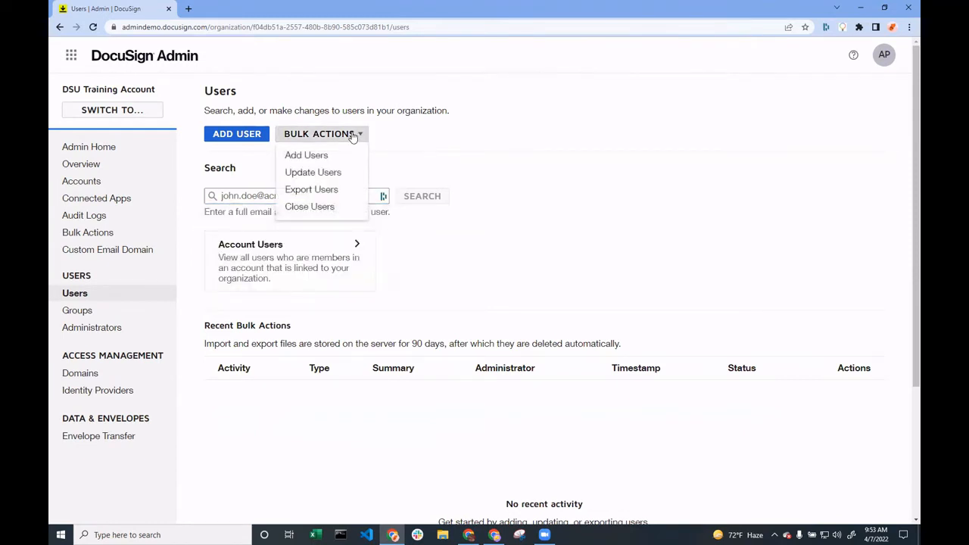
{"action": "left_click", "coordinate": [610, 182]}
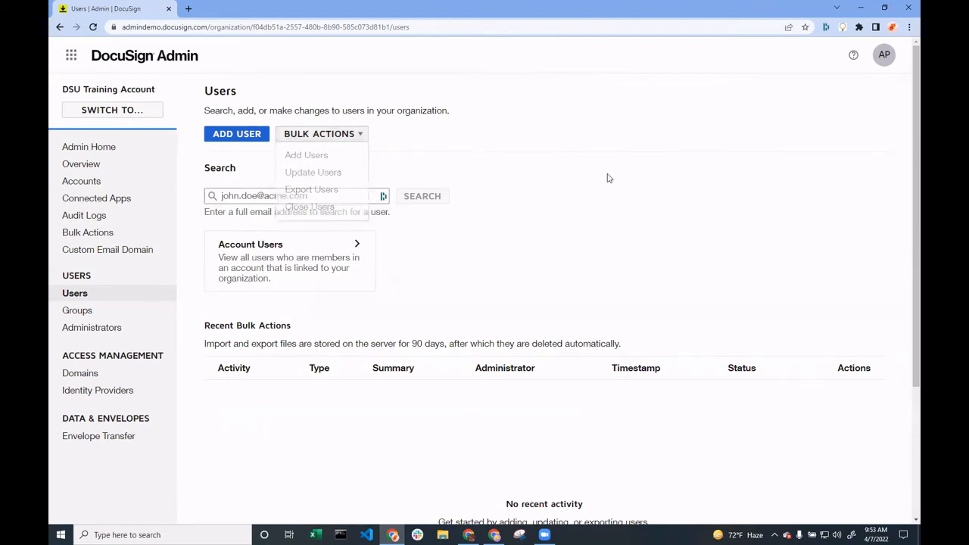
Start adding a new user and fill in the user's full name and email address in the profile
{"action": "left_click", "coordinate": [232, 136]}
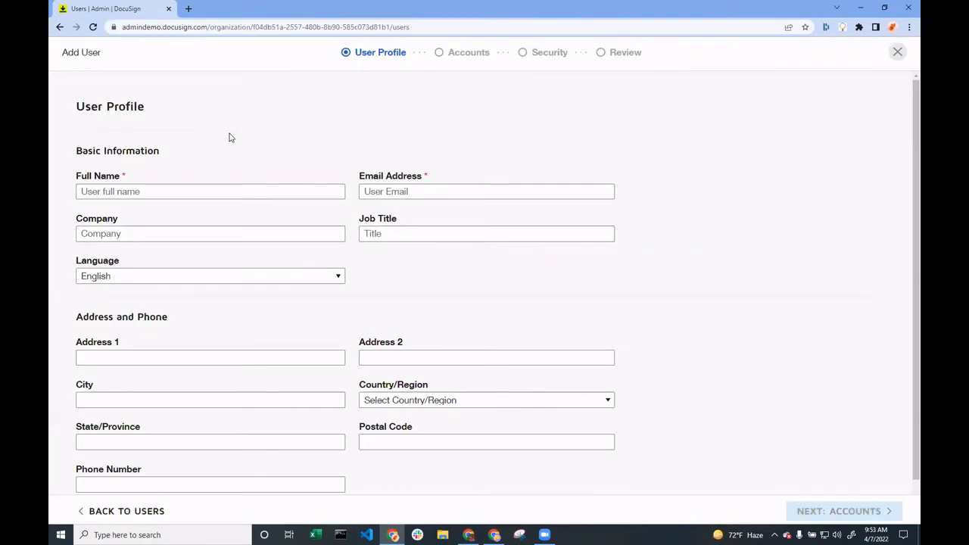
{"action": "left_click", "coordinate": [195, 191]}
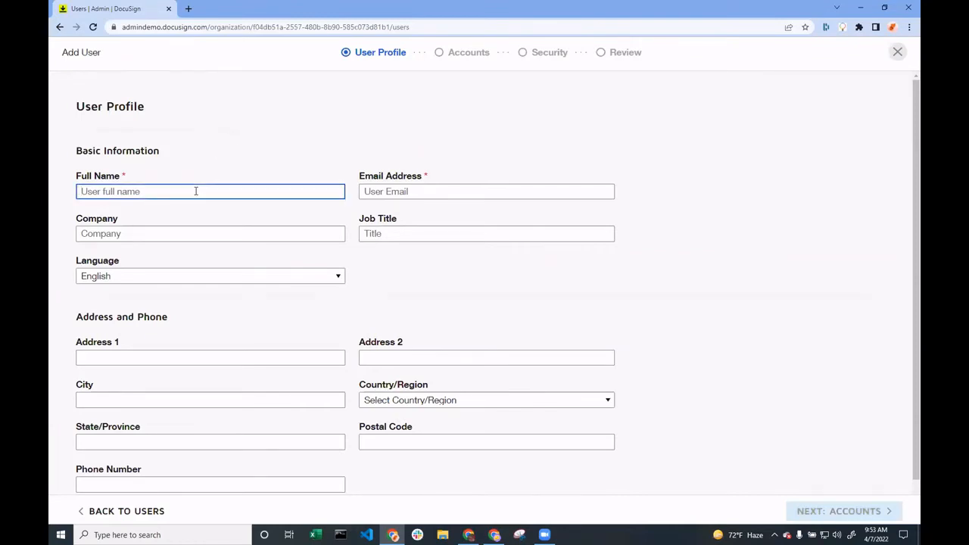
{"action": "type", "text": "A"}
{"action": "key", "text": "Tab"}
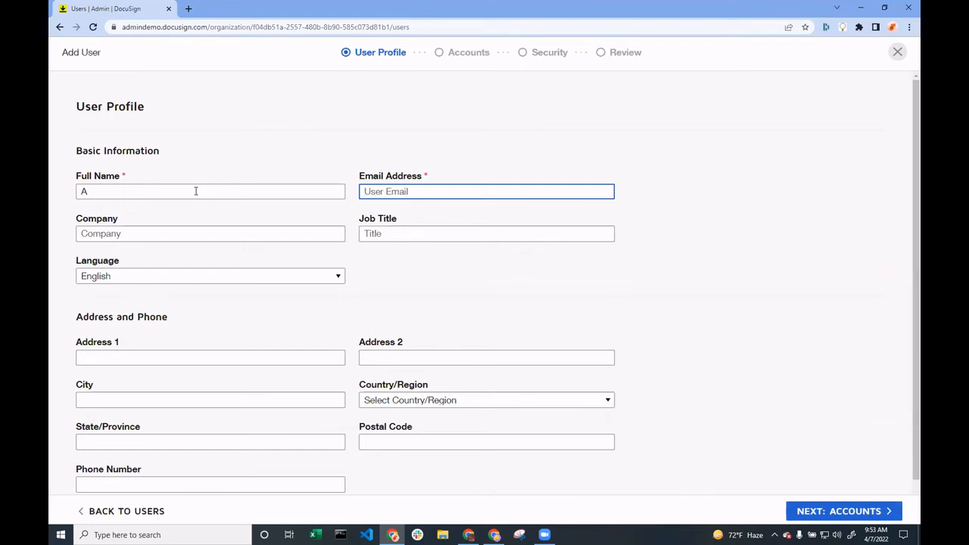
{"action": "type", "text": "A@b.com"}
{"action": "left_click", "coordinate": [464, 293]}
Enter XYZ Corp. as the new user's company
{"action": "left_click", "coordinate": [204, 234]}
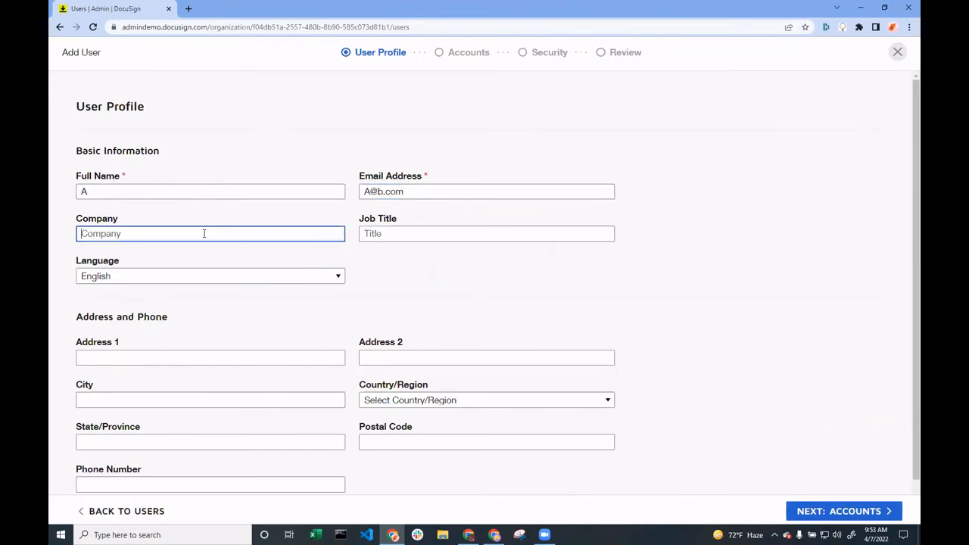
{"action": "type", "text": "X"}
{"action": "type", "text": "Y"}
{"action": "type", "text": "Z"}
{"action": "type", "text": "Xorp"}
{"action": "key", "text": "BackSpace"}
{"action": "key", "text": "BackSpace"}
{"action": "key", "text": "BackSpace"}
{"action": "key", "text": "BackSpace"}
{"action": "type", "text": "Corp."}
Enter Chief of Diversity and Inclusion as the new user's job title
{"action": "left_click", "coordinate": [448, 234]}
{"action": "type", "text": "Chi"}
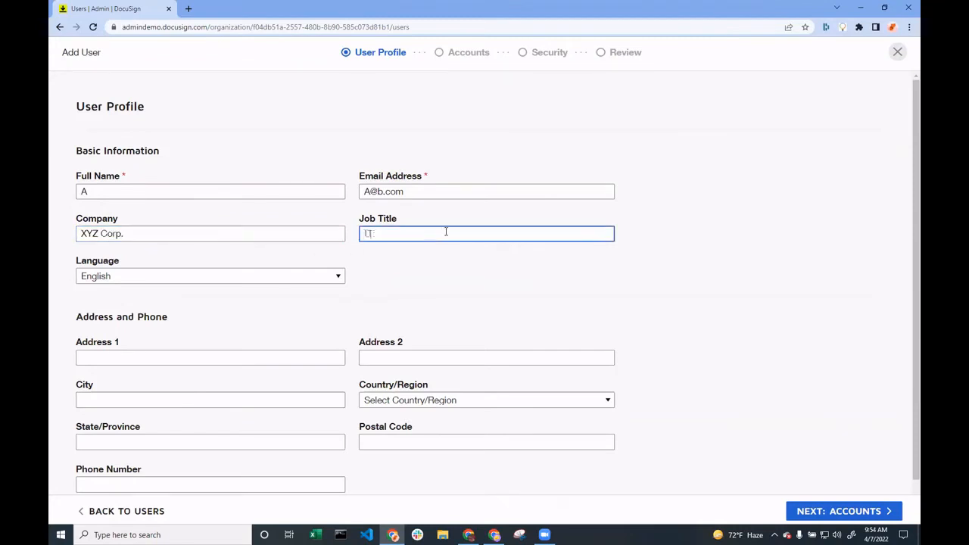
{"action": "type", "text": "ef of Diversity and Inclusion"}
{"action": "left_click", "coordinate": [485, 294]}
Fill in the new user's phone number and continue to the account membership settings
{"action": "scroll", "coordinate": [344, 341], "scroll_direction": "down", "scroll_amount": 1}
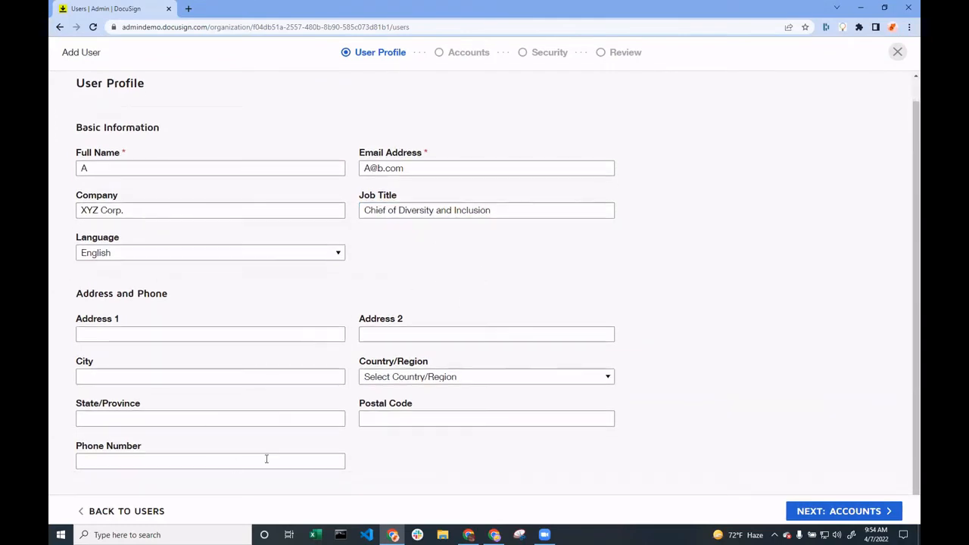
{"action": "left_click", "coordinate": [196, 464]}
{"action": "type", "text": "555"}
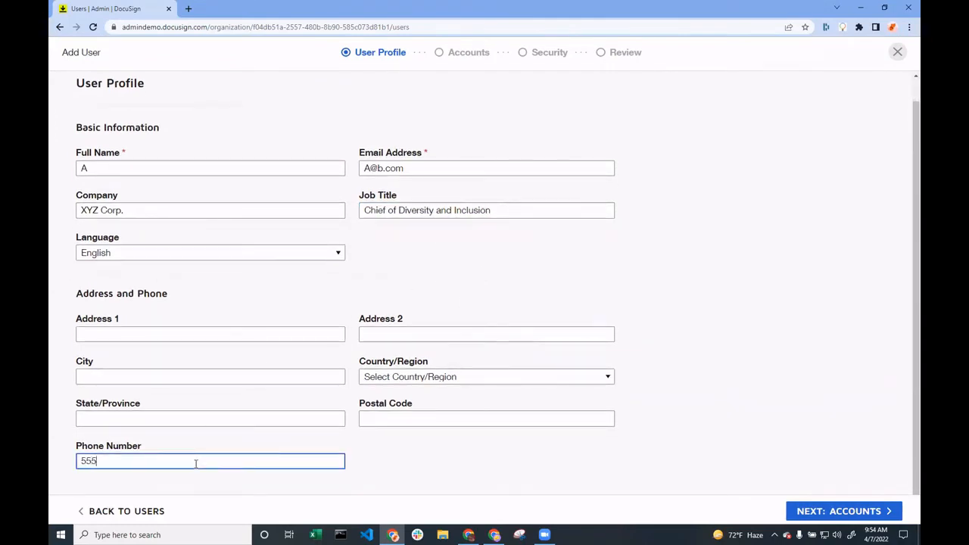
{"action": "type", "text": "5555555"}
{"action": "left_click", "coordinate": [530, 474]}
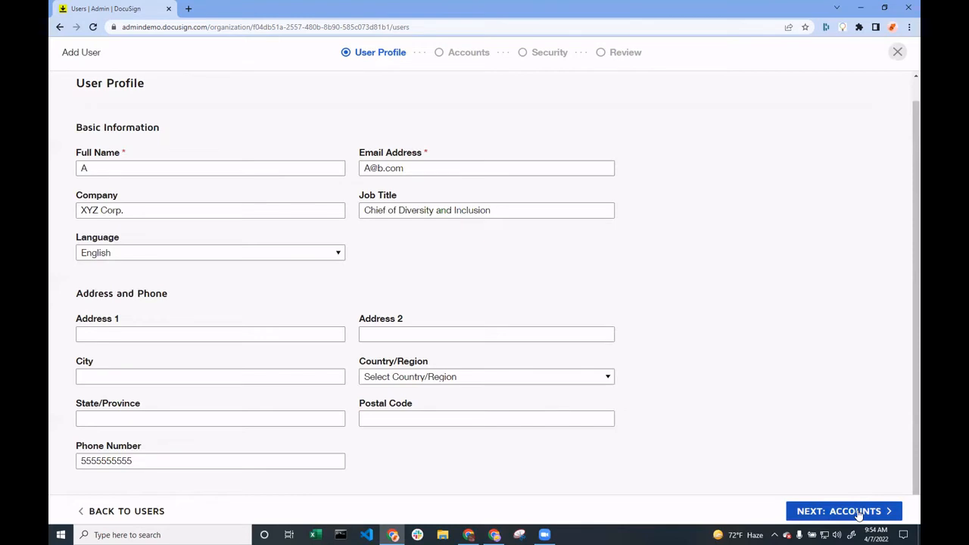
{"action": "left_click", "coordinate": [859, 514]}
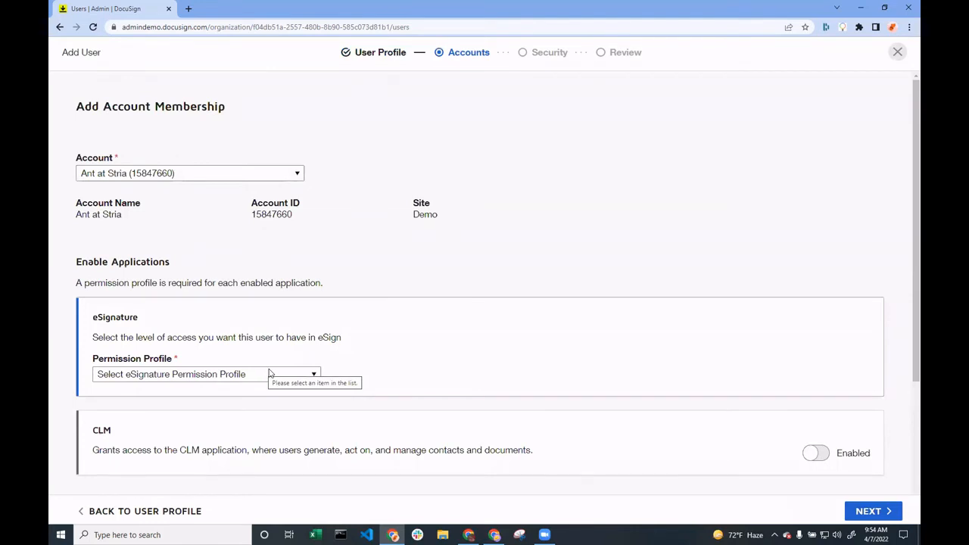
Give the user the DS Sender eSignature permission profile and enable CLM with the CLM Viewer profile
{"action": "left_click", "coordinate": [232, 377]}
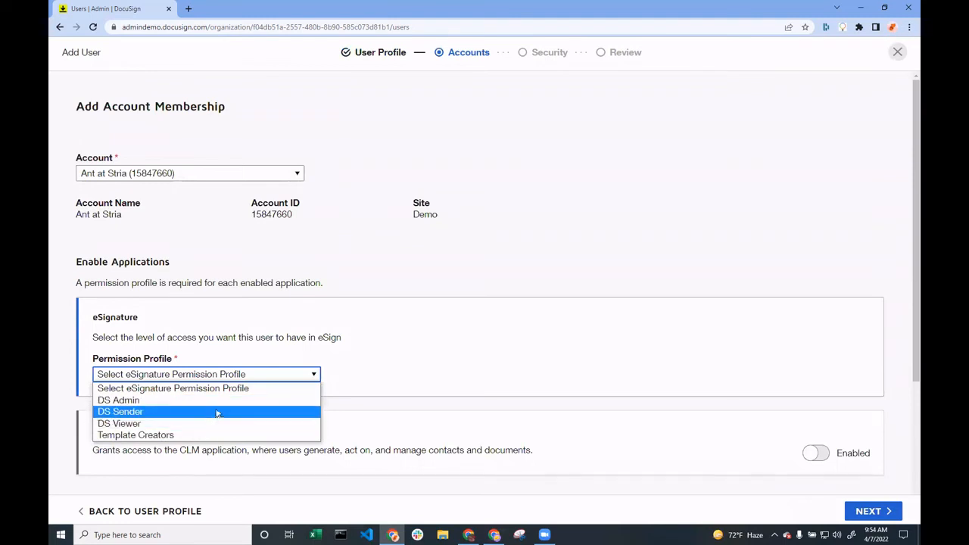
{"action": "left_click", "coordinate": [217, 413]}
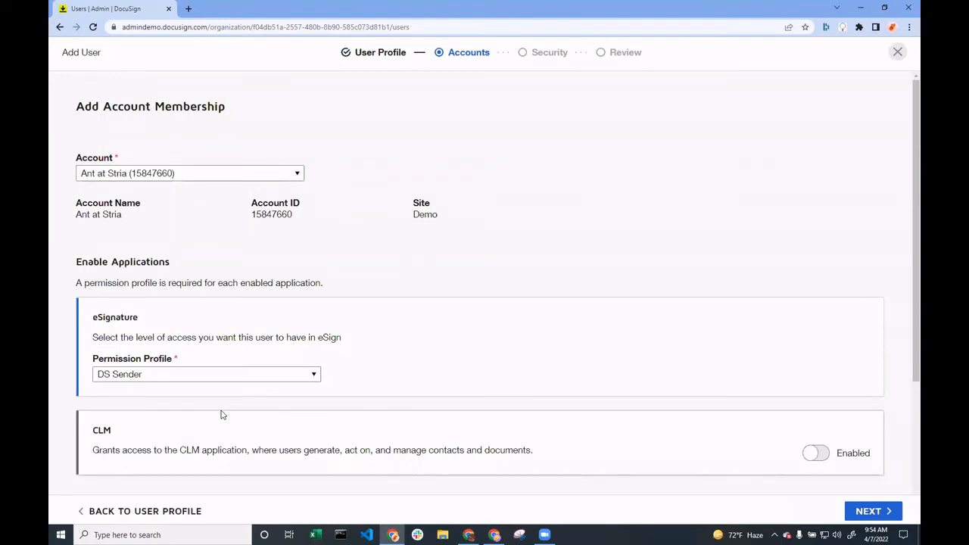
{"action": "scroll", "coordinate": [510, 433], "scroll_direction": "down", "scroll_amount": 3}
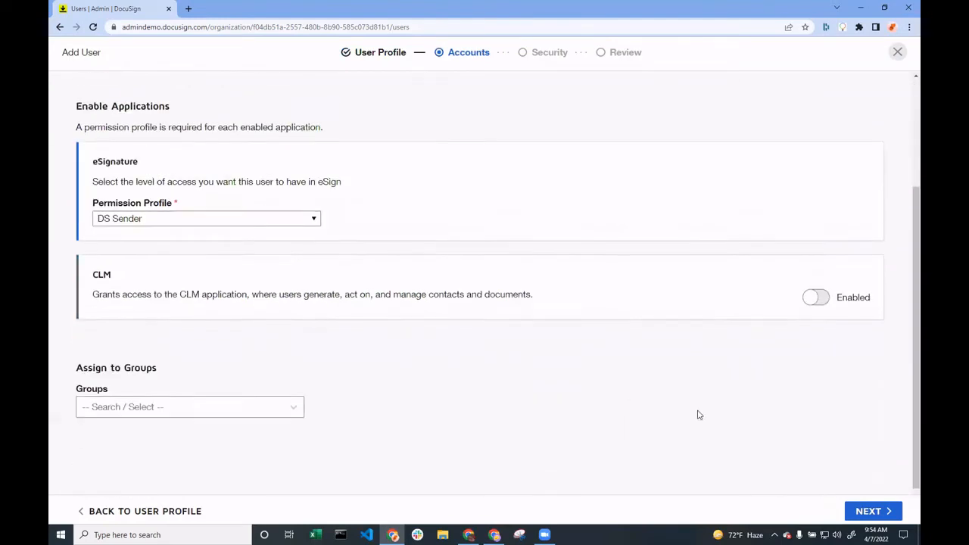
{"action": "left_click", "coordinate": [819, 300]}
{"action": "left_click", "coordinate": [218, 337]}
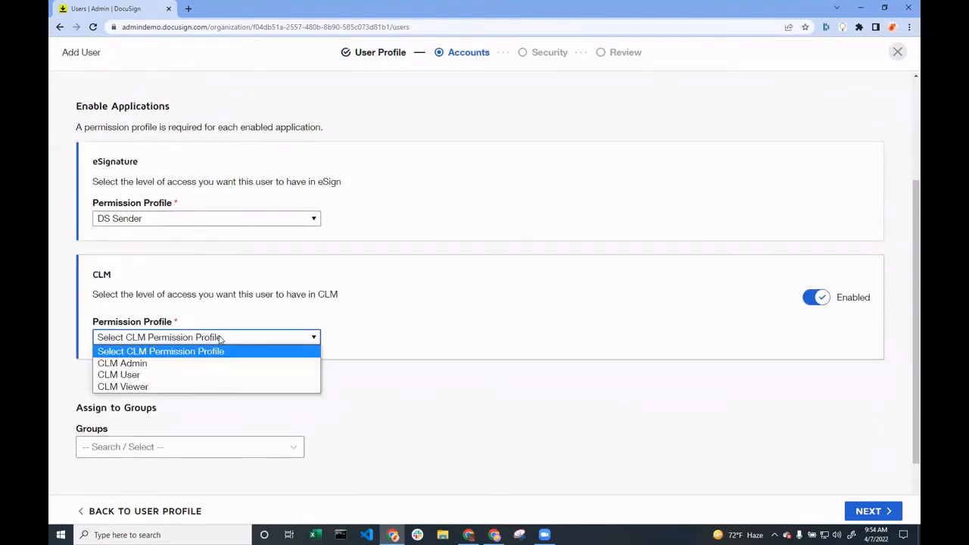
{"action": "left_click", "coordinate": [169, 386]}
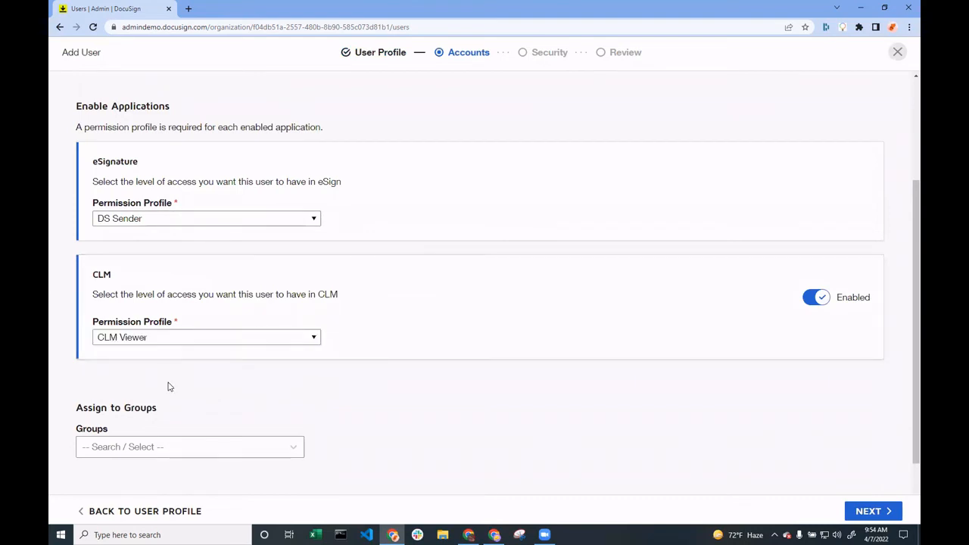
Assign the new user to the HR group and proceed through the account memberships to the security settings
{"action": "left_click", "coordinate": [164, 447]}
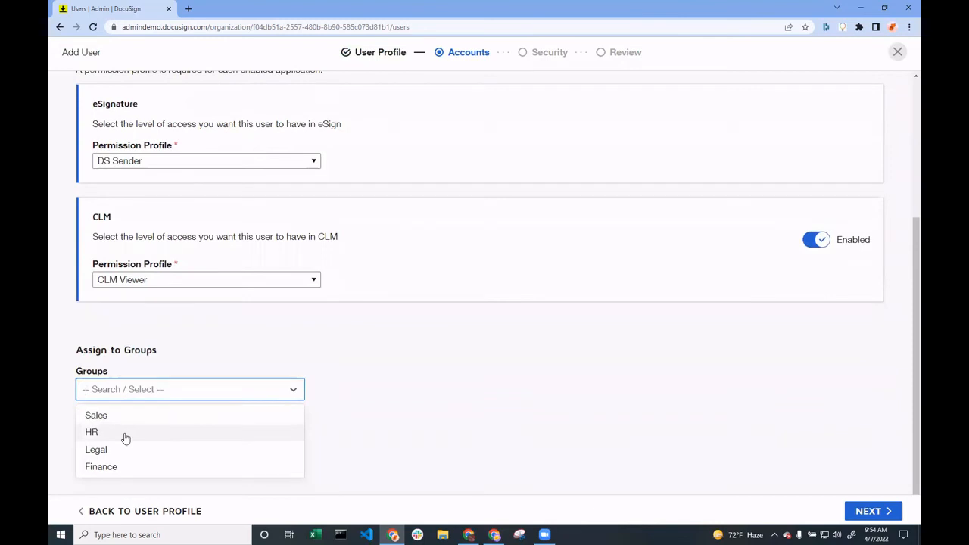
{"action": "left_click", "coordinate": [126, 436]}
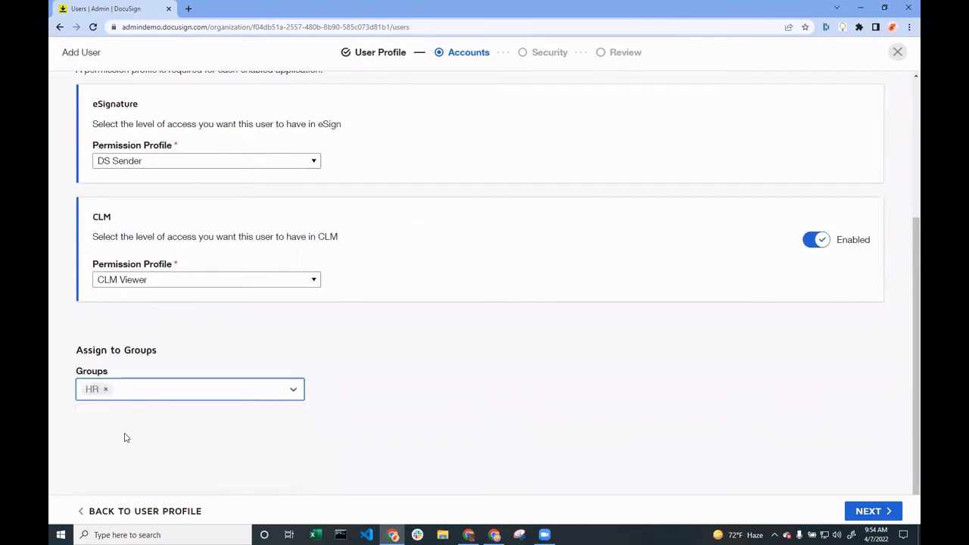
{"action": "left_click", "coordinate": [871, 511]}
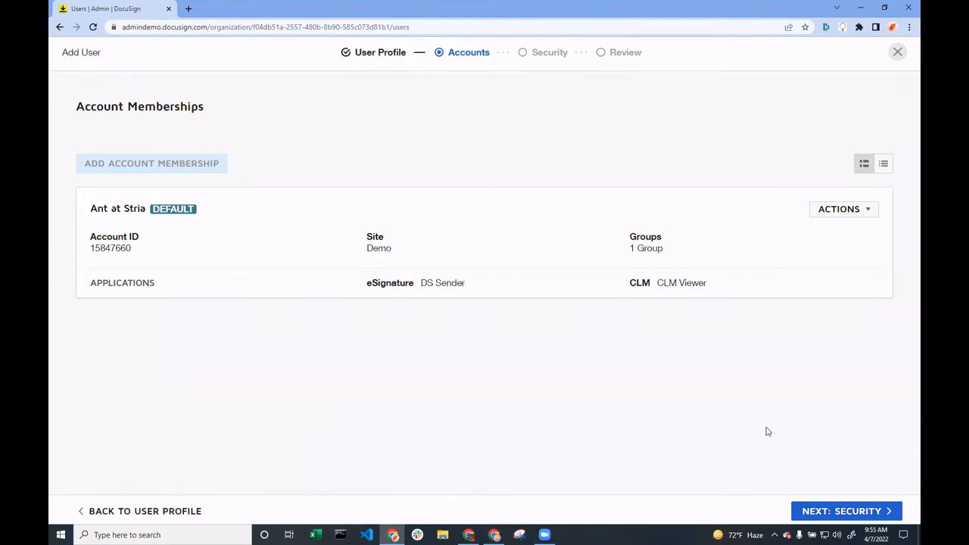
{"action": "left_click", "coordinate": [821, 513]}
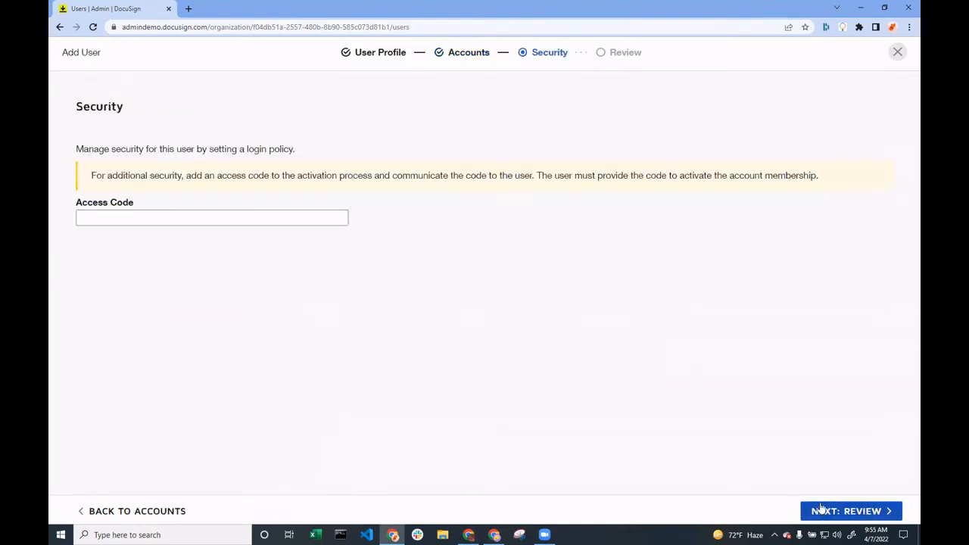
Enter an activation access code for the new user, extending the digits with special characters and letters
{"action": "left_click", "coordinate": [222, 218]}
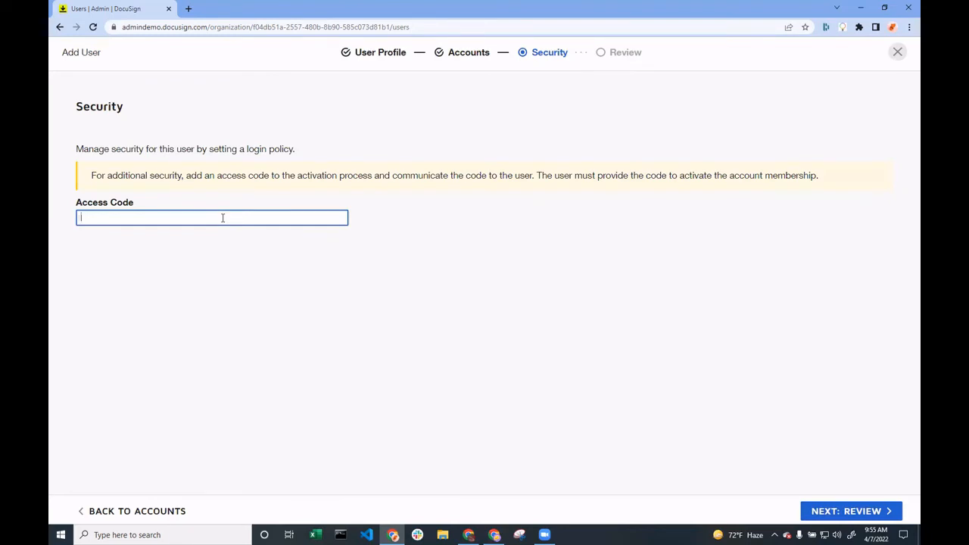
{"action": "type", "text": "1234"}
{"action": "left_click_drag", "start_coordinate": [76, 201], "coordinate": [177, 215]}
{"action": "left_click", "coordinate": [163, 274]}
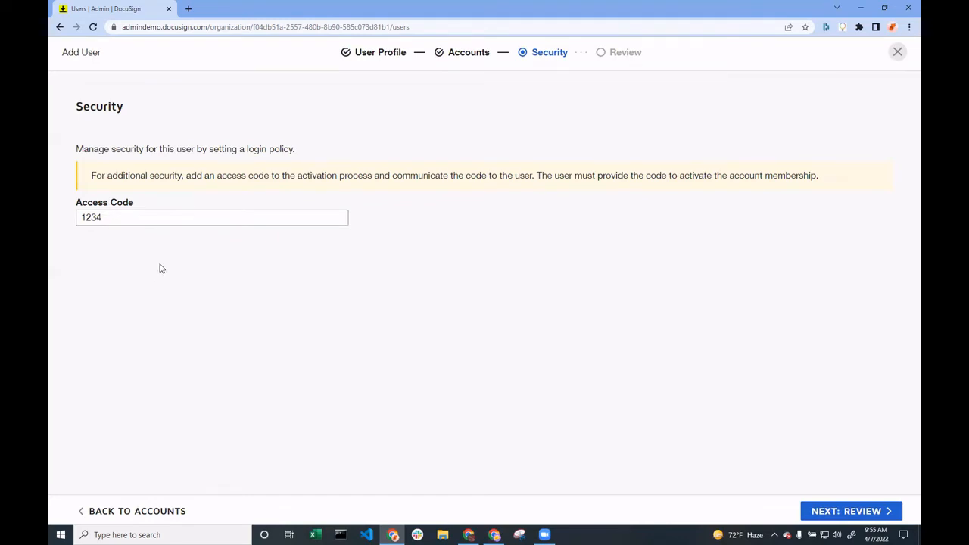
{"action": "left_click", "coordinate": [170, 216]}
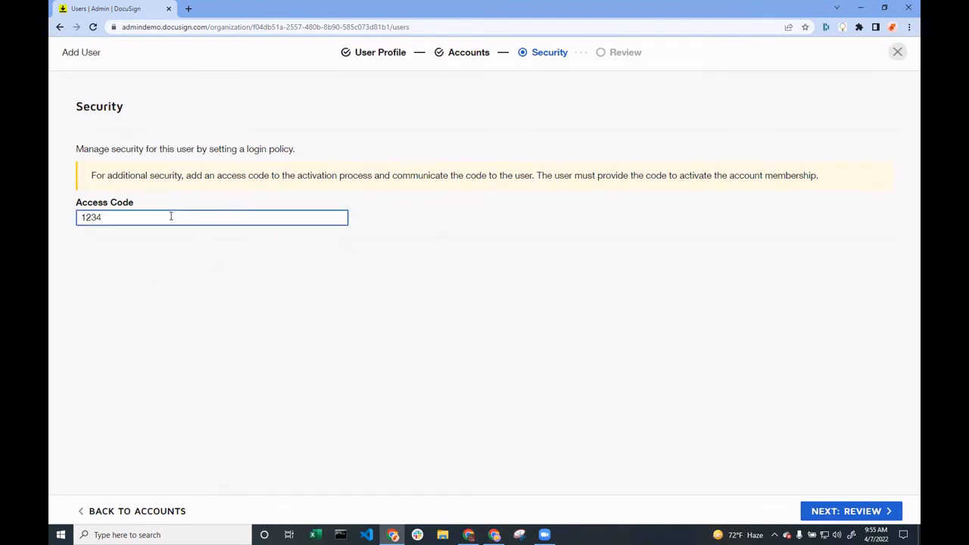
{"action": "type", "text": "$$Ab"}
{"action": "left_click", "coordinate": [375, 293]}
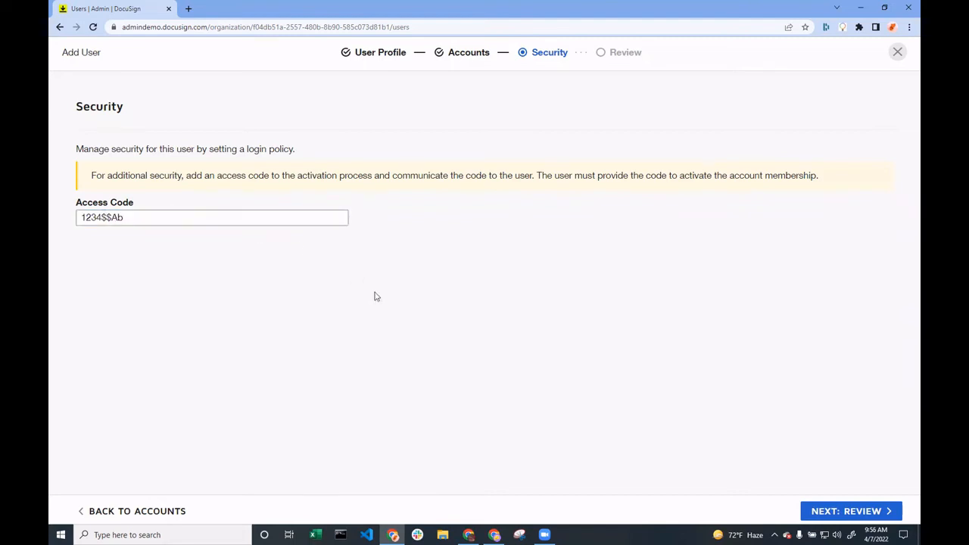
Review the new user's profile, security and account details, and save the user
{"action": "left_click", "coordinate": [868, 512]}
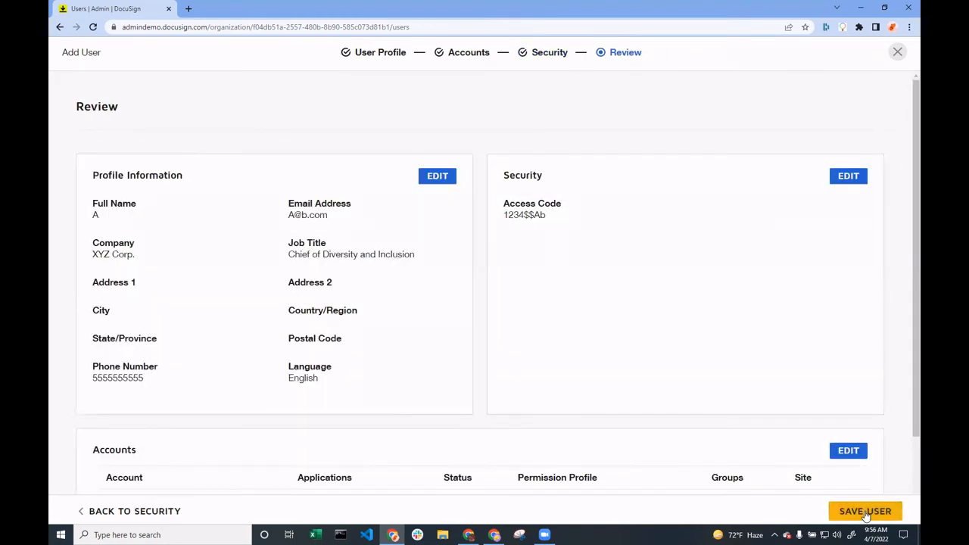
{"action": "scroll", "coordinate": [757, 348], "scroll_direction": "down", "scroll_amount": 2}
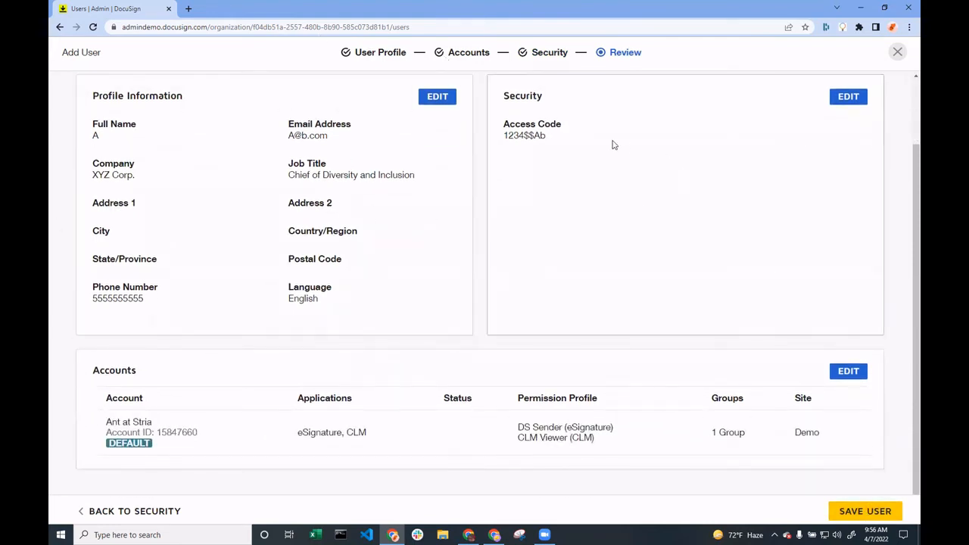
{"action": "left_click", "coordinate": [878, 520]}
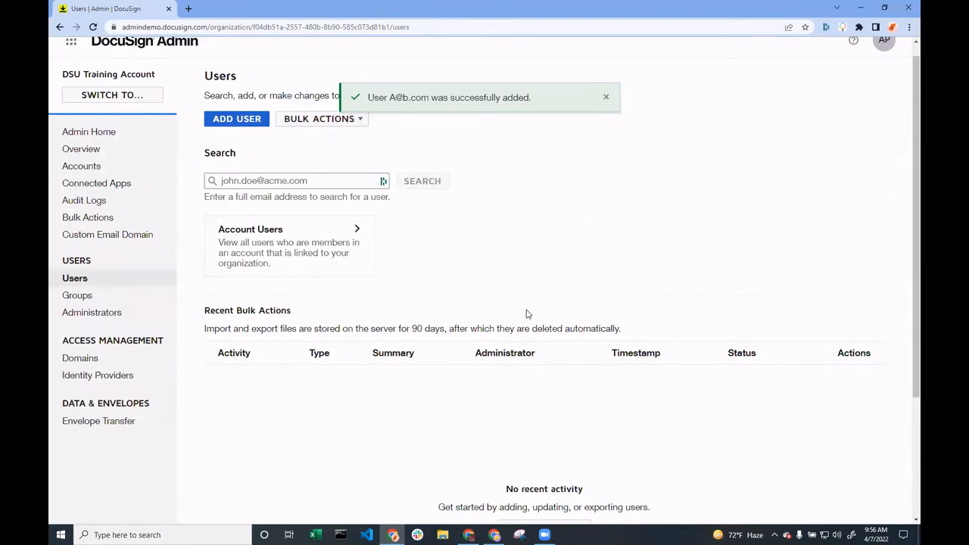
{"action": "left_click_drag", "start_coordinate": [370, 94], "coordinate": [558, 99]}
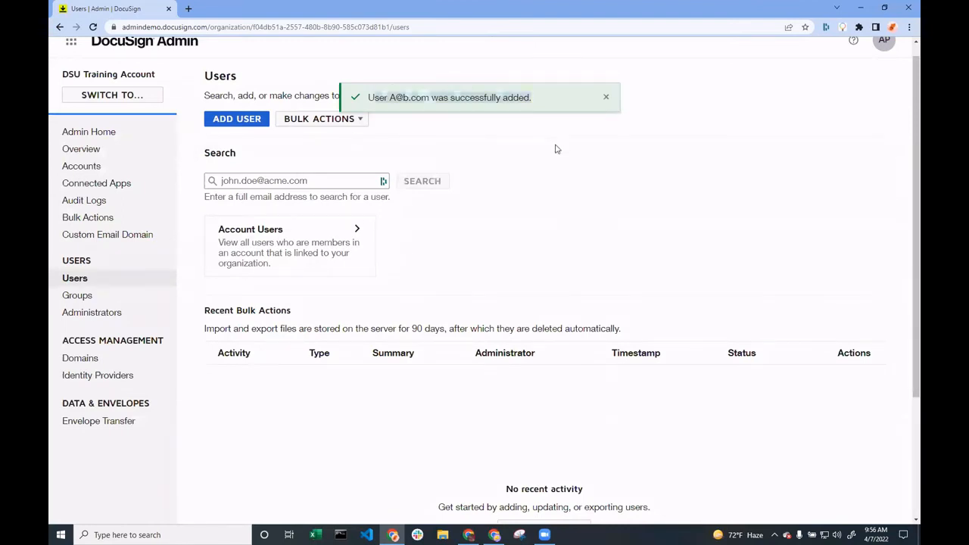
{"action": "scroll", "coordinate": [87, 130], "scroll_direction": "up", "scroll_amount": 1}
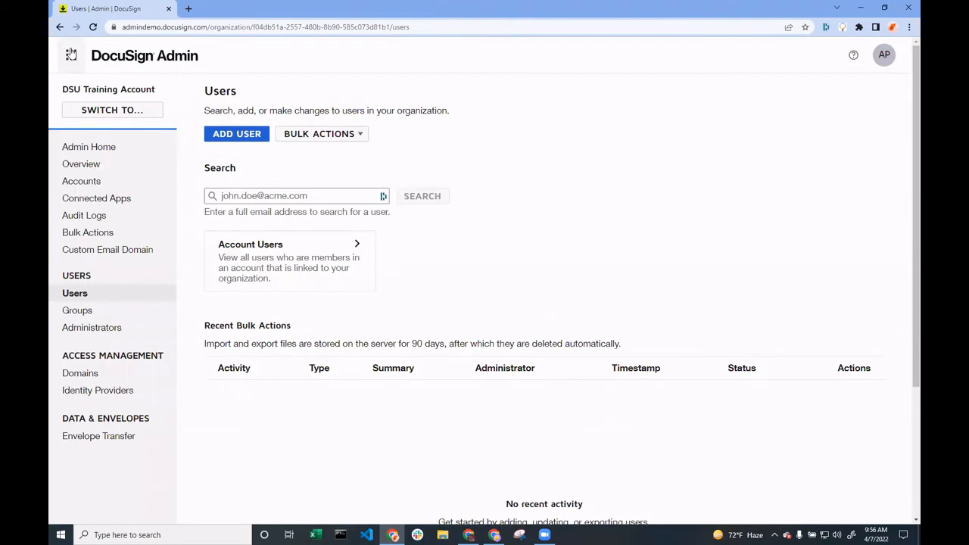
Switch to DocuSign eSignature and open the Users page in its settings
{"action": "left_click", "coordinate": [71, 55]}
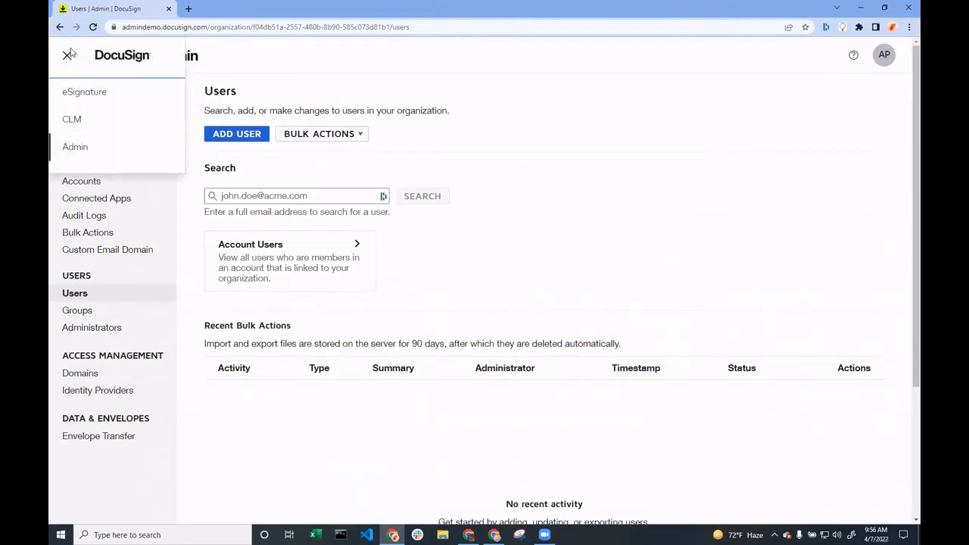
{"action": "left_click", "coordinate": [81, 91]}
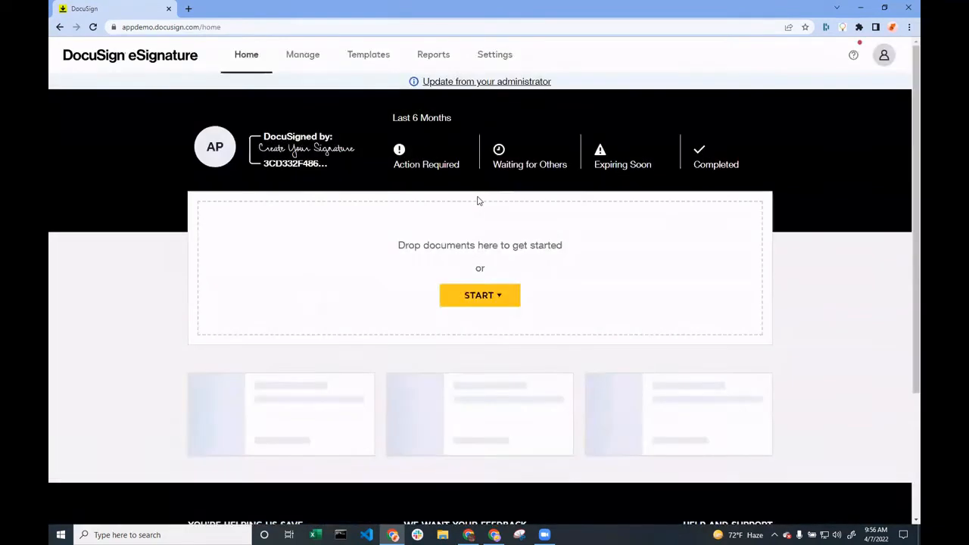
{"action": "left_click", "coordinate": [520, 61]}
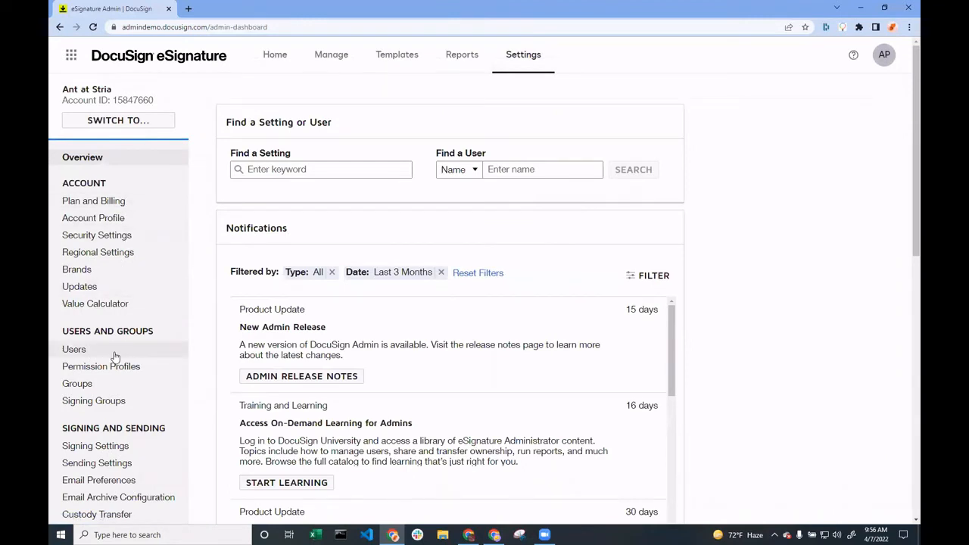
{"action": "left_click", "coordinate": [115, 356]}
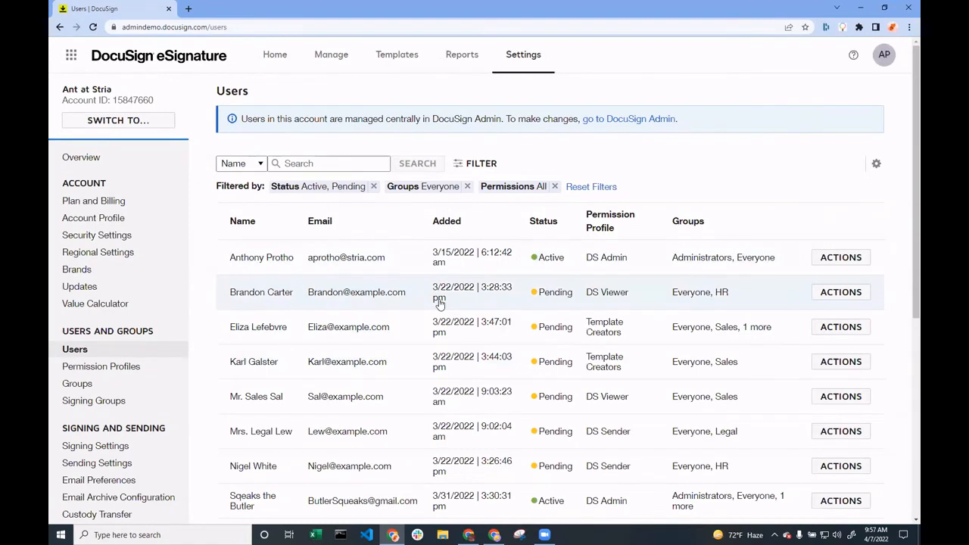
Send a password reset to the first user in the list and open the Reset Password Requested email in Gmail
{"action": "left_click", "coordinate": [834, 261]}
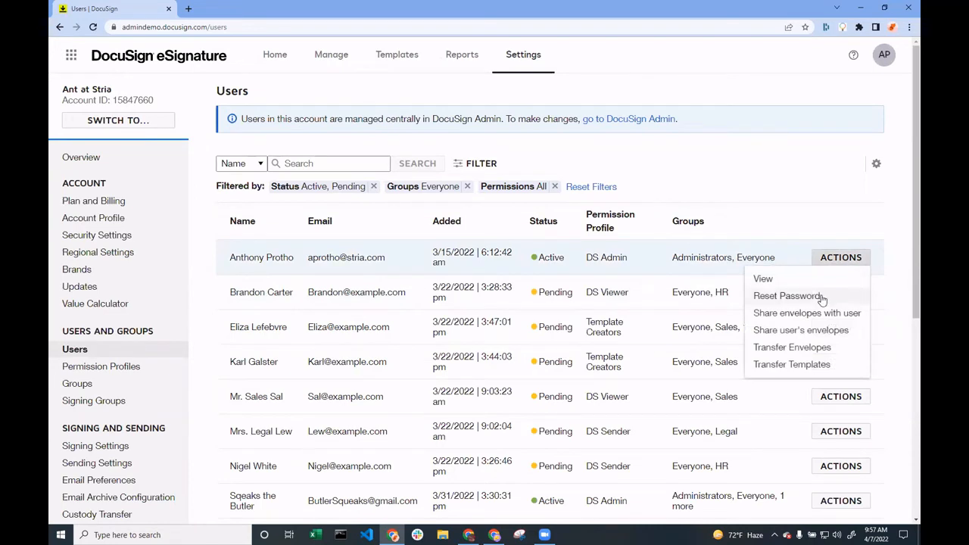
{"action": "left_click", "coordinate": [819, 297]}
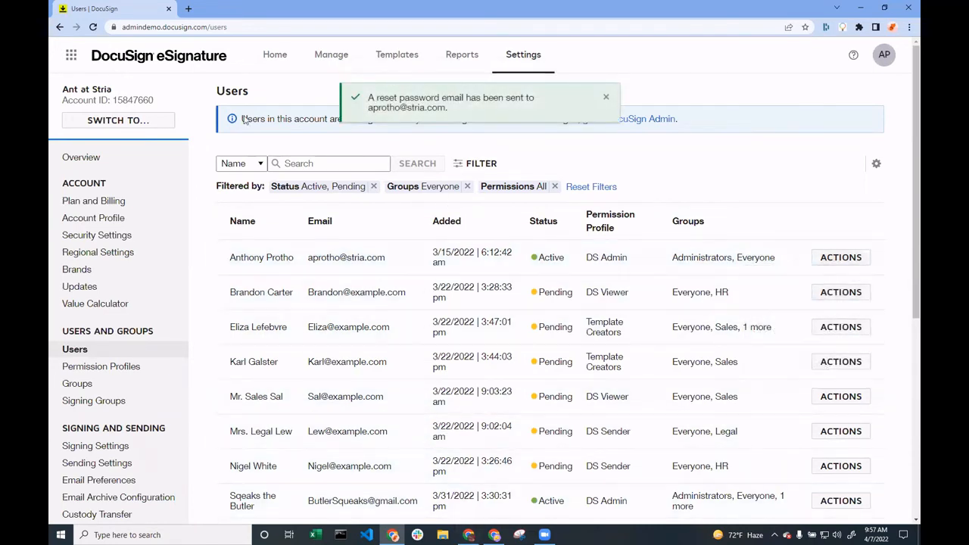
{"action": "left_click", "coordinate": [190, 8]}
{"action": "left_click", "coordinate": [158, 43]}
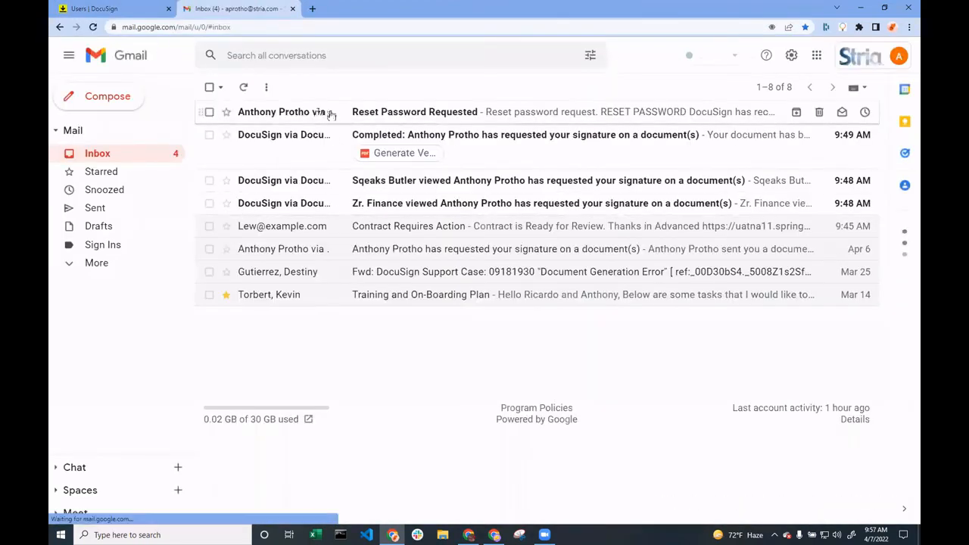
{"action": "left_click", "coordinate": [333, 115]}
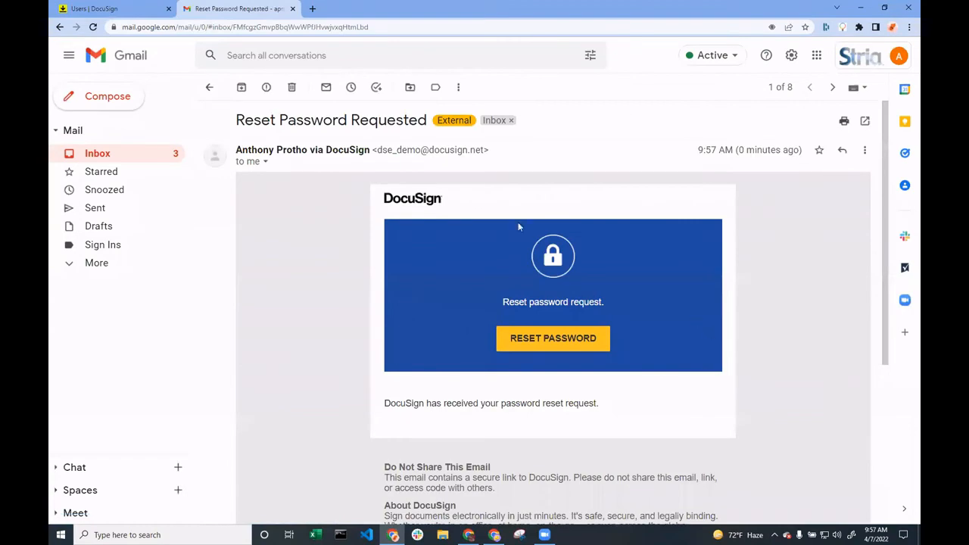
Delete the Reset Password Requested email and the three unread DocuSign signature notifications from the Gmail inbox
{"action": "left_click", "coordinate": [295, 89]}
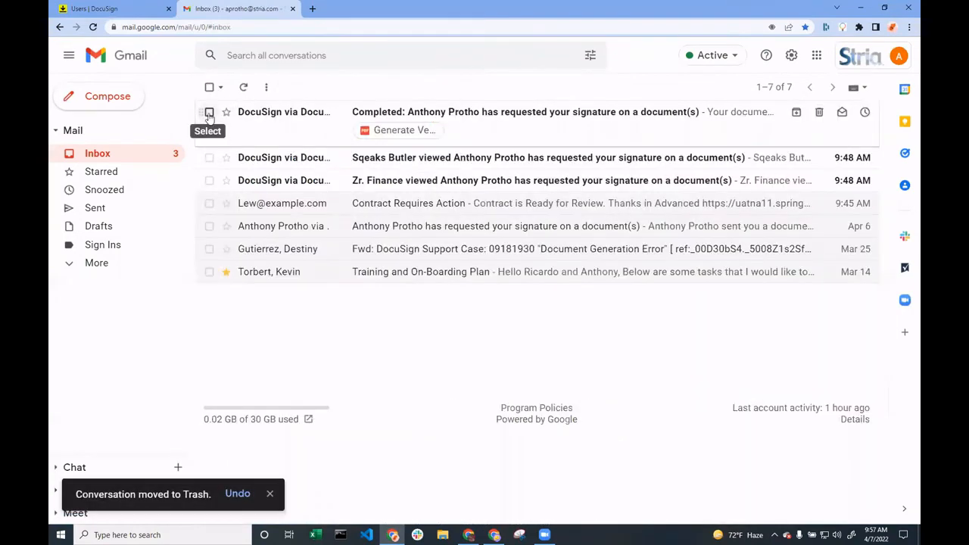
{"action": "left_click", "coordinate": [209, 112]}
{"action": "left_click", "coordinate": [209, 158]}
{"action": "left_click", "coordinate": [209, 180]}
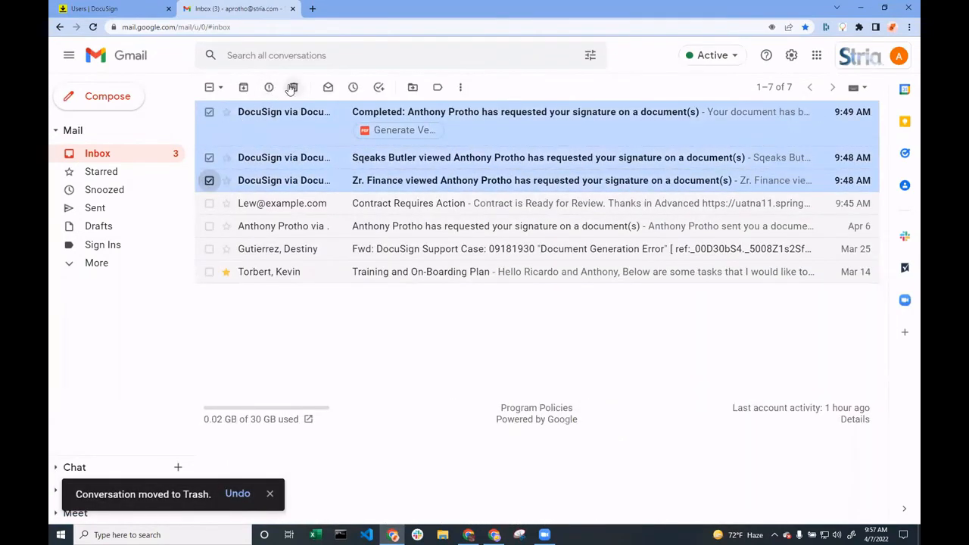
{"action": "left_click", "coordinate": [294, 87]}
Return to DocuSign eSignature and review the user permissions of the Template Creators permission profile, closing it without changes
{"action": "left_click", "coordinate": [113, 8]}
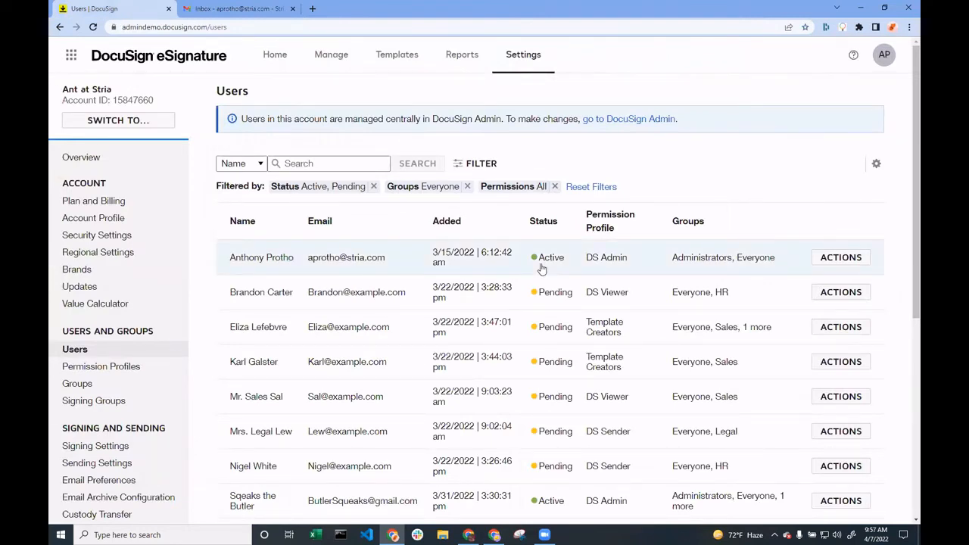
{"action": "left_click", "coordinate": [165, 374]}
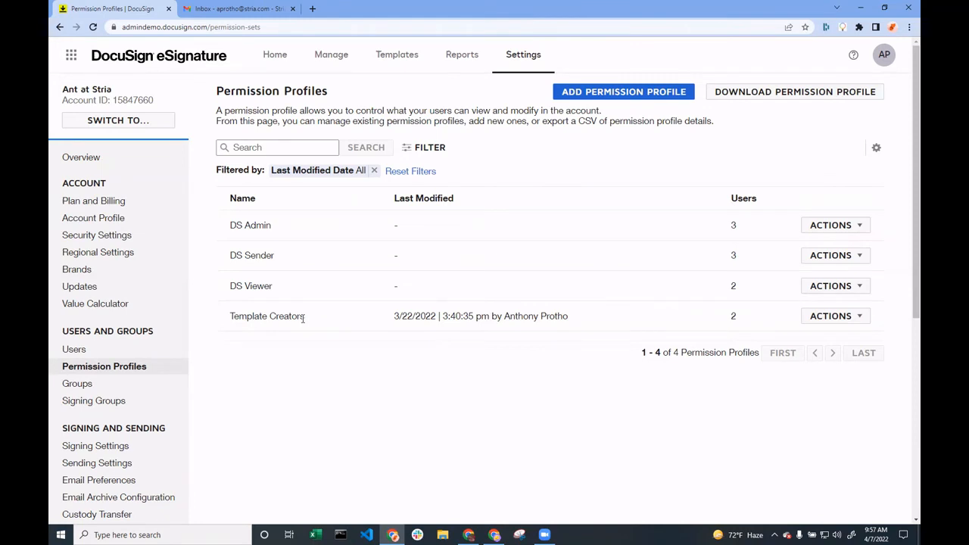
{"action": "left_click", "coordinate": [830, 316]}
{"action": "left_click", "coordinate": [818, 339]}
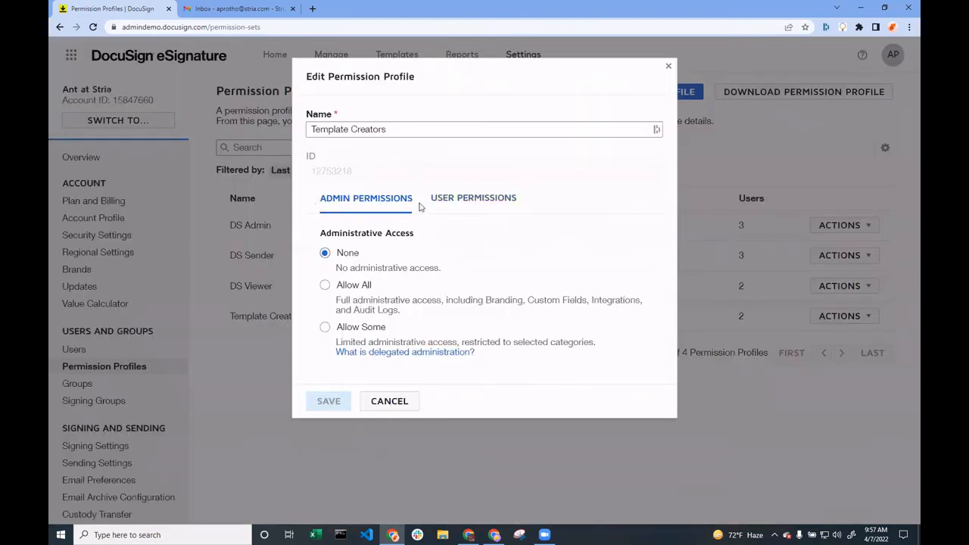
{"action": "left_click", "coordinate": [479, 208]}
{"action": "scroll", "coordinate": [488, 410], "scroll_direction": "down", "scroll_amount": 3}
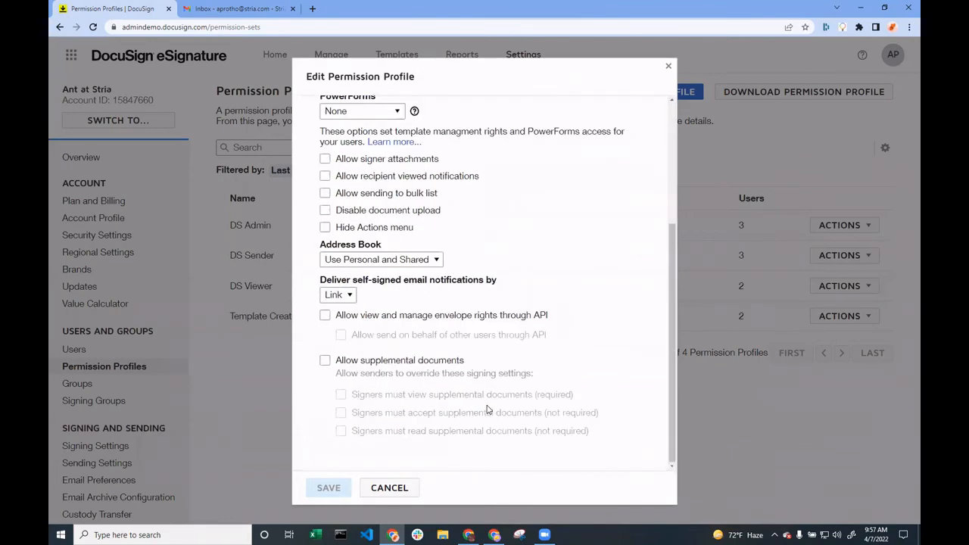
{"action": "scroll", "coordinate": [488, 410], "scroll_direction": "up", "scroll_amount": 3}
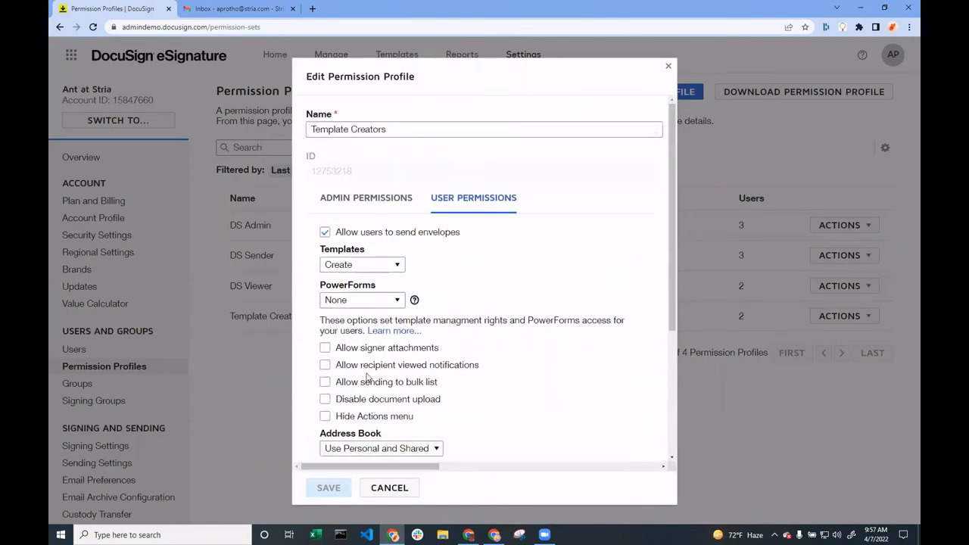
{"action": "scroll", "coordinate": [366, 376], "scroll_direction": "down", "scroll_amount": 3}
{"action": "scroll", "coordinate": [367, 377], "scroll_direction": "up", "scroll_amount": 3}
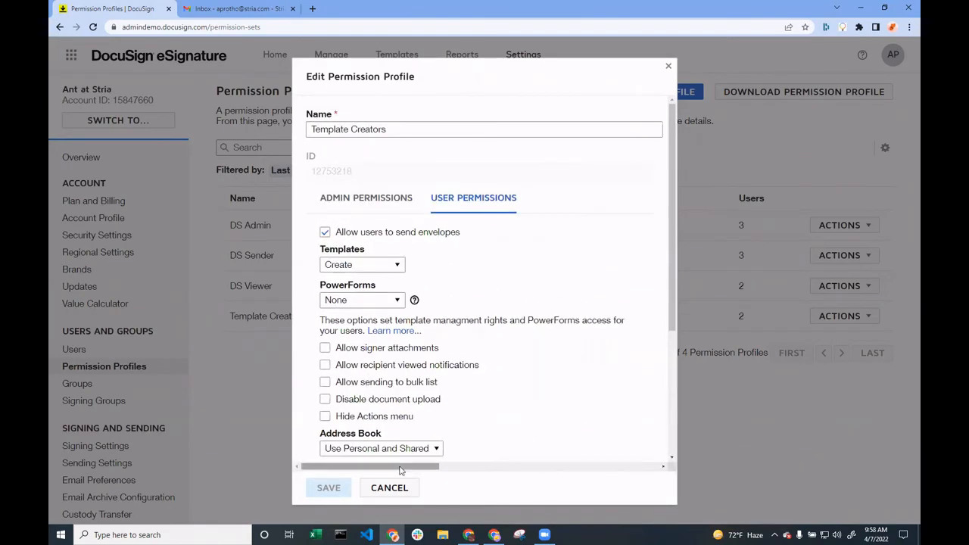
{"action": "left_click", "coordinate": [389, 487]}
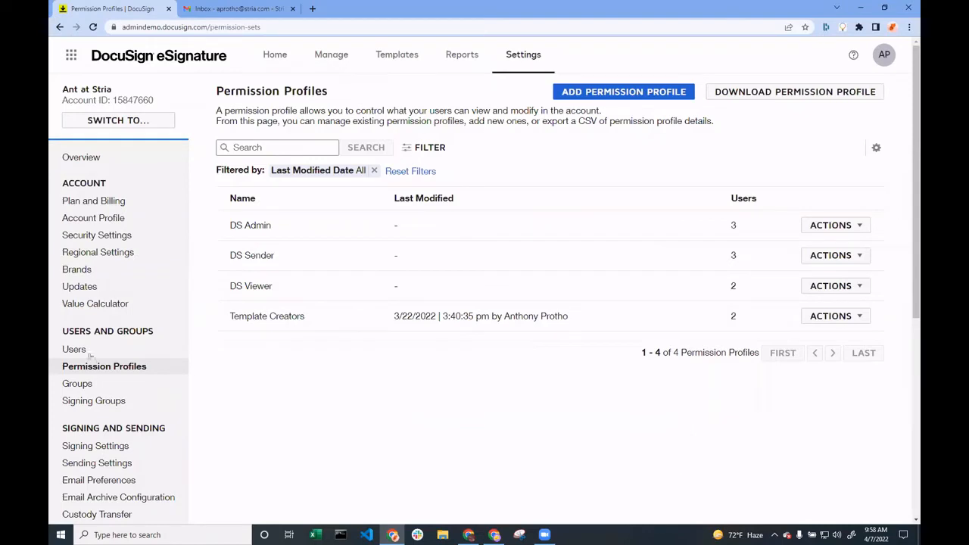
Open the eSignature Groups page and review the members of the Administrators and HR groups
{"action": "left_click", "coordinate": [114, 386]}
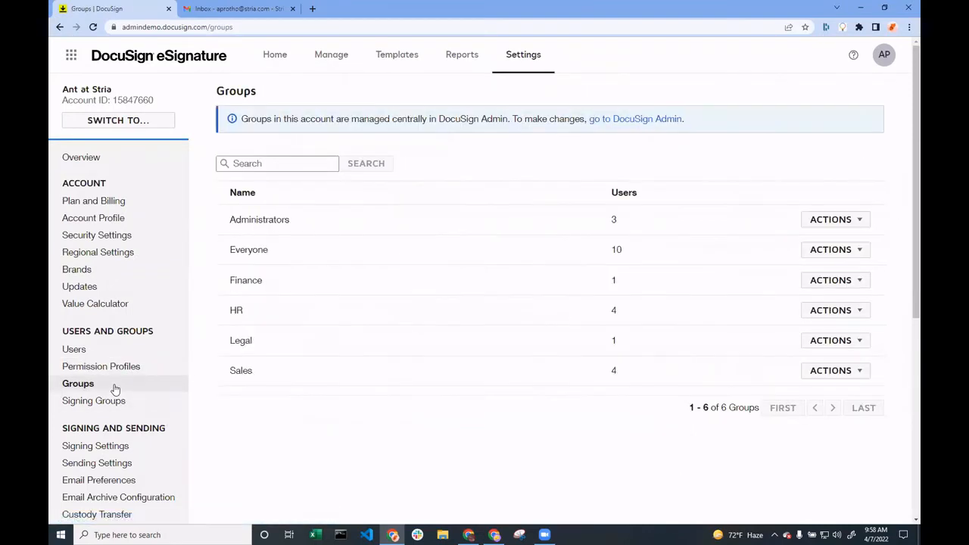
{"action": "left_click", "coordinate": [310, 222]}
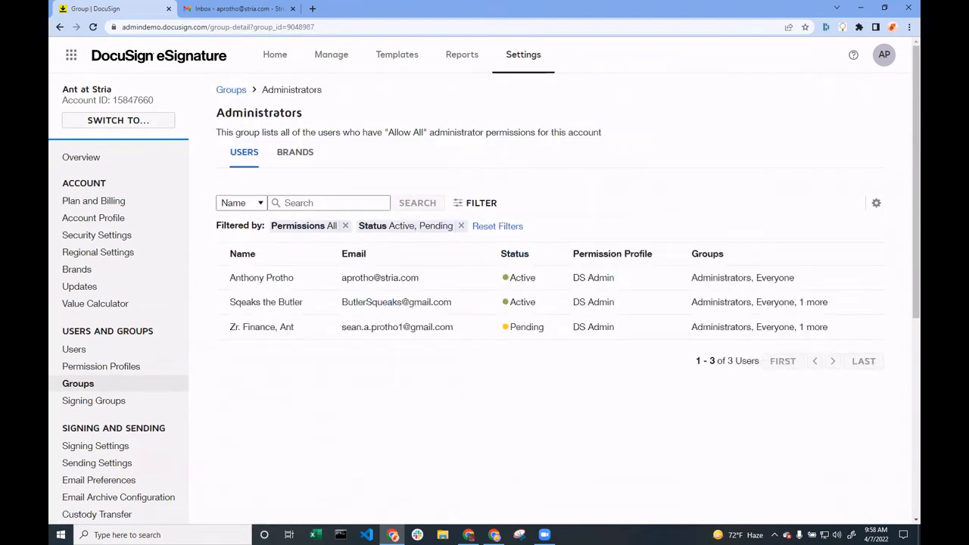
{"action": "left_click", "coordinate": [60, 27]}
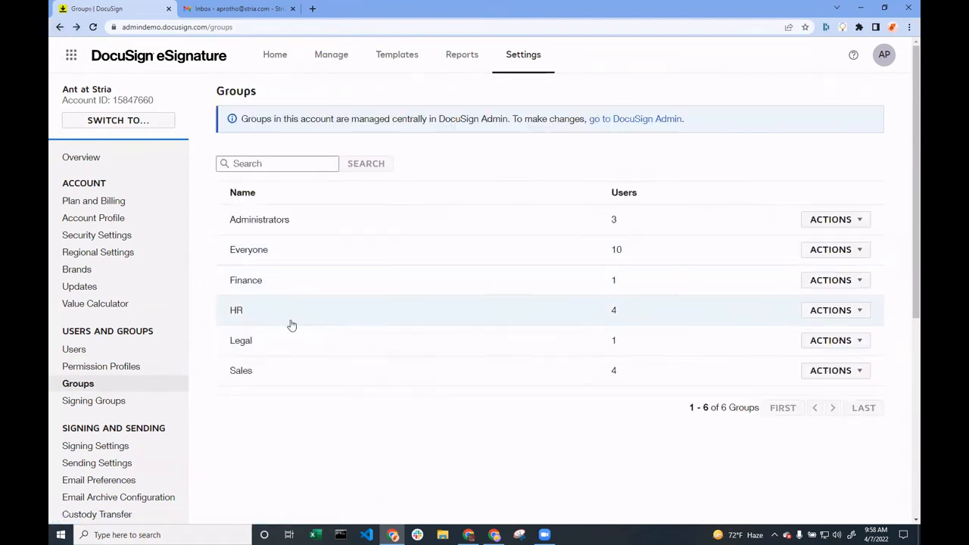
{"action": "left_click", "coordinate": [357, 313]}
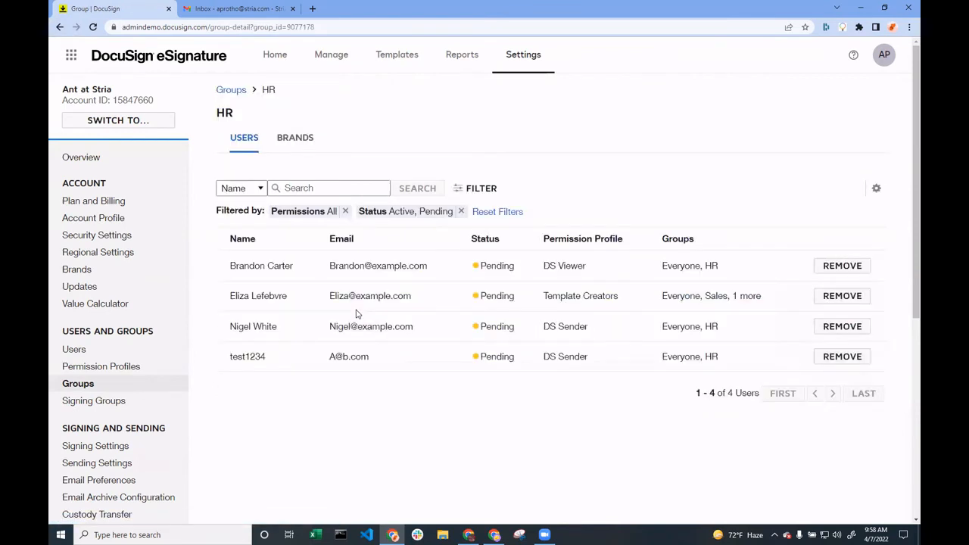
{"action": "left_click_drag", "start_coordinate": [326, 357], "coordinate": [382, 359]}
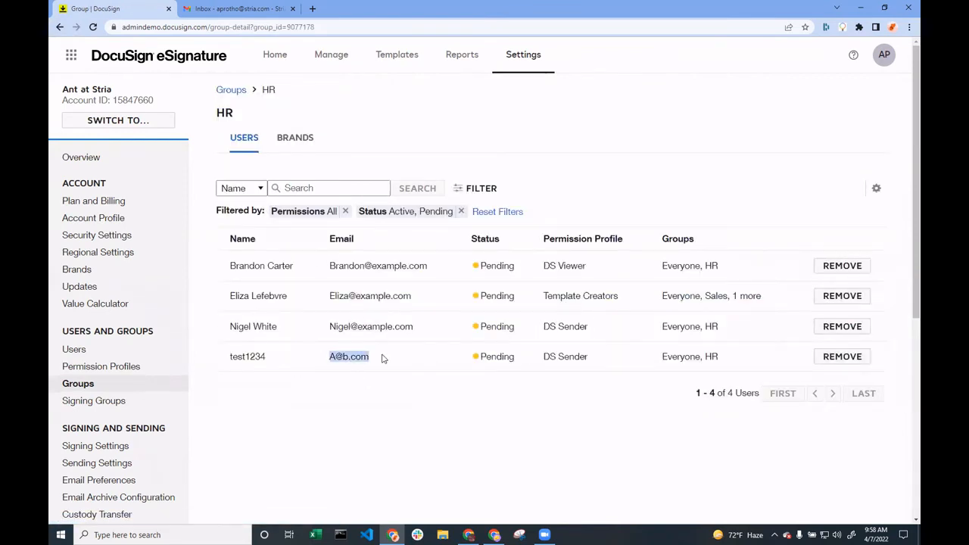
{"action": "left_click", "coordinate": [382, 358]}
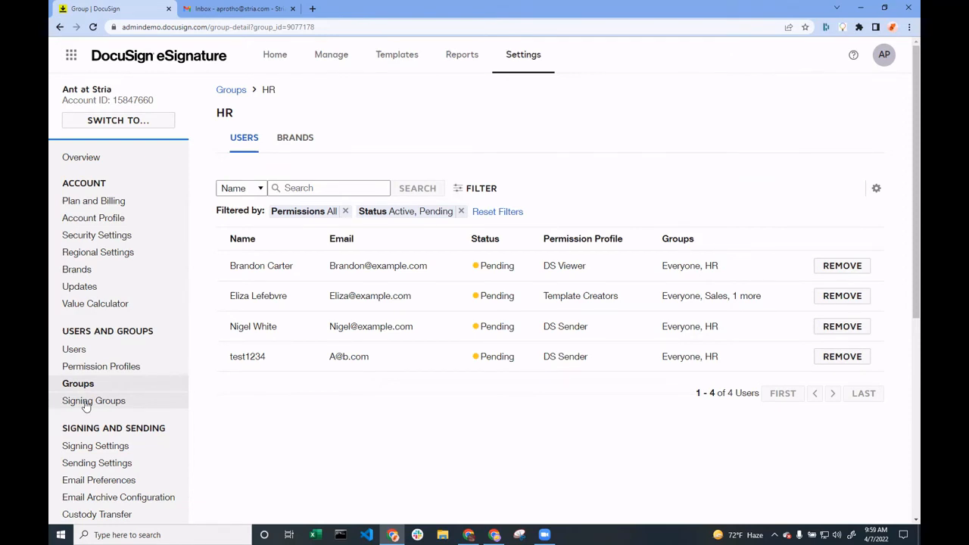
Switch to DocuSign CLM and review the Users list in its administration area
{"action": "left_click", "coordinate": [71, 55]}
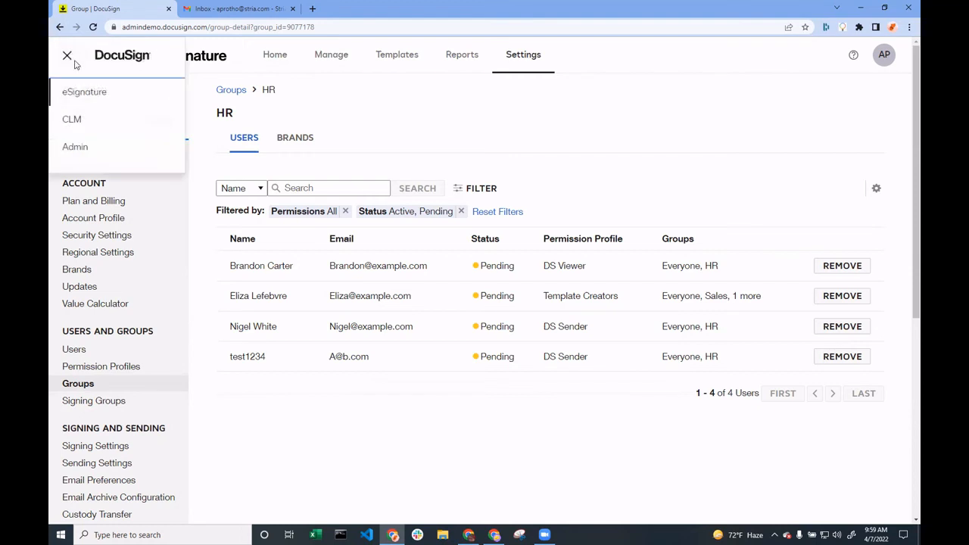
{"action": "left_click", "coordinate": [76, 126]}
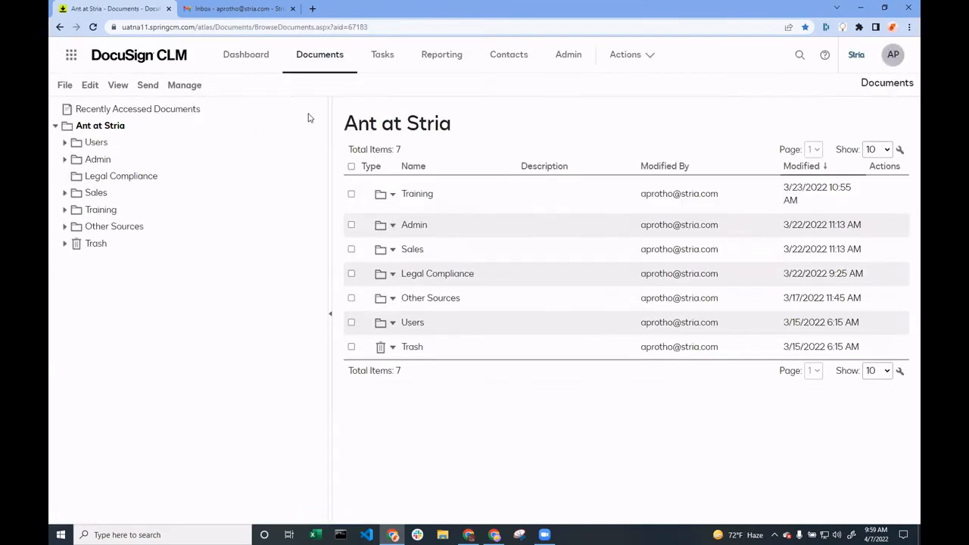
{"action": "left_click", "coordinate": [576, 54]}
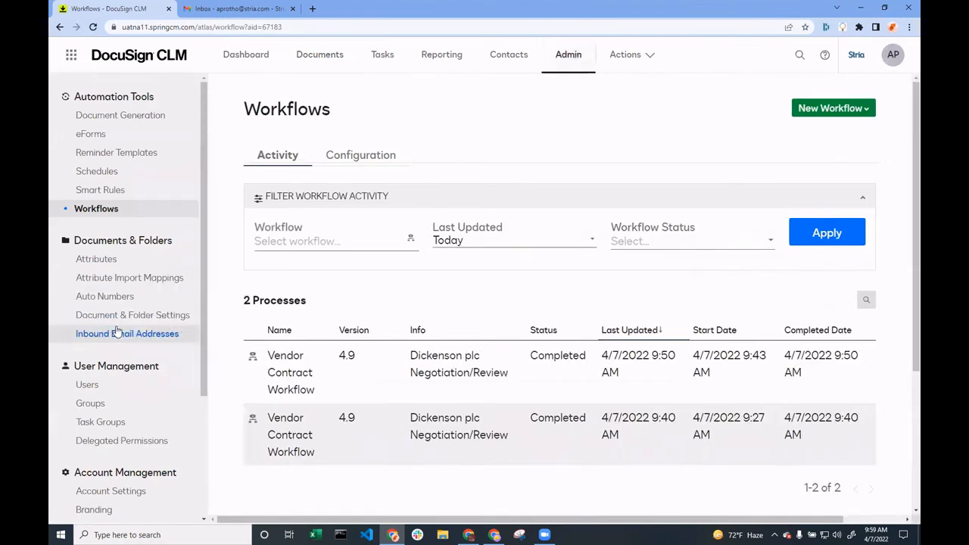
{"action": "left_click", "coordinate": [126, 389]}
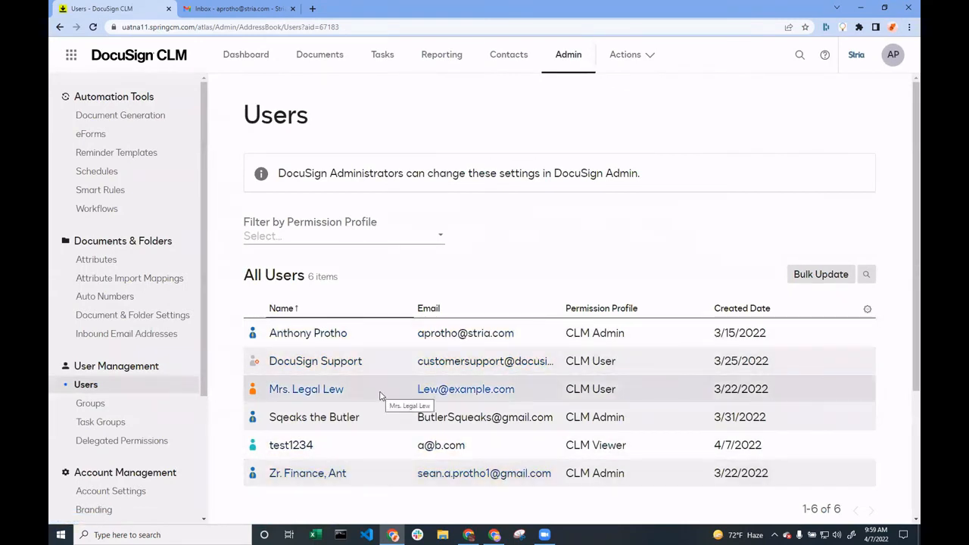
Review the members of the CLM HR group and the list of task groups
{"action": "left_click", "coordinate": [90, 404]}
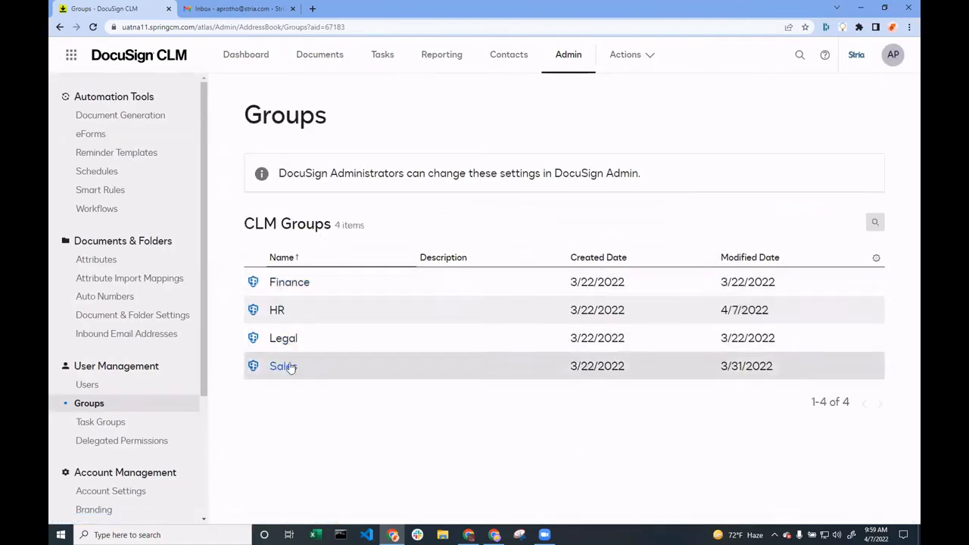
{"action": "left_click", "coordinate": [276, 310]}
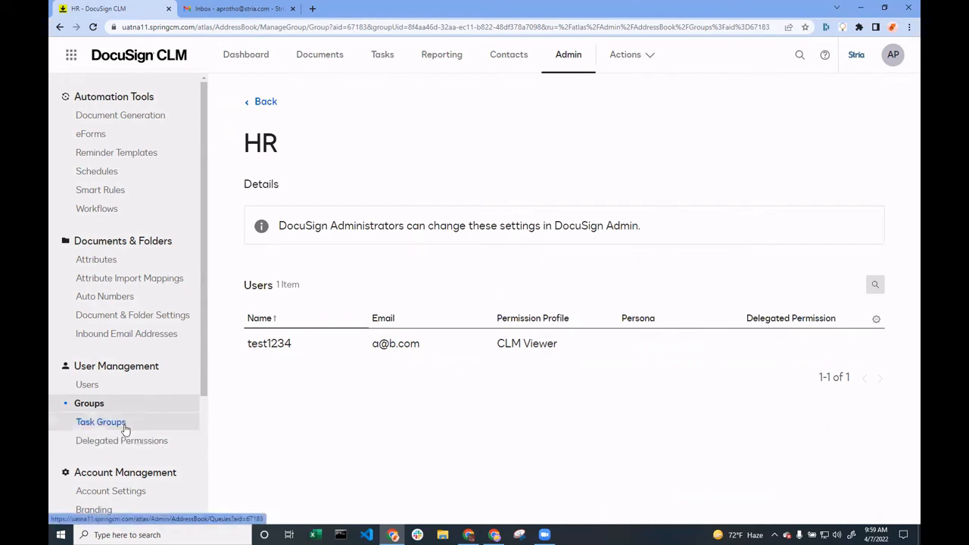
{"action": "left_click", "coordinate": [101, 422]}
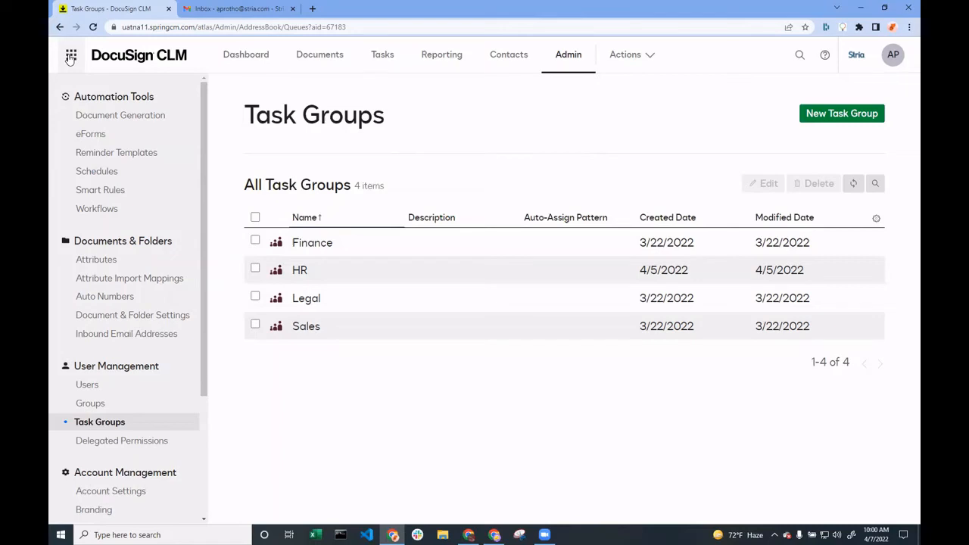
Switch to DocuSign Admin and search the organization's users for the test user by email address
{"action": "left_click", "coordinate": [71, 57]}
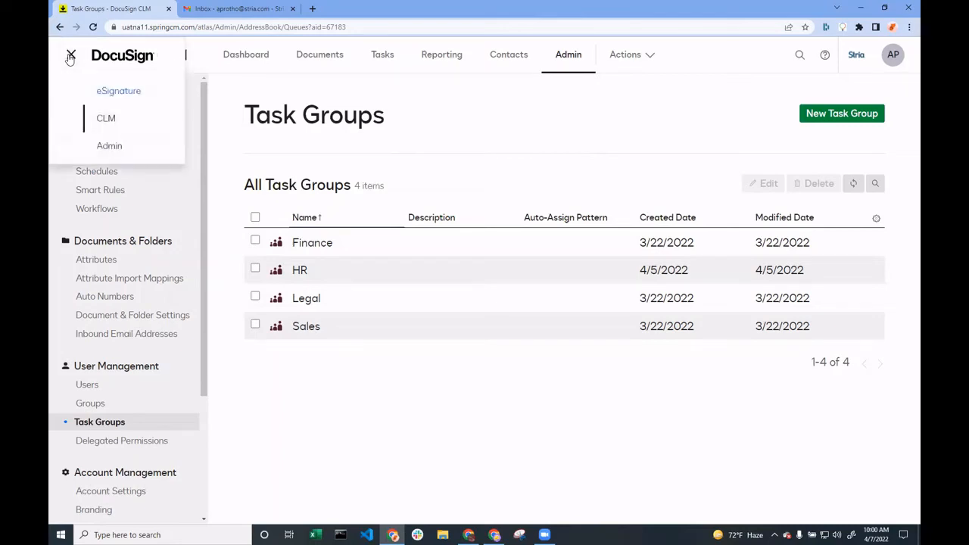
{"action": "left_click", "coordinate": [130, 154]}
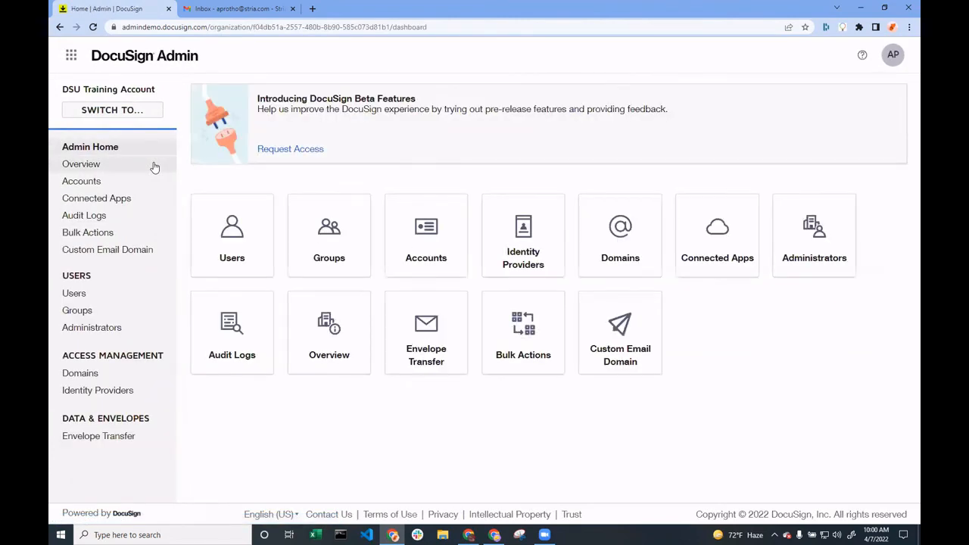
{"action": "left_click", "coordinate": [112, 298]}
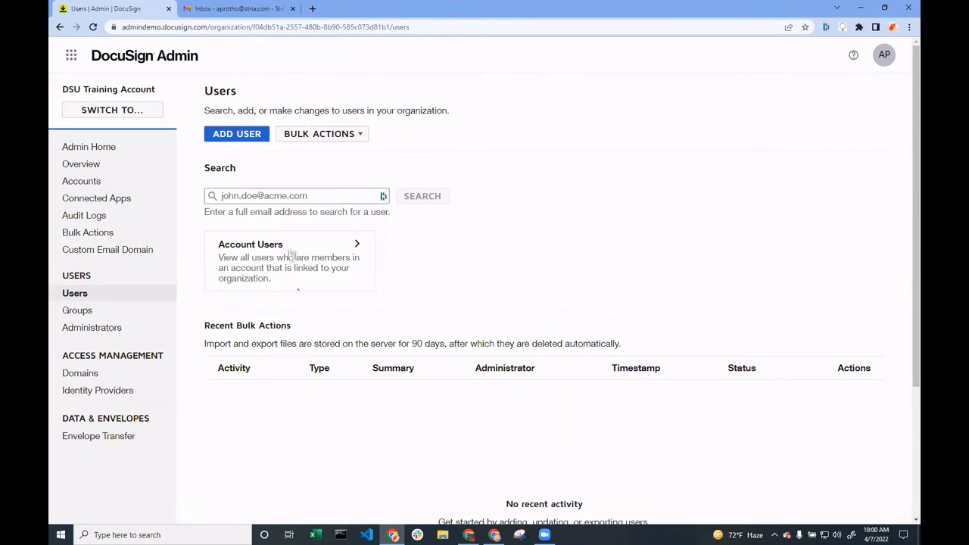
{"action": "left_click", "coordinate": [301, 195]}
{"action": "type", "text": "A"}
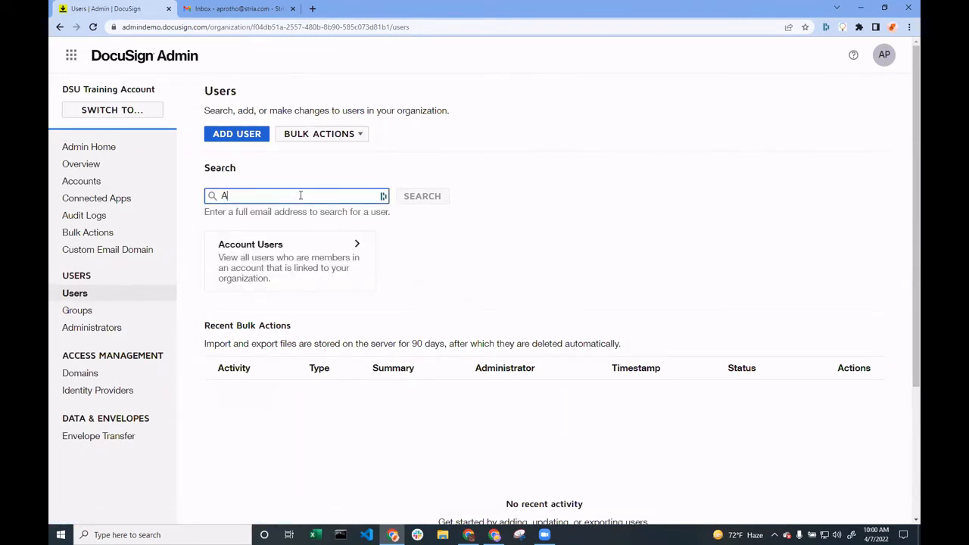
{"action": "type", "text": "@"}
{"action": "type", "text": "com"}
{"action": "key", "text": "Return"}
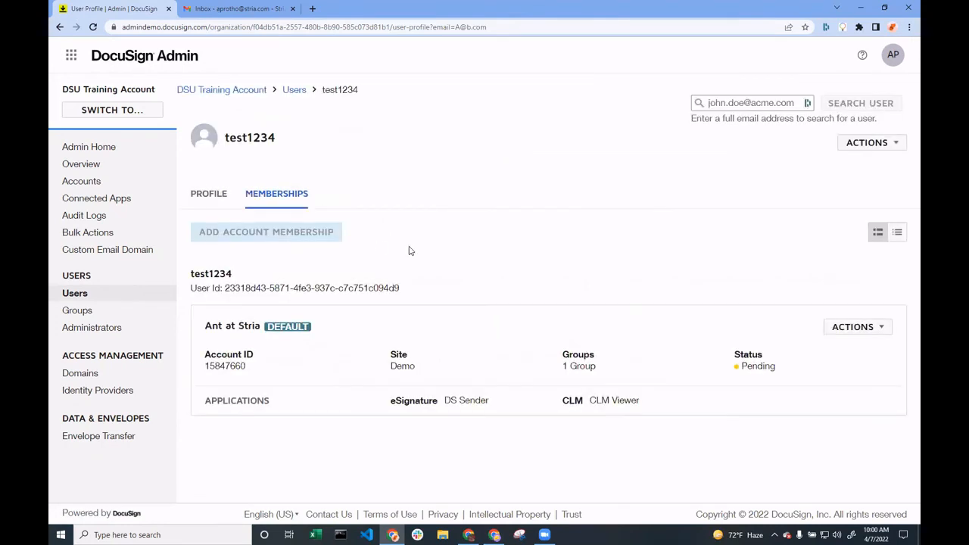
Close the test1234 user's account membership, removing the user from all signing groups
{"action": "left_click", "coordinate": [877, 328]}
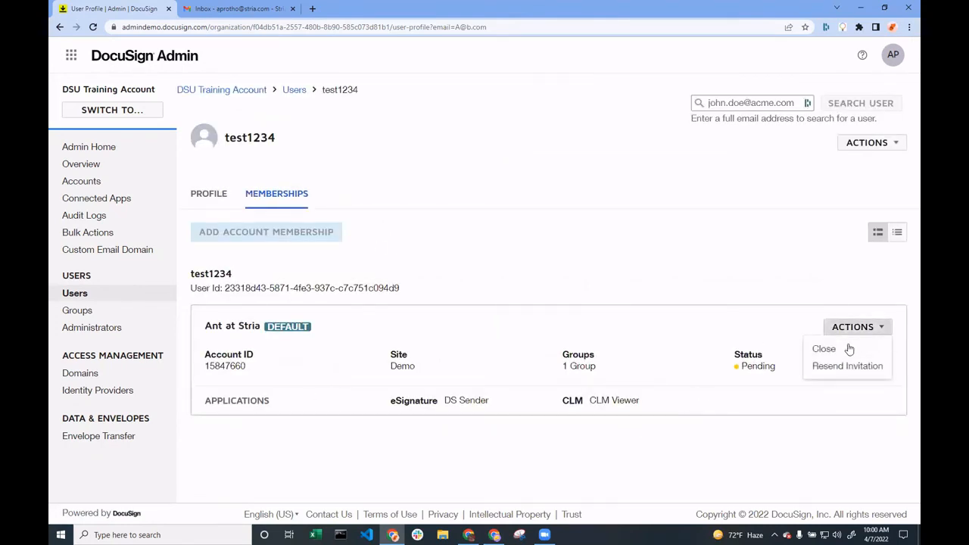
{"action": "left_click", "coordinate": [833, 351]}
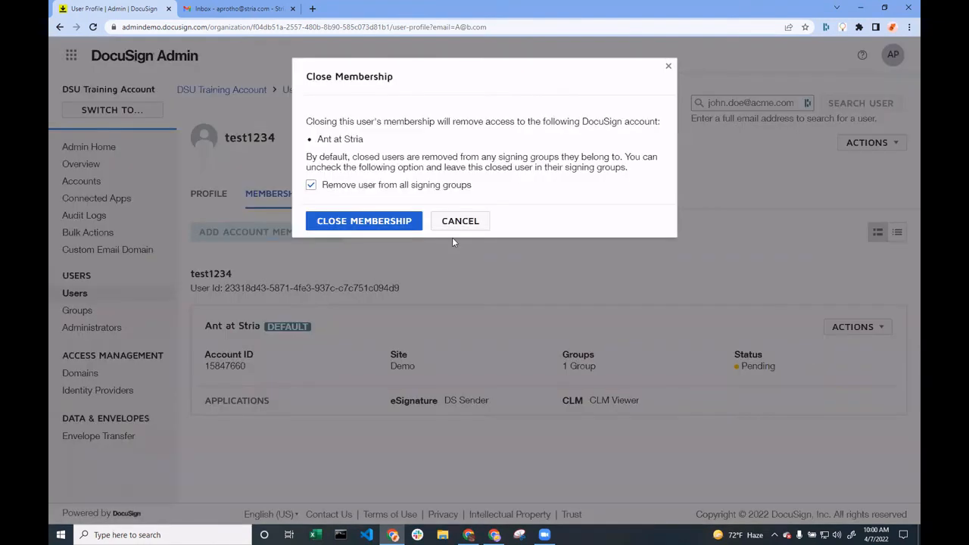
{"action": "left_click", "coordinate": [383, 219]}
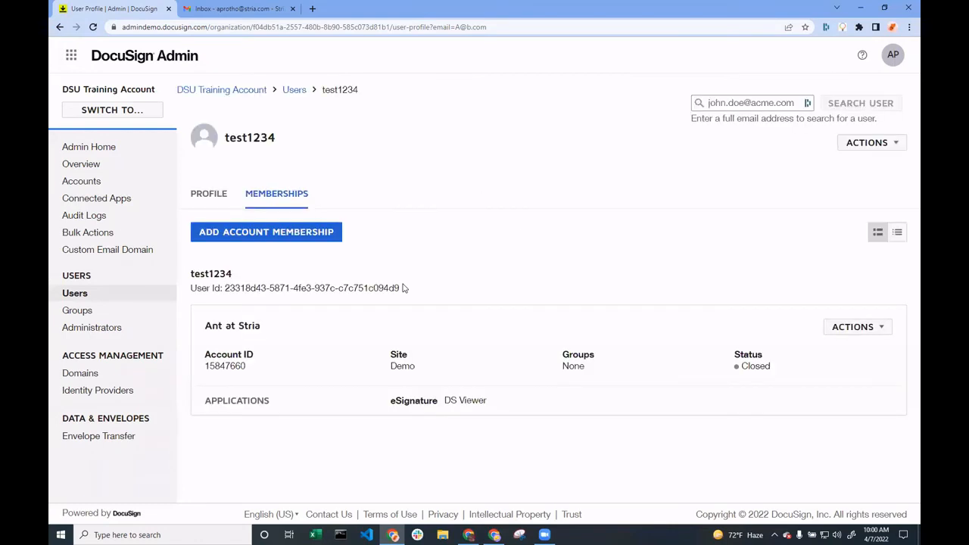
Start reactivating the test1234 user's account membership with Template Creators as the eSignature permission profile
{"action": "left_click", "coordinate": [858, 327]}
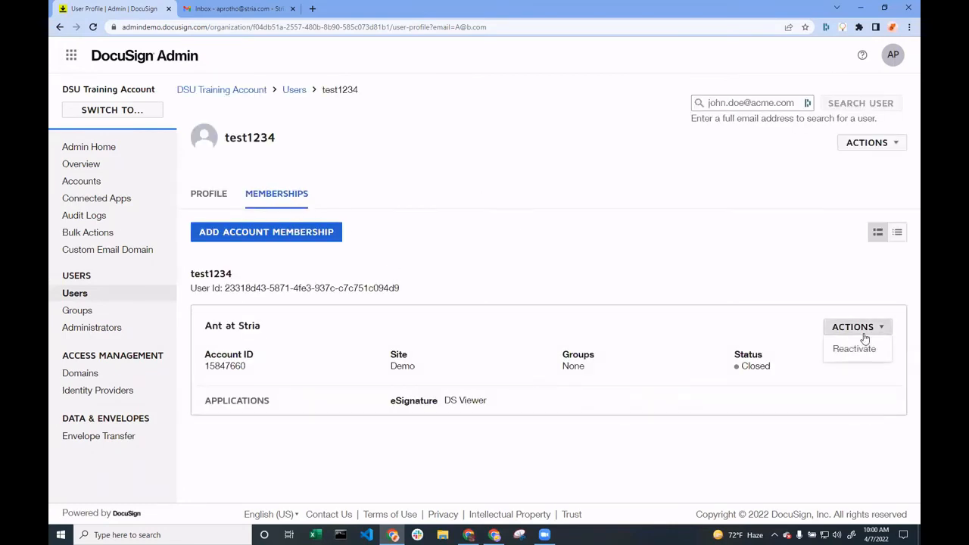
{"action": "left_click", "coordinate": [856, 350]}
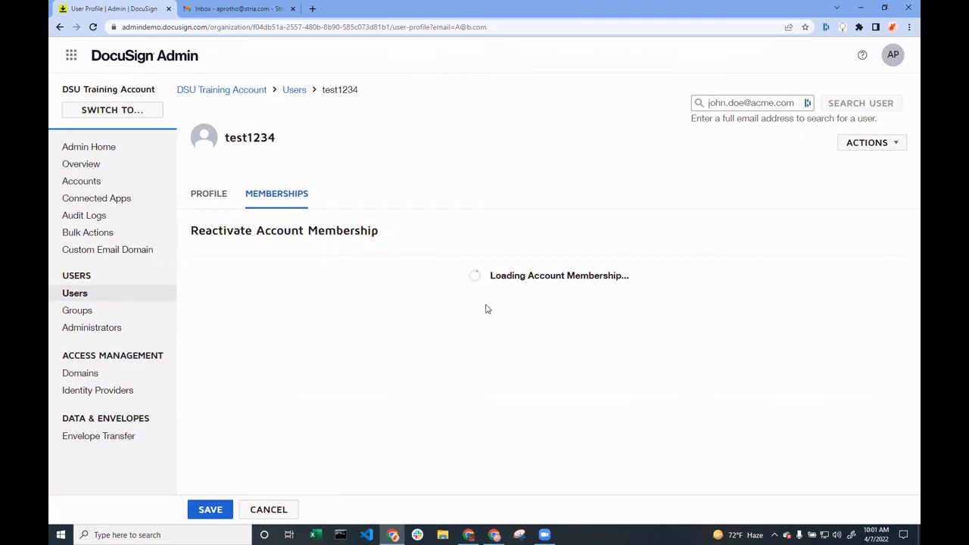
{"action": "scroll", "coordinate": [444, 341], "scroll_direction": "down", "scroll_amount": 2}
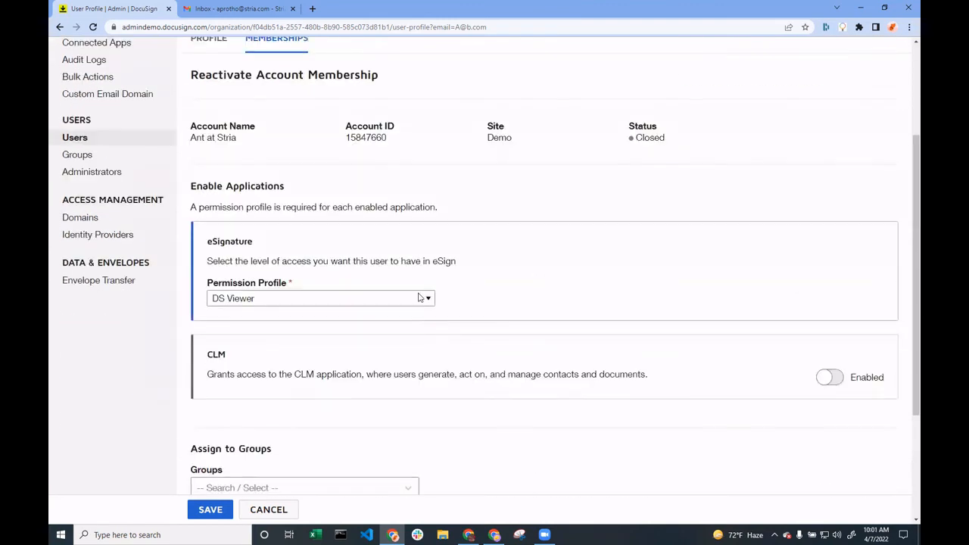
{"action": "left_click", "coordinate": [421, 298]}
{"action": "left_click", "coordinate": [328, 362]}
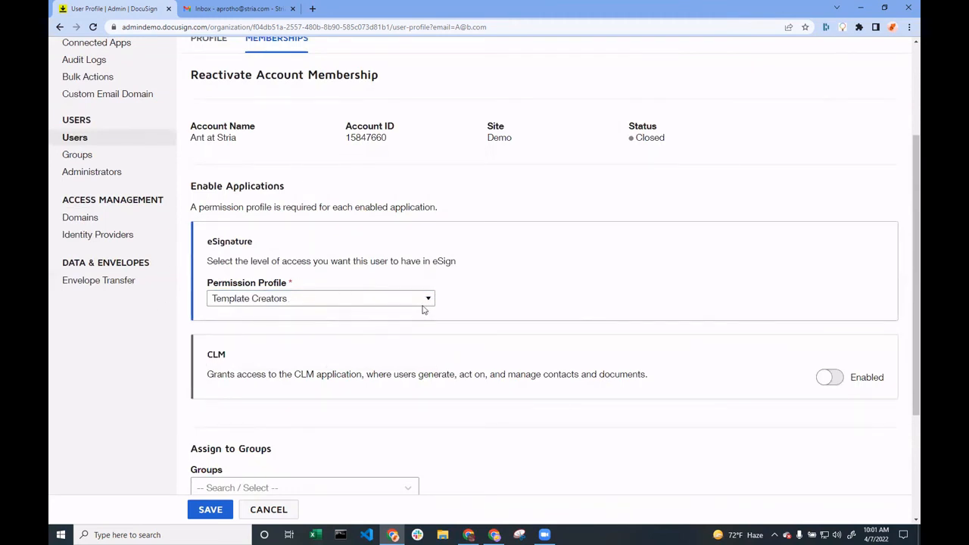
Enable CLM access for the reactivated membership with the CLM Viewer permission profile
{"action": "scroll", "coordinate": [605, 302], "scroll_direction": "down", "scroll_amount": 2}
{"action": "scroll", "coordinate": [617, 293], "scroll_direction": "up", "scroll_amount": 1}
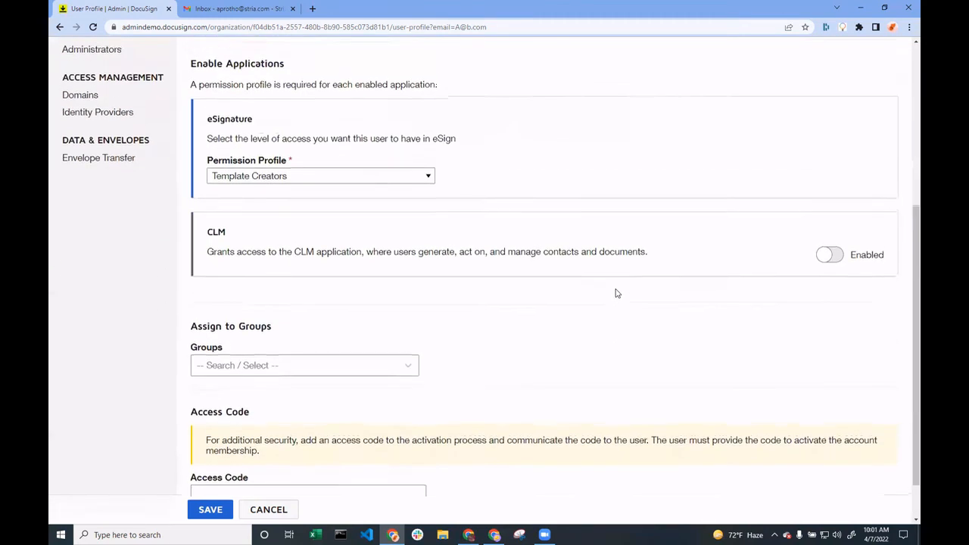
{"action": "left_click", "coordinate": [886, 258]}
{"action": "left_click", "coordinate": [366, 296]}
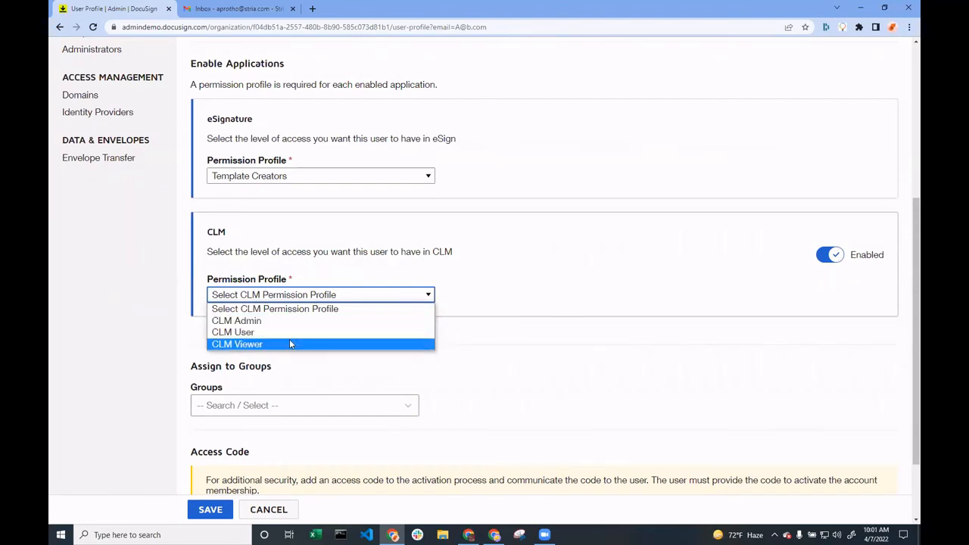
{"action": "left_click", "coordinate": [289, 344]}
Assign the membership to the HR group, enter an access code, and save the reactivation
{"action": "scroll", "coordinate": [329, 303], "scroll_direction": "down", "scroll_amount": 2}
{"action": "left_click", "coordinate": [273, 319]}
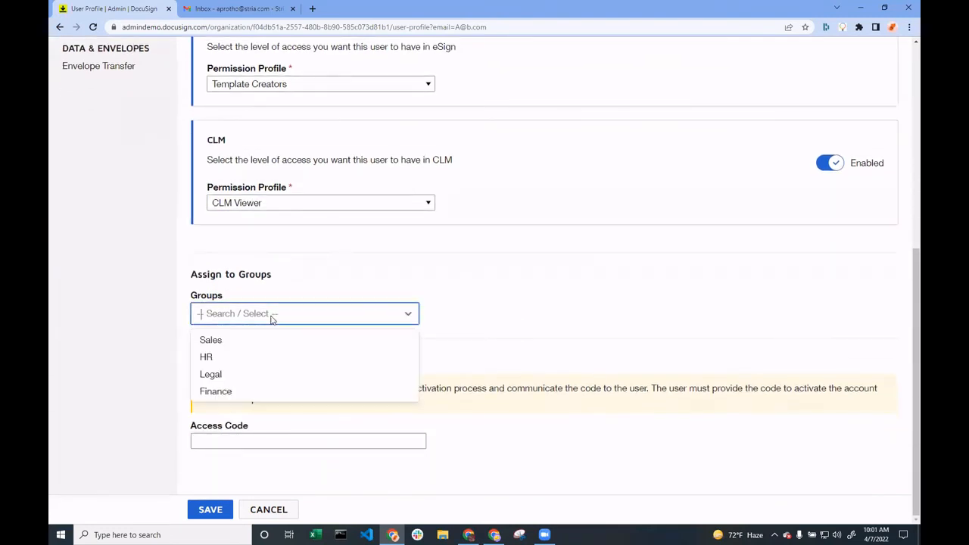
{"action": "left_click", "coordinate": [242, 357]}
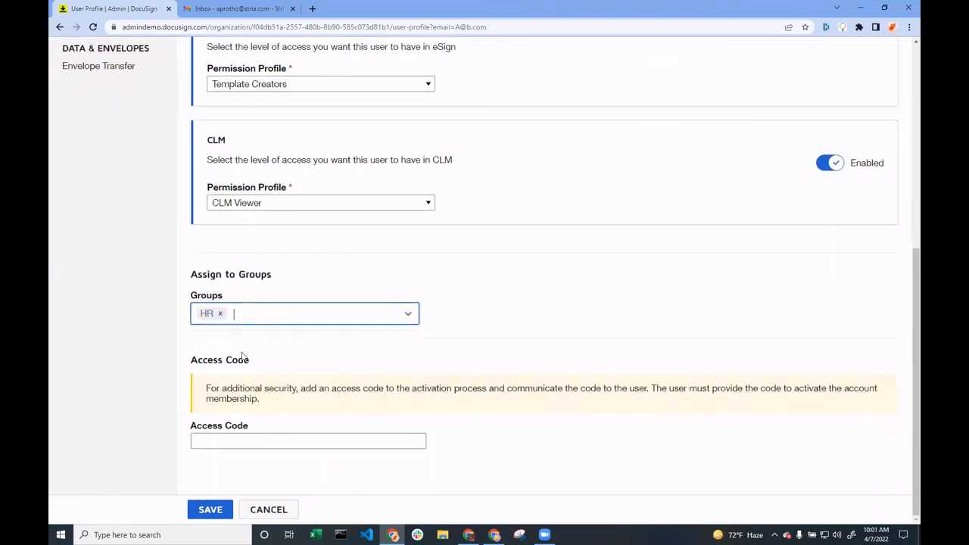
{"action": "left_click", "coordinate": [282, 440]}
{"action": "type", "text": "1234"}
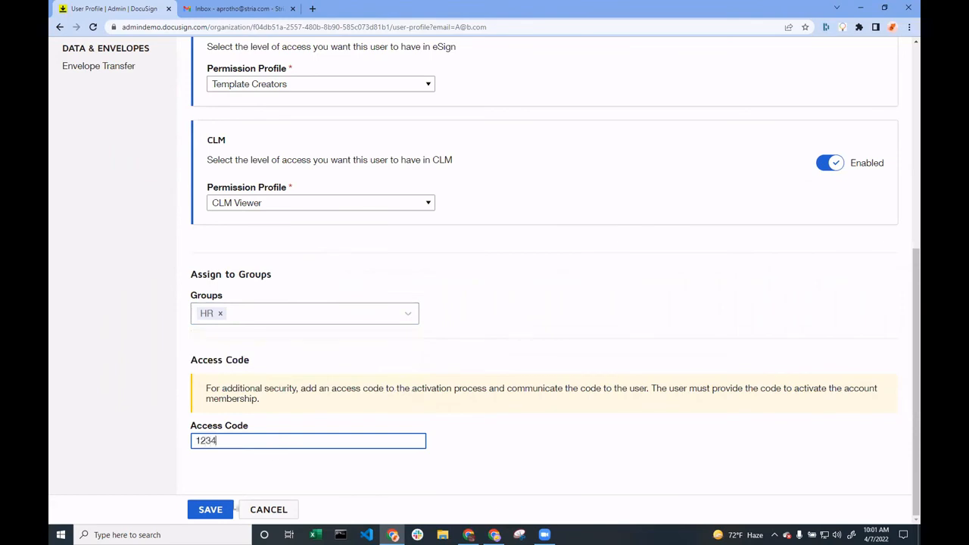
{"action": "left_click", "coordinate": [212, 512]}
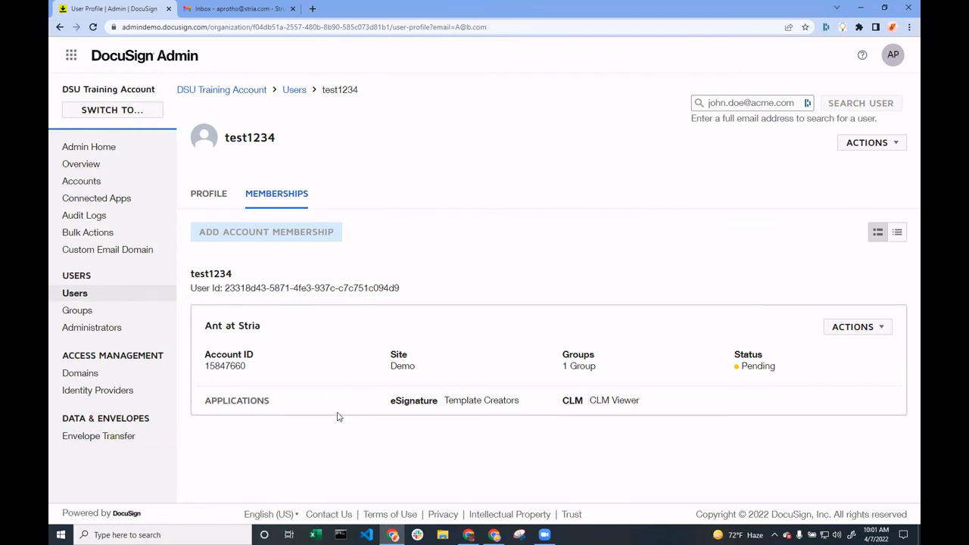
Switch to DocuSign CLM and review the list of all reports and the new report options
{"action": "left_click", "coordinate": [71, 55]}
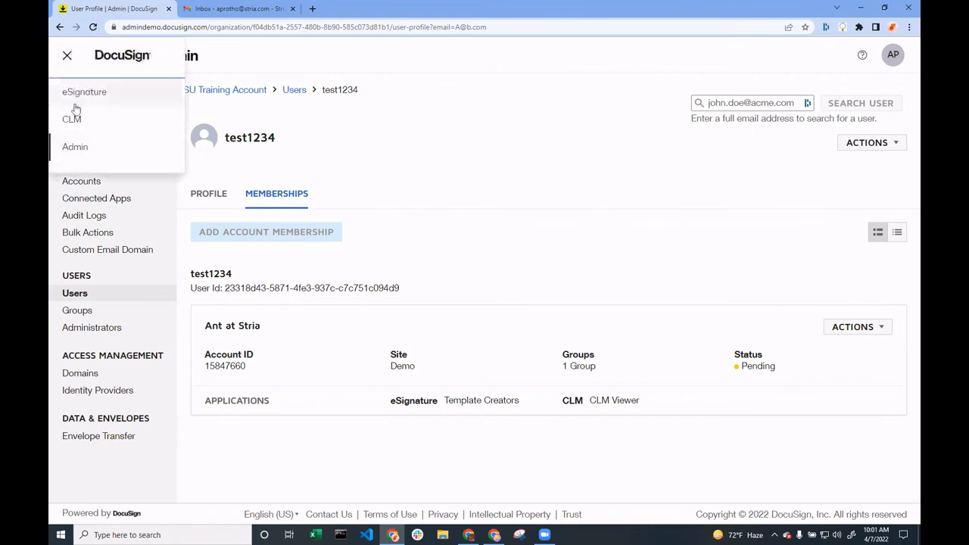
{"action": "left_click", "coordinate": [76, 132]}
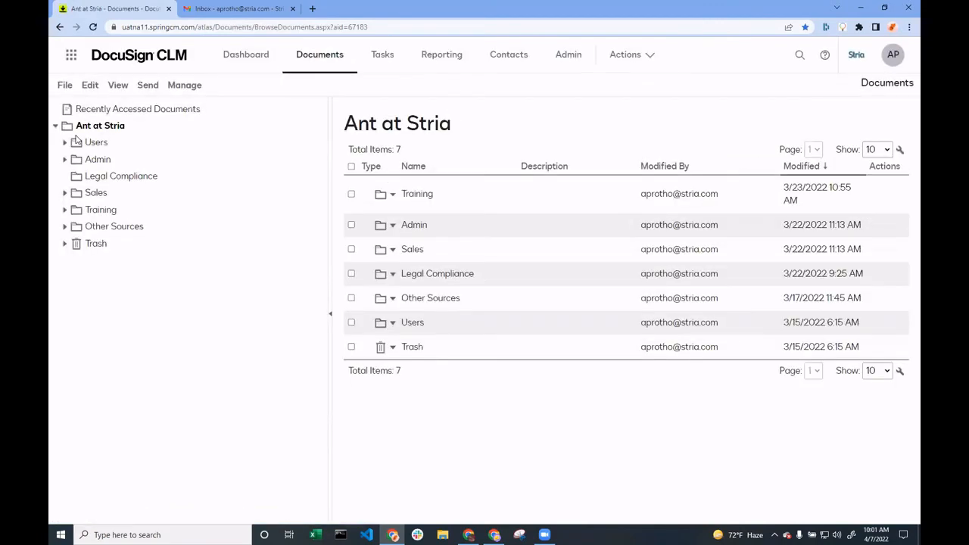
{"action": "left_click", "coordinate": [447, 67]}
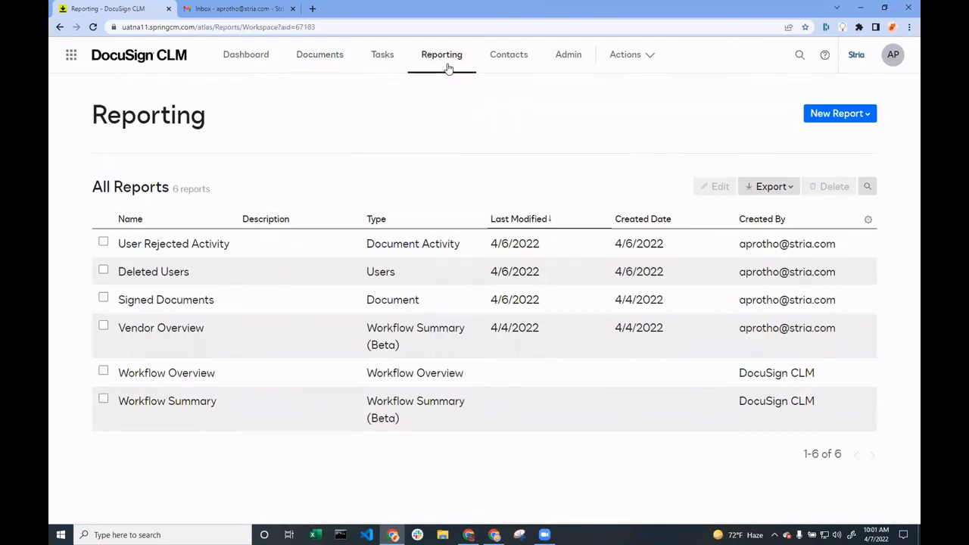
{"action": "left_click", "coordinate": [854, 113]}
Review the Signed Documents report, checking the description of each listed contract, and return to the report list
{"action": "left_click", "coordinate": [161, 301]}
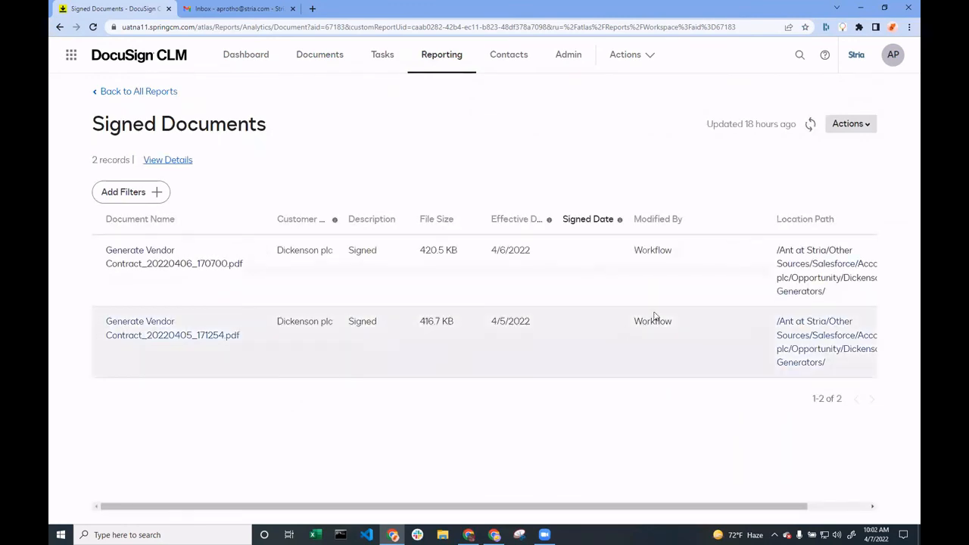
{"action": "left_click_drag", "start_coordinate": [349, 253], "coordinate": [402, 259]}
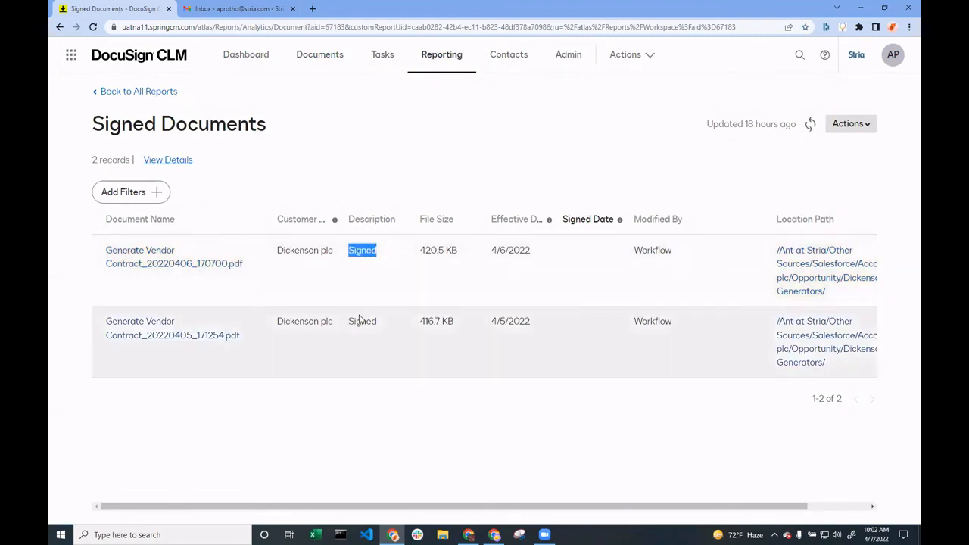
{"action": "left_click_drag", "start_coordinate": [349, 323], "coordinate": [396, 323]}
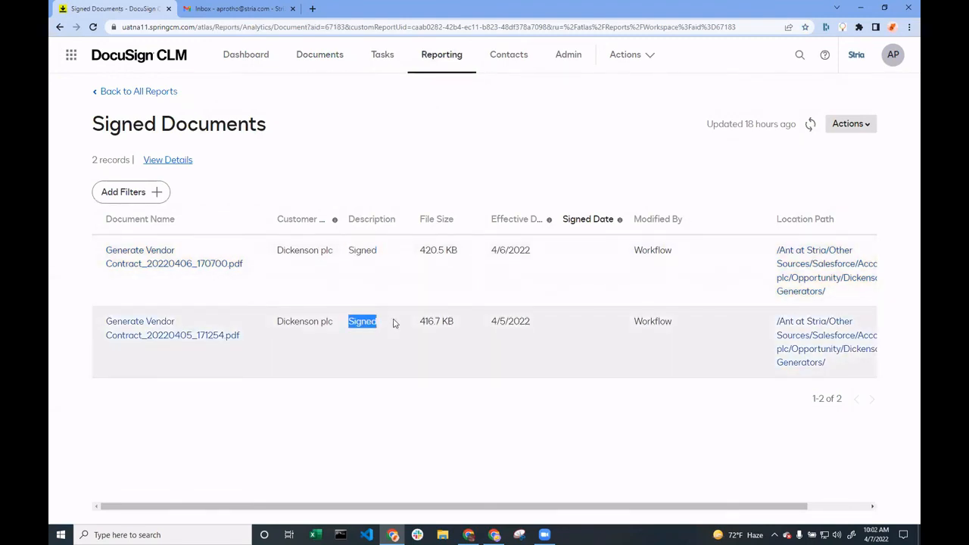
{"action": "left_click", "coordinate": [393, 323]}
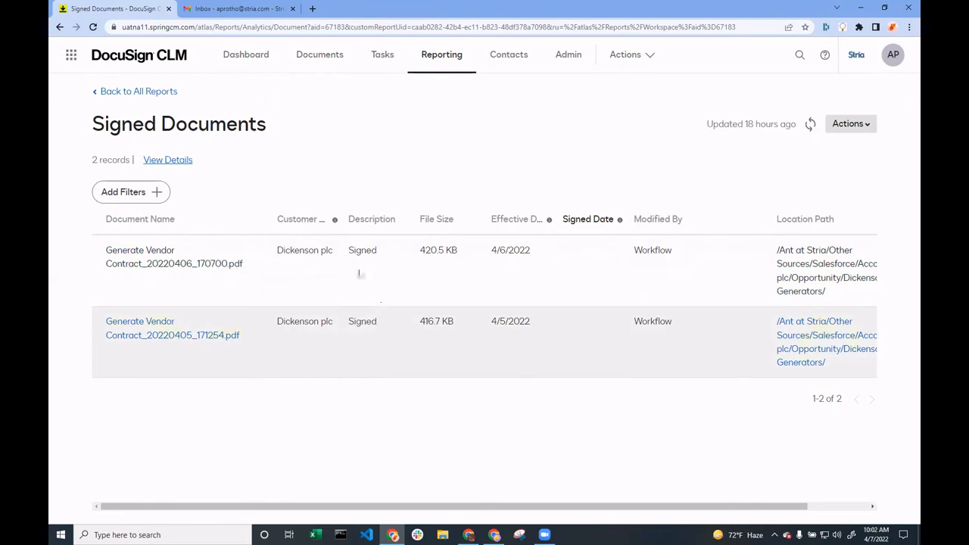
{"action": "left_click", "coordinate": [60, 28]}
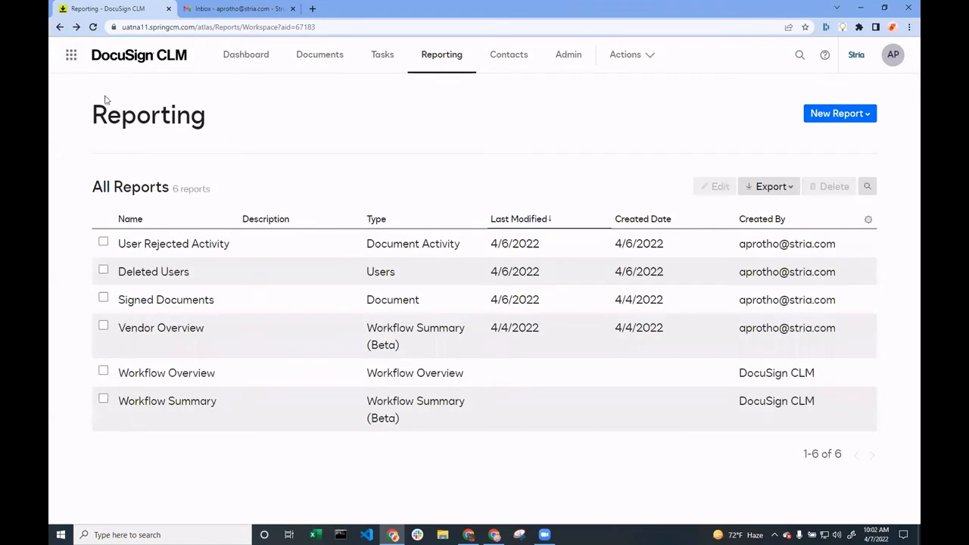
Review the User Rejected Activity report, checking which user rejected each document, and return to the report list
{"action": "left_click", "coordinate": [209, 244]}
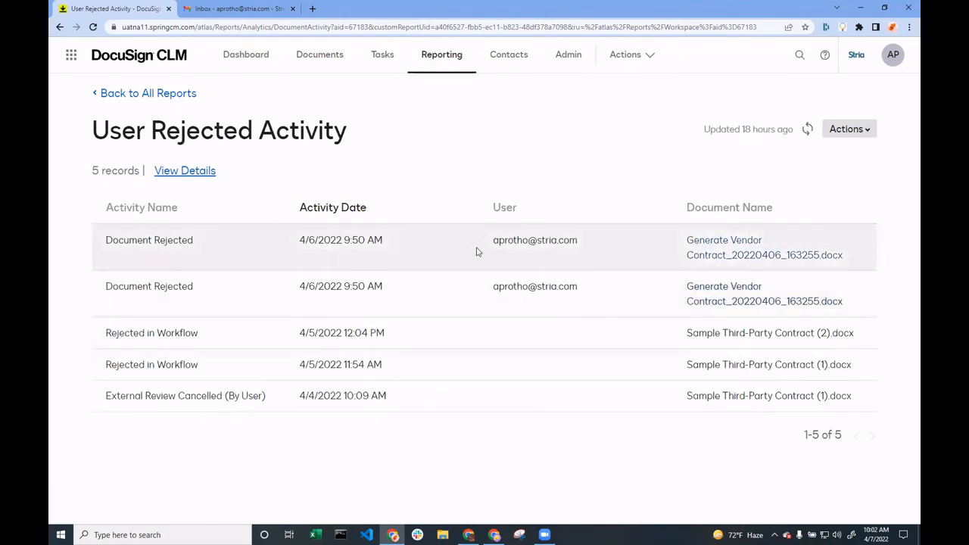
{"action": "left_click_drag", "start_coordinate": [476, 252], "coordinate": [610, 245]}
{"action": "left_click_drag", "start_coordinate": [465, 288], "coordinate": [605, 295]}
{"action": "left_click", "coordinate": [606, 295]}
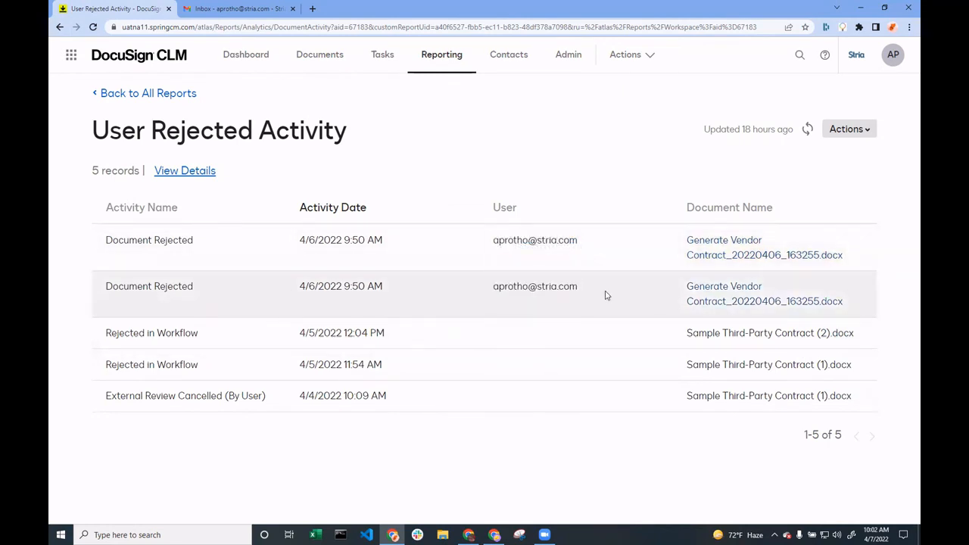
{"action": "left_click", "coordinate": [101, 94]}
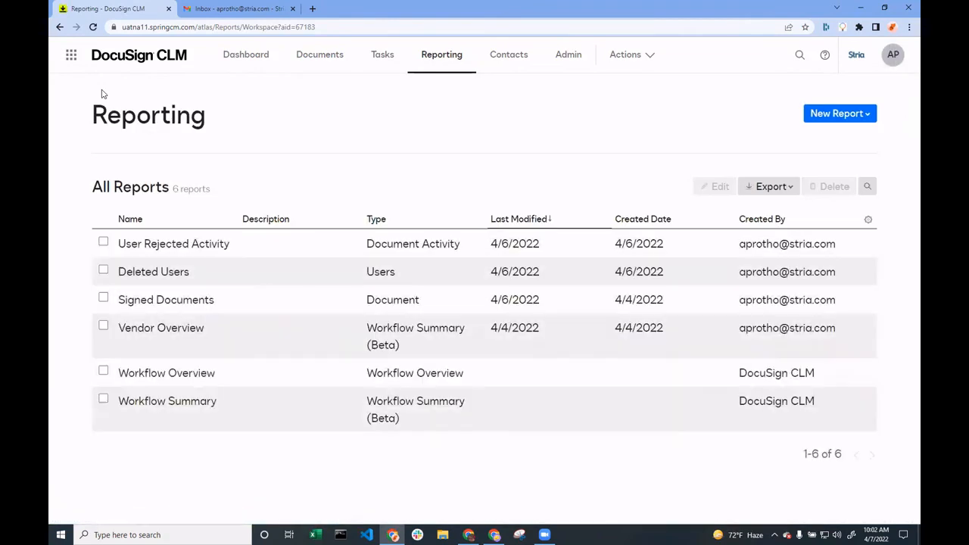
Review the Vendor Overview report and the Deleted Users report, returning to the report list
{"action": "left_click_drag", "start_coordinate": [99, 291], "coordinate": [124, 327]}
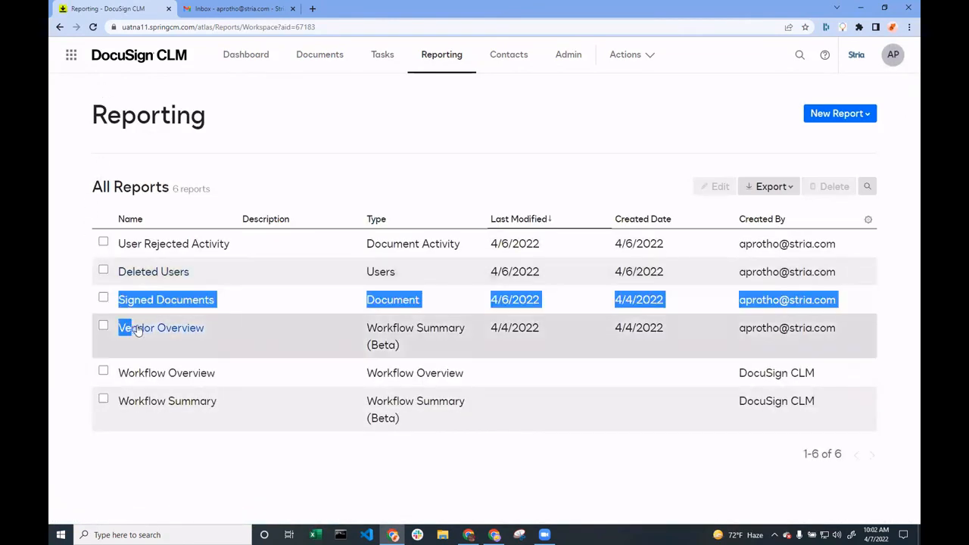
{"action": "left_click", "coordinate": [190, 333]}
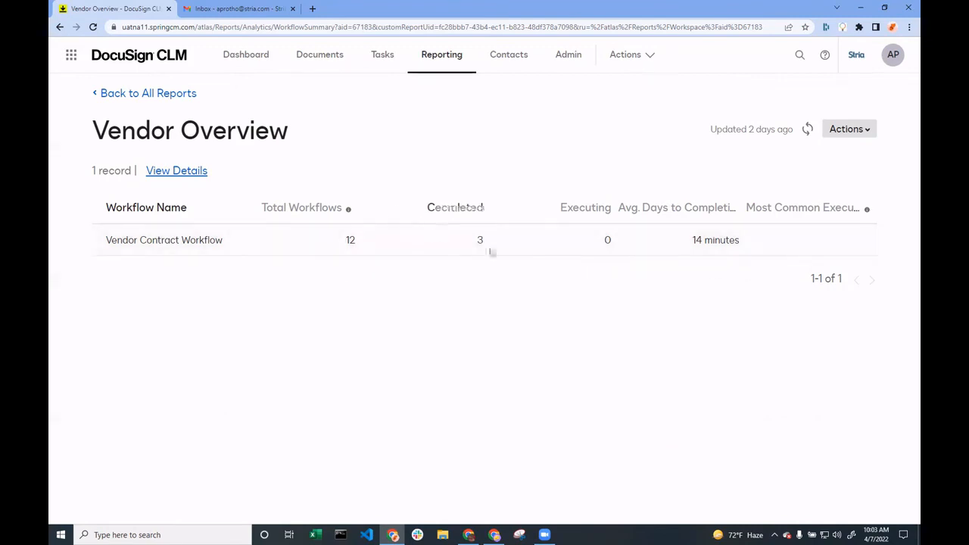
{"action": "left_click", "coordinate": [130, 94]}
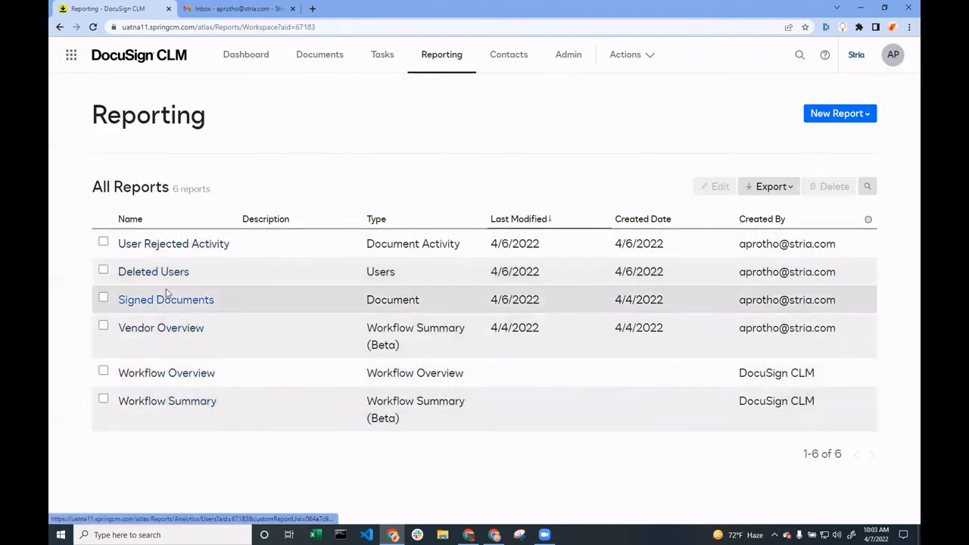
{"action": "left_click", "coordinate": [167, 275]}
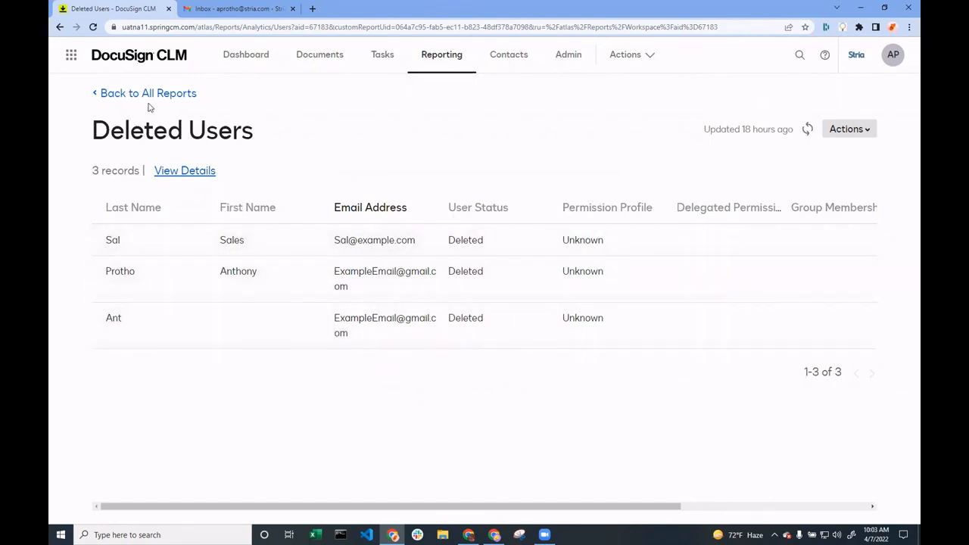
{"action": "left_click", "coordinate": [137, 96]}
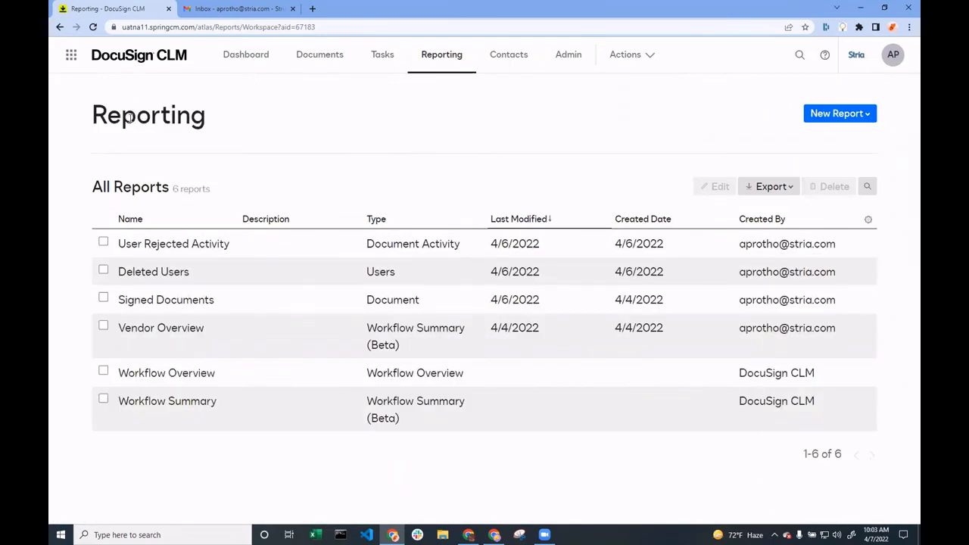
Open the Vendor Contract Workflow in the workflow designer from the administration area's workflow configurations
{"action": "left_click", "coordinate": [571, 57]}
{"action": "left_click", "coordinate": [126, 210]}
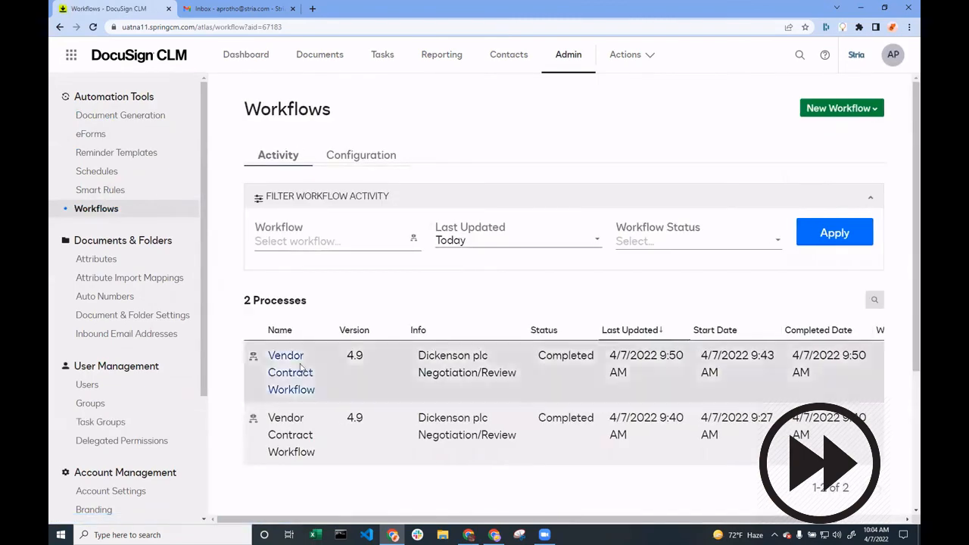
{"action": "left_click", "coordinate": [361, 154]}
{"action": "left_click", "coordinate": [359, 249]}
Review the document generation configurations and forms, including the Vendor Contract configuration's templates and workflow launch settings
{"action": "left_click", "coordinate": [114, 9]}
{"action": "left_click", "coordinate": [120, 116]}
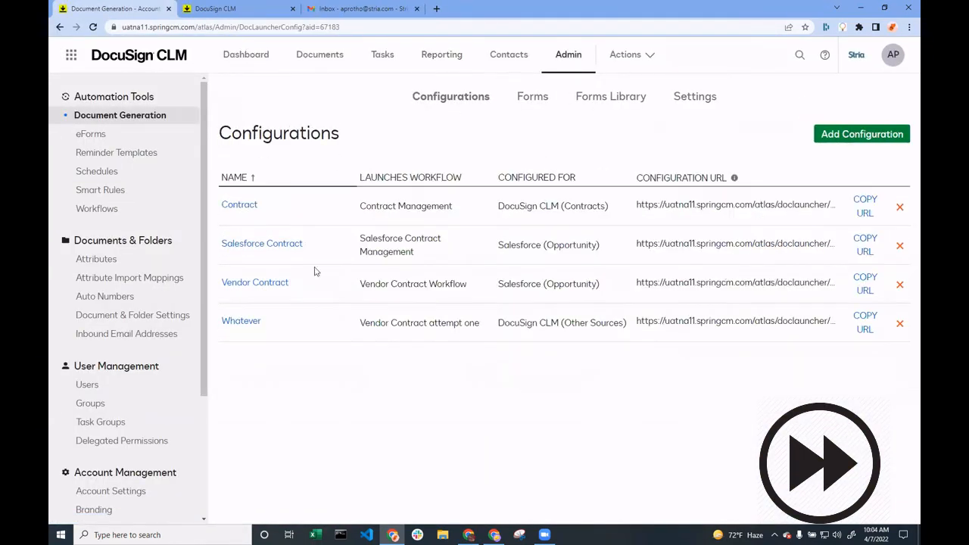
{"action": "left_click", "coordinate": [534, 96]}
{"action": "left_click", "coordinate": [451, 96]}
{"action": "left_click", "coordinate": [254, 282]}
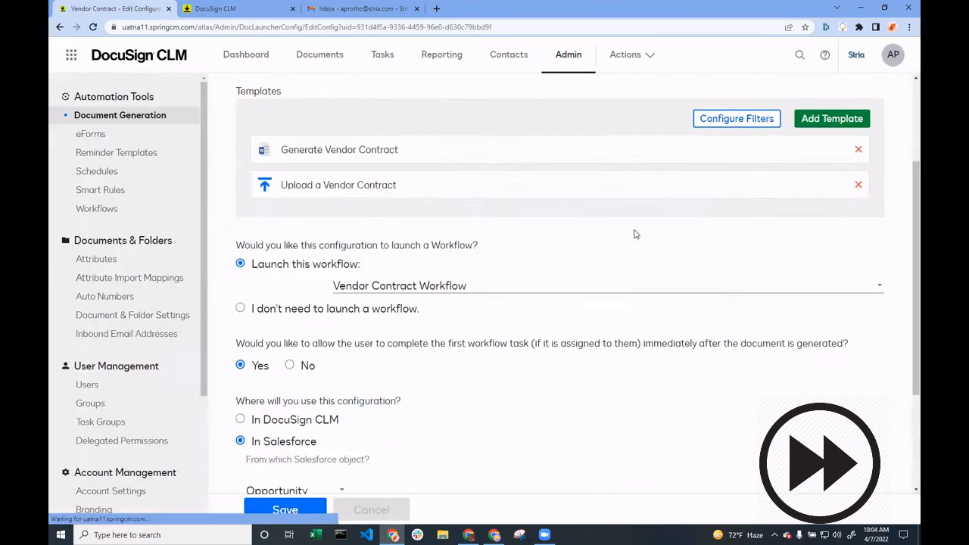
{"action": "scroll", "coordinate": [637, 234], "scroll_direction": "down", "scroll_amount": 3}
{"action": "scroll", "coordinate": [616, 248], "scroll_direction": "up", "scroll_amount": 6}
Examine the opening stages of the Vendor Contract Workflow diagram up close, from its Start step onward
{"action": "left_click", "coordinate": [251, 11]}
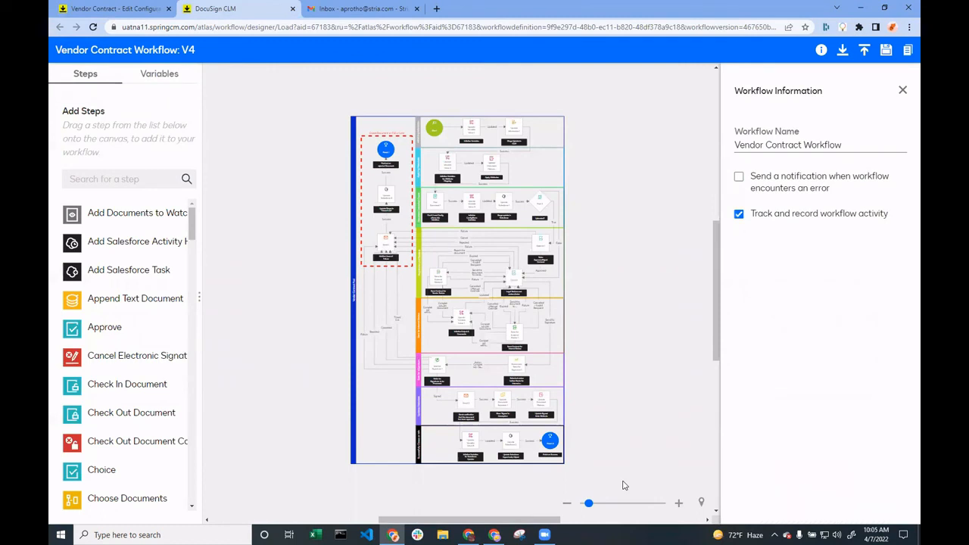
{"action": "left_click", "coordinate": [621, 502]}
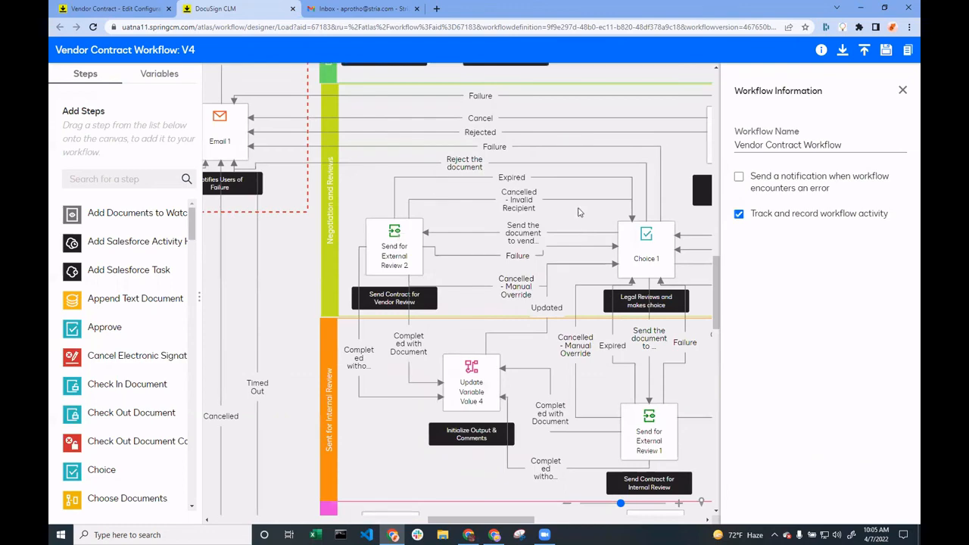
{"action": "scroll", "coordinate": [578, 212], "scroll_direction": "up", "scroll_amount": 5}
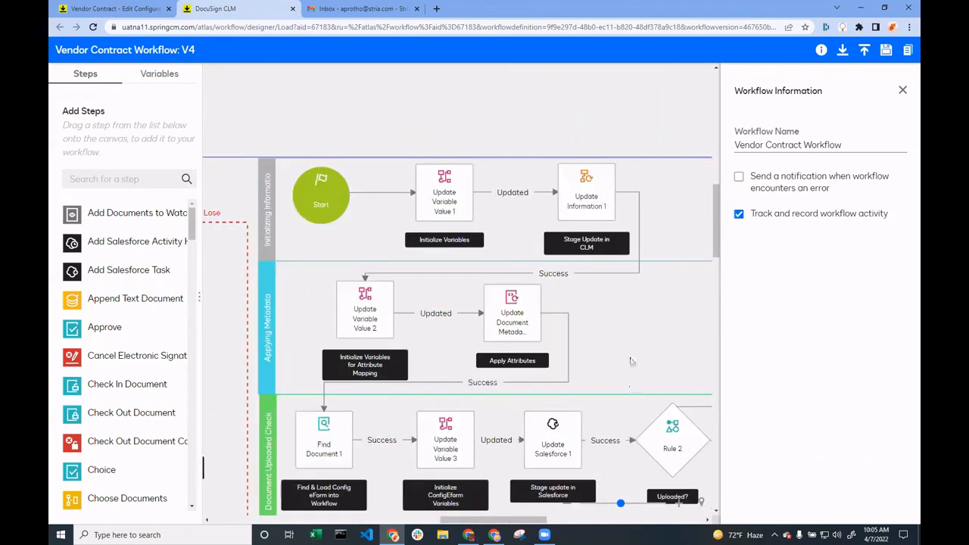
{"action": "left_click_drag", "start_coordinate": [619, 315], "coordinate": [625, 319]}
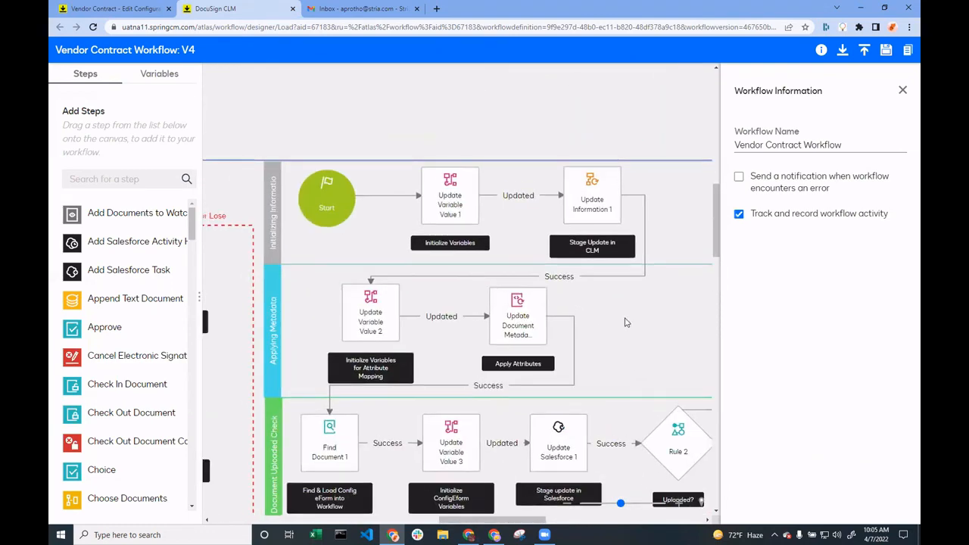